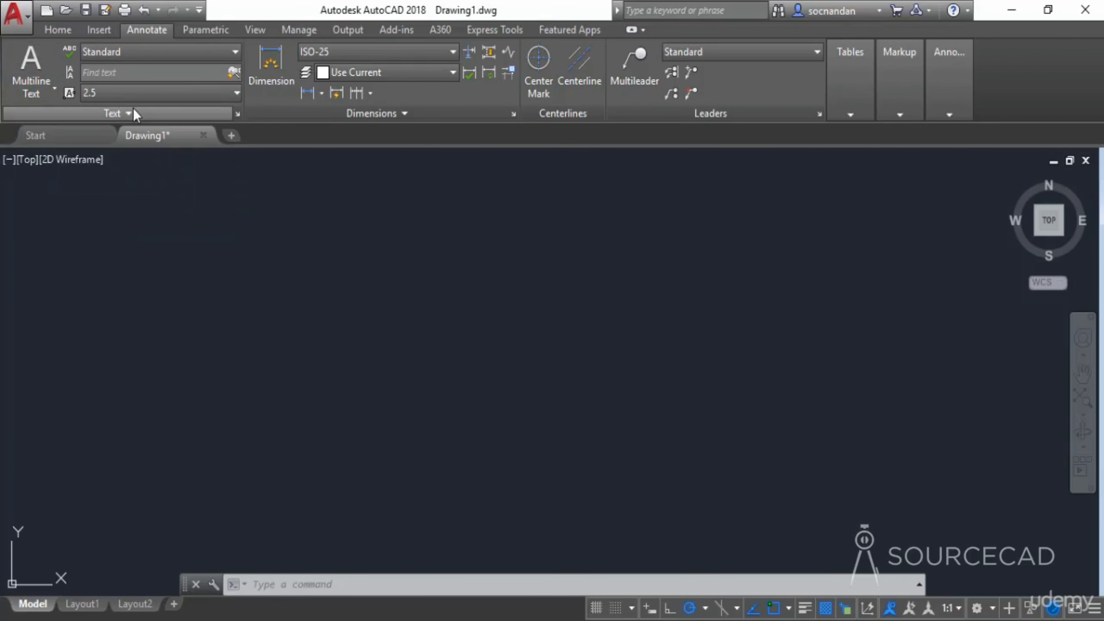
Step: Place the single-line text "Autocad 2018" in the empty drawing with a height of 2.5 and a rotation of 0
{"action": "left_click", "coordinate": [48, 85]}
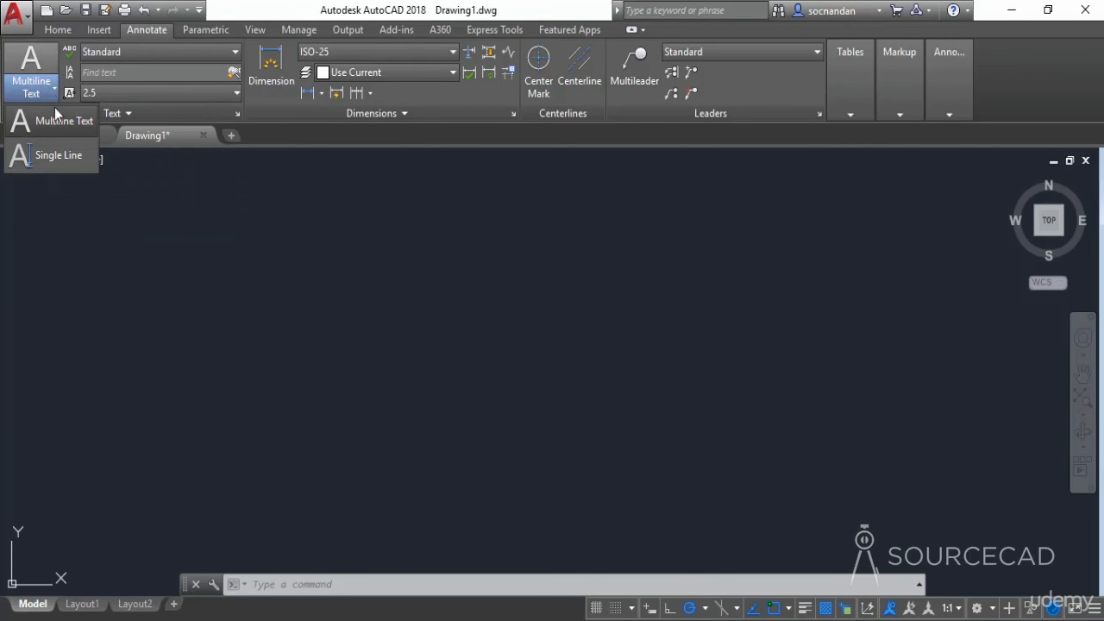
{"action": "left_click", "coordinate": [65, 155]}
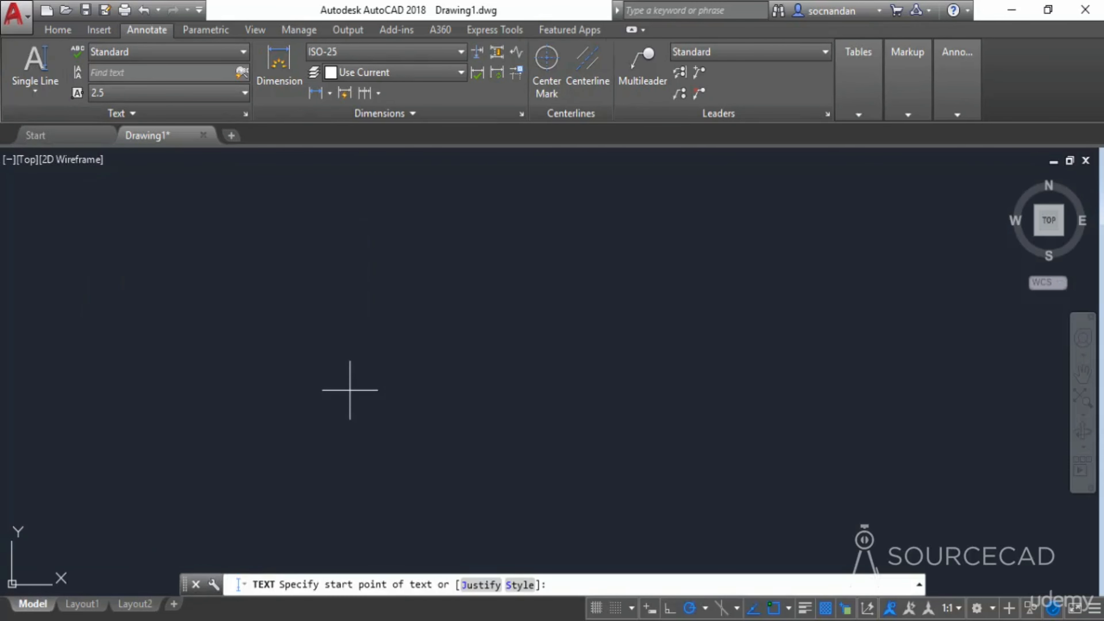
{"action": "left_click", "coordinate": [373, 432]}
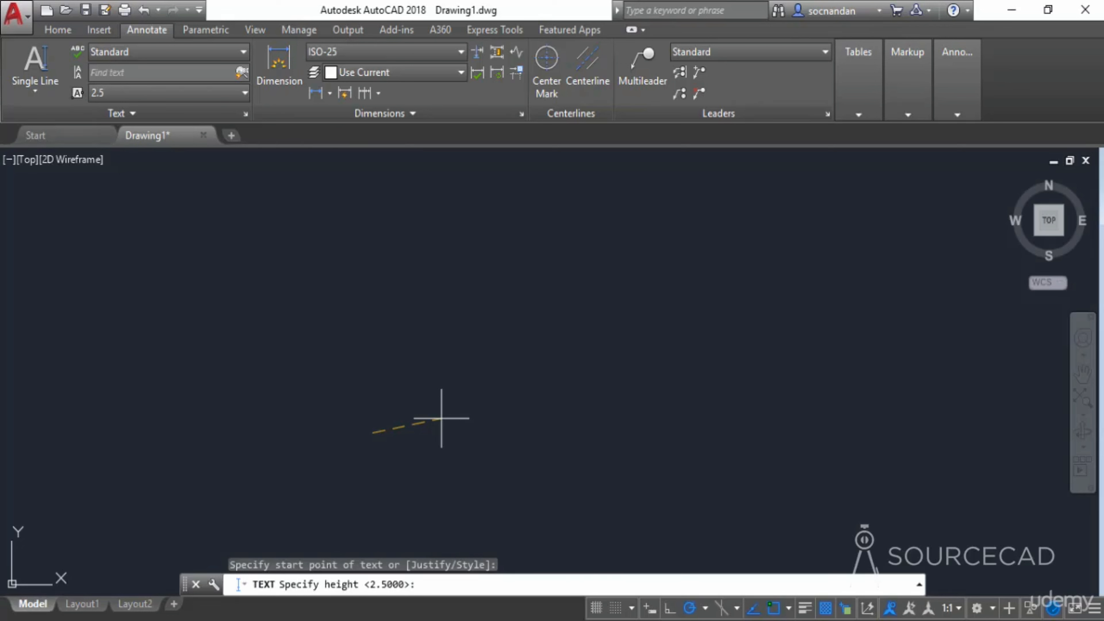
{"action": "key", "text": "Return"}
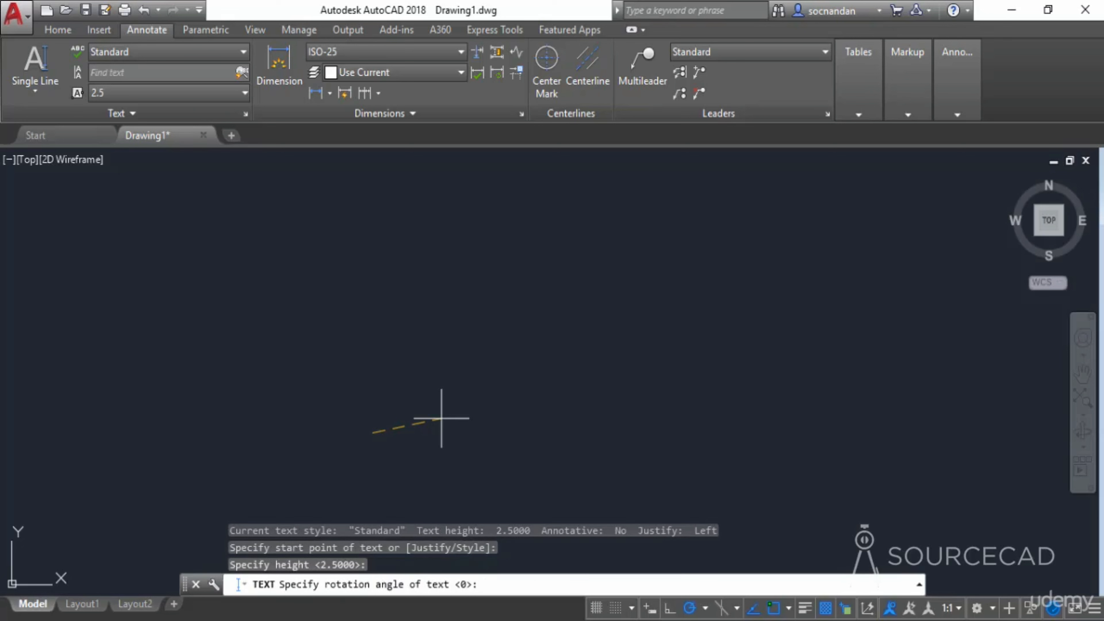
{"action": "key", "text": "Return"}
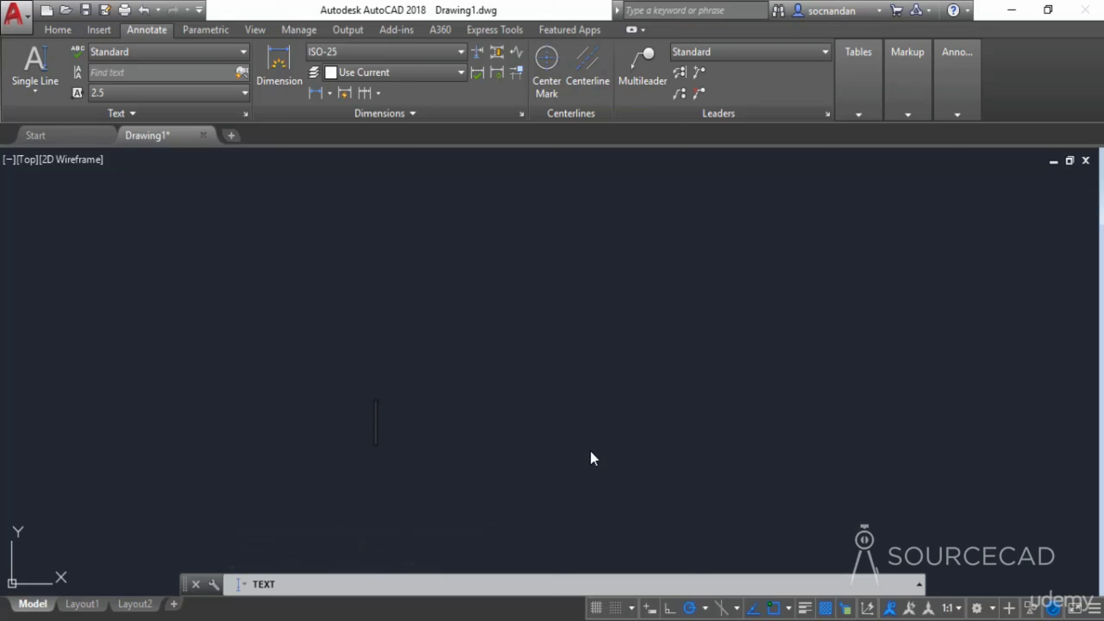
{"action": "type", "text": "Autocad 2018"}
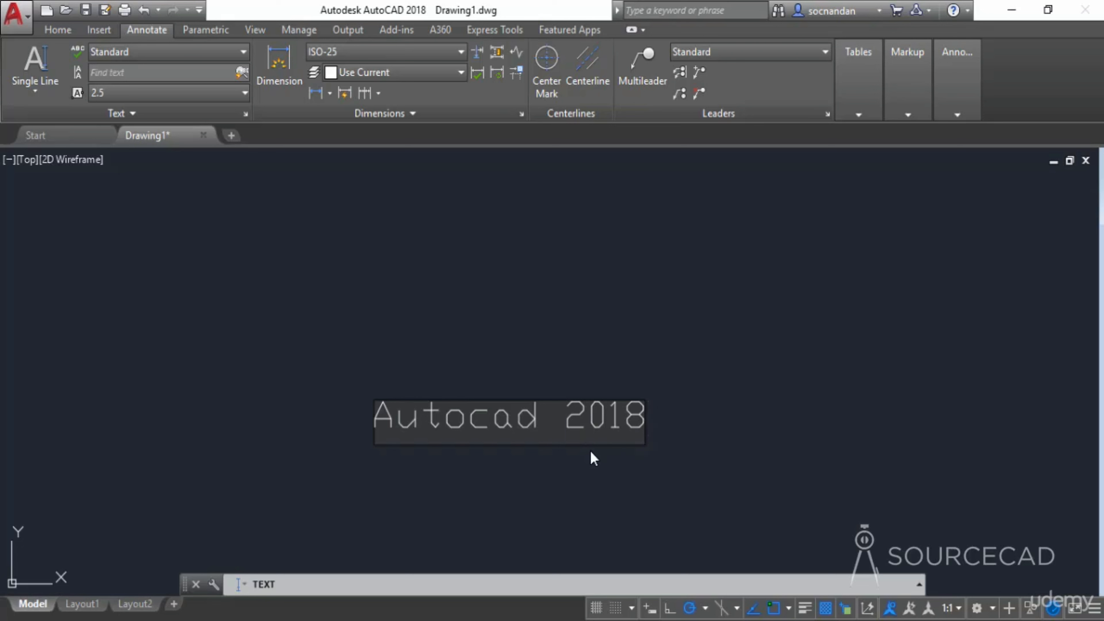
{"action": "key", "text": "Return"}
{"action": "key", "text": "Return"}
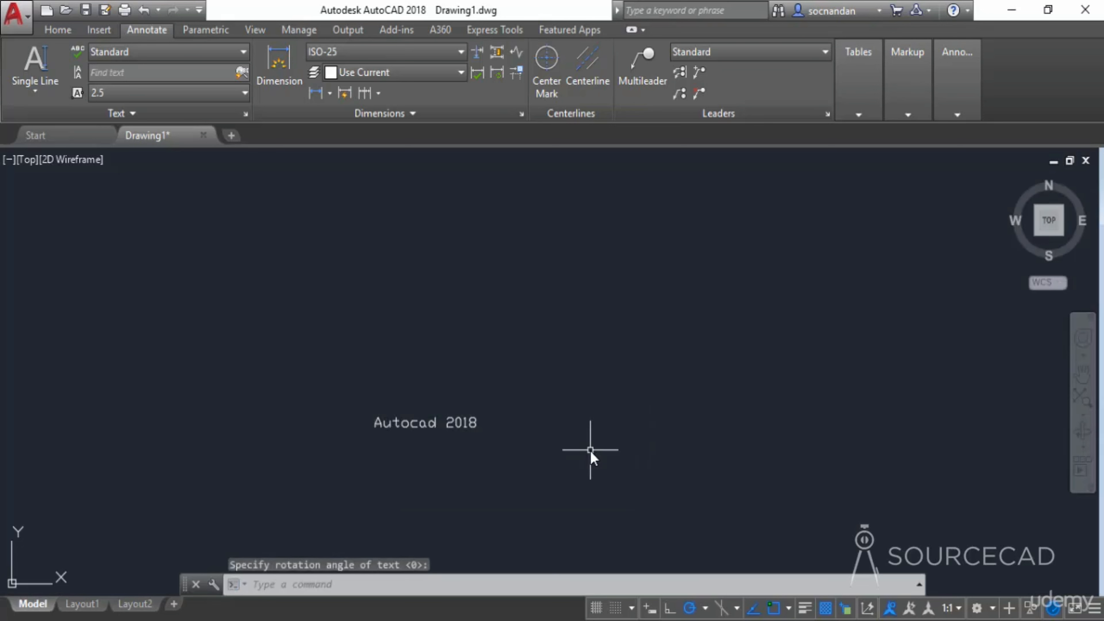
Step: Start a second single-line text below "Autocad 2018", picking a height of about 1.66 on screen and setting the rotation to 30
{"action": "scroll", "coordinate": [495, 445], "scroll_direction": "up", "scroll_amount": 5}
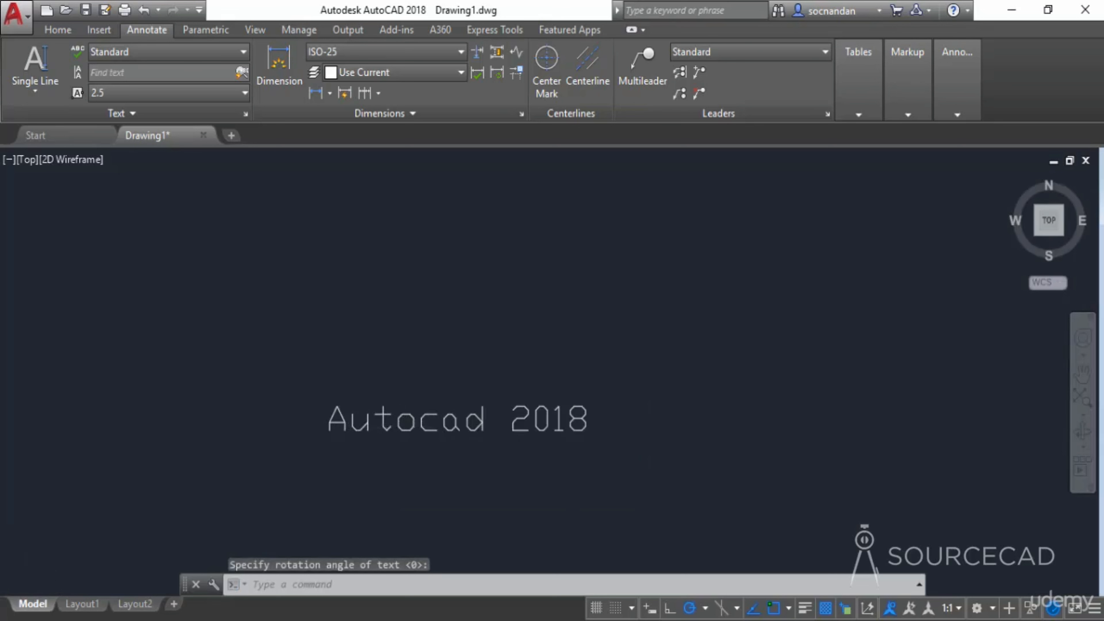
{"action": "mouse_move", "coordinate": [495, 445]}
{"action": "middle_mouse_down"}
{"action": "mouse_move", "coordinate": [521, 407]}
{"action": "mouse_move", "coordinate": [543, 259]}
{"action": "mouse_move", "coordinate": [542, 280]}
{"action": "middle_mouse_up"}
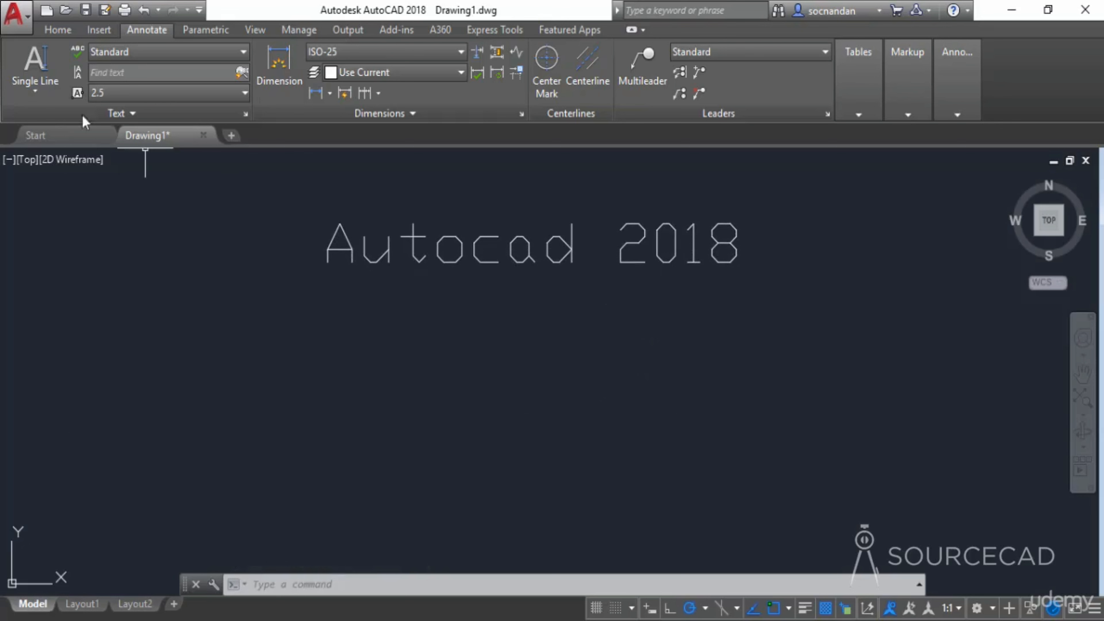
{"action": "left_click", "coordinate": [28, 59]}
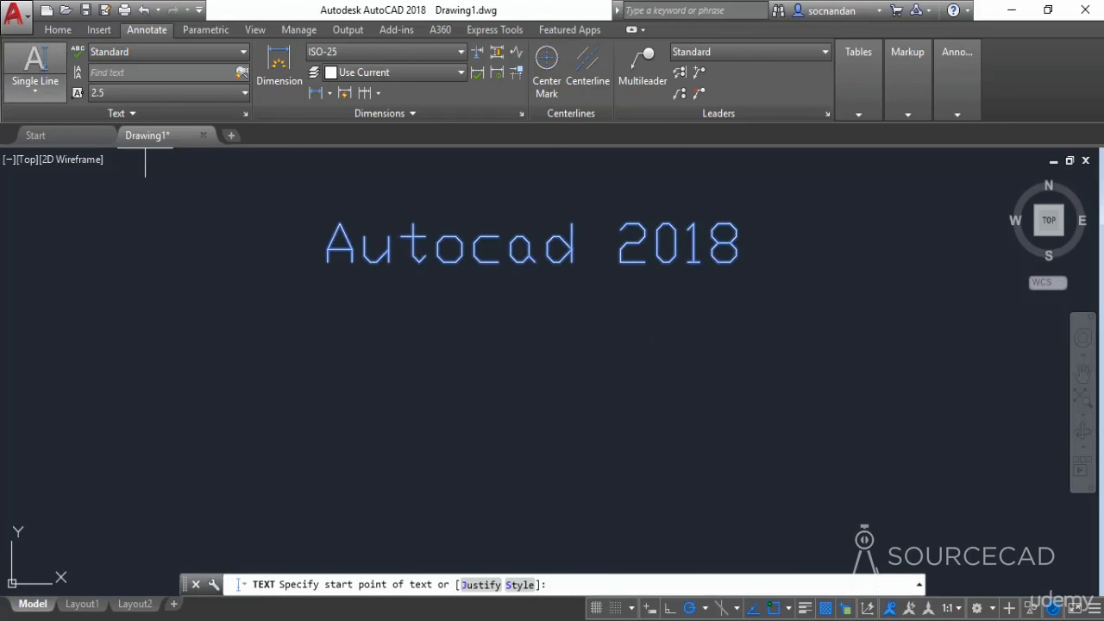
{"action": "left_click", "coordinate": [334, 413]}
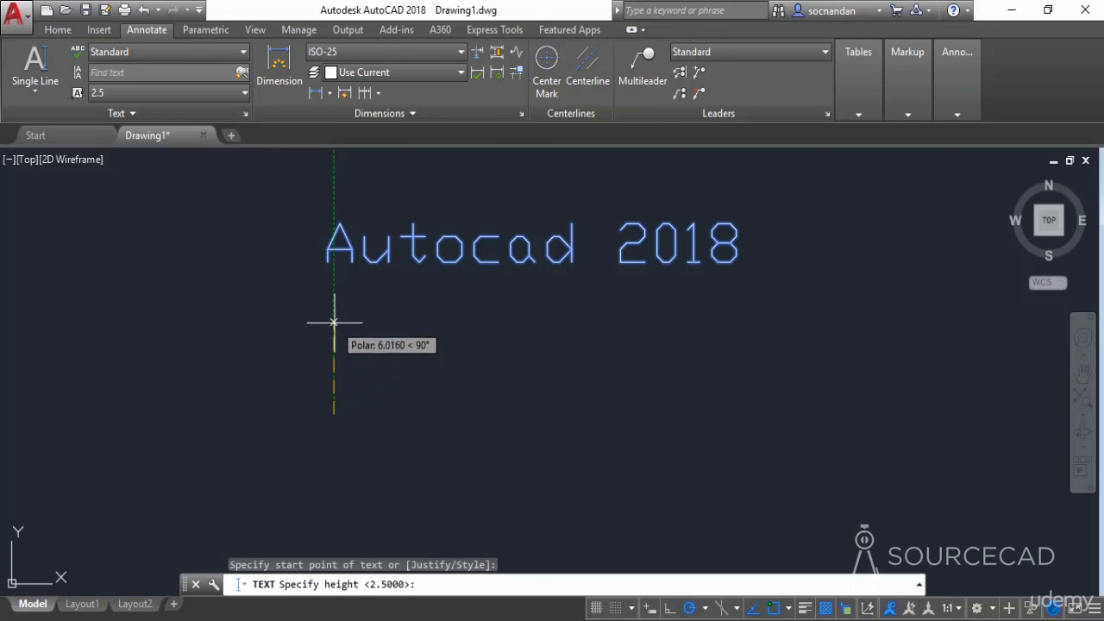
{"action": "left_click", "coordinate": [334, 388]}
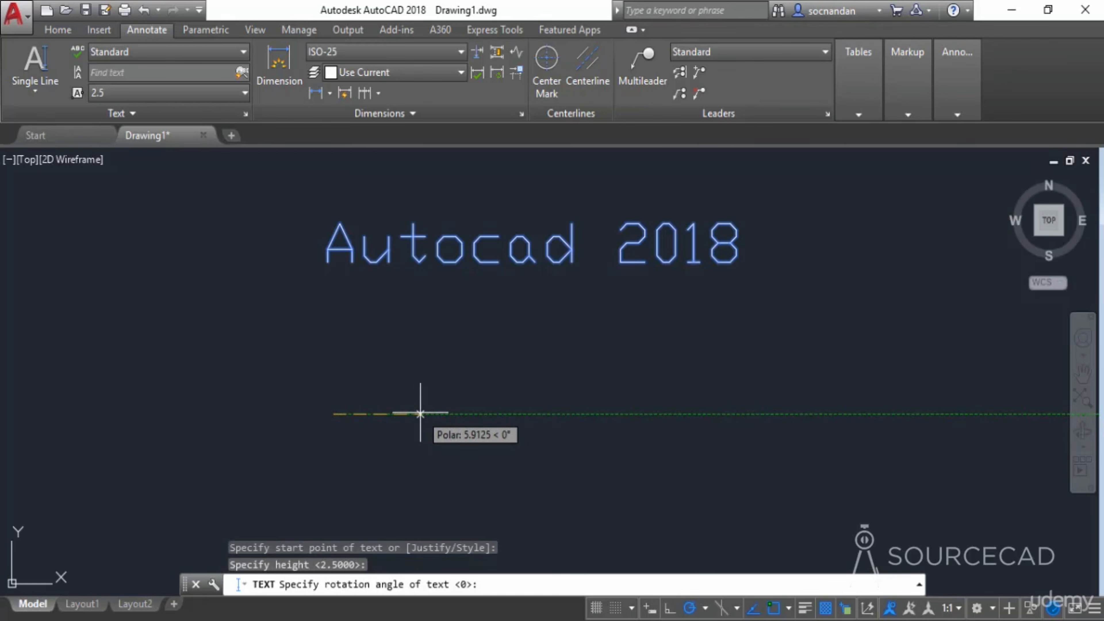
{"action": "type", "text": "30"}
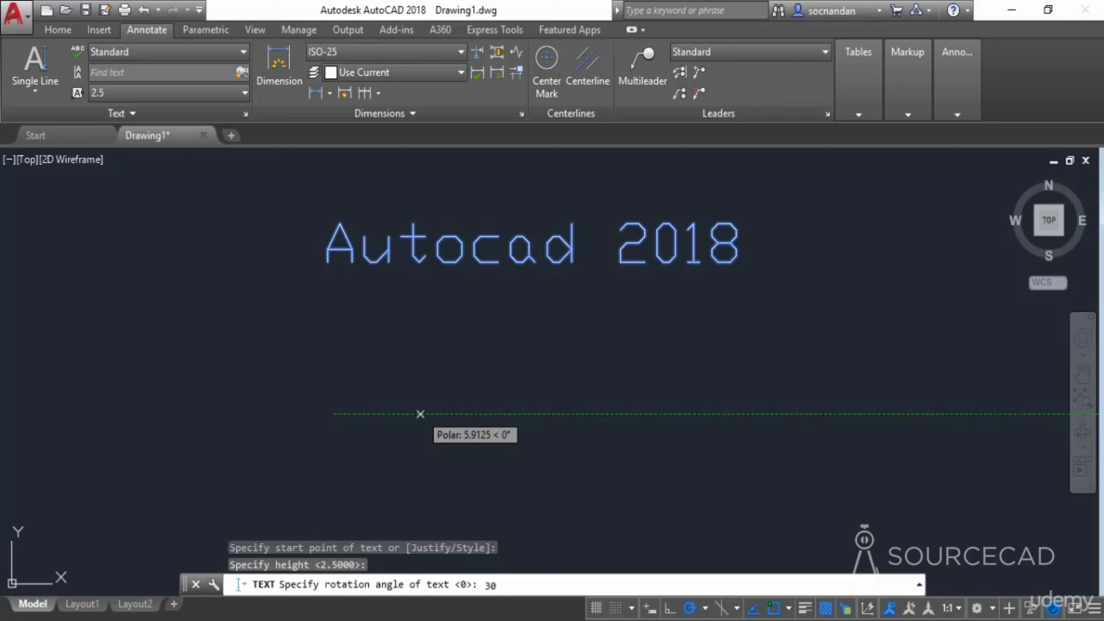
{"action": "key", "text": "Return"}
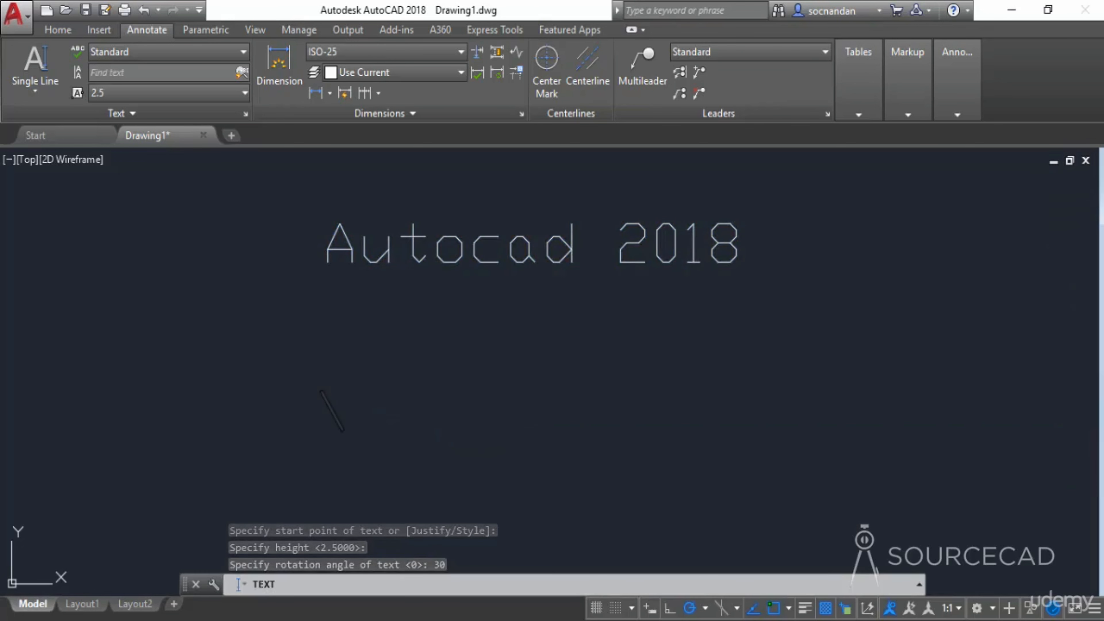
Step: Enter "AutoCAD 2018" and "Softwares" as two lines of the rotated text and finish it
{"action": "type", "text": "Aut"}
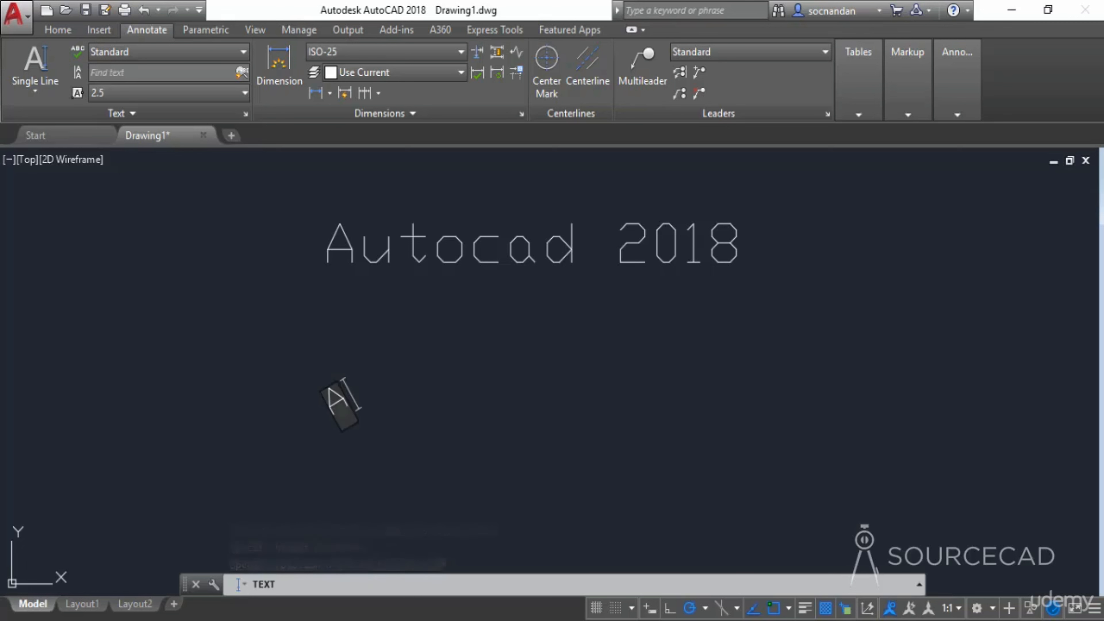
{"action": "type", "text": "oCAD 2018"}
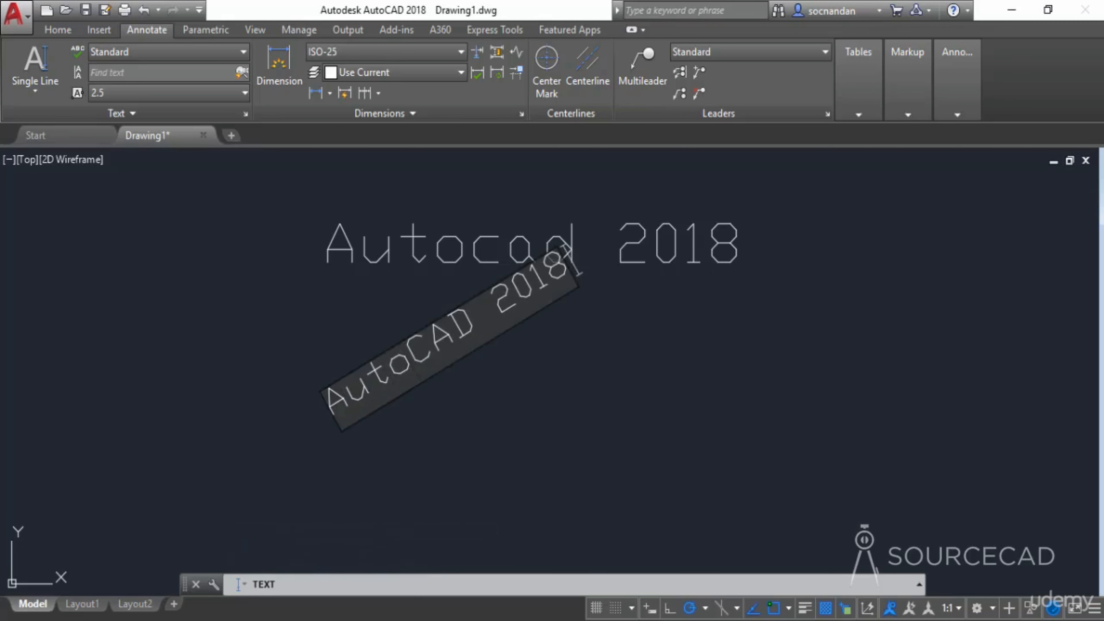
{"action": "key", "text": "Return"}
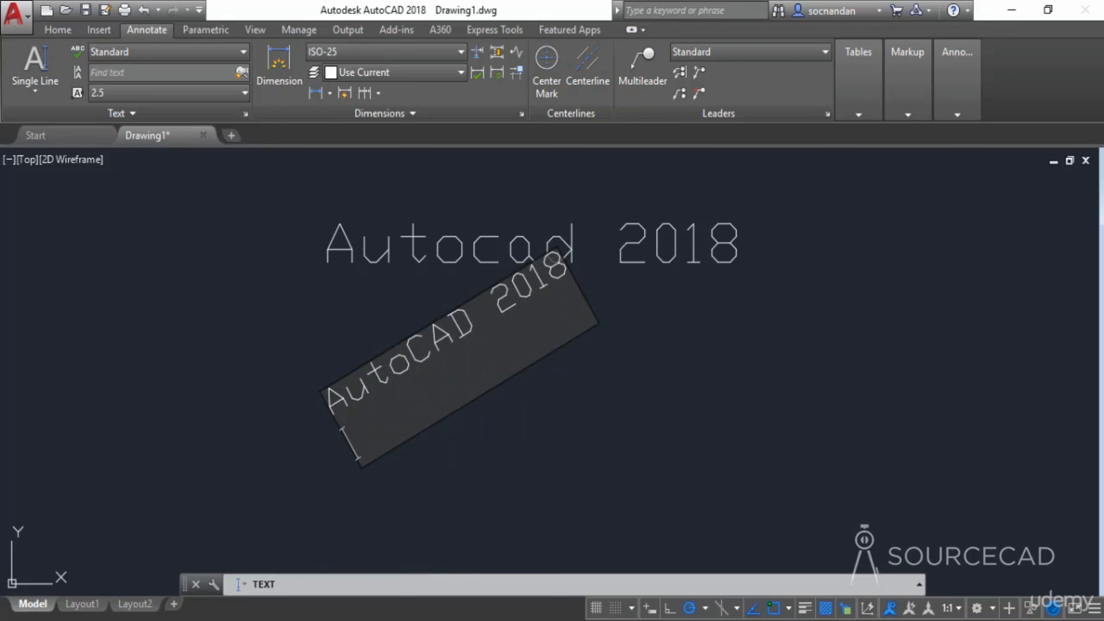
{"action": "type", "text": "Softwares"}
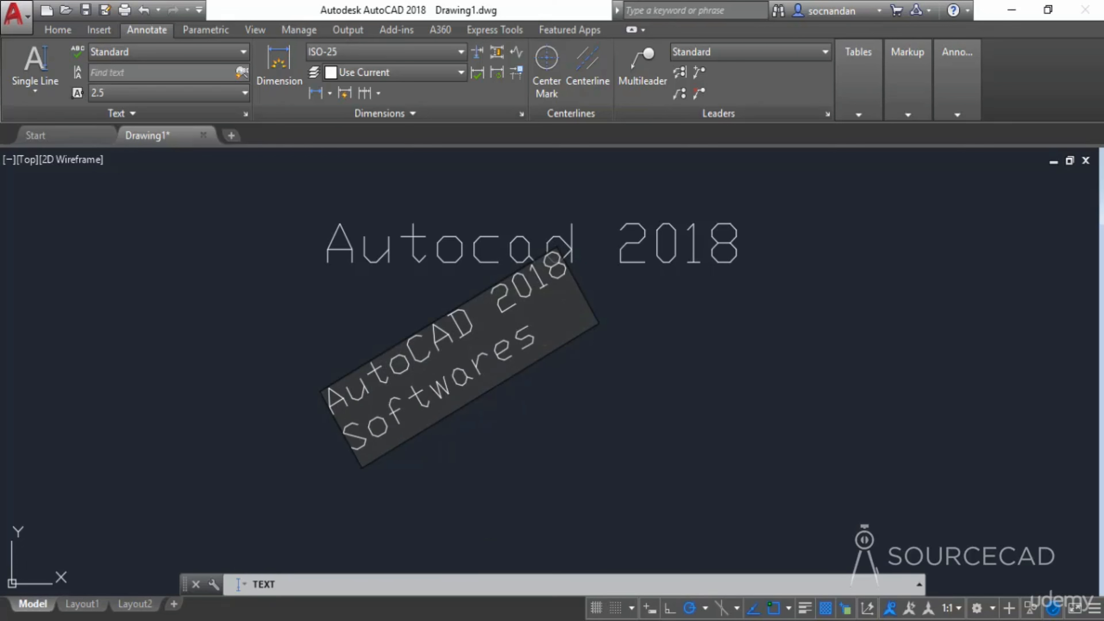
{"action": "key", "text": "Return"}
{"action": "key", "text": "Return"}
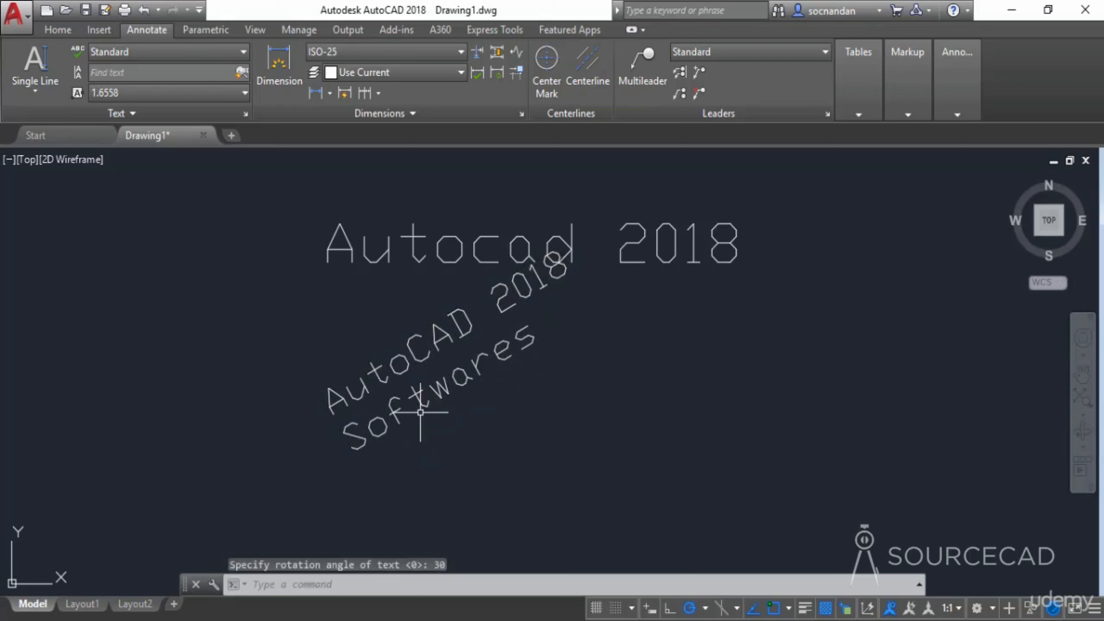
Step: Erase the two rotated text lines "AutoCAD 2018" and "Softwares"
{"action": "left_click", "coordinate": [445, 332]}
{"action": "left_click", "coordinate": [456, 374]}
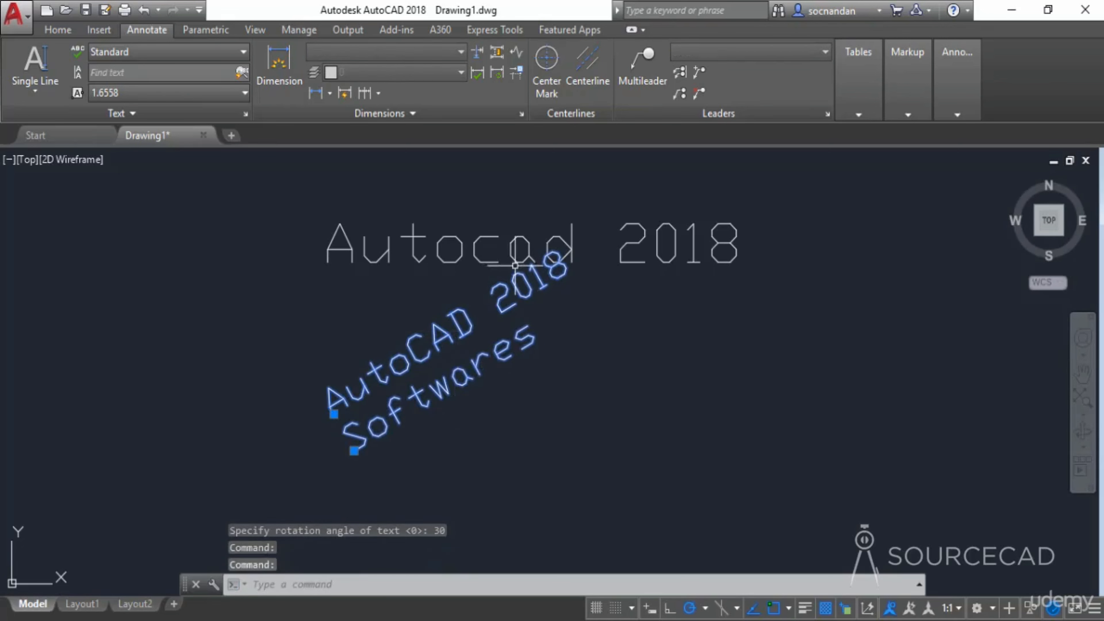
{"action": "right_click", "coordinate": [457, 347]}
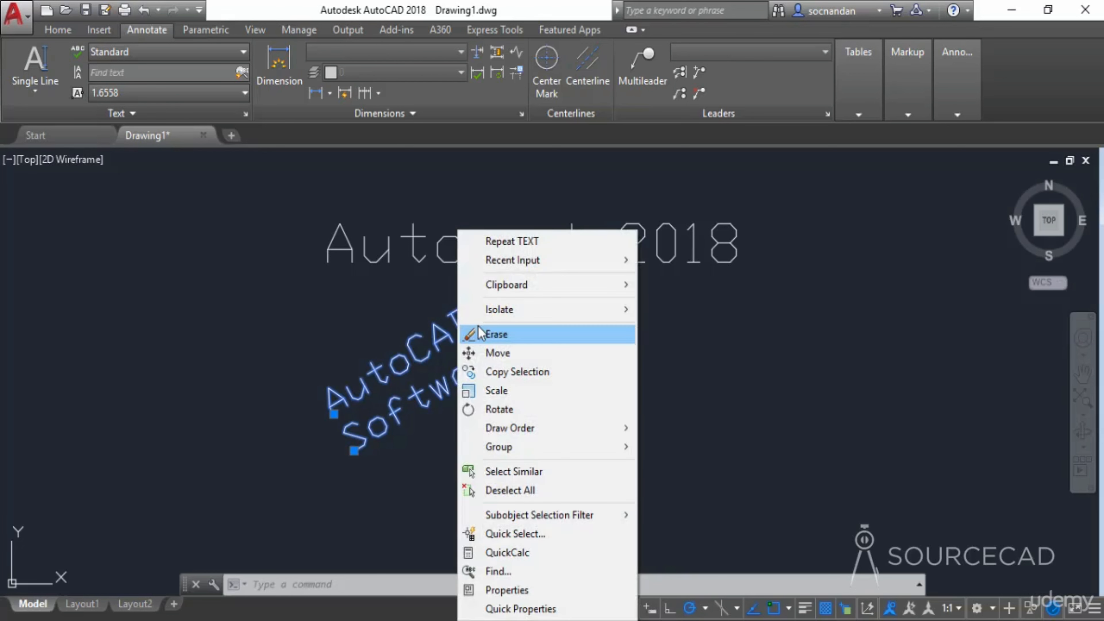
{"action": "left_click", "coordinate": [487, 331]}
Step: Edit the remaining horizontal text, replacing "cad" with "CAD" so it reads "AutoCAD 2018"
{"action": "mouse_move", "coordinate": [481, 279]}
{"action": "middle_mouse_down"}
{"action": "mouse_move", "coordinate": [487, 333]}
{"action": "mouse_move", "coordinate": [468, 370]}
{"action": "middle_mouse_up"}
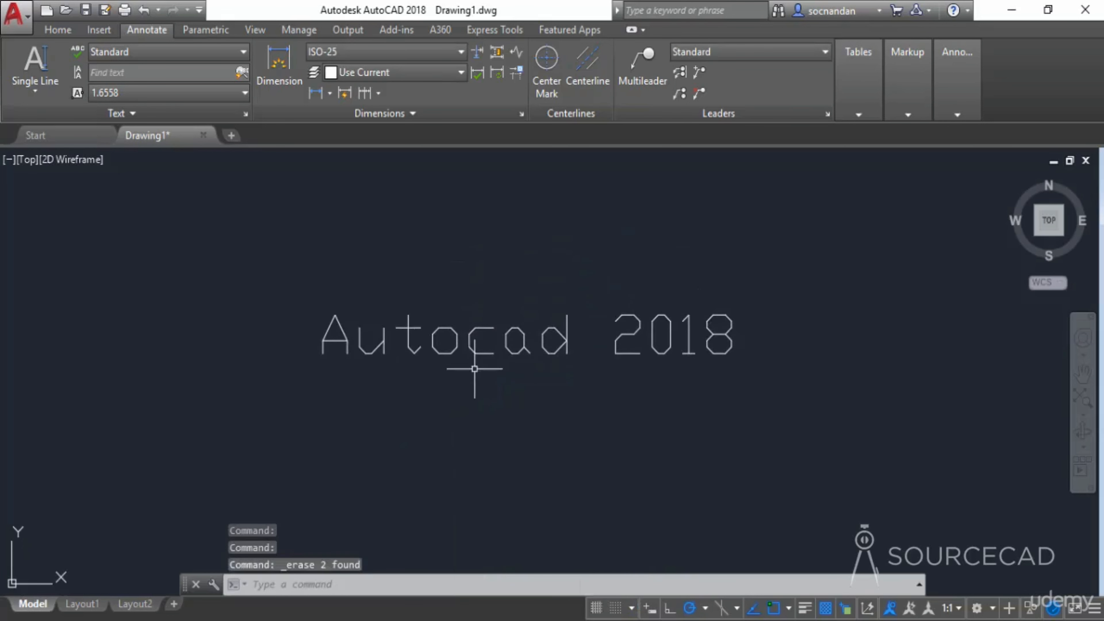
{"action": "double_click", "coordinate": [489, 325]}
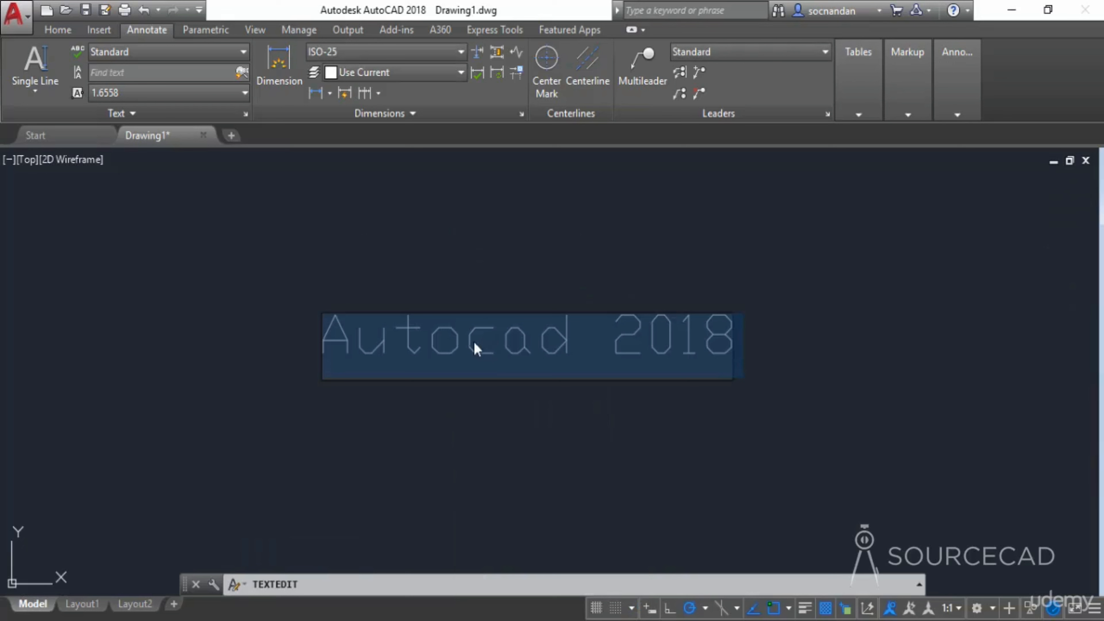
{"action": "left_click", "coordinate": [689, 354]}
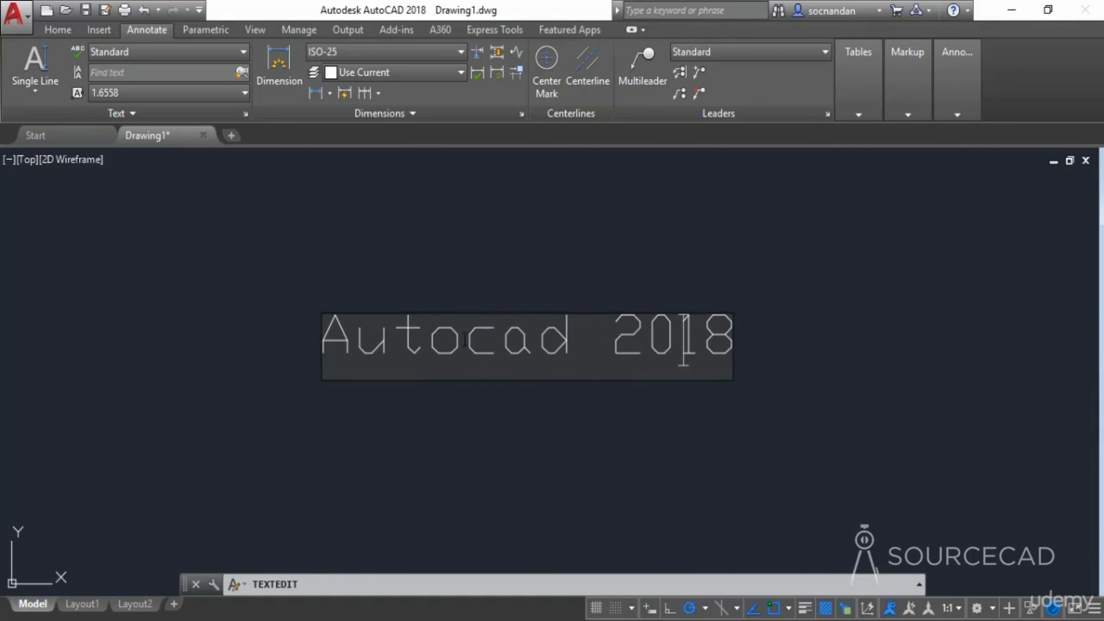
{"action": "left_click_drag", "start_coordinate": [470, 341], "coordinate": [567, 335]}
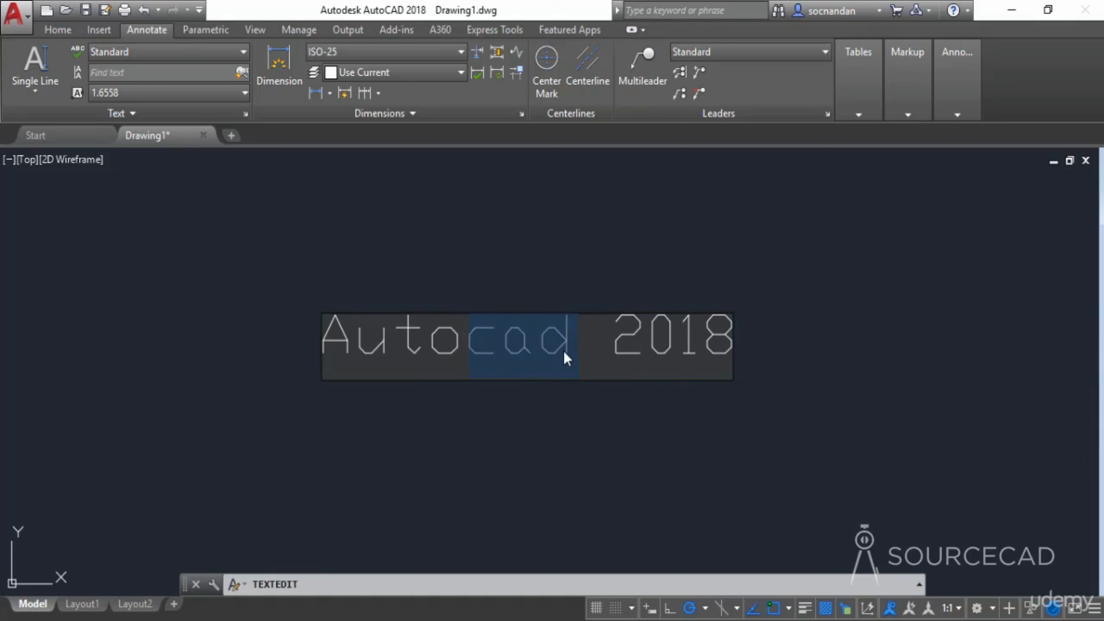
{"action": "type", "text": "CAD"}
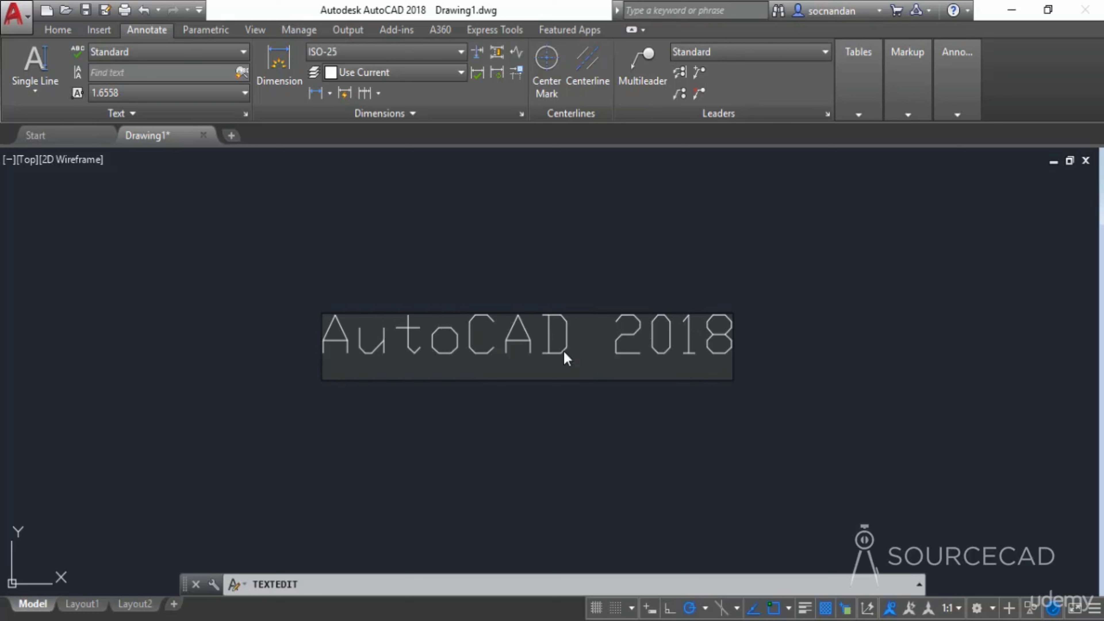
{"action": "left_click", "coordinate": [713, 249]}
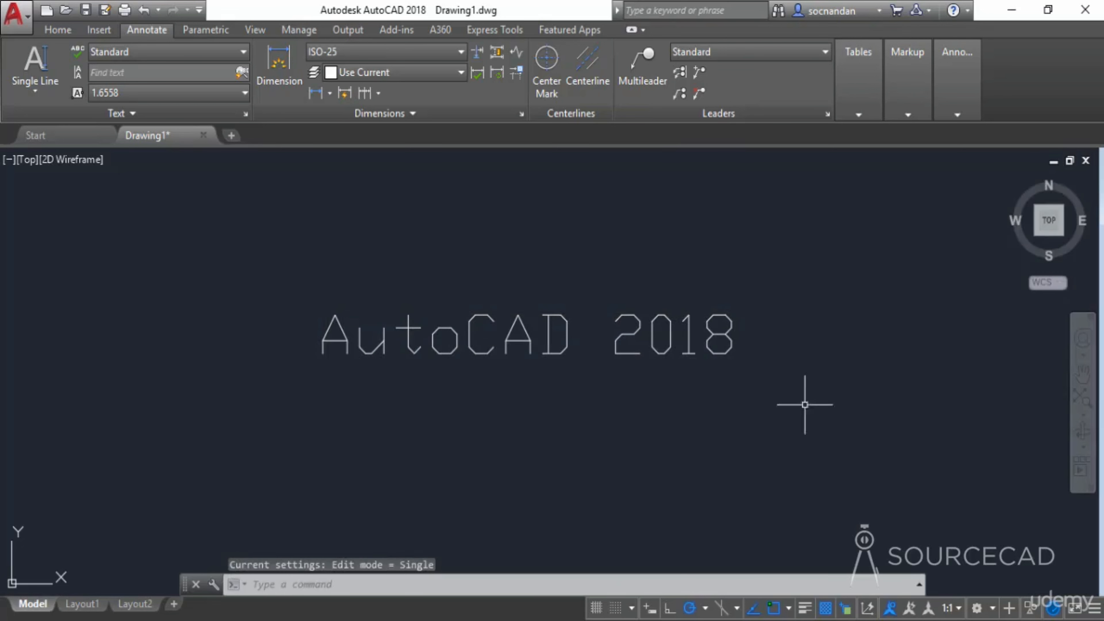
Step: Set the height of the "AutoCAD 2018" text to 4 in its properties
{"action": "left_click", "coordinate": [657, 394]}
{"action": "left_click", "coordinate": [565, 271]}
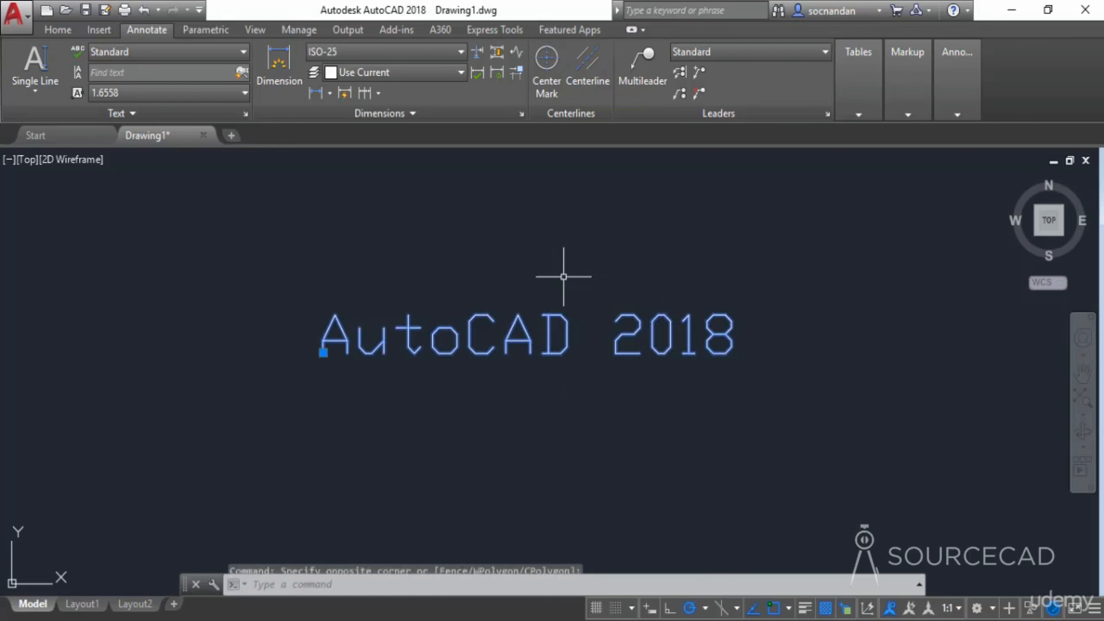
{"action": "right_click", "coordinate": [562, 278]}
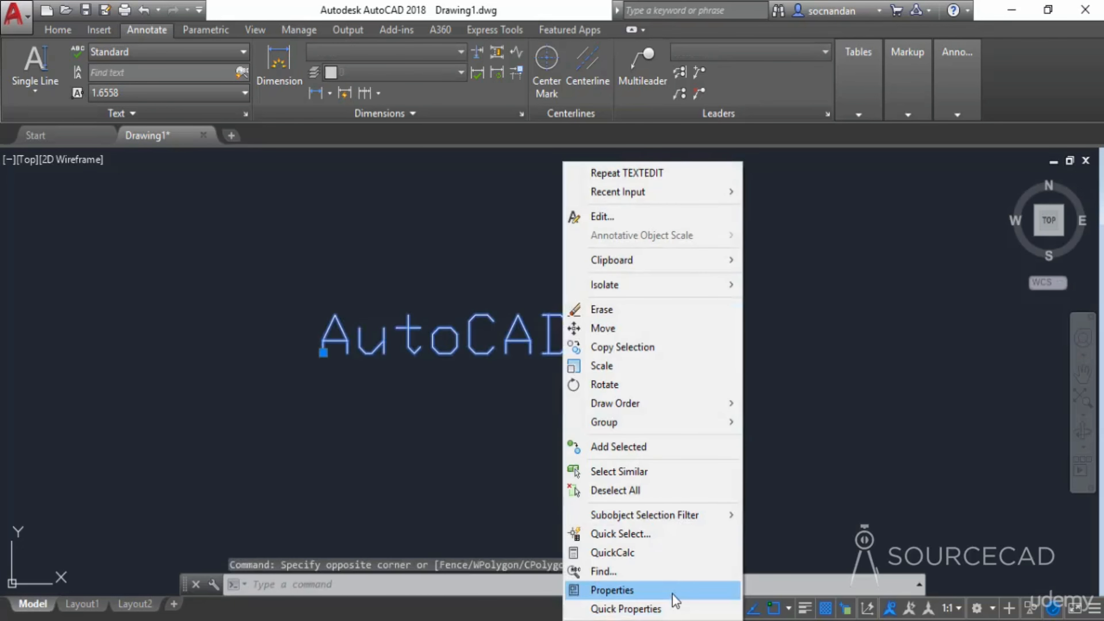
{"action": "left_click", "coordinate": [683, 588]}
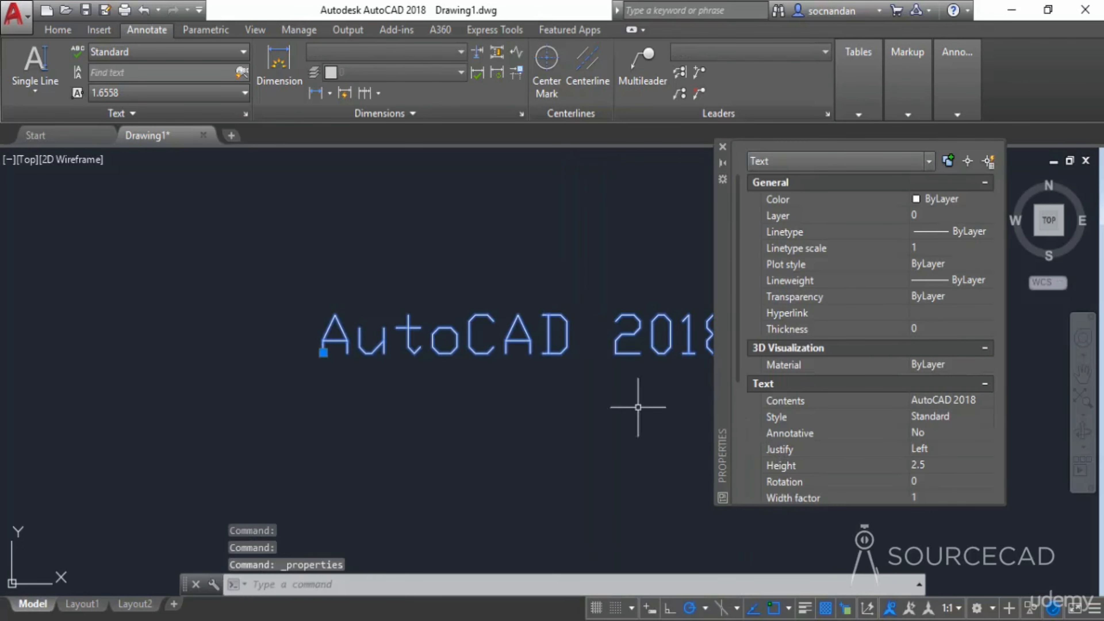
{"action": "middle_click_drag", "start_coordinate": [595, 418], "coordinate": [448, 408]}
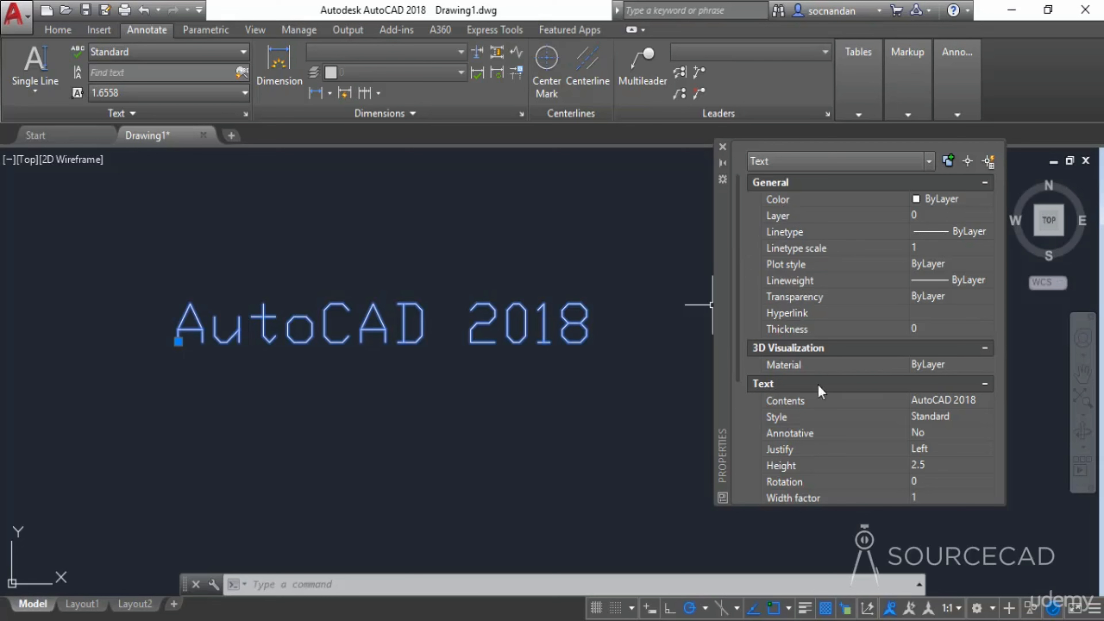
{"action": "scroll", "coordinate": [745, 358], "scroll_direction": "down", "scroll_amount": 4}
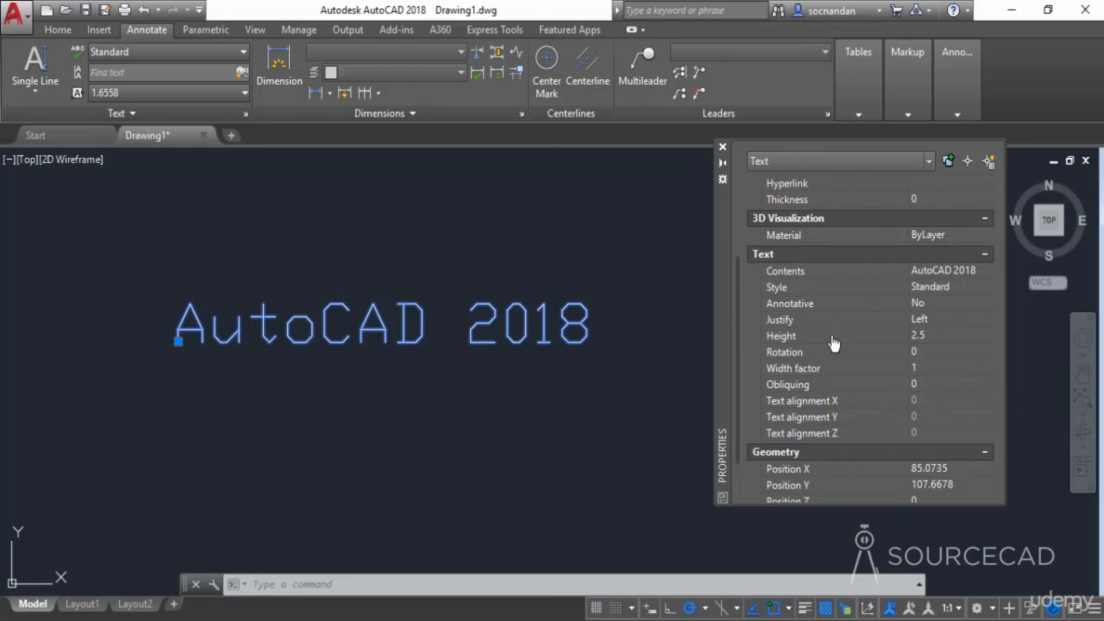
{"action": "left_click", "coordinate": [929, 335]}
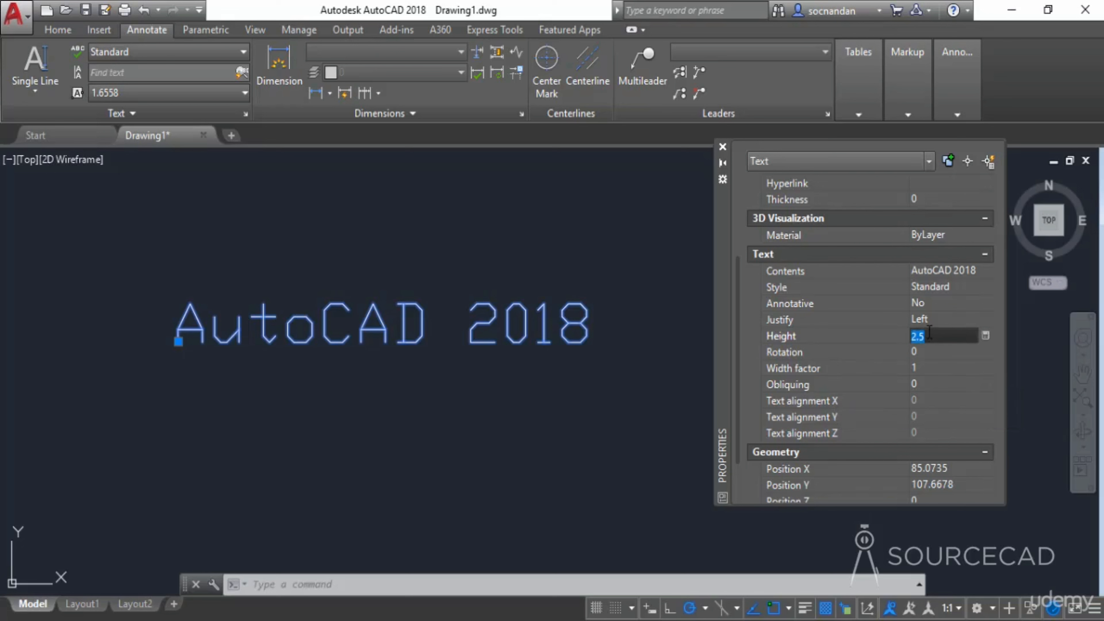
{"action": "type", "text": "4"}
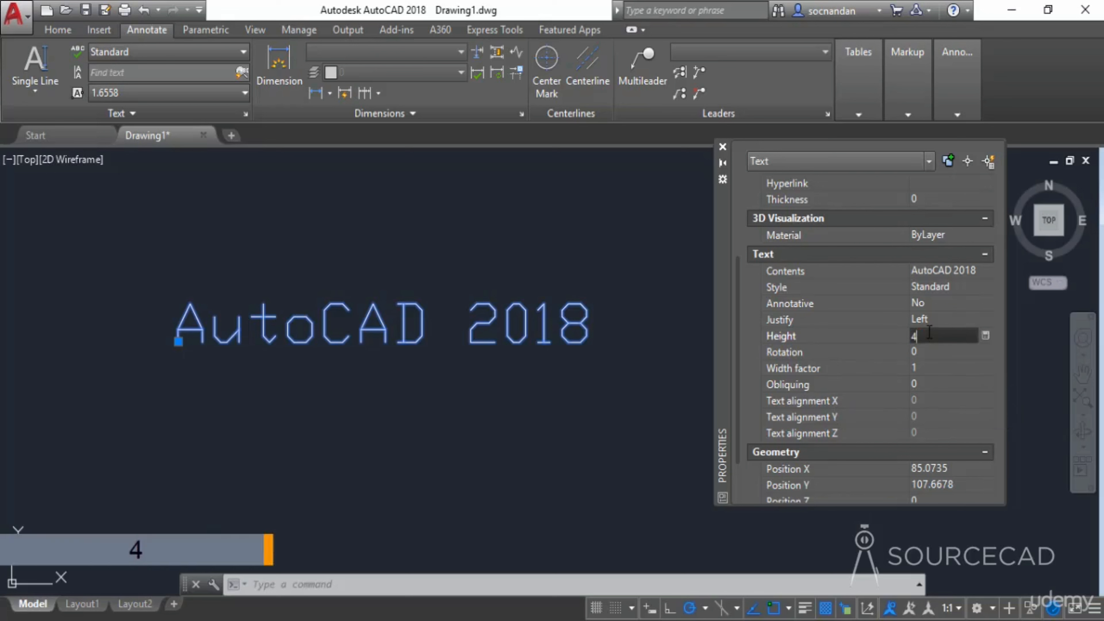
{"action": "key", "text": "Return"}
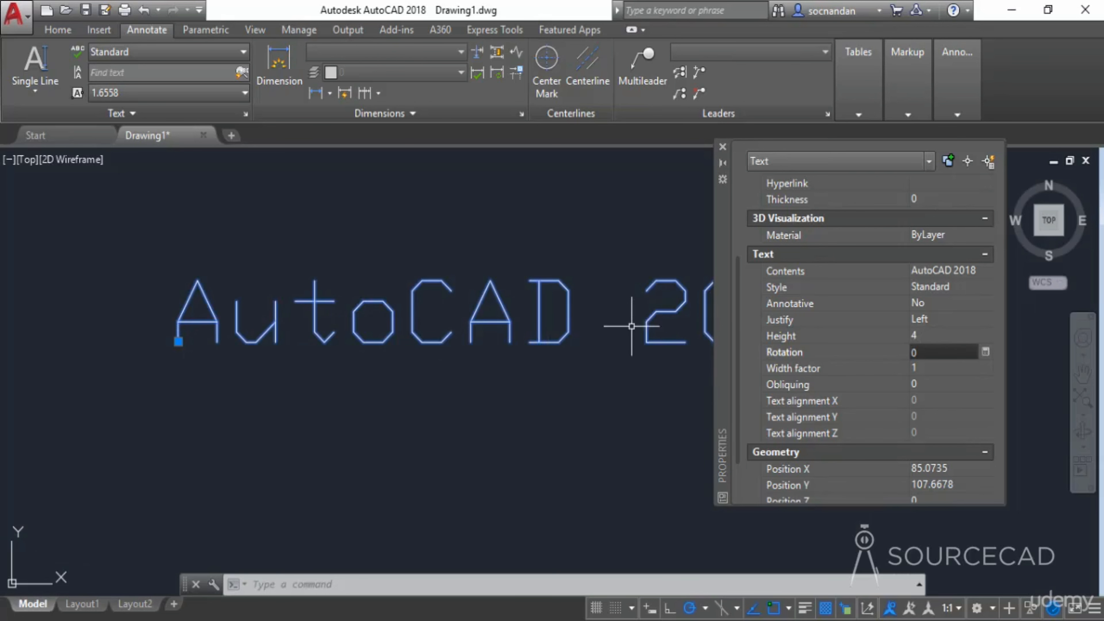
Step: Set the width factor of the "AutoCAD 2018" text to 0.5 in its properties
{"action": "mouse_move", "coordinate": [632, 327]}
{"action": "middle_mouse_down"}
{"action": "mouse_move", "coordinate": [581, 346]}
{"action": "mouse_move", "coordinate": [479, 339]}
{"action": "middle_mouse_up"}
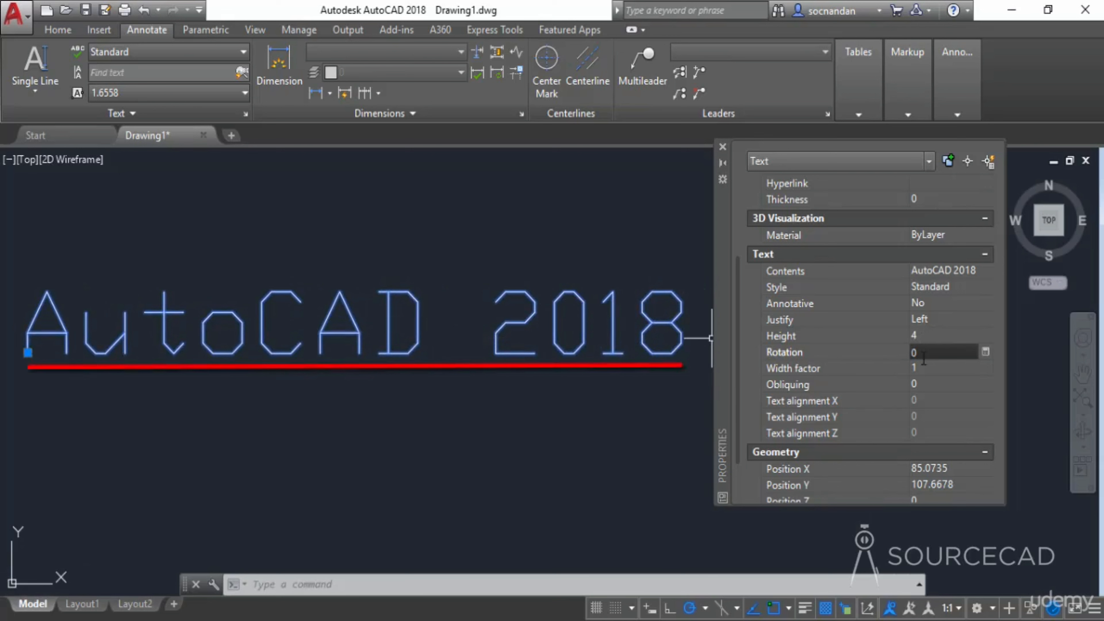
{"action": "left_click", "coordinate": [932, 367]}
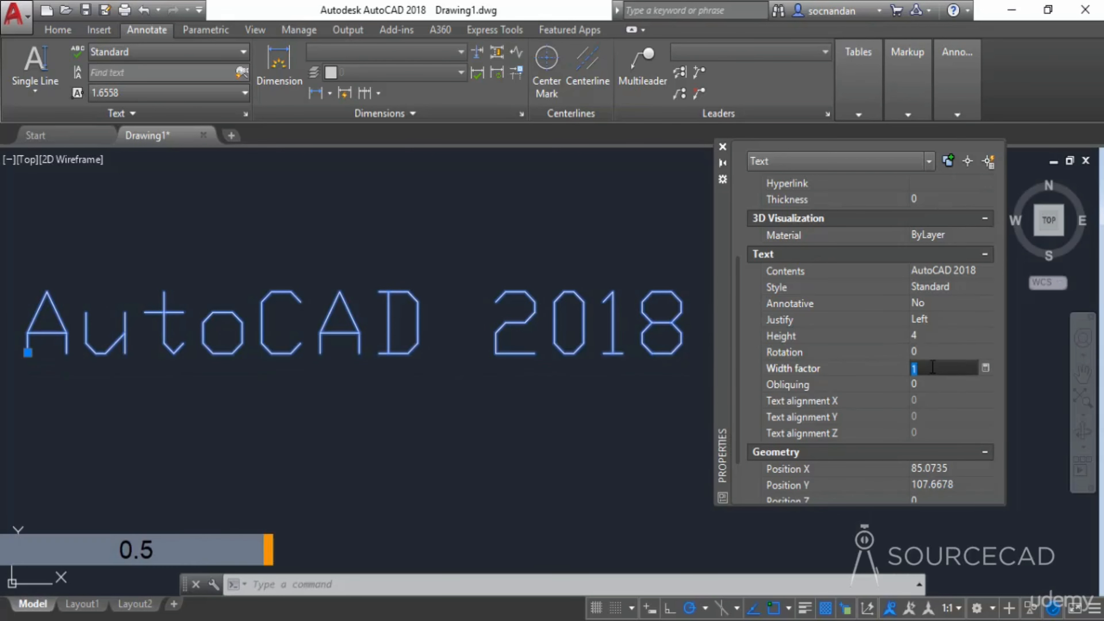
{"action": "type", "text": "0.5"}
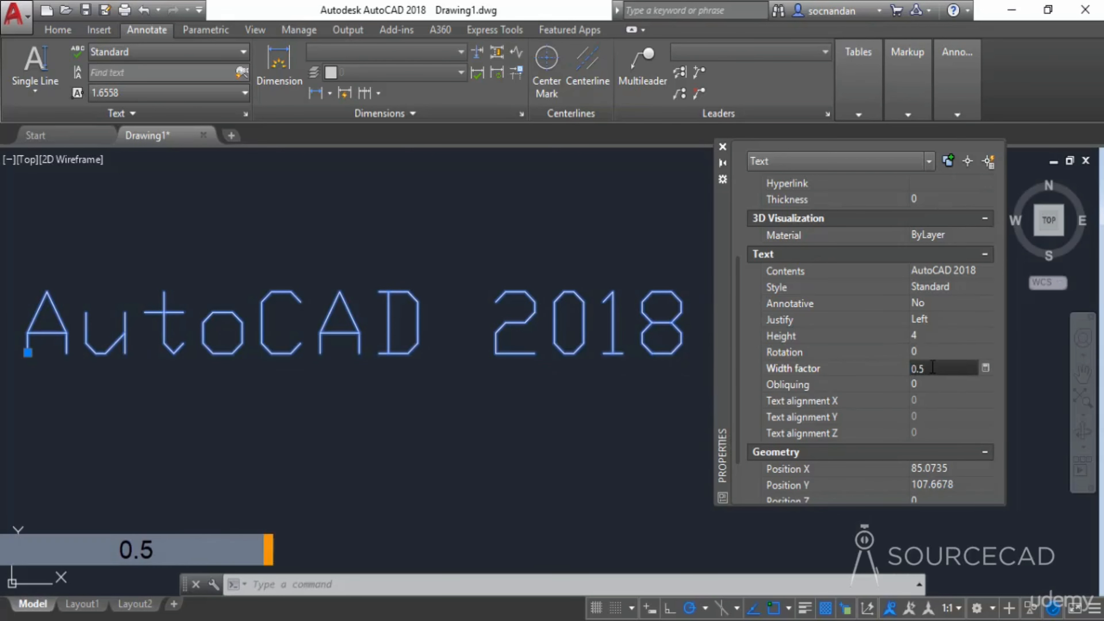
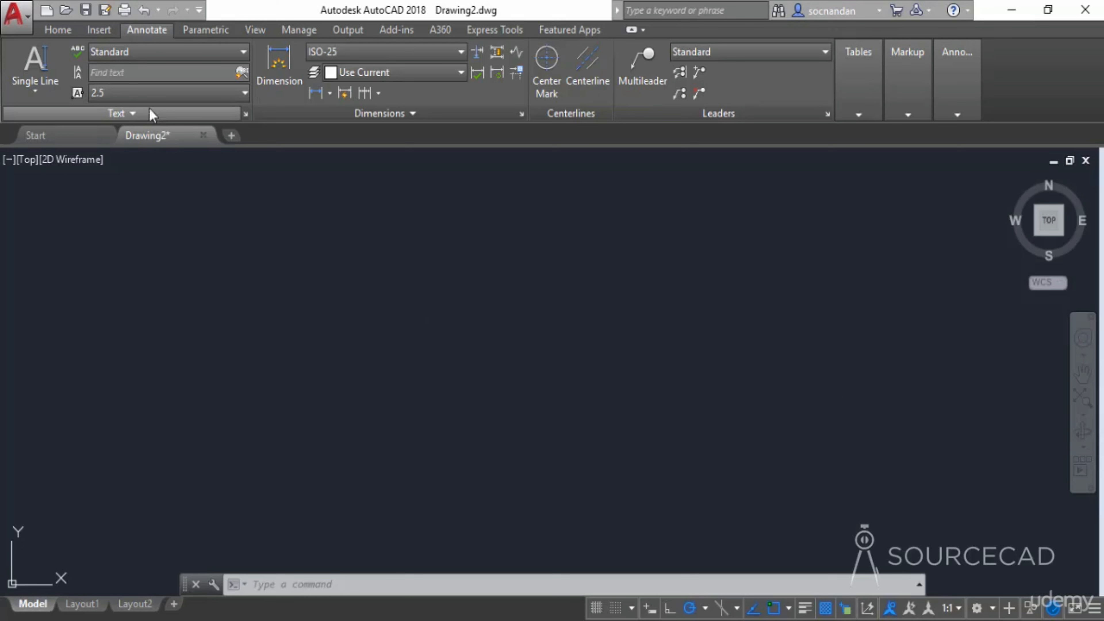
Step: Create a new text style named "My Text" and select it in the style list
{"action": "left_click", "coordinate": [173, 52]}
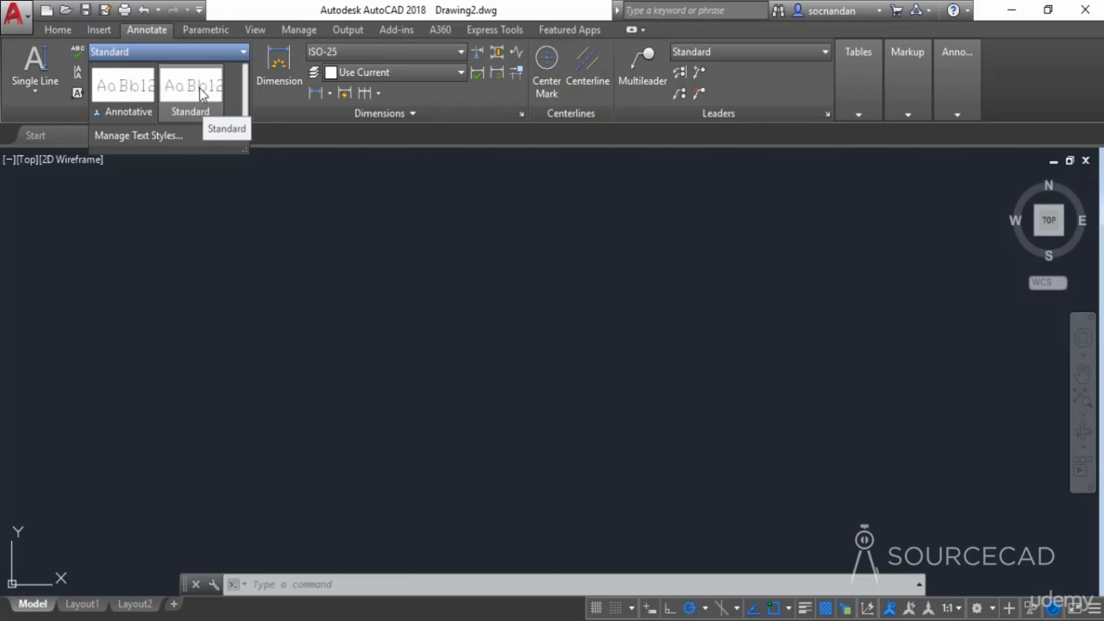
{"action": "left_click", "coordinate": [158, 137]}
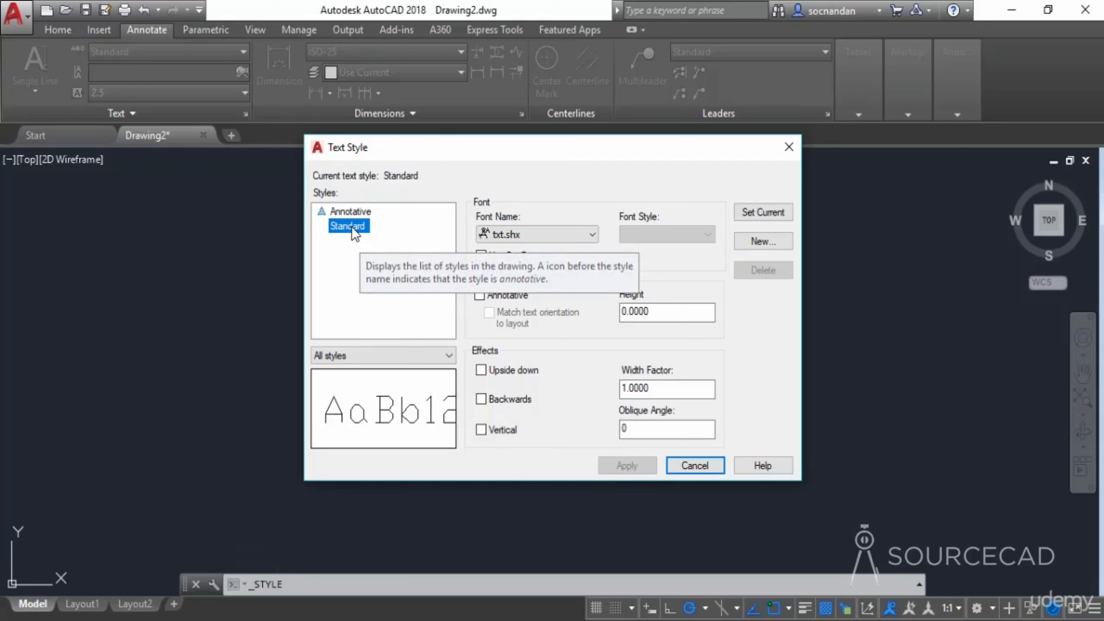
{"action": "left_click", "coordinate": [772, 245]}
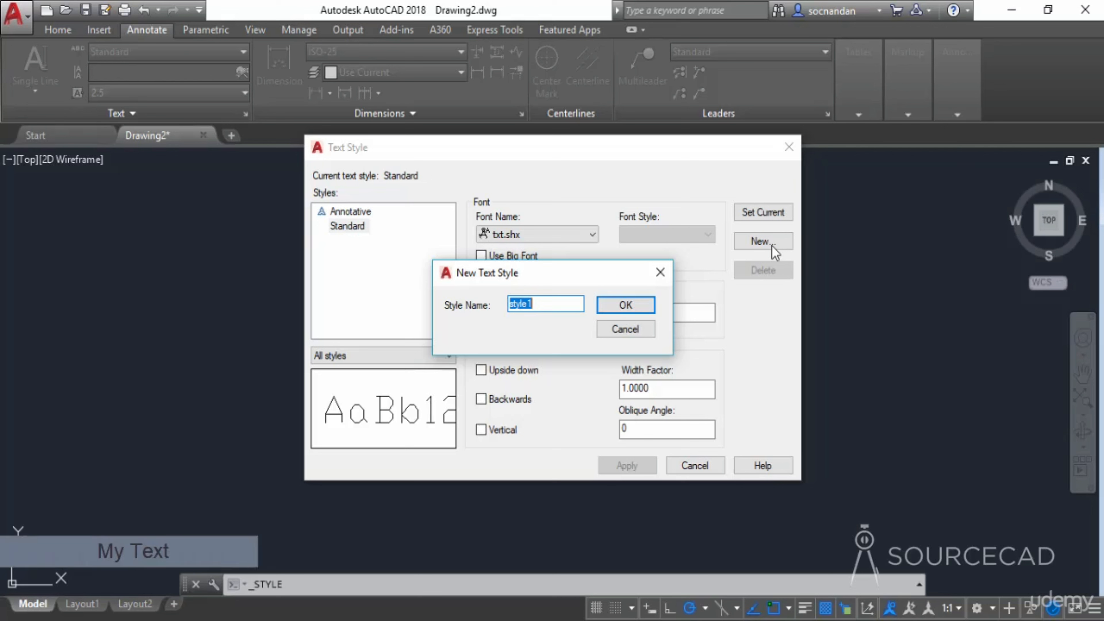
{"action": "type", "text": "My Text"}
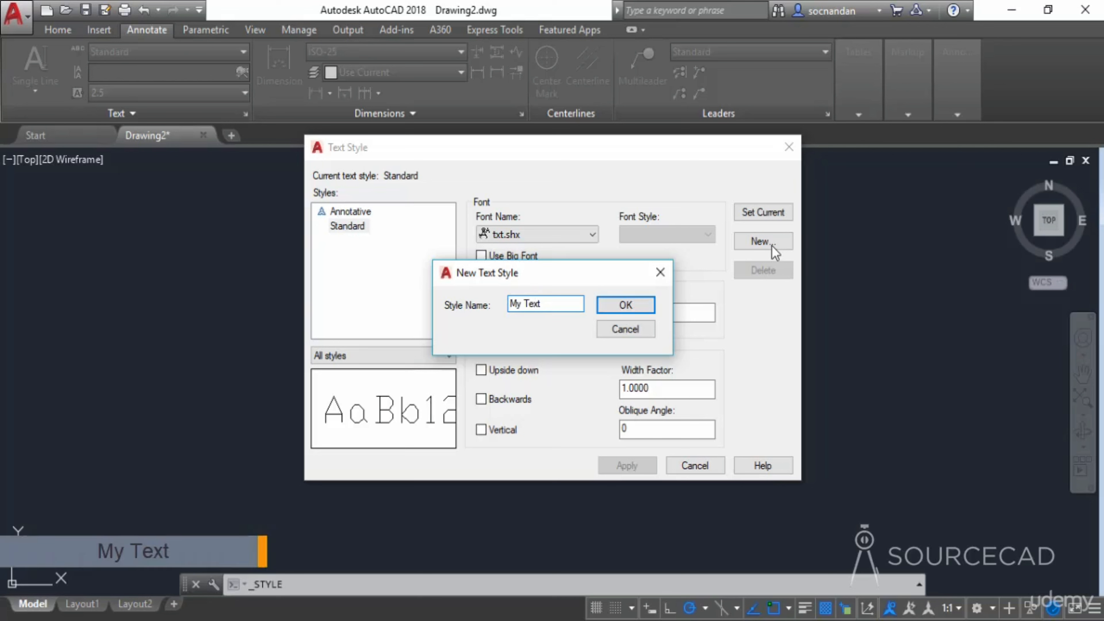
{"action": "left_click", "coordinate": [620, 318]}
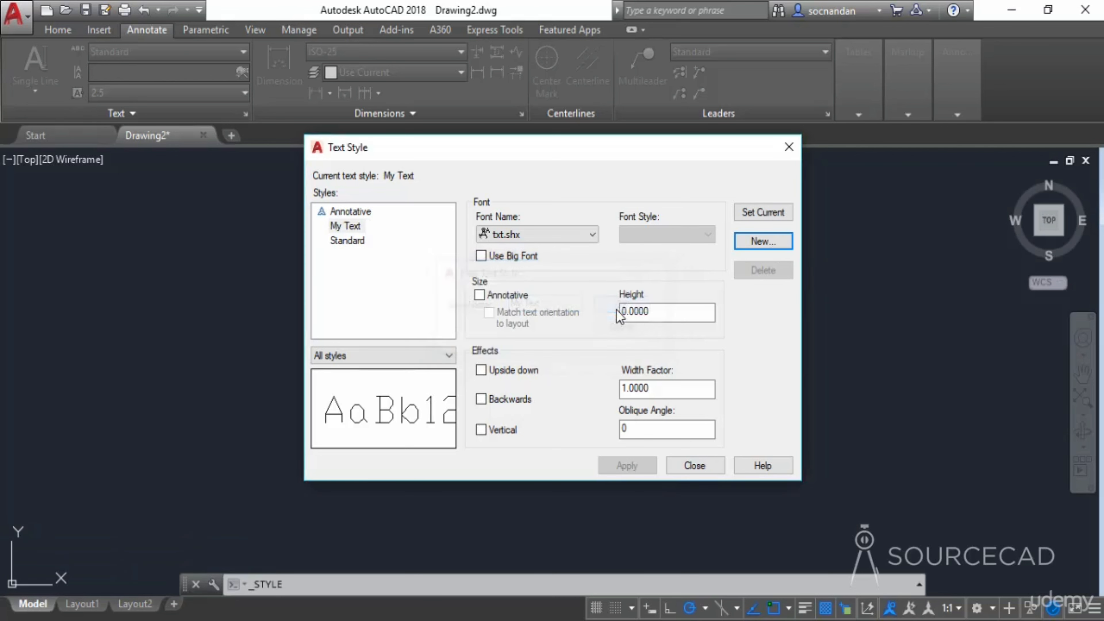
{"action": "left_click", "coordinate": [351, 227]}
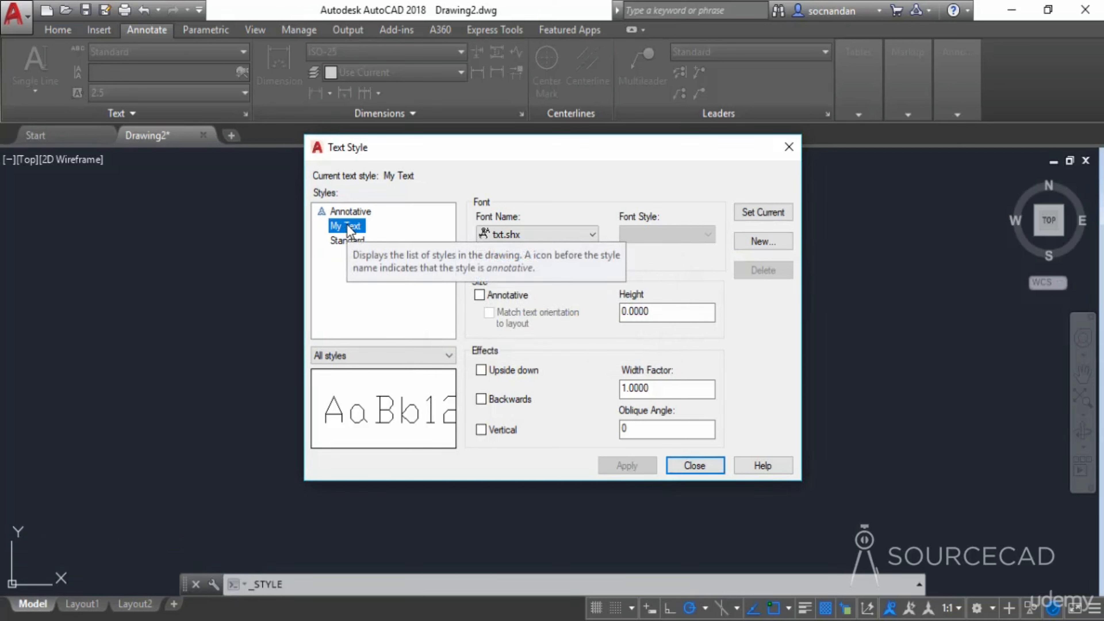
Step: Set the font of the My Text style to Arial
{"action": "left_click", "coordinate": [532, 233]}
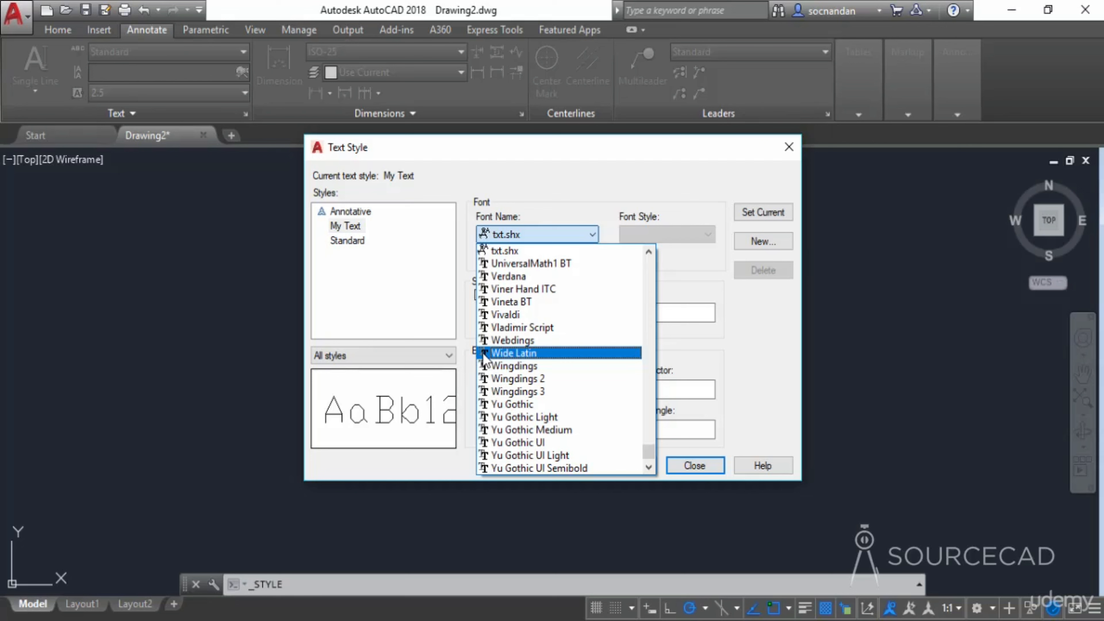
{"action": "scroll", "coordinate": [485, 359], "scroll_direction": "up", "scroll_amount": 1}
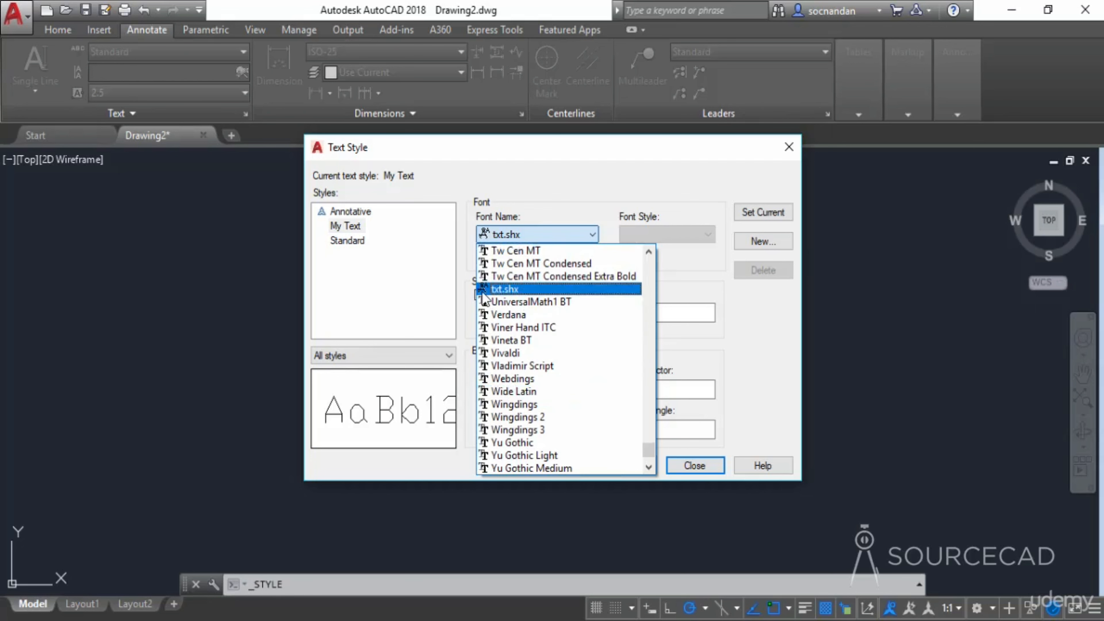
{"action": "scroll", "coordinate": [483, 293], "scroll_direction": "up", "scroll_amount": 9}
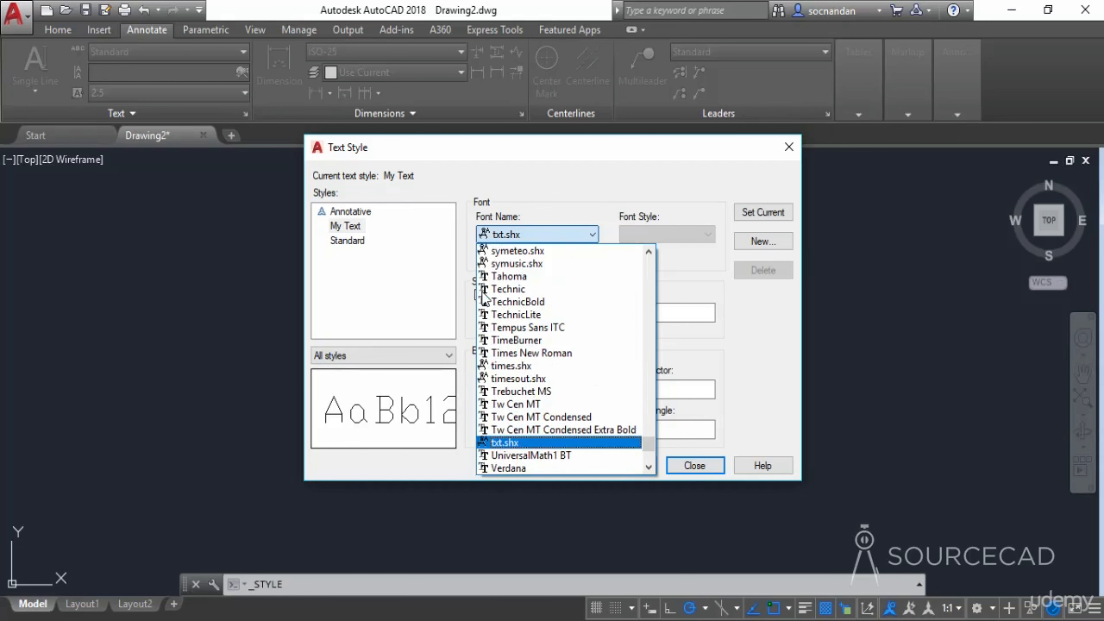
{"action": "left_click_drag", "start_coordinate": [650, 439], "coordinate": [661, 279]}
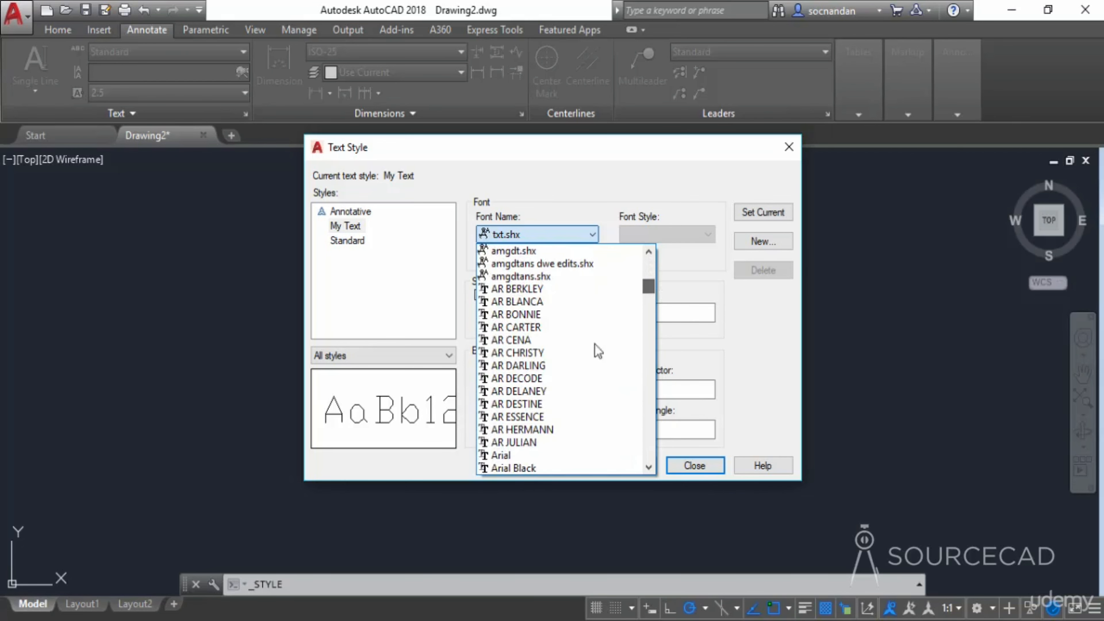
{"action": "left_click", "coordinate": [501, 455]}
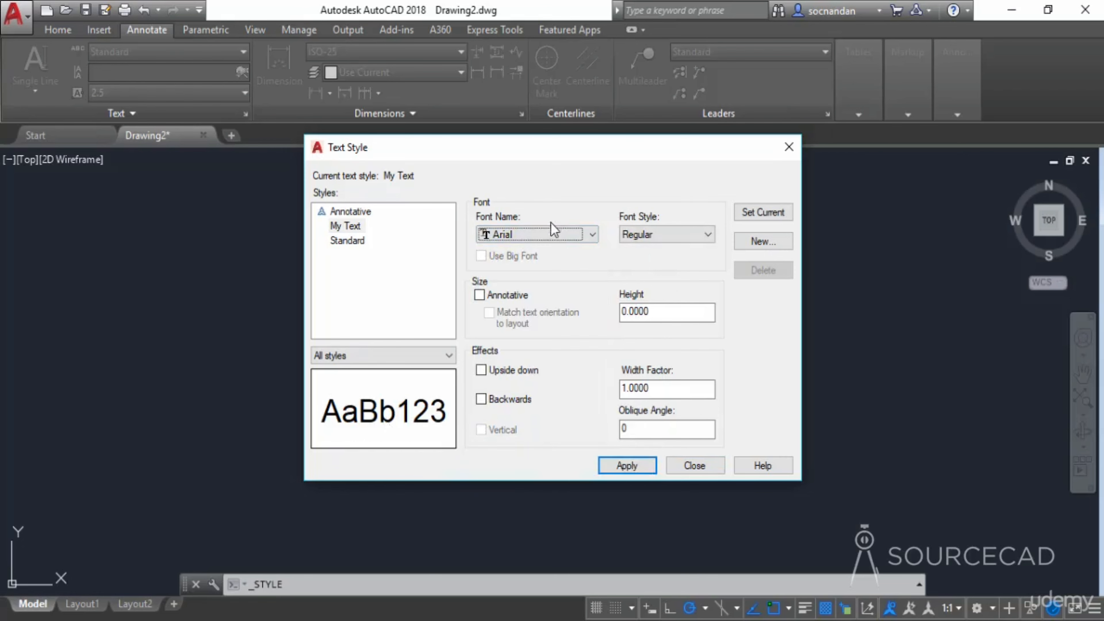
Step: Change the font of the My Text style to simplex.shx
{"action": "left_click", "coordinate": [552, 234]}
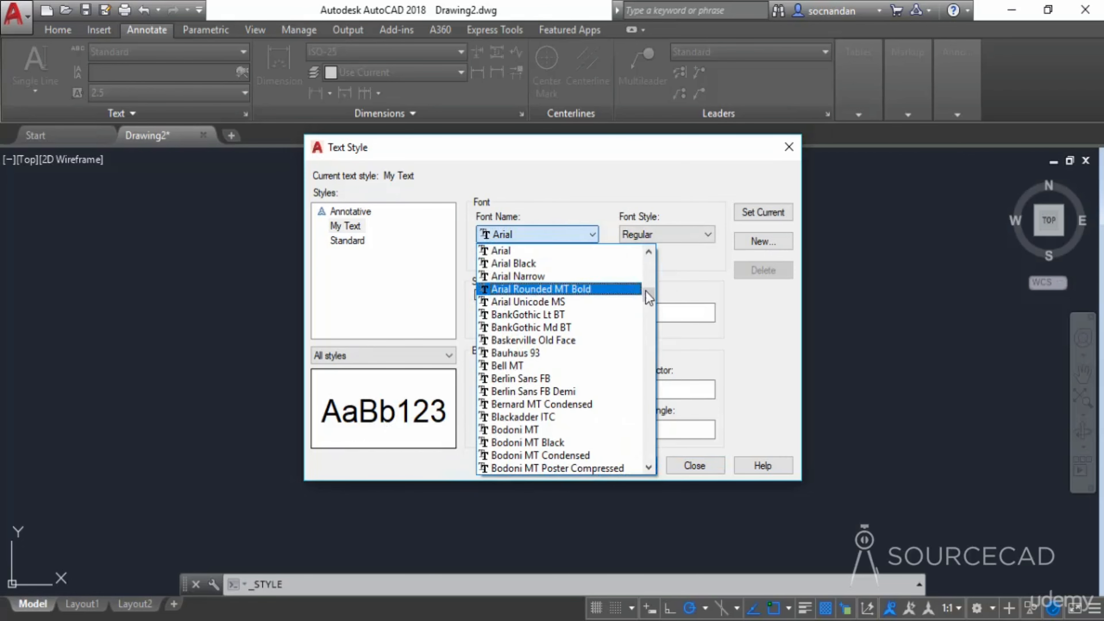
{"action": "left_click_drag", "start_coordinate": [648, 297], "coordinate": [654, 414]}
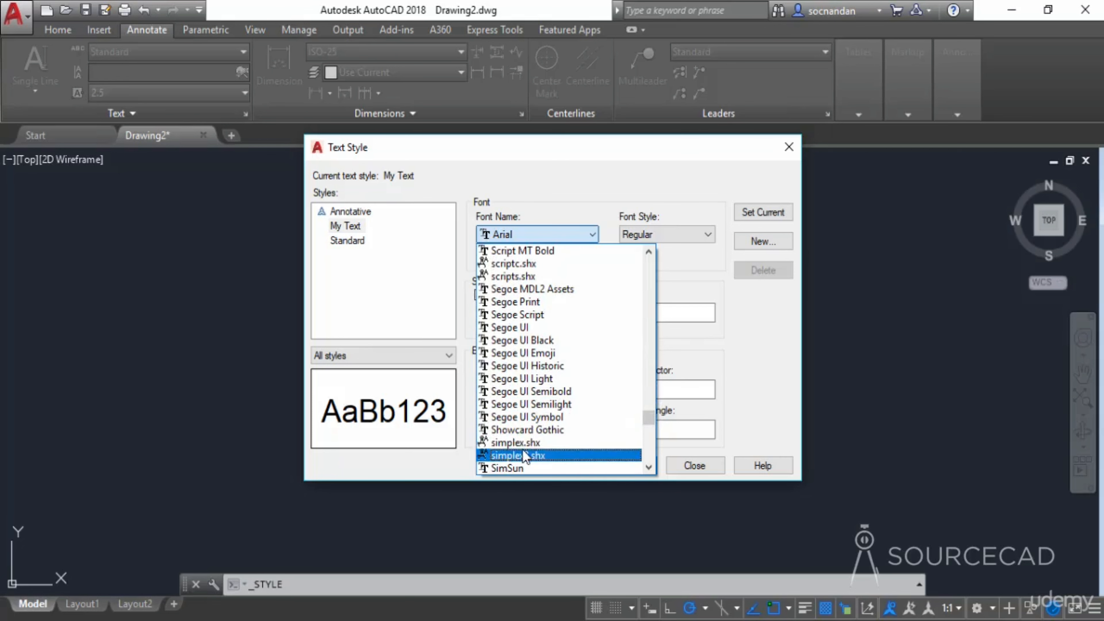
{"action": "left_click", "coordinate": [518, 443]}
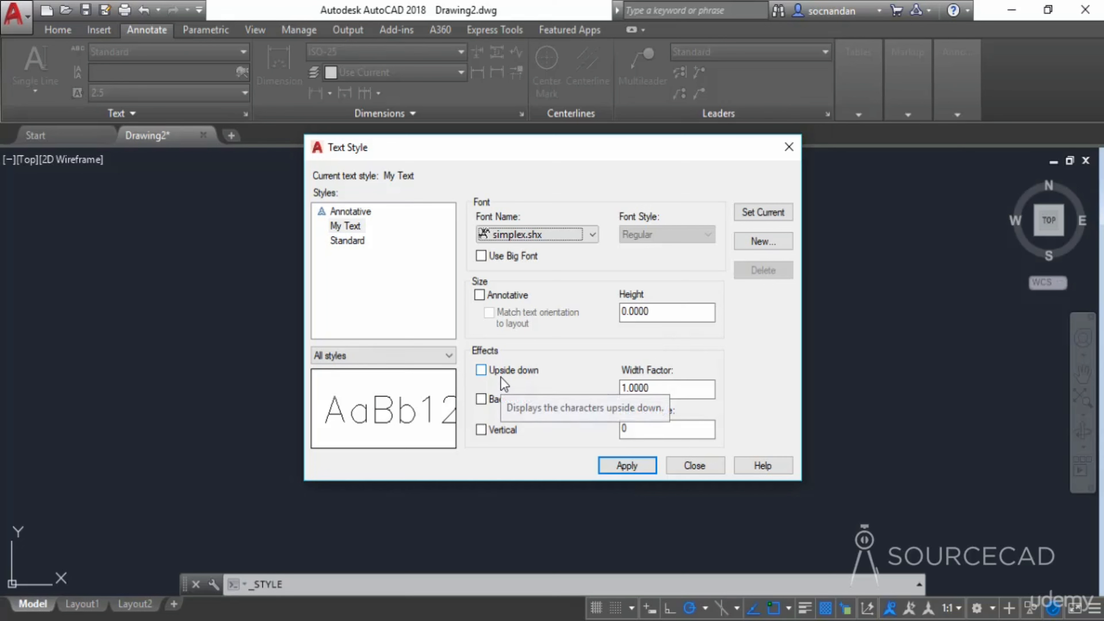
Step: Preview the Upside down, Backwards and Vertical effects on the My Text style one at a time, turning each off again
{"action": "left_click", "coordinate": [482, 373]}
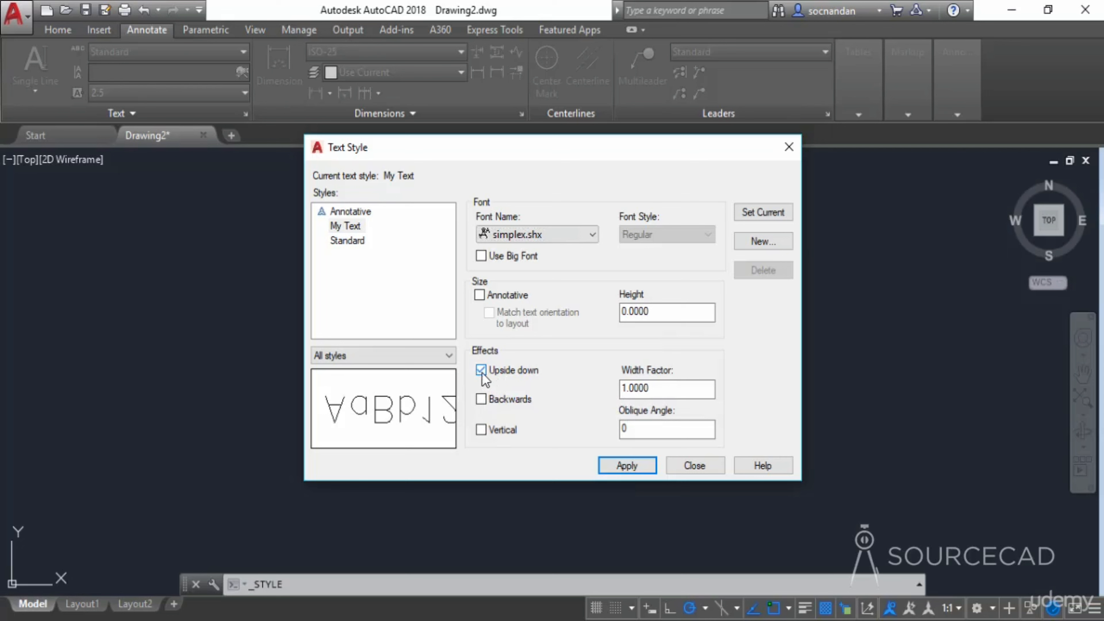
{"action": "left_click", "coordinate": [482, 372]}
{"action": "left_click", "coordinate": [482, 399]}
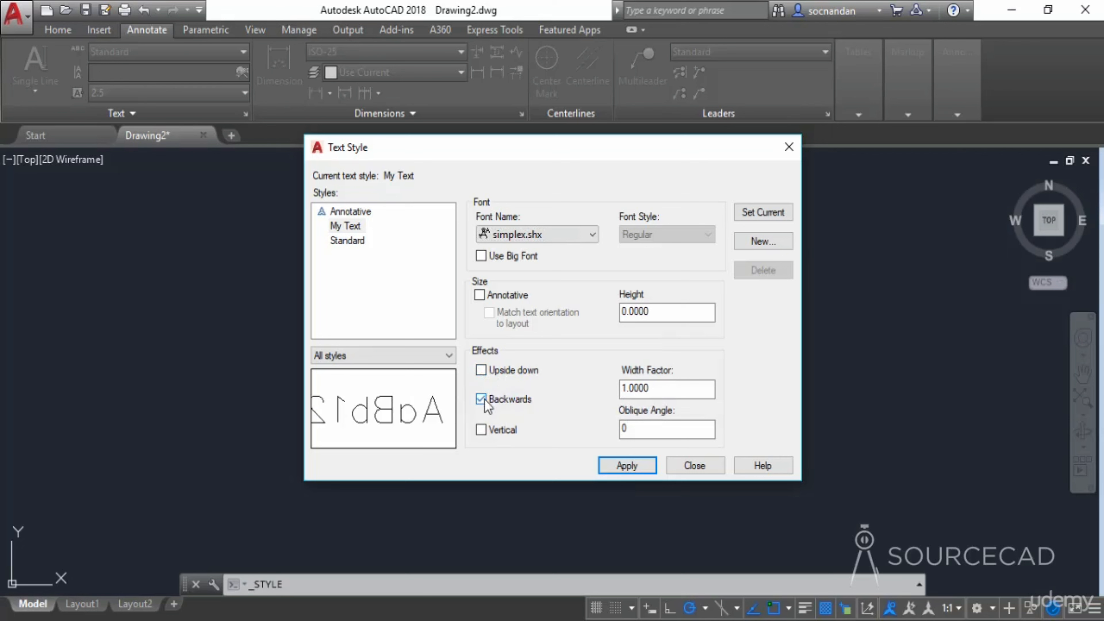
{"action": "left_click", "coordinate": [483, 400]}
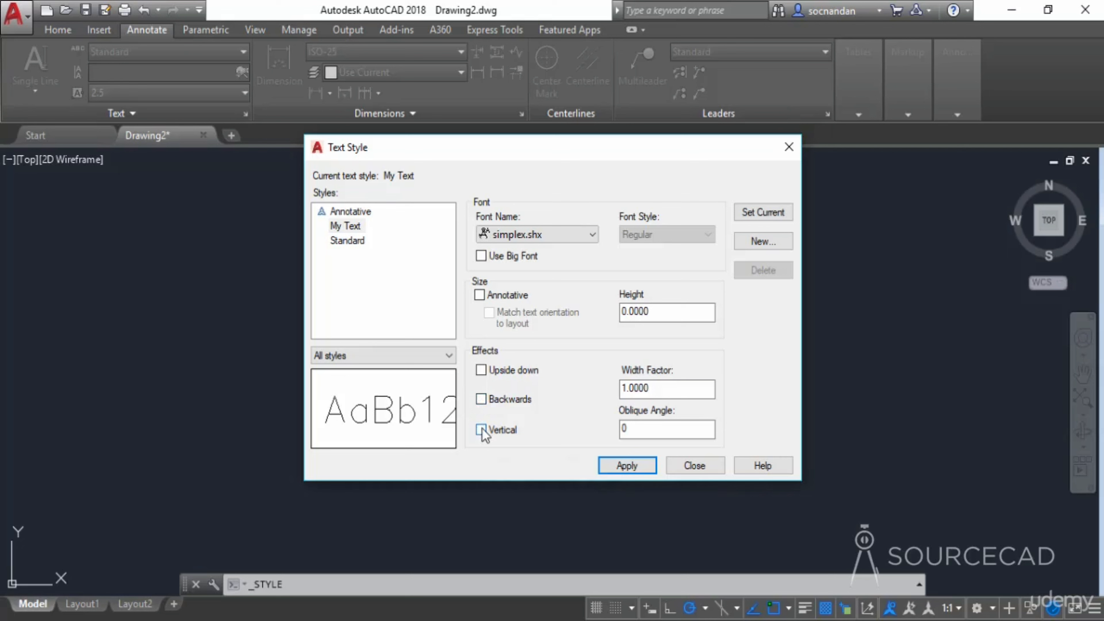
{"action": "left_click", "coordinate": [481, 430]}
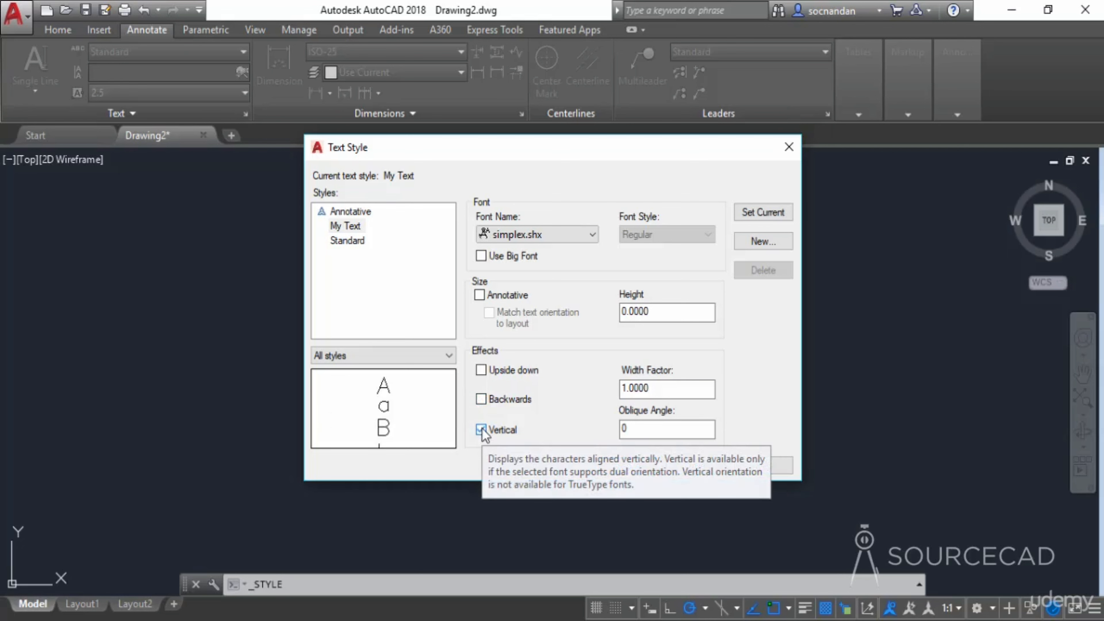
{"action": "left_click", "coordinate": [482, 430]}
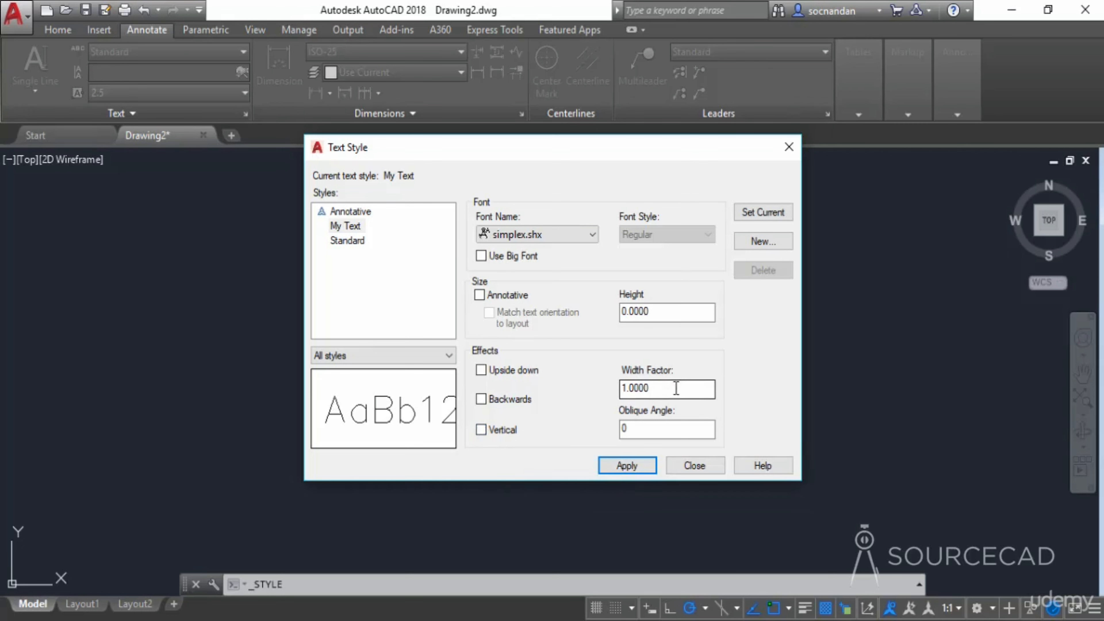
Step: Try width factors of 0.7 and 1.2 for the My Text style, then return the width factor to 1
{"action": "left_click_drag", "start_coordinate": [676, 389], "coordinate": [611, 405]}
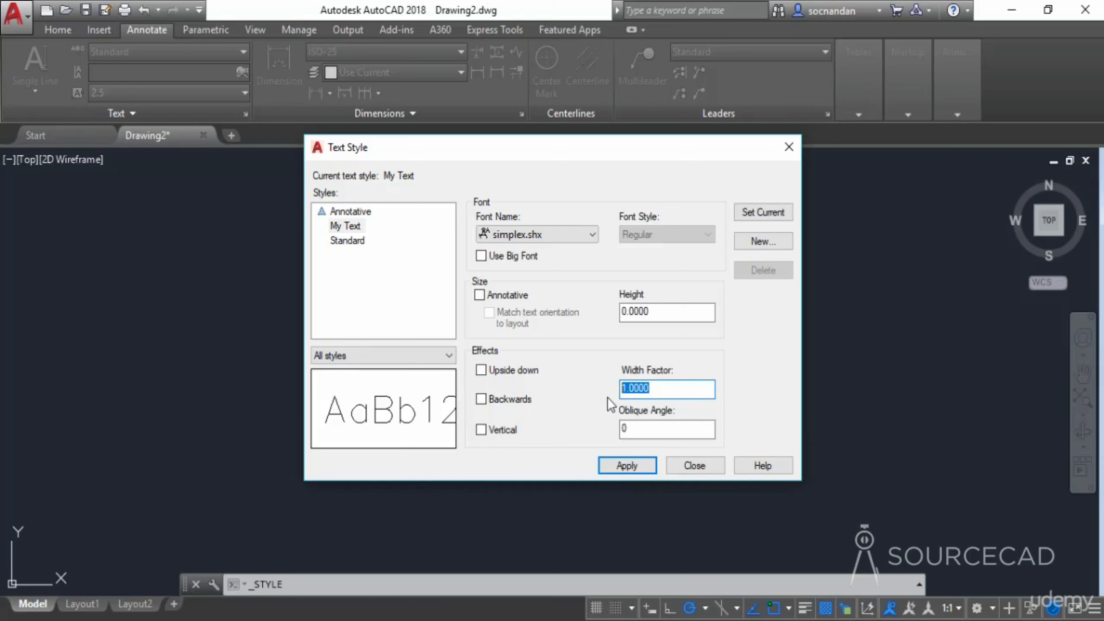
{"action": "type", "text": "0.7"}
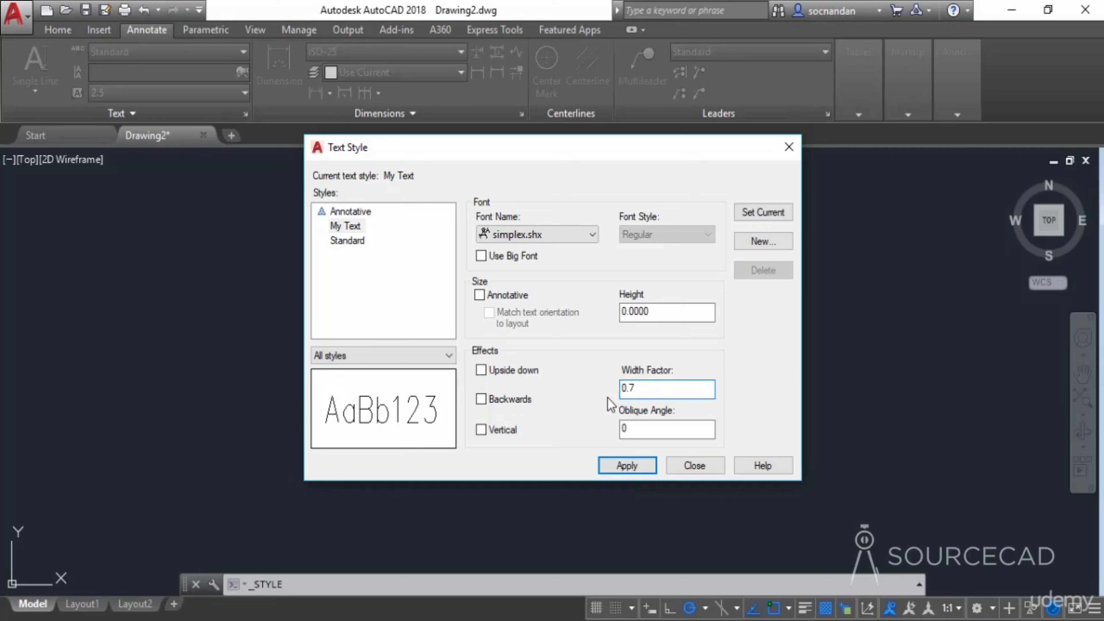
{"action": "key", "text": "BackSpace"}
{"action": "key", "text": "BackSpace"}
{"action": "key", "text": "BackSpace"}
{"action": "type", "text": "1.2"}
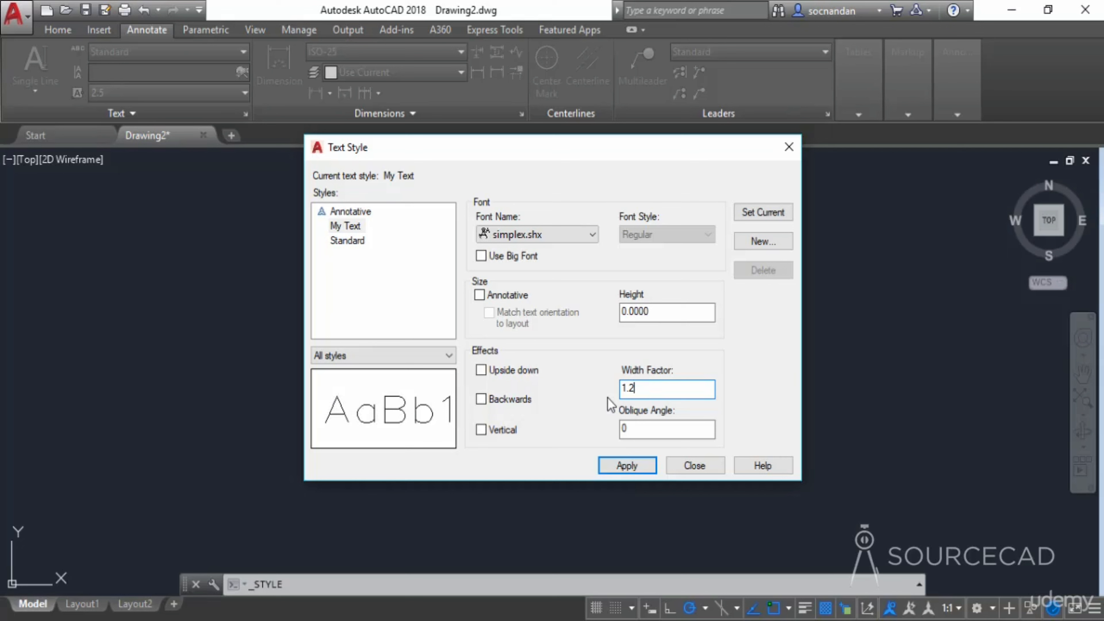
{"action": "key", "text": "BackSpace"}
{"action": "key", "text": "BackSpace"}
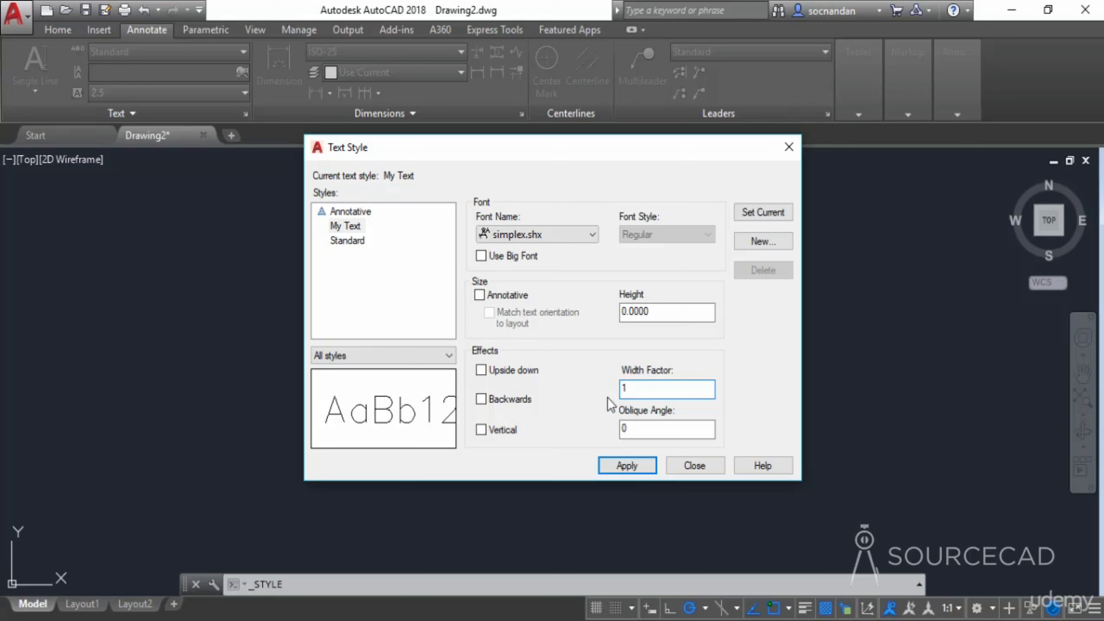
Step: Try an oblique angle of 30 for the My Text style, then reset the angle to 0
{"action": "left_click", "coordinate": [646, 430]}
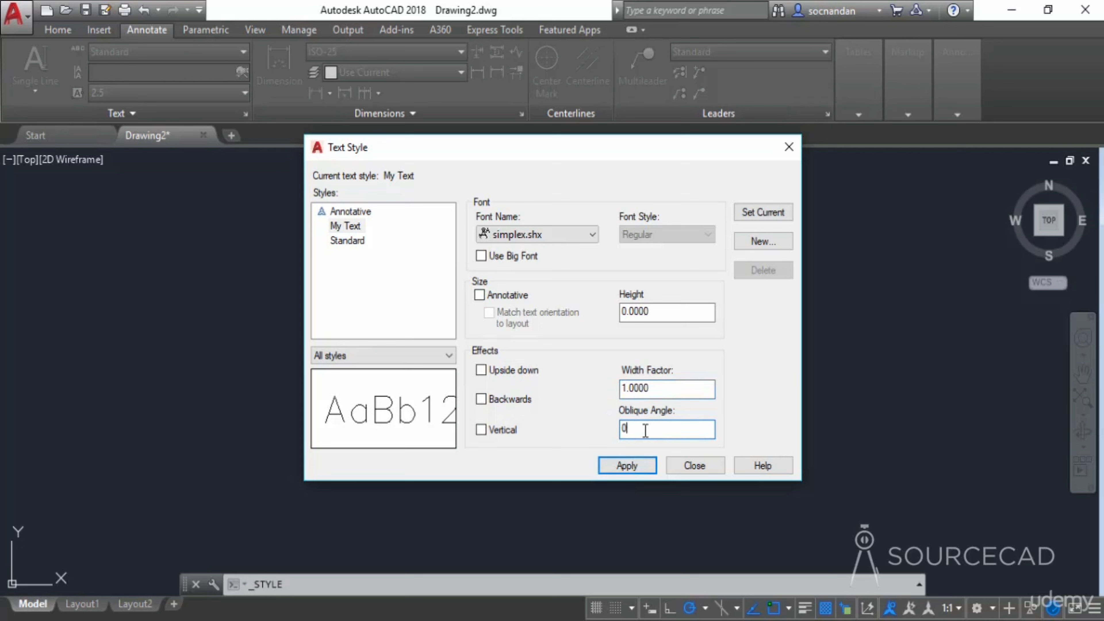
{"action": "double_click", "coordinate": [634, 428]}
{"action": "type", "text": "30"}
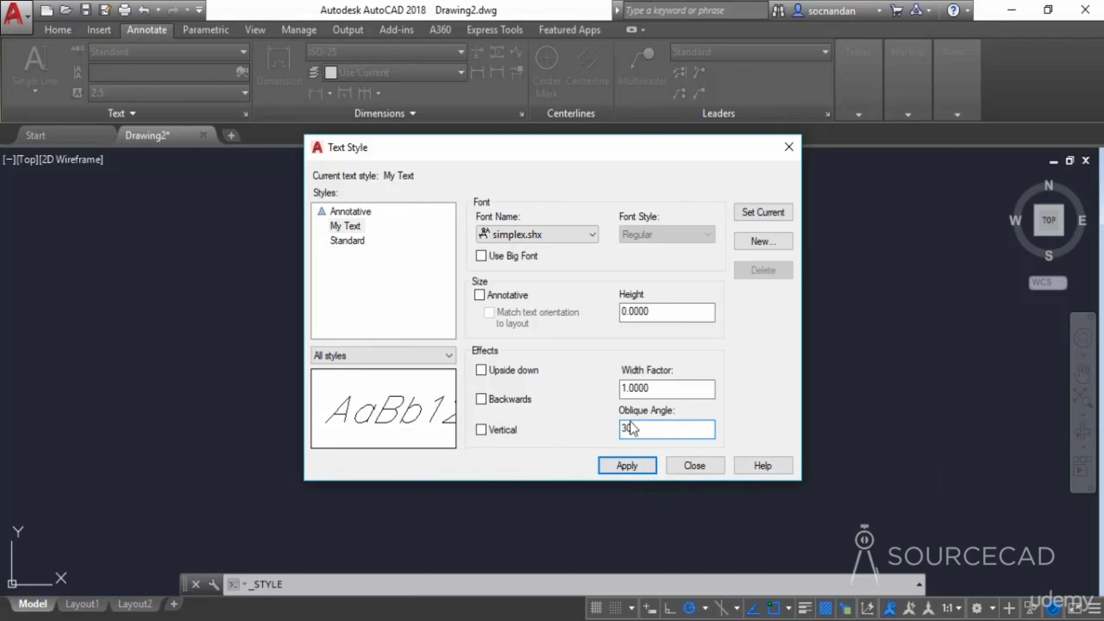
{"action": "left_click_drag", "start_coordinate": [635, 424], "coordinate": [597, 426]}
{"action": "type", "text": "0"}
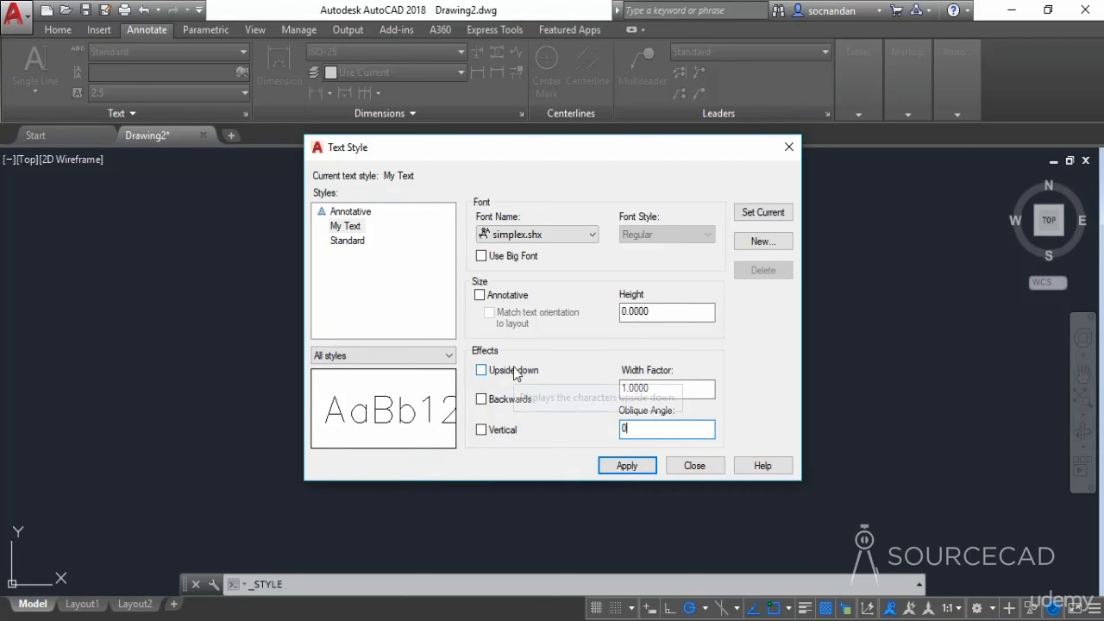
Step: Make My Text the current text style, save its modifications and close the text style settings
{"action": "left_click", "coordinate": [779, 214]}
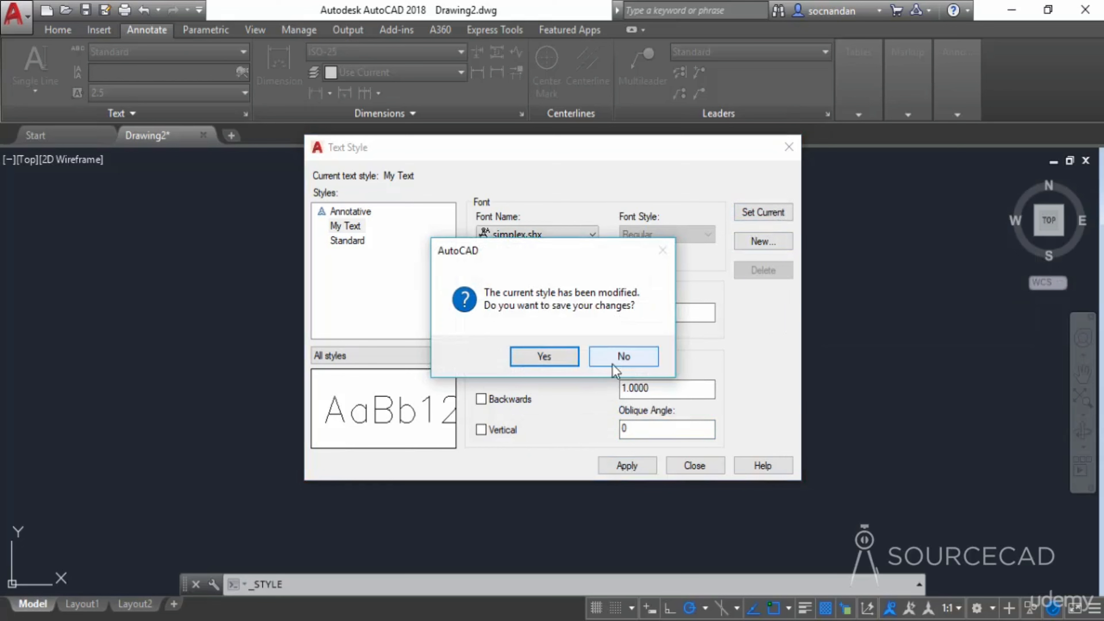
{"action": "left_click", "coordinate": [545, 357]}
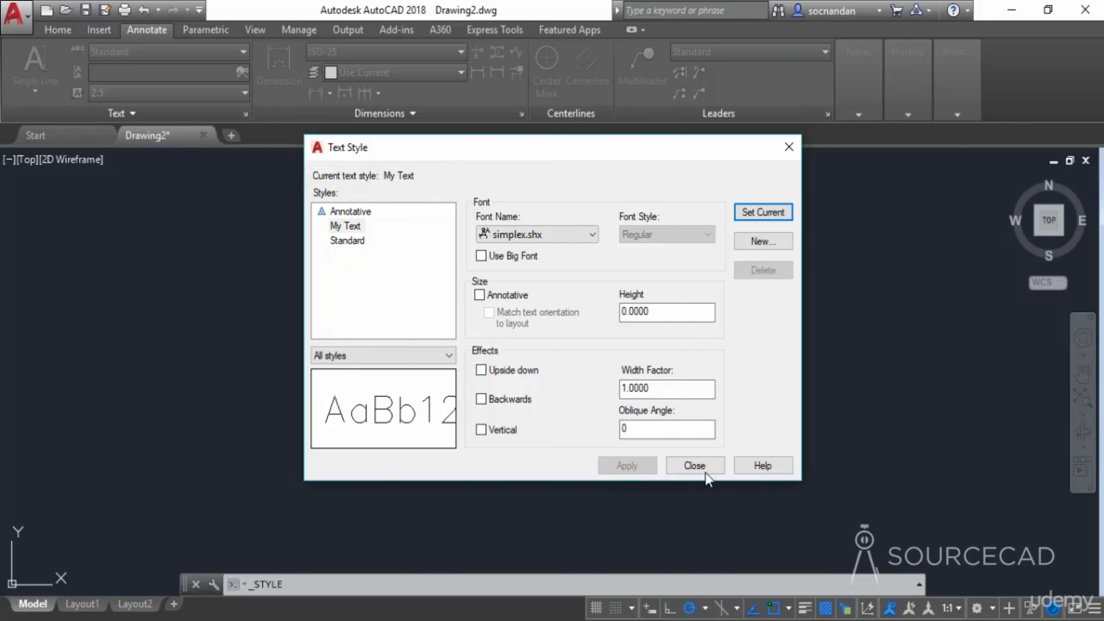
{"action": "left_click", "coordinate": [703, 466]}
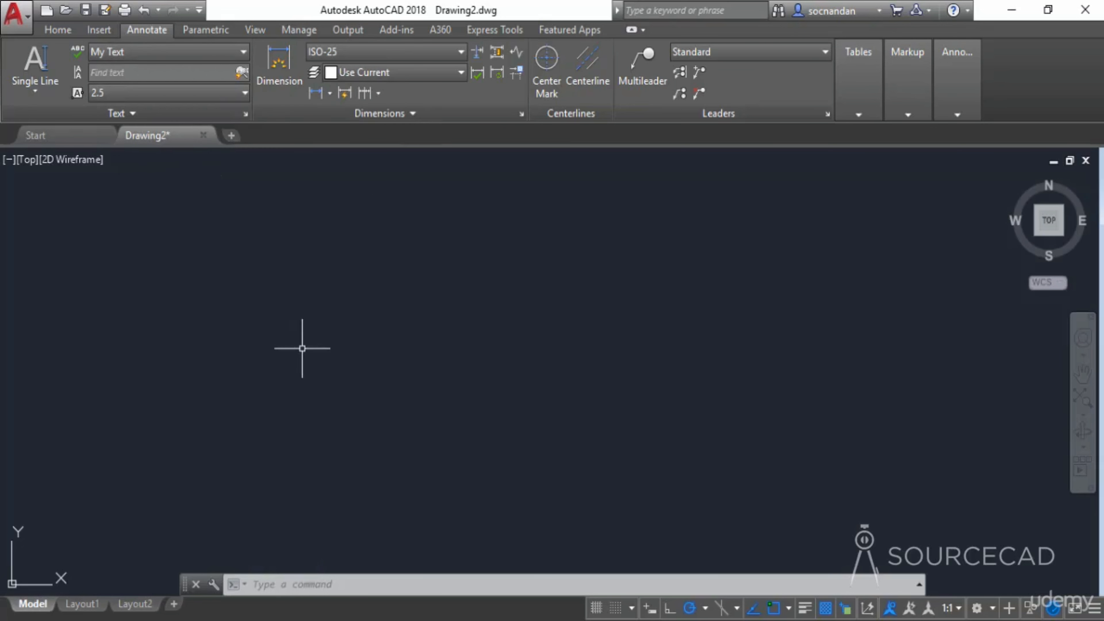
Step: Begin a new single-line text and switch its text style to Standard through the command's Style option
{"action": "type", "text": "TEXT"}
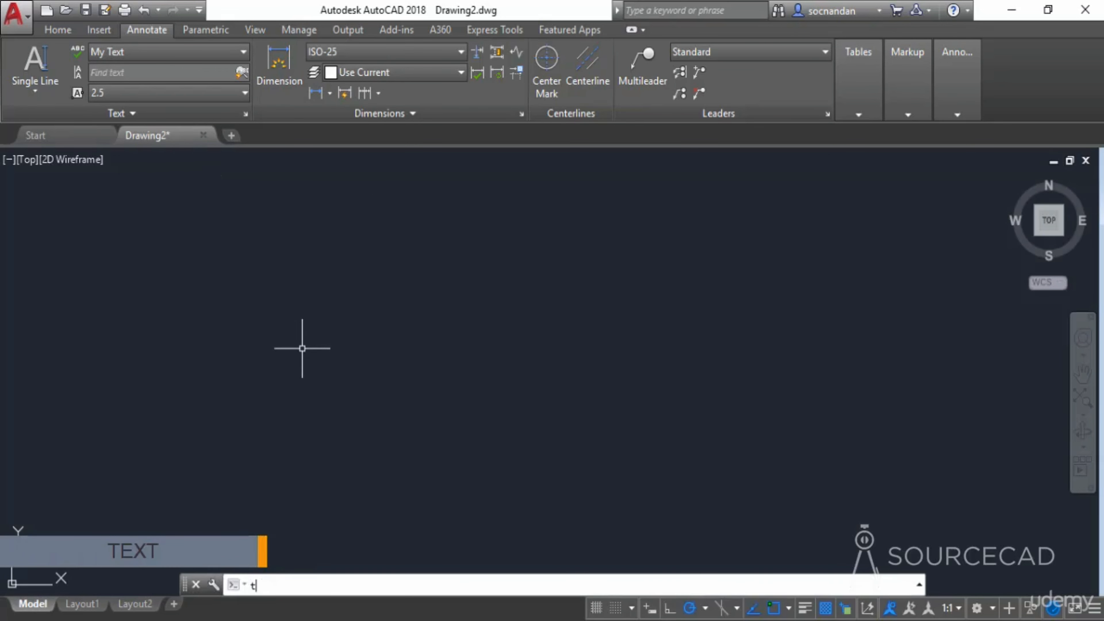
{"action": "key", "text": "Return"}
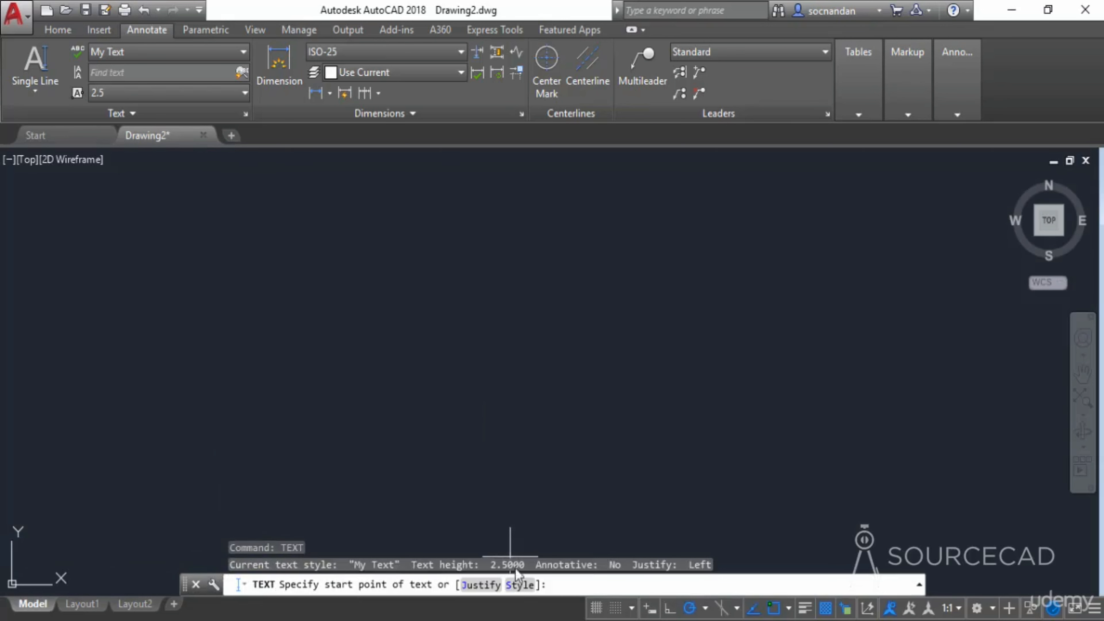
{"action": "left_click", "coordinate": [523, 587]}
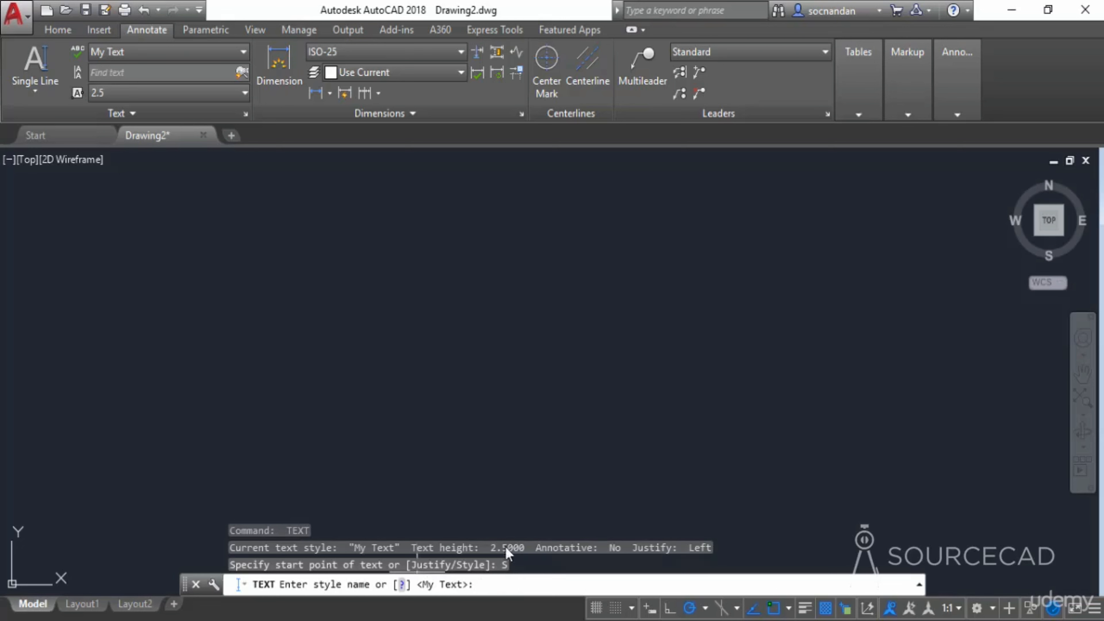
{"action": "left_click", "coordinate": [154, 54]}
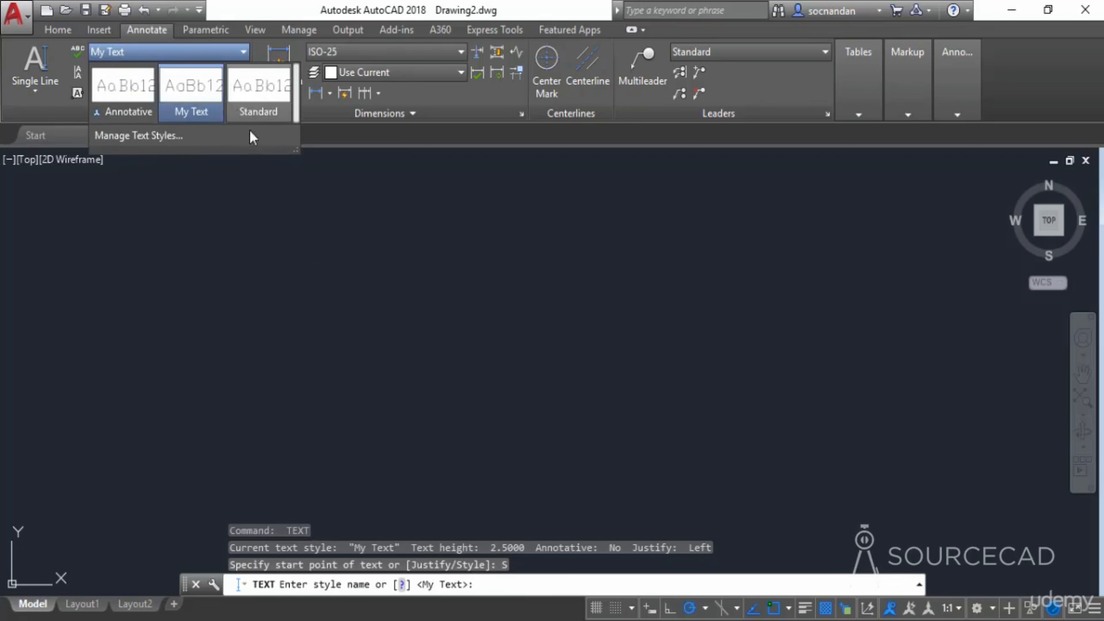
{"action": "left_click", "coordinate": [515, 584]}
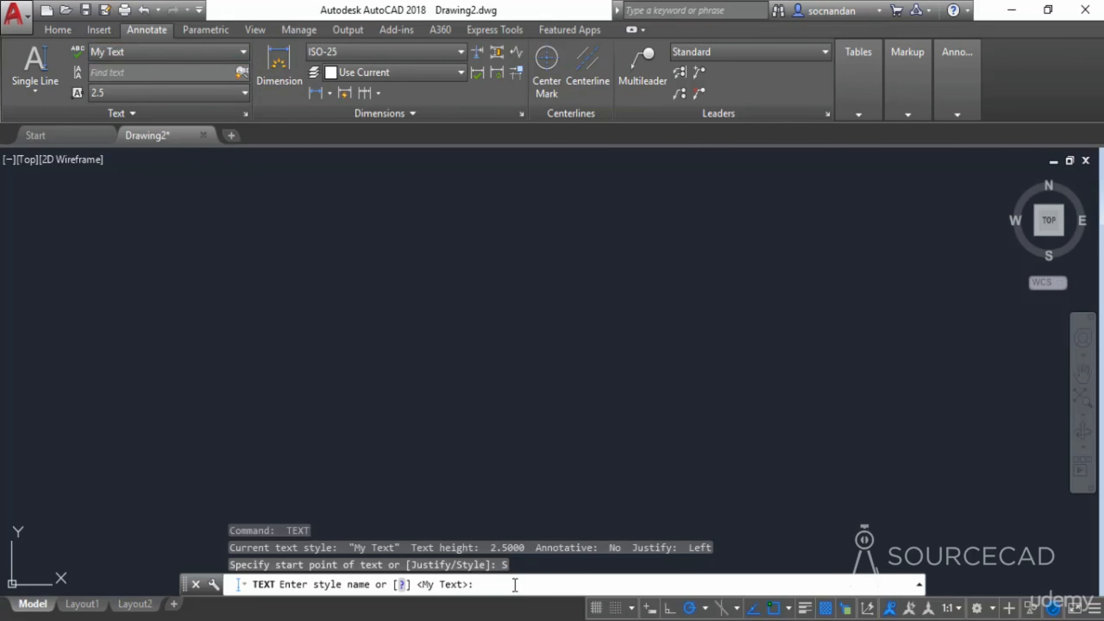
{"action": "type", "text": "s"}
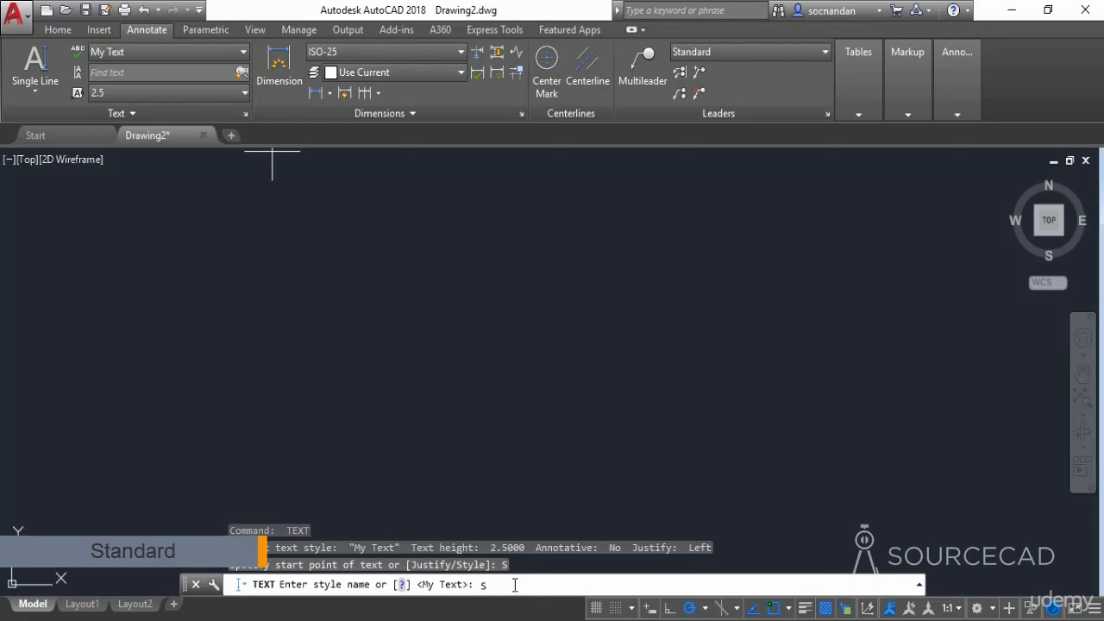
{"action": "type", "text": "tandard"}
{"action": "key", "text": "Return"}
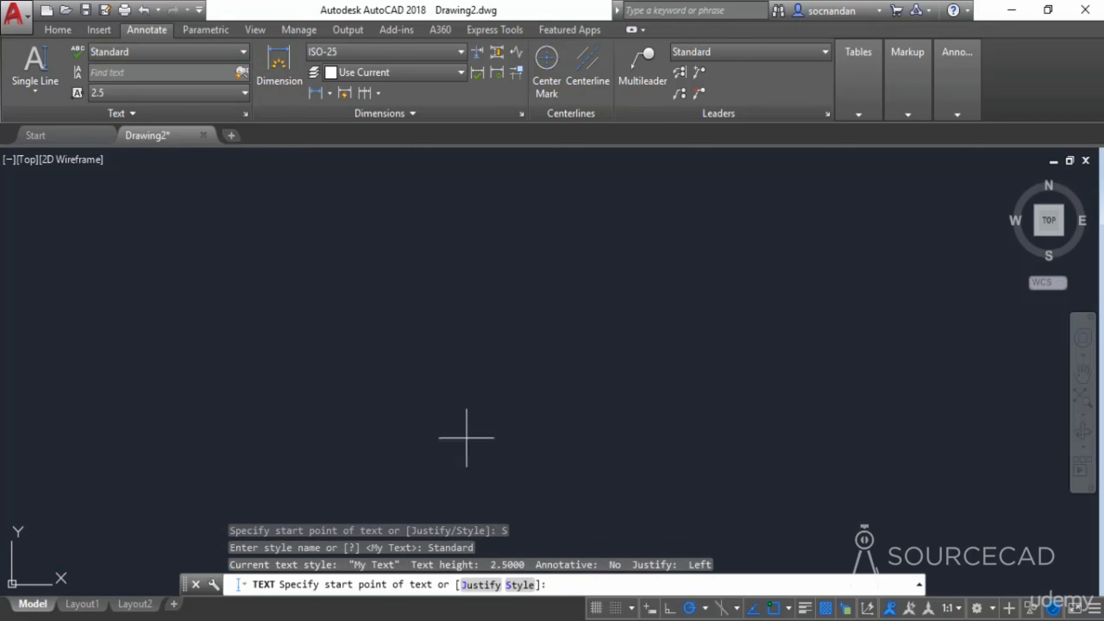
Step: Place the single-line text "AutoCAD" in the middle of the drawing with height 2.5 and rotation 0
{"action": "left_click", "coordinate": [431, 399]}
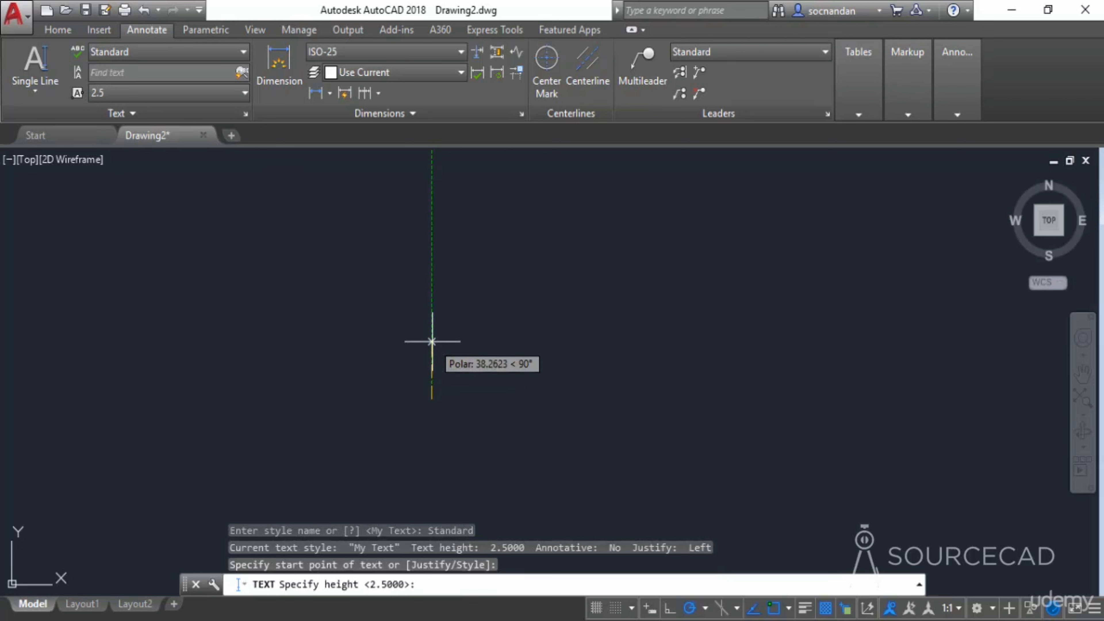
{"action": "key", "text": "Return"}
{"action": "key", "text": "Return"}
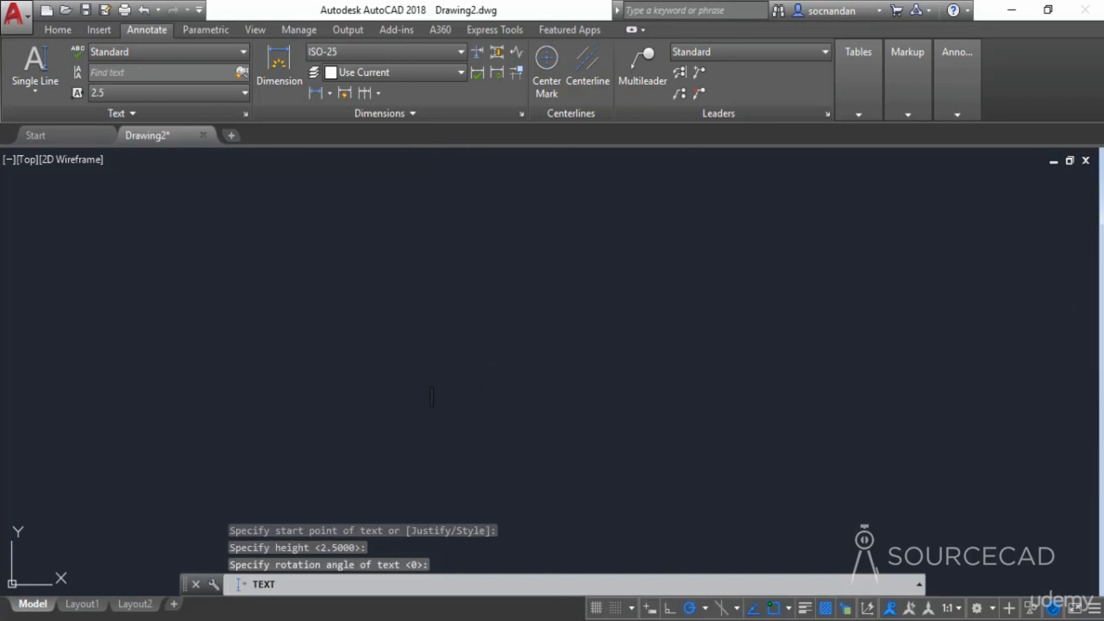
{"action": "type", "text": "AutoCAD"}
{"action": "key", "text": "Return"}
{"action": "key", "text": "Return"}
{"action": "scroll", "coordinate": [443, 403], "scroll_direction": "up", "scroll_amount": 2}
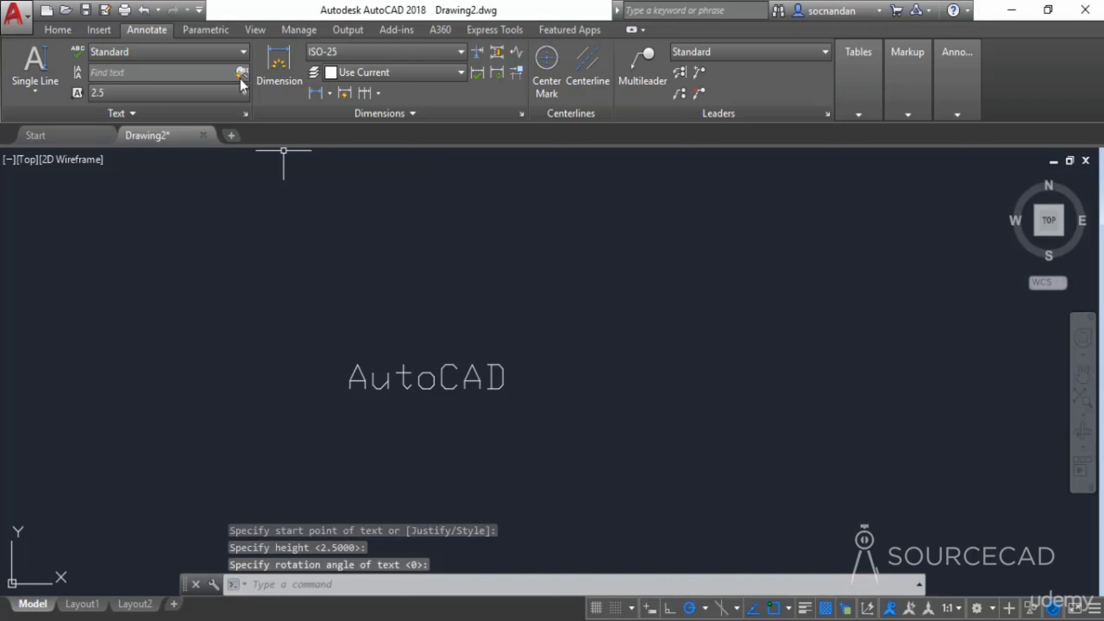
Step: Make My Text the current style and create a second single-line text "AutoCAD" above the first, with height 2.5 and rotation 0
{"action": "left_click", "coordinate": [224, 52]}
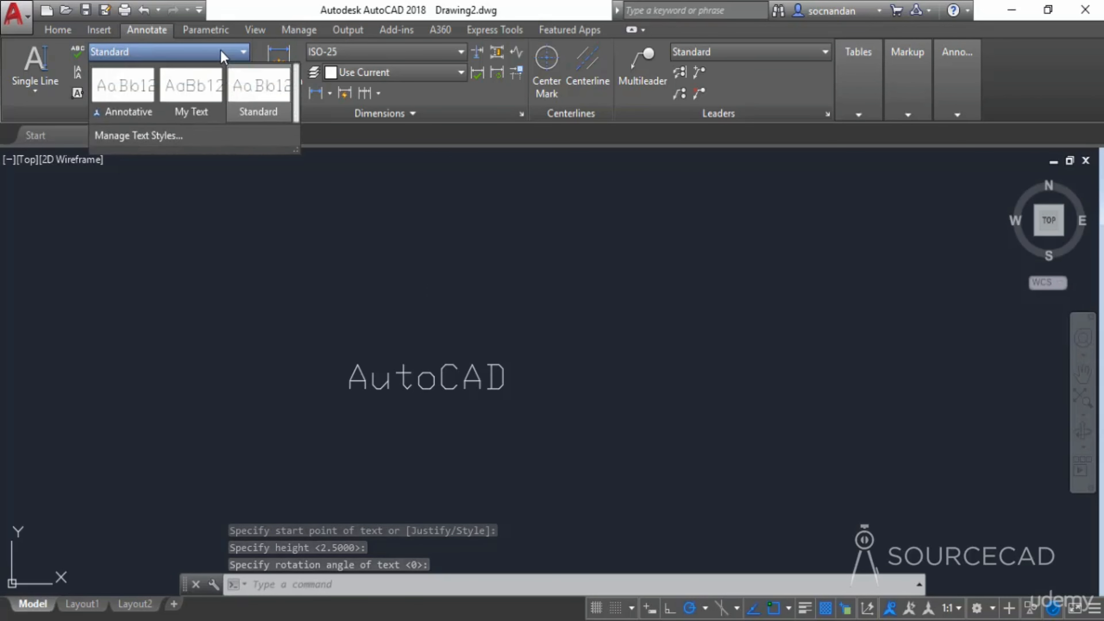
{"action": "left_click", "coordinate": [196, 91]}
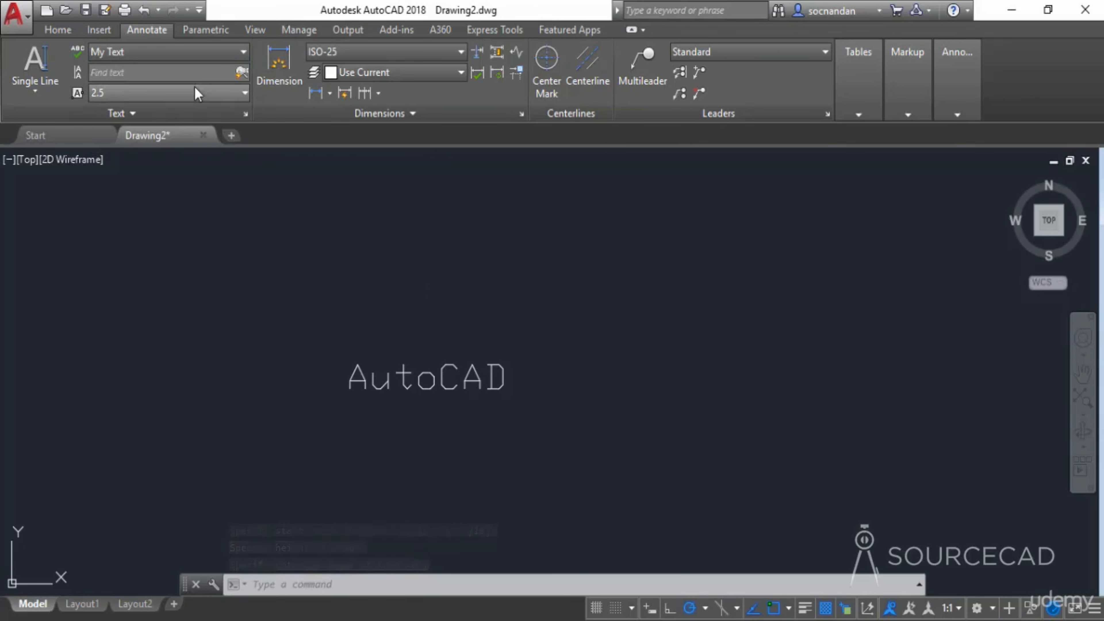
{"action": "left_click", "coordinate": [35, 65]}
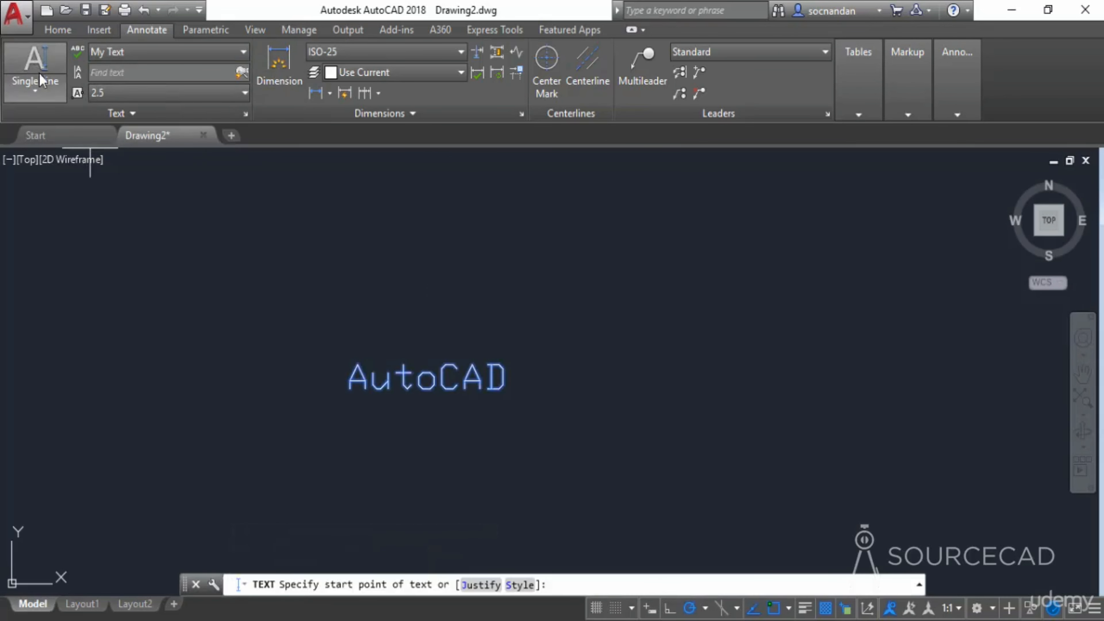
{"action": "left_click", "coordinate": [359, 316]}
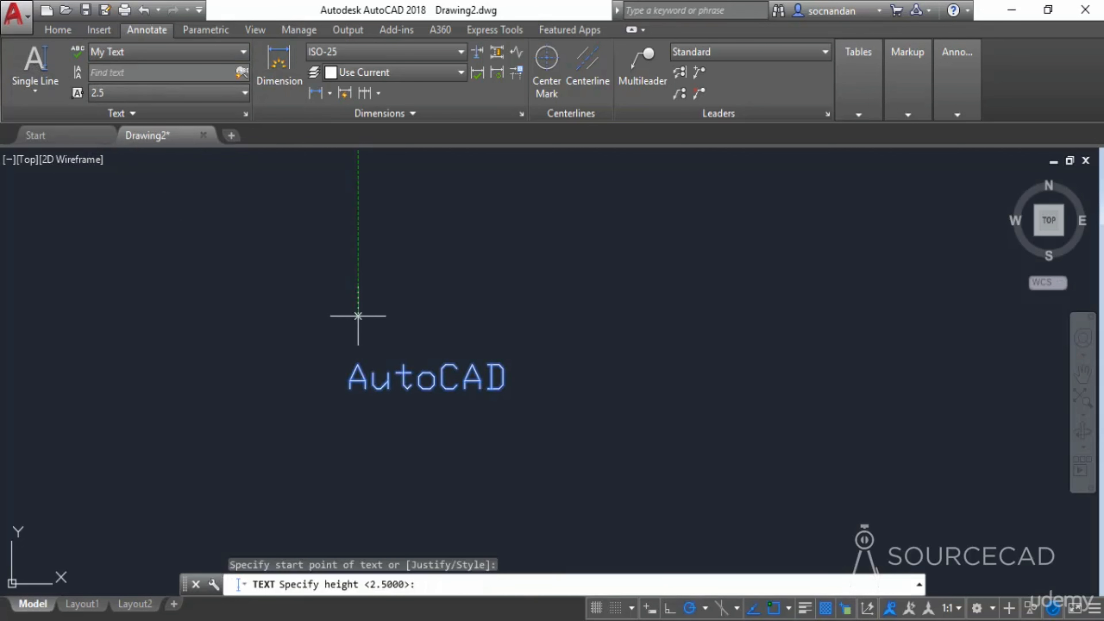
{"action": "left_click", "coordinate": [358, 272]}
{"action": "key", "text": "Return"}
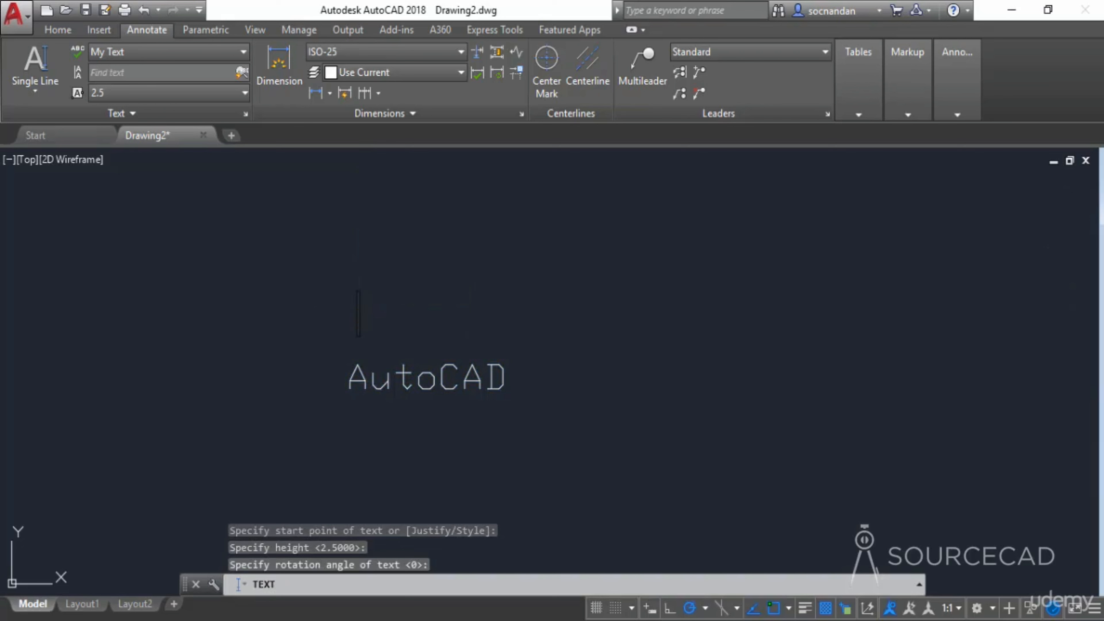
{"action": "type", "text": "AutoC"}
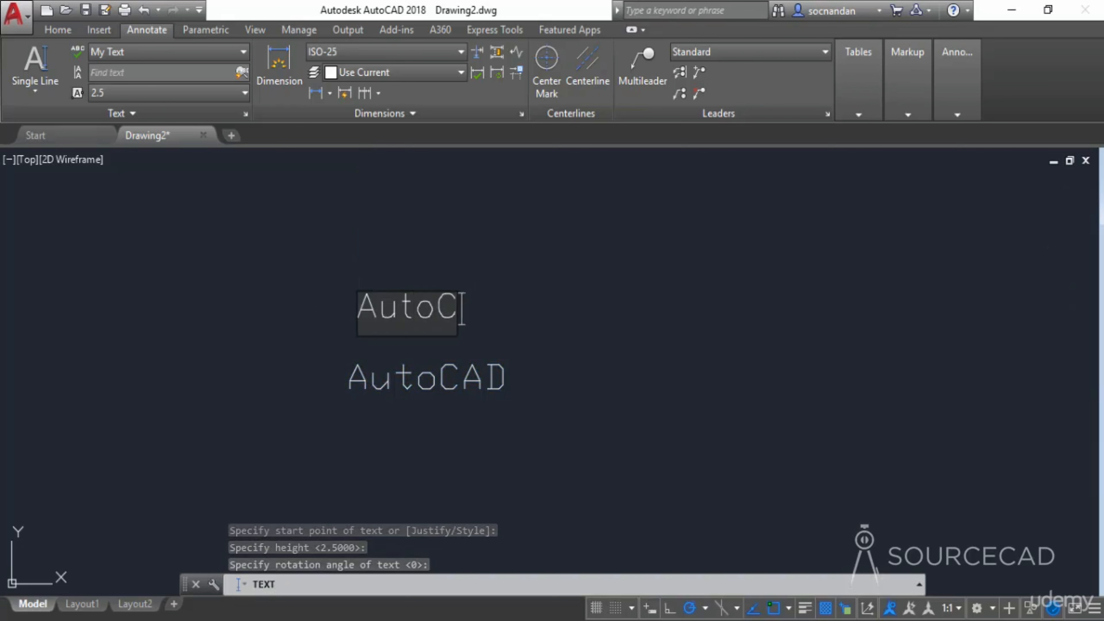
{"action": "type", "text": "AD"}
{"action": "key", "text": "Return"}
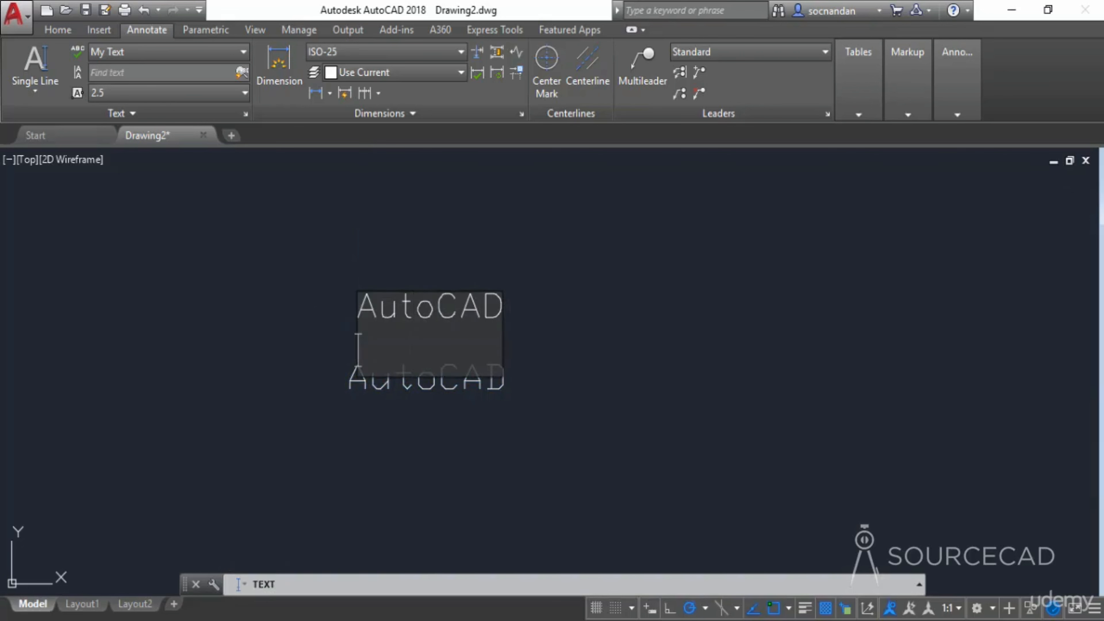
{"action": "key", "text": "Return"}
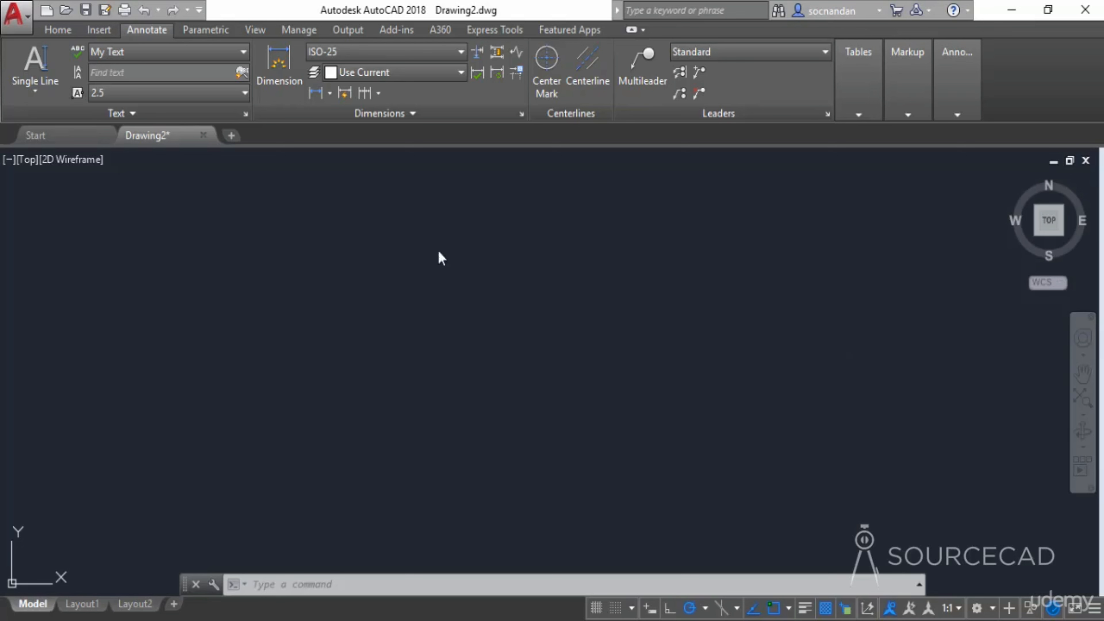
Step: Create a multiline text box in the middle of the drawing and enter "AutoCAD 2018" in it
{"action": "left_click", "coordinate": [49, 98]}
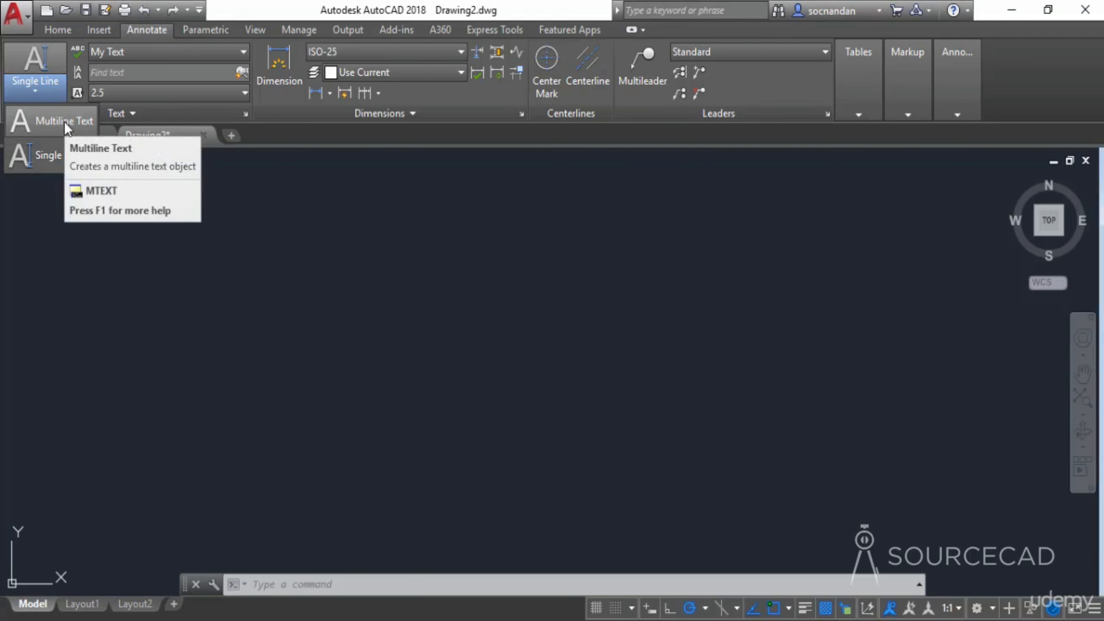
{"action": "left_click", "coordinate": [68, 127]}
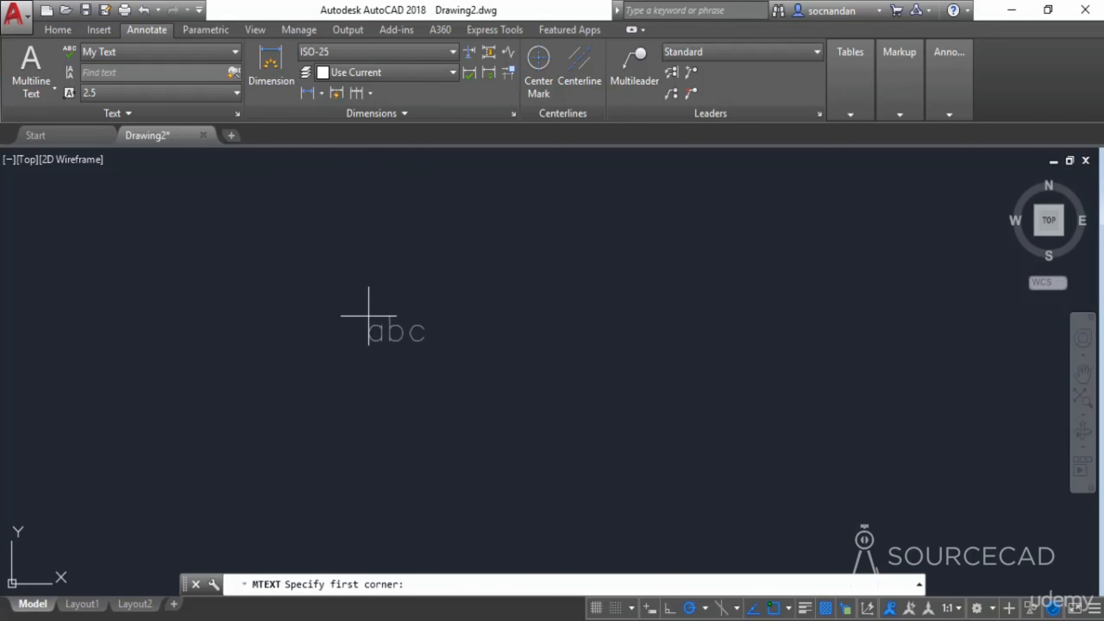
{"action": "left_click", "coordinate": [367, 300]}
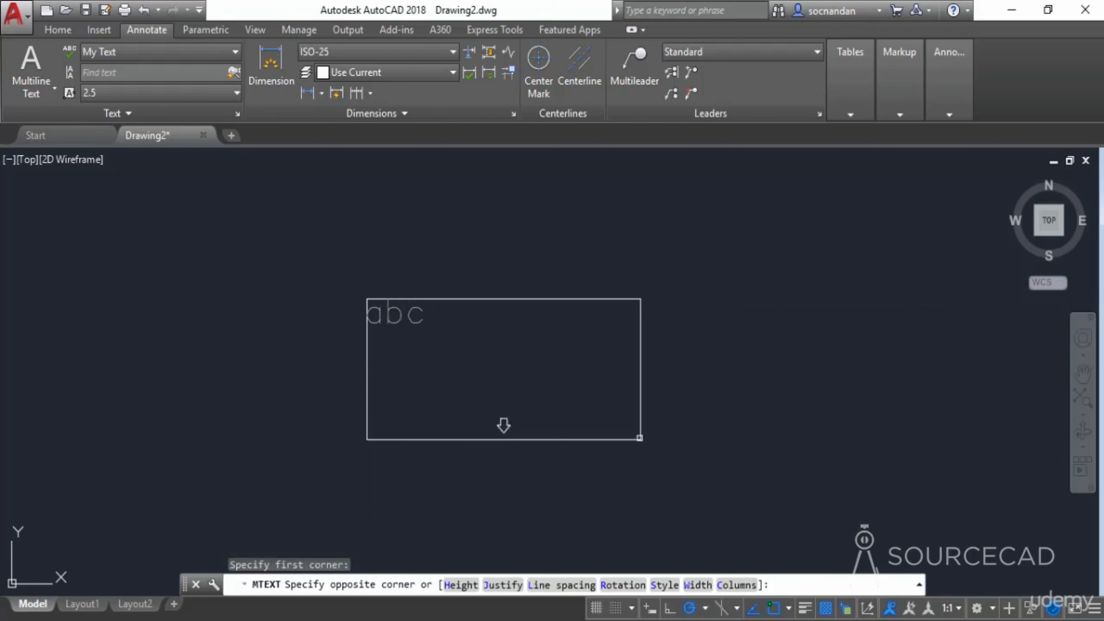
{"action": "left_click", "coordinate": [604, 422]}
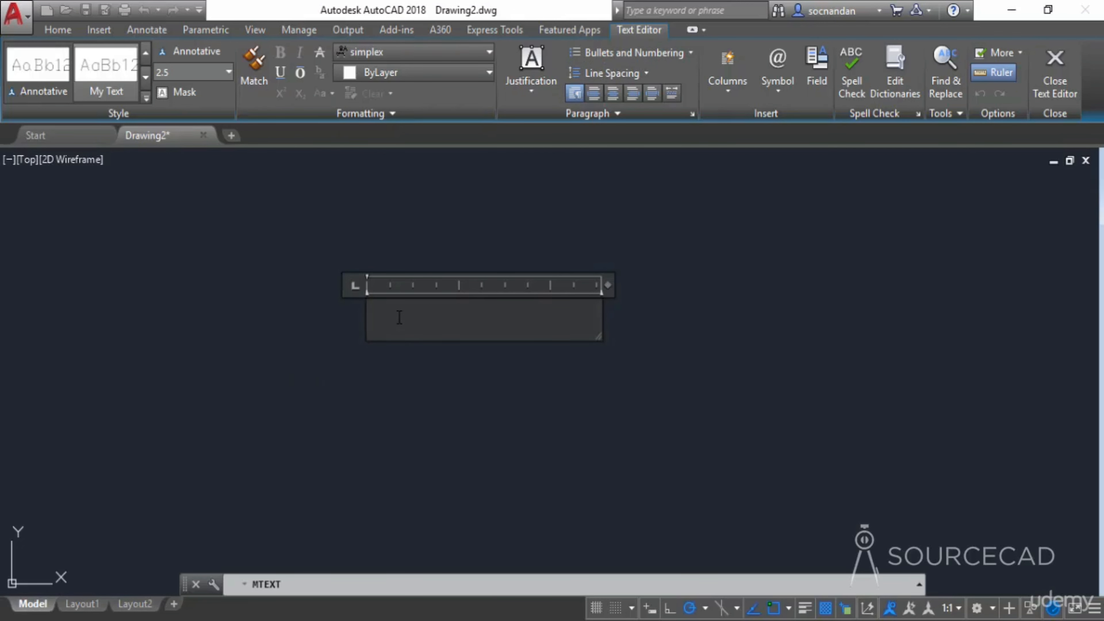
{"action": "type", "text": "AutoCAD 2"}
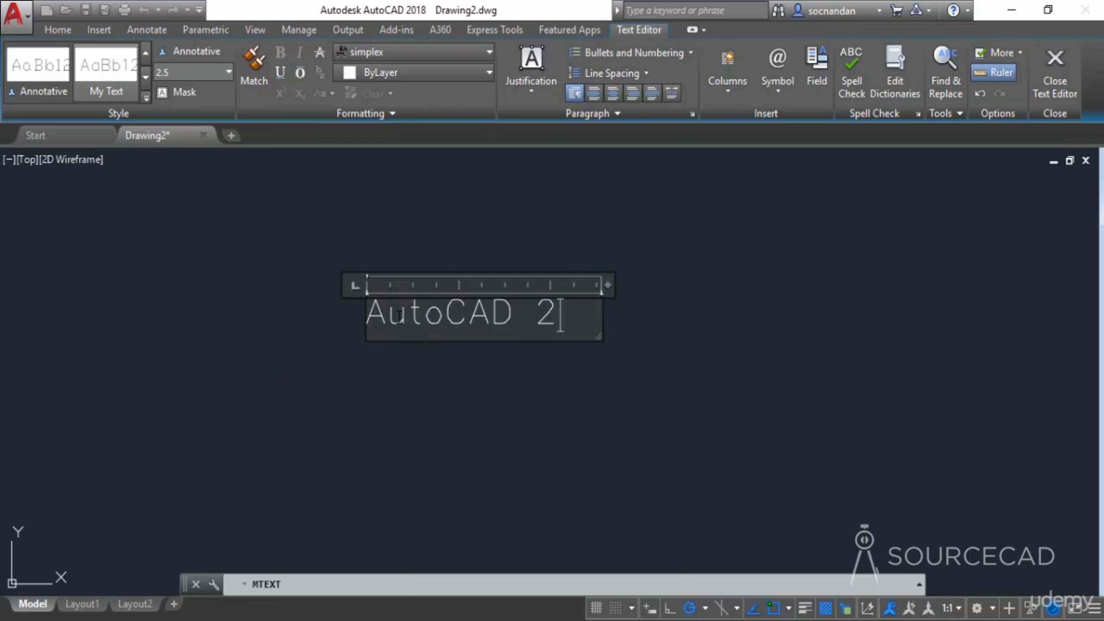
{"action": "type", "text": "018"}
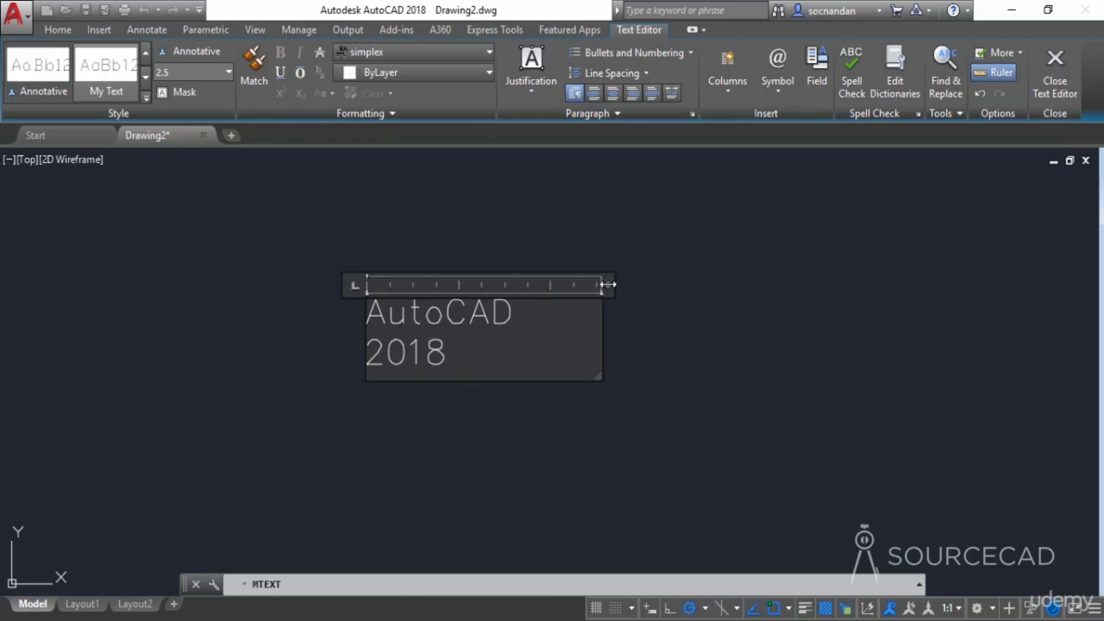
Step: Widen the multiline text box so "AutoCAD 2018" fits on one line, and add a second line reading "Software"
{"action": "left_click_drag", "start_coordinate": [606, 287], "coordinate": [861, 279]}
{"action": "middle_click_drag", "start_coordinate": [768, 233], "coordinate": [581, 318]}
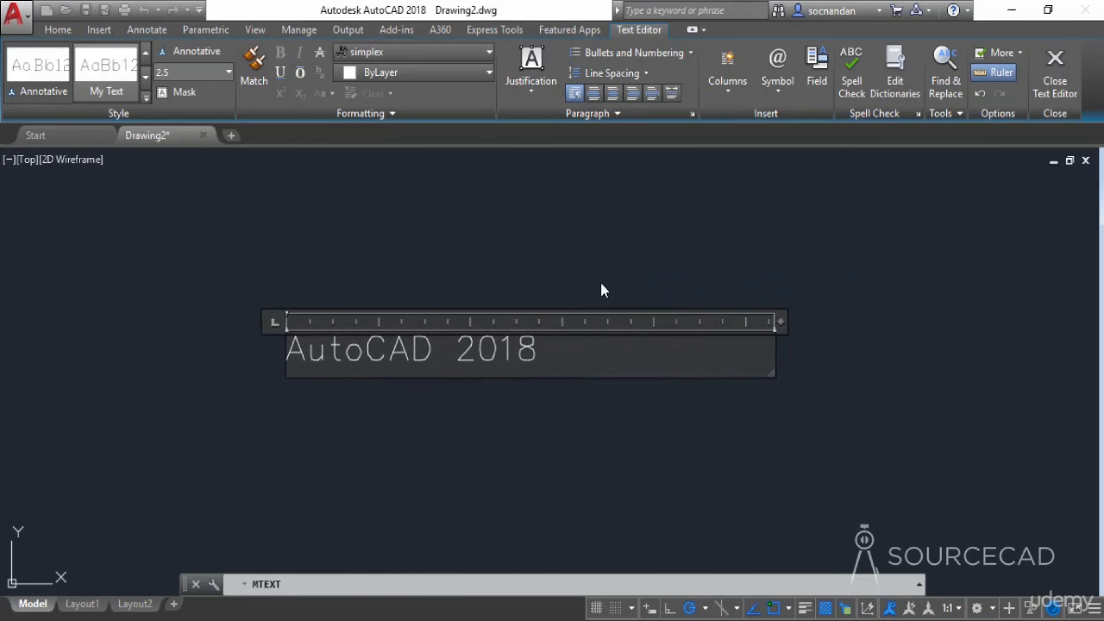
{"action": "key", "text": "Return"}
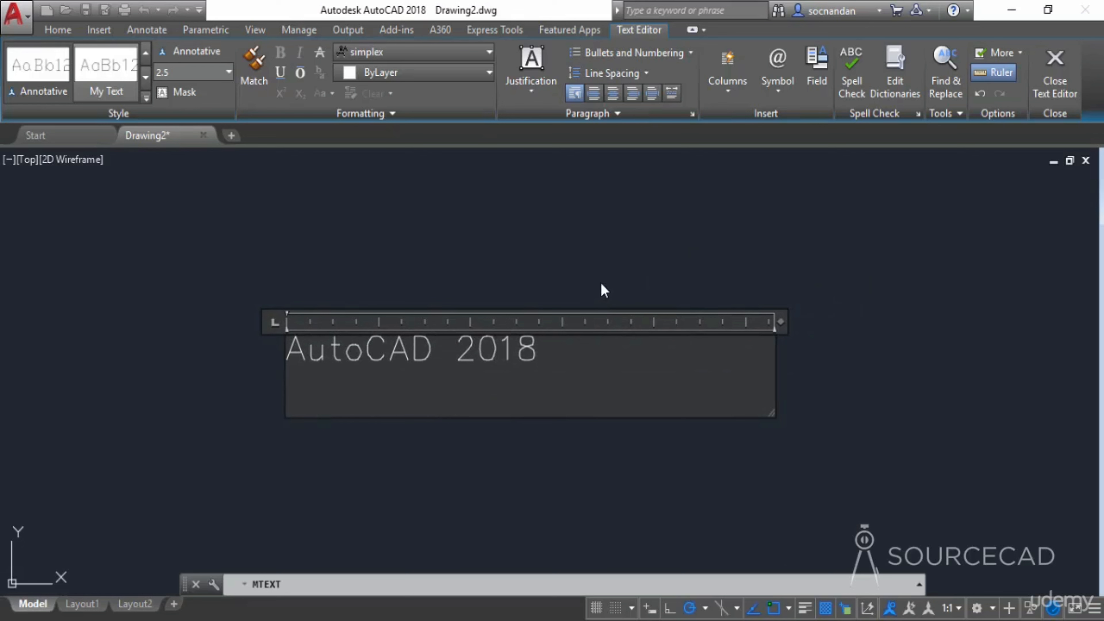
{"action": "type", "text": "Software"}
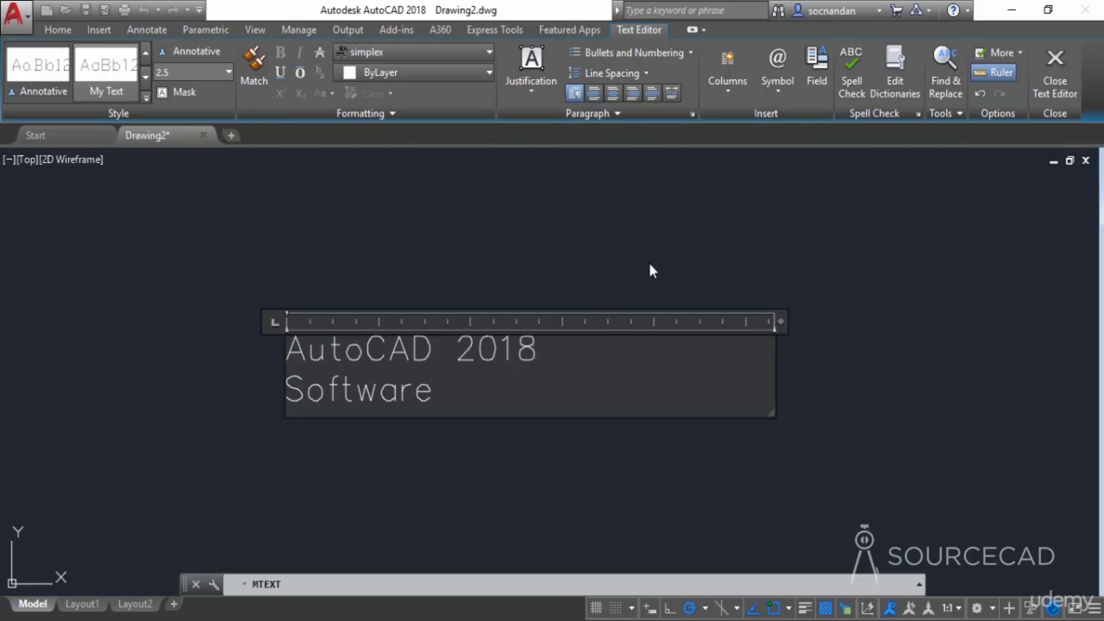
{"action": "left_click", "coordinate": [651, 246]}
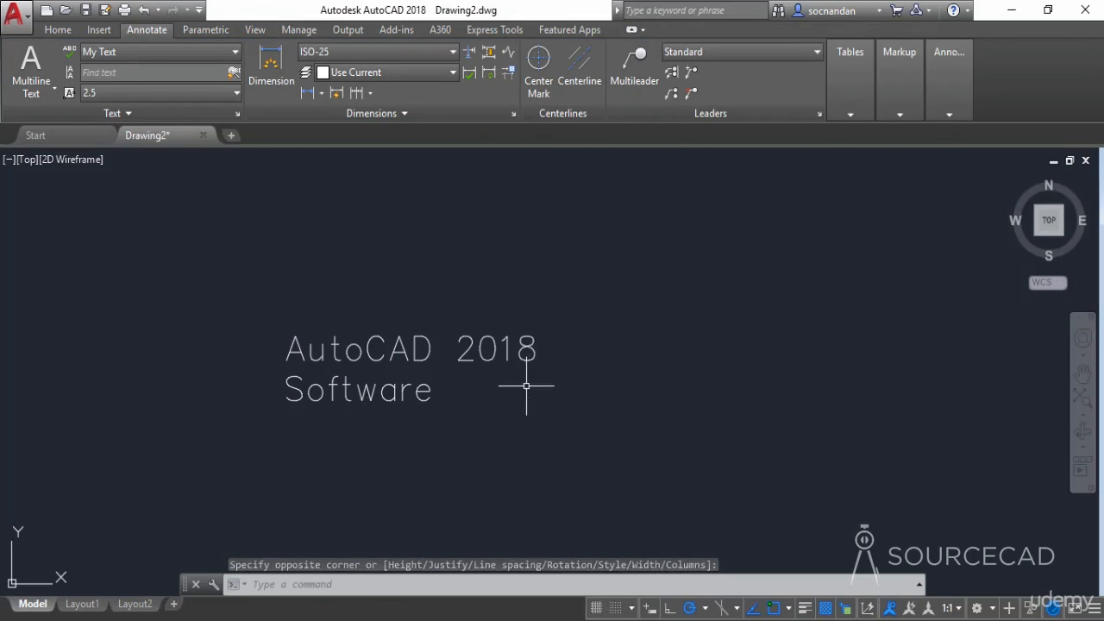
Step: Reopen the multiline text in the text editor twice, leaving the editor each time without editing
{"action": "double_click", "coordinate": [534, 351]}
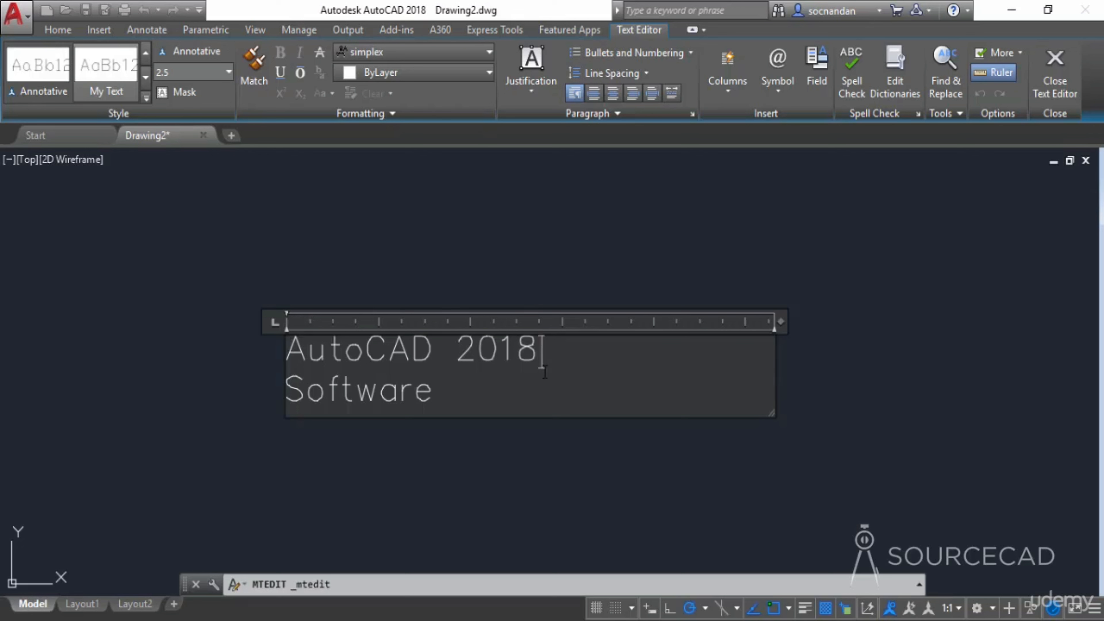
{"action": "left_click", "coordinate": [572, 271]}
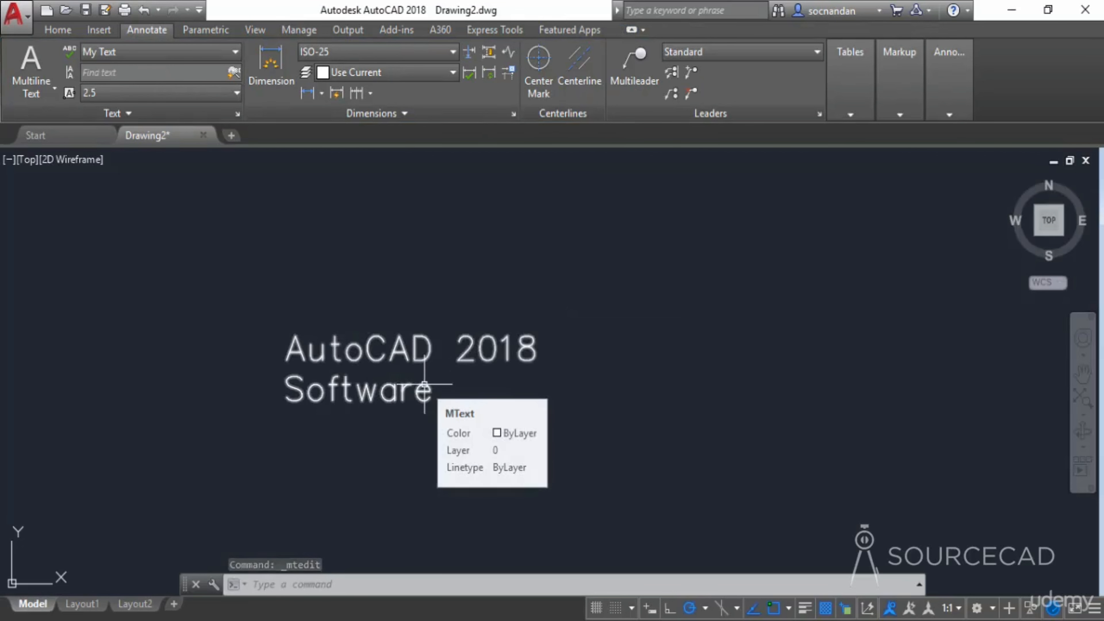
{"action": "double_click", "coordinate": [355, 361]}
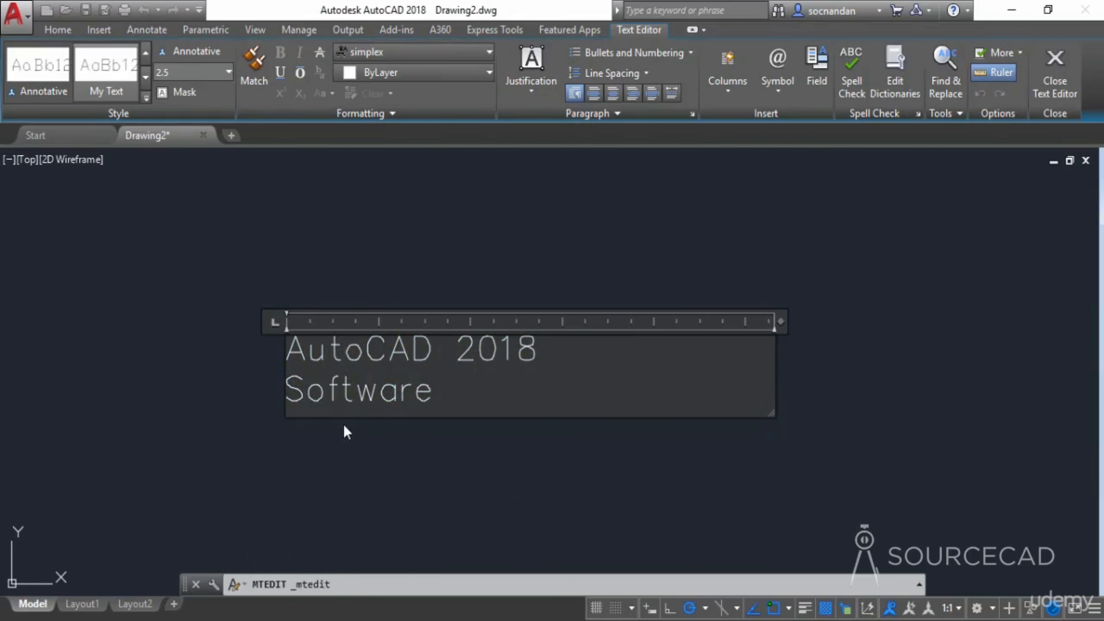
{"action": "left_click", "coordinate": [507, 451]}
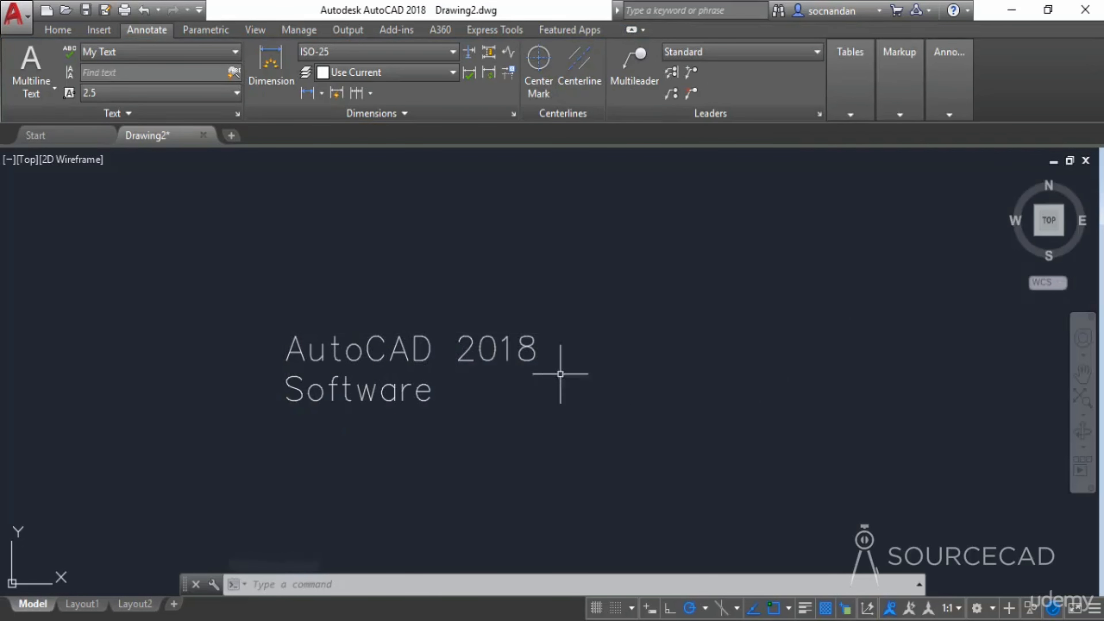
Step: Reopen the multiline text for editing, apply the Annotative text style to it, and switch it back to My Text
{"action": "double_click", "coordinate": [532, 347]}
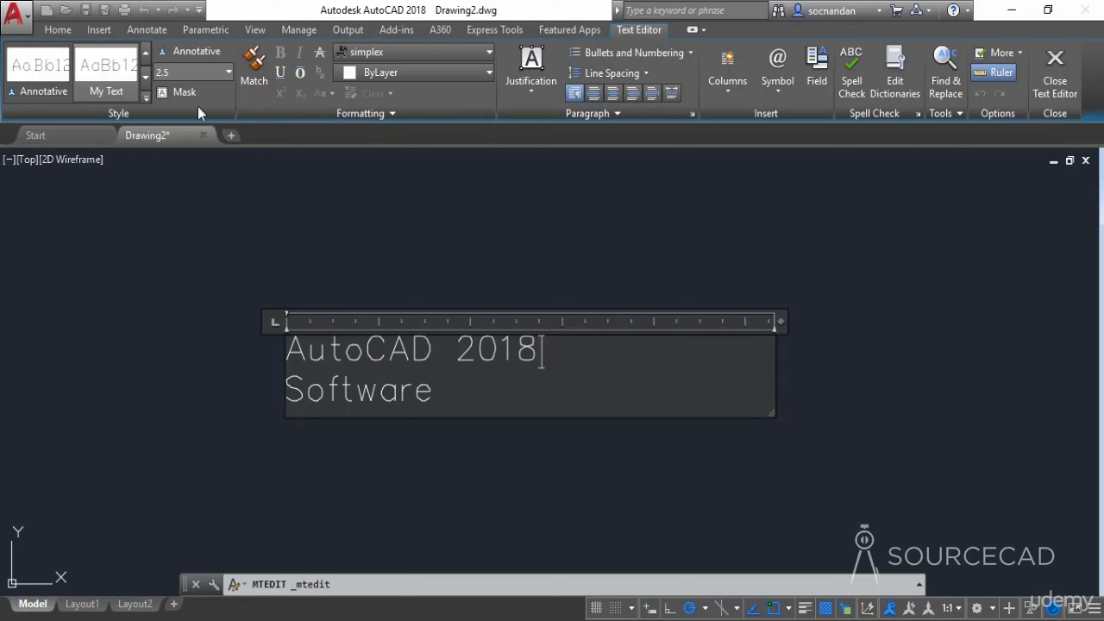
{"action": "left_click", "coordinate": [50, 79]}
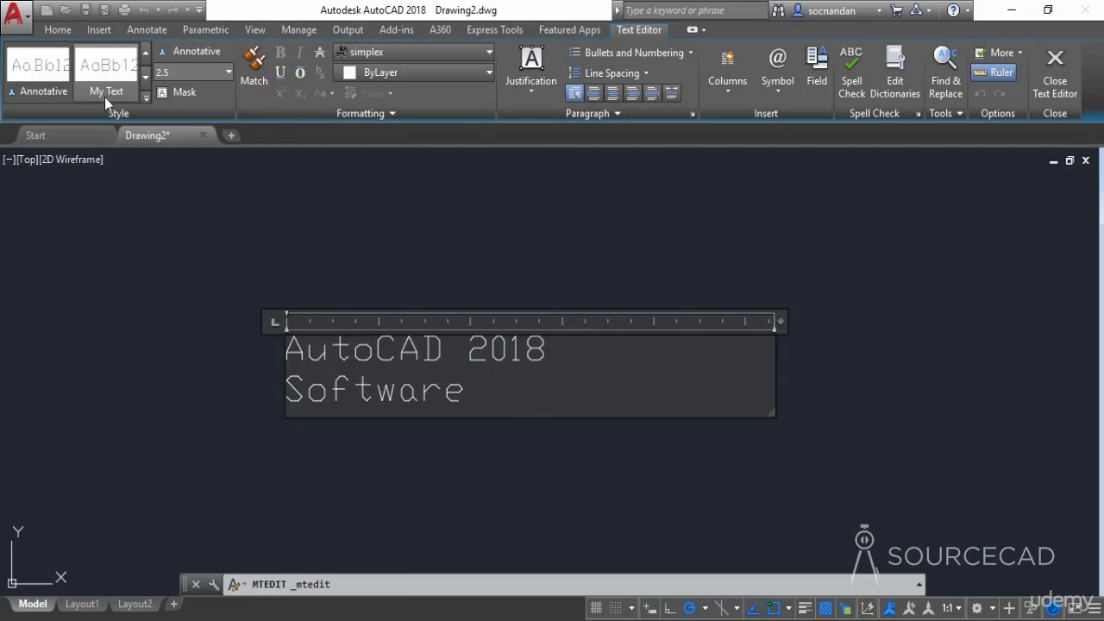
{"action": "left_click", "coordinate": [145, 98]}
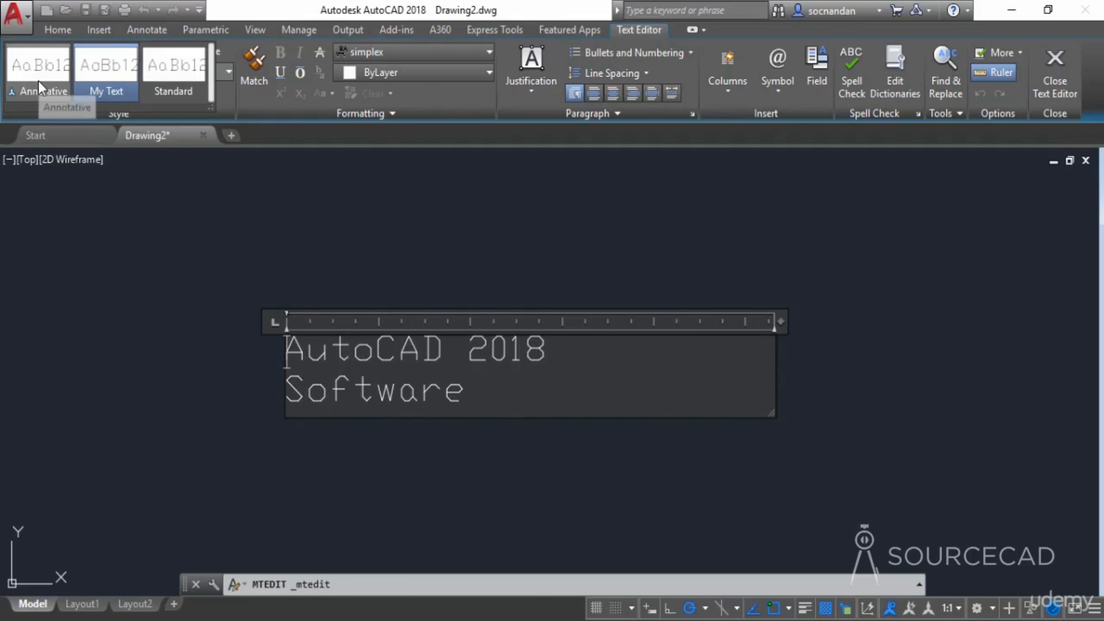
{"action": "left_click", "coordinate": [98, 84]}
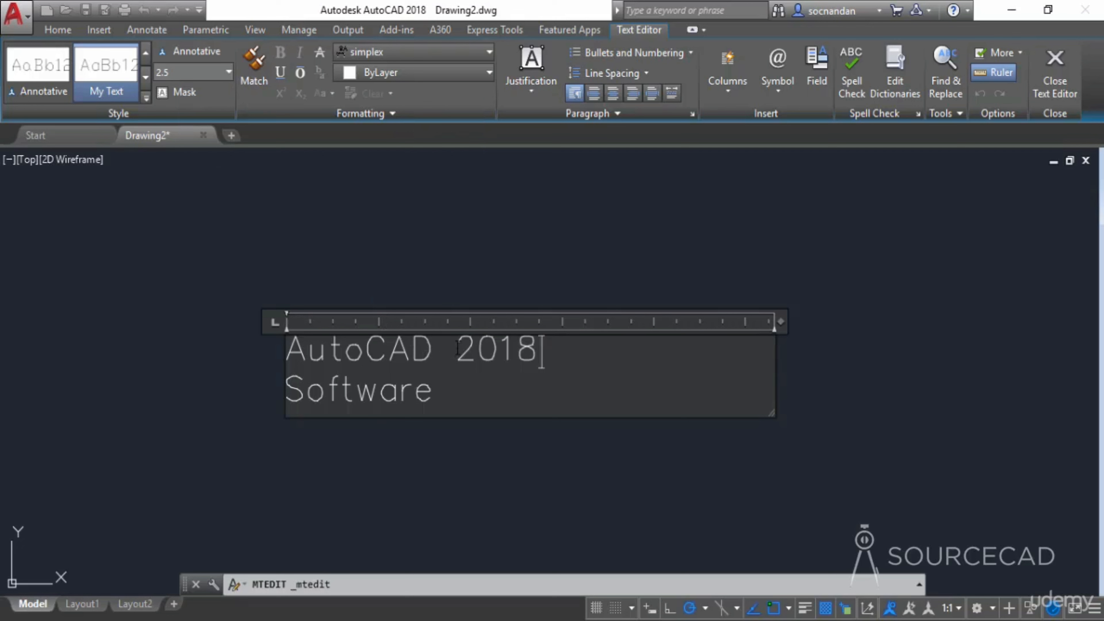
Step: Set the text height of "2018" to 5, and return the same characters to a height of 2.5
{"action": "left_click_drag", "start_coordinate": [457, 350], "coordinate": [535, 348]}
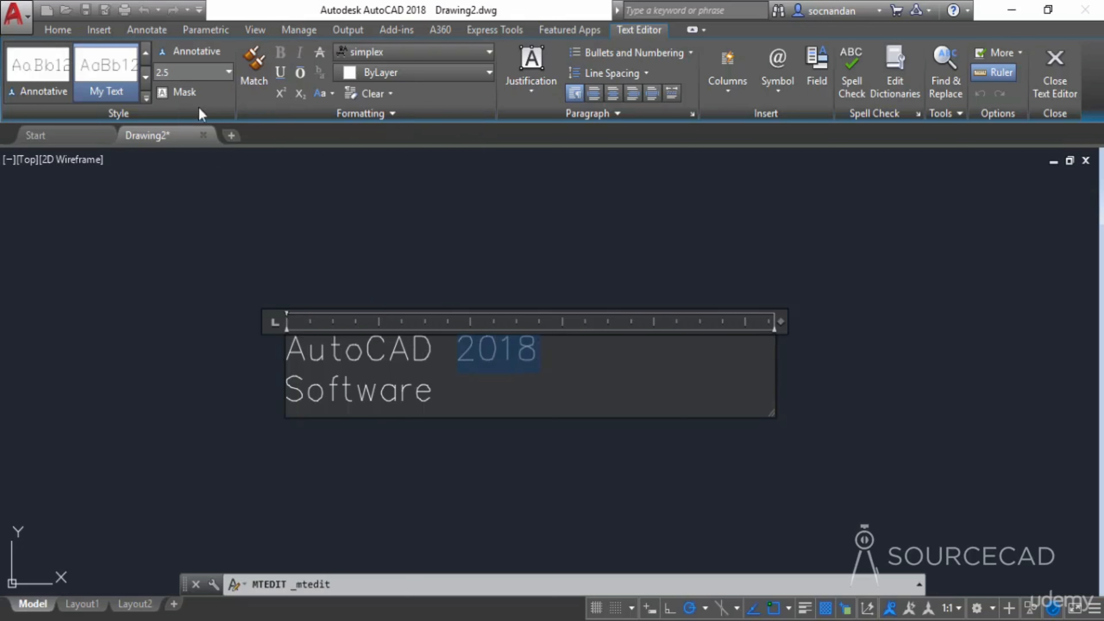
{"action": "left_click", "coordinate": [185, 74]}
{"action": "type", "text": "5"}
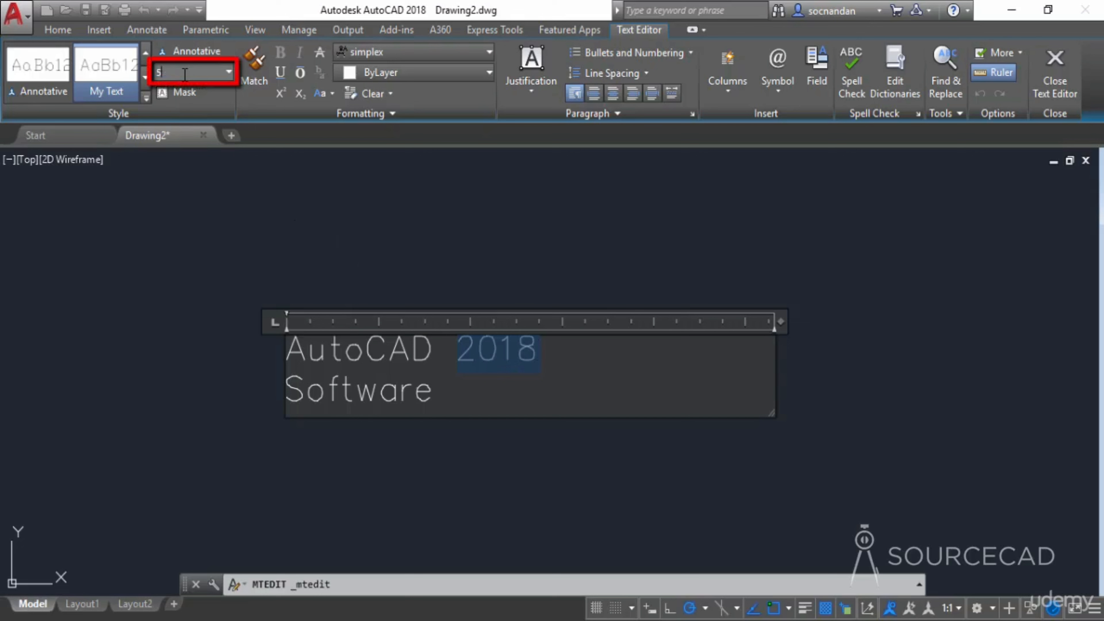
{"action": "key", "text": "Return"}
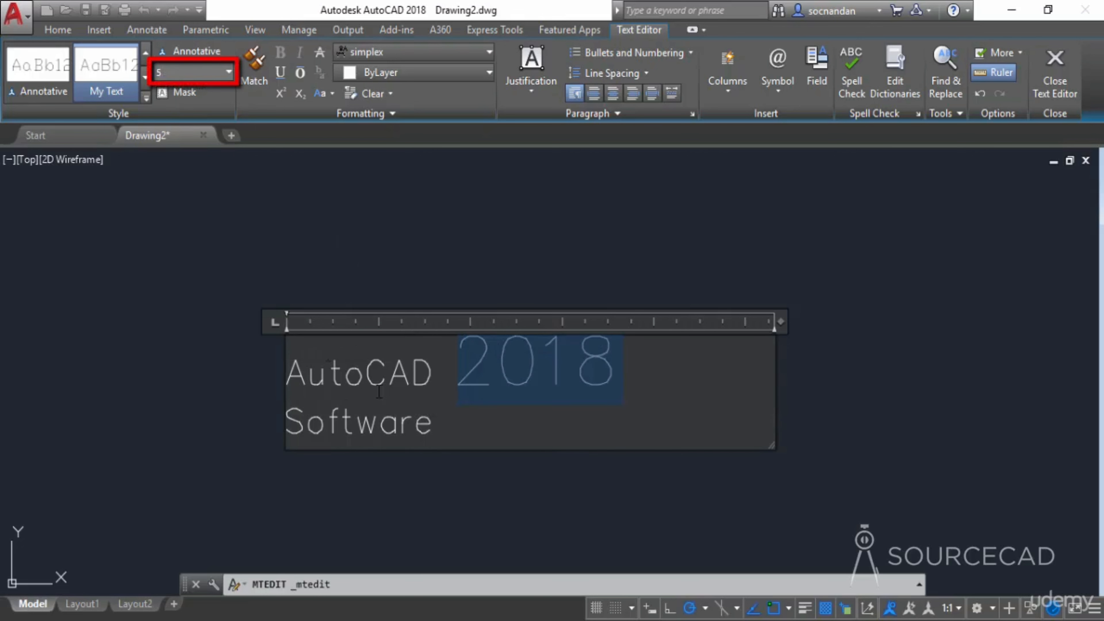
{"action": "left_click", "coordinate": [498, 409]}
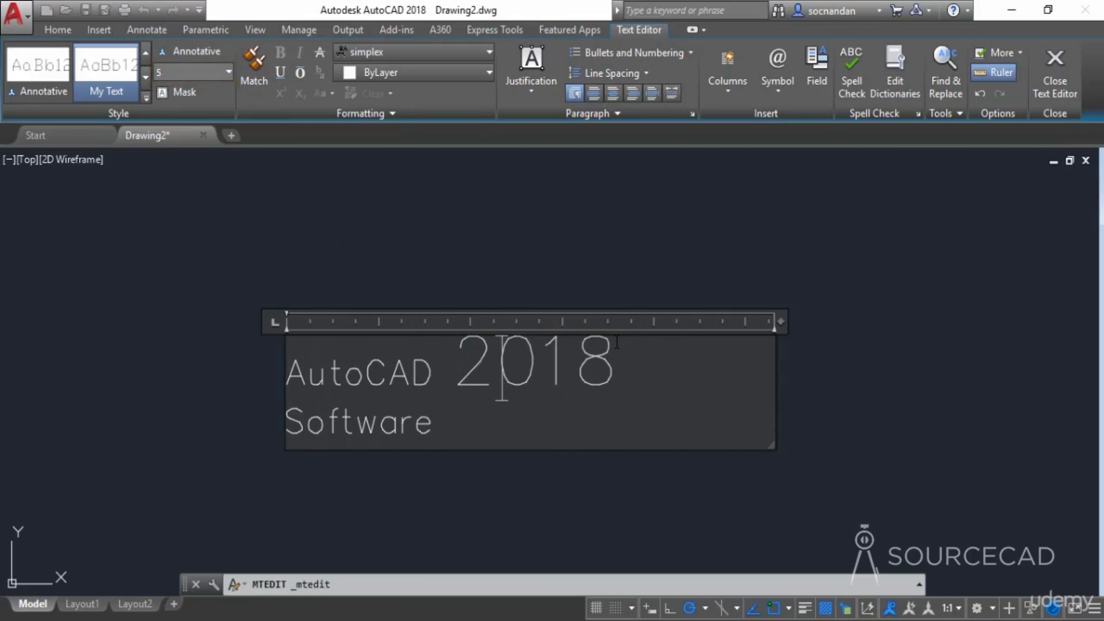
{"action": "left_click_drag", "start_coordinate": [457, 367], "coordinate": [620, 359]}
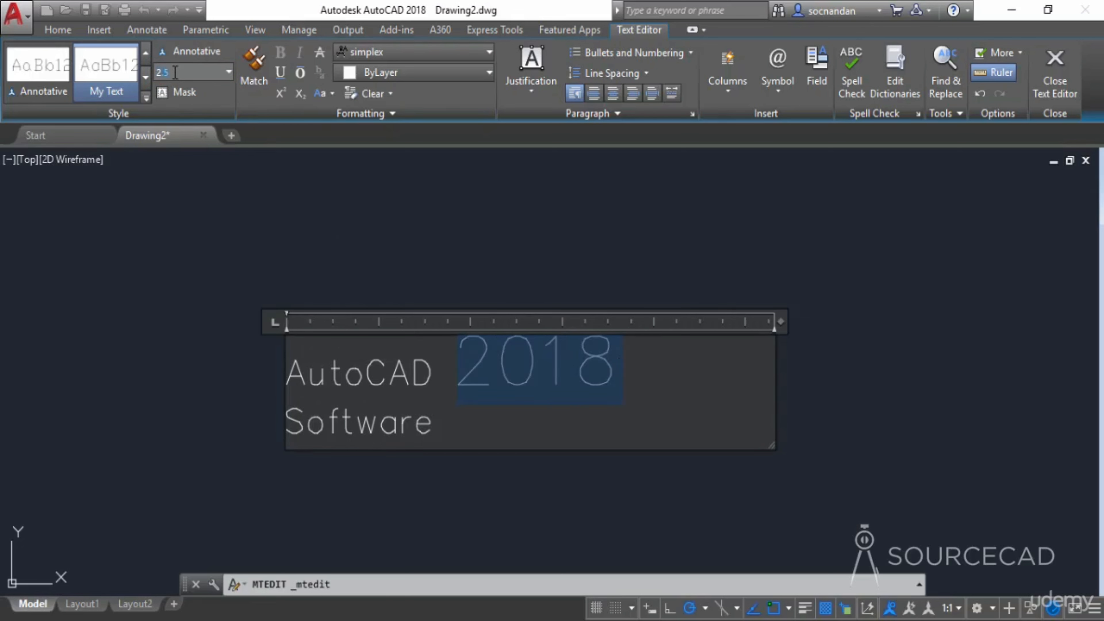
{"action": "key", "text": "Return"}
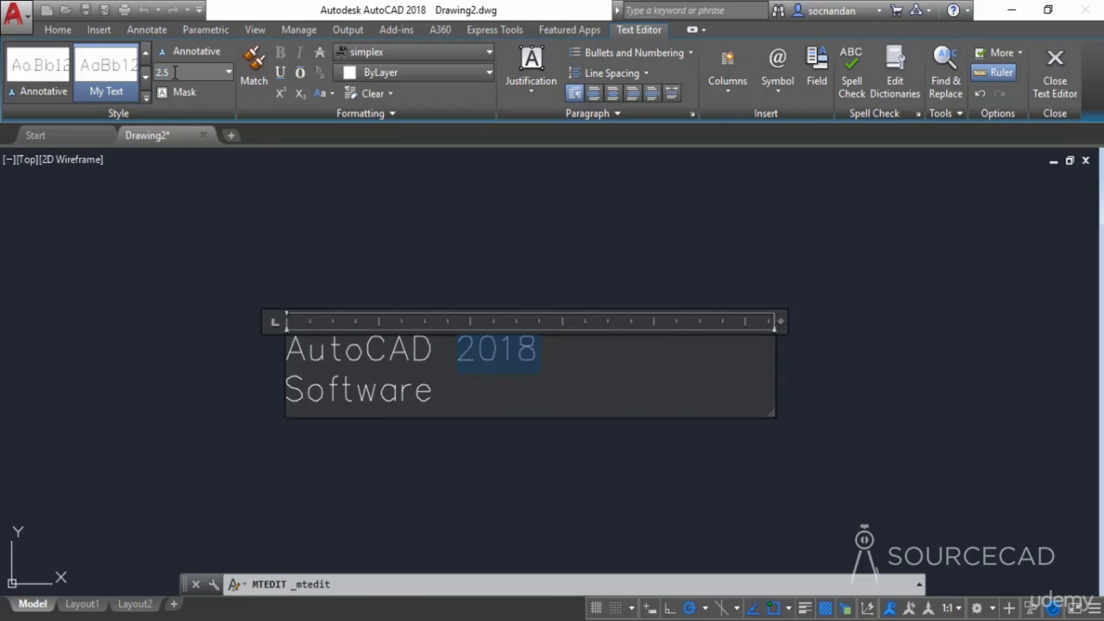
Step: Apply underline, overline and strikethrough formatting to "2018" in the first line
{"action": "left_click", "coordinate": [281, 72]}
{"action": "left_click", "coordinate": [300, 72]}
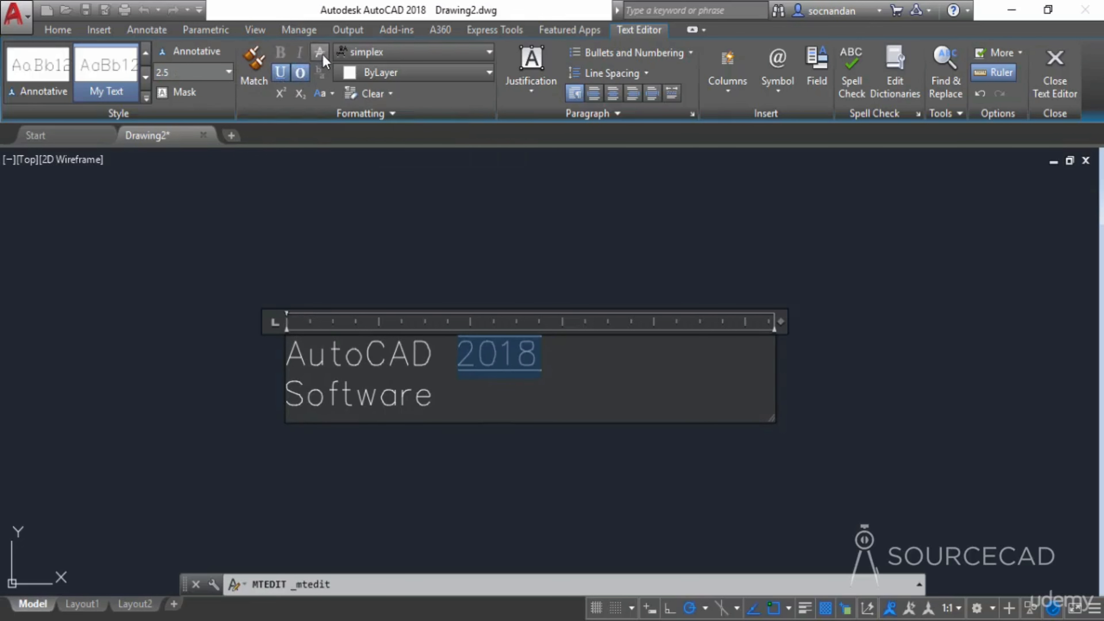
{"action": "left_click", "coordinate": [320, 53]}
{"action": "left_click", "coordinate": [539, 353]}
Step: Remove the underline, overline and strikethrough from "2018"
{"action": "left_click_drag", "start_coordinate": [539, 353], "coordinate": [458, 354]}
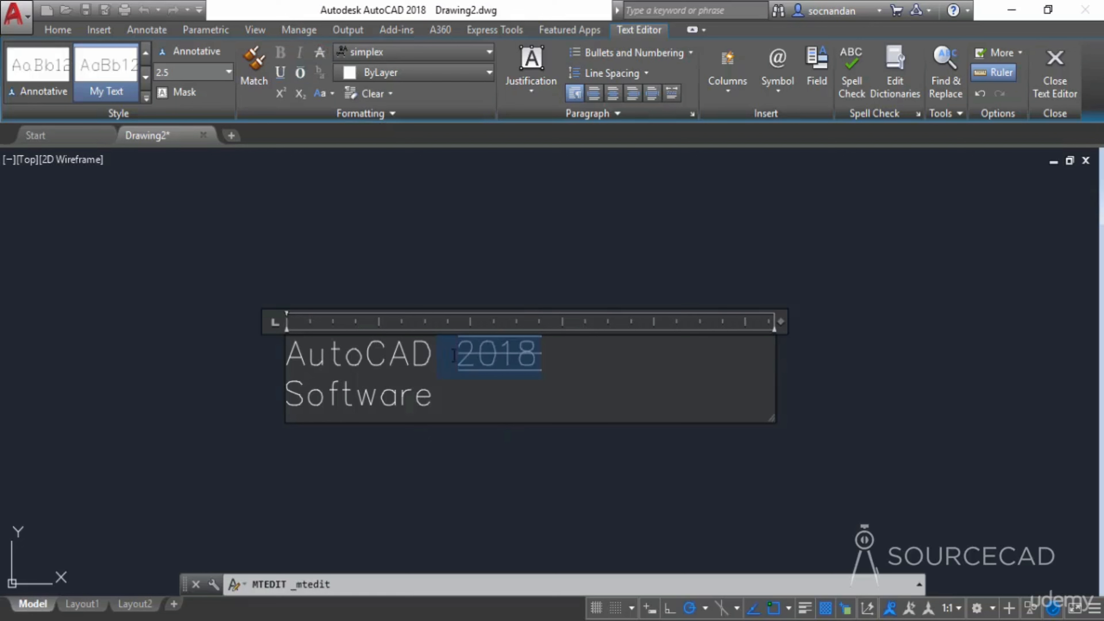
{"action": "left_click", "coordinate": [281, 73]}
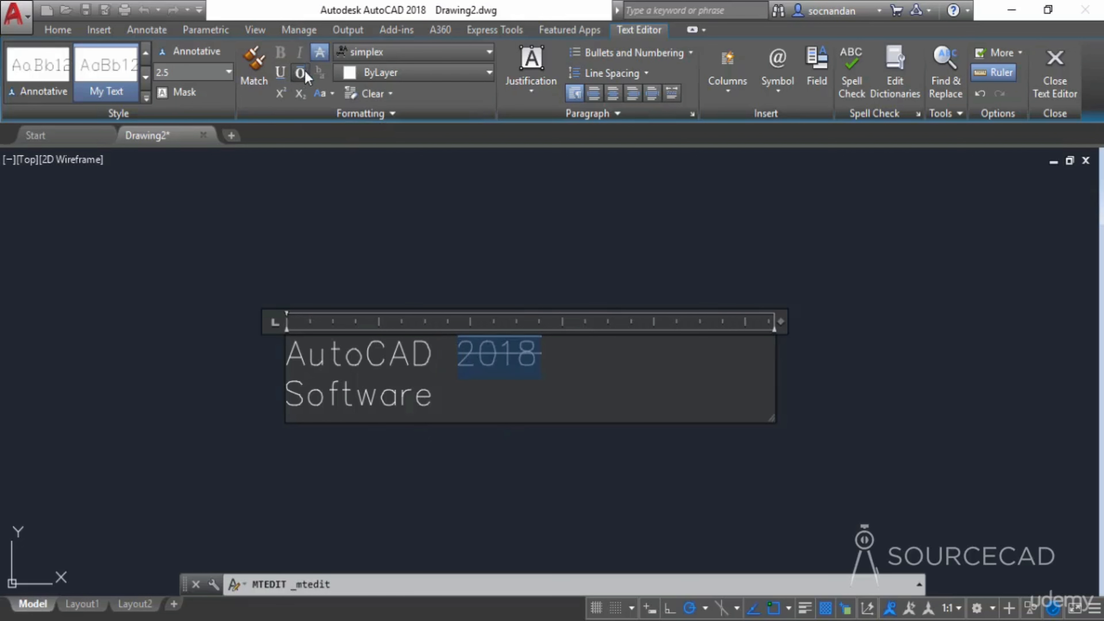
{"action": "left_click", "coordinate": [300, 73]}
{"action": "left_click", "coordinate": [320, 53]}
{"action": "left_click", "coordinate": [502, 353]}
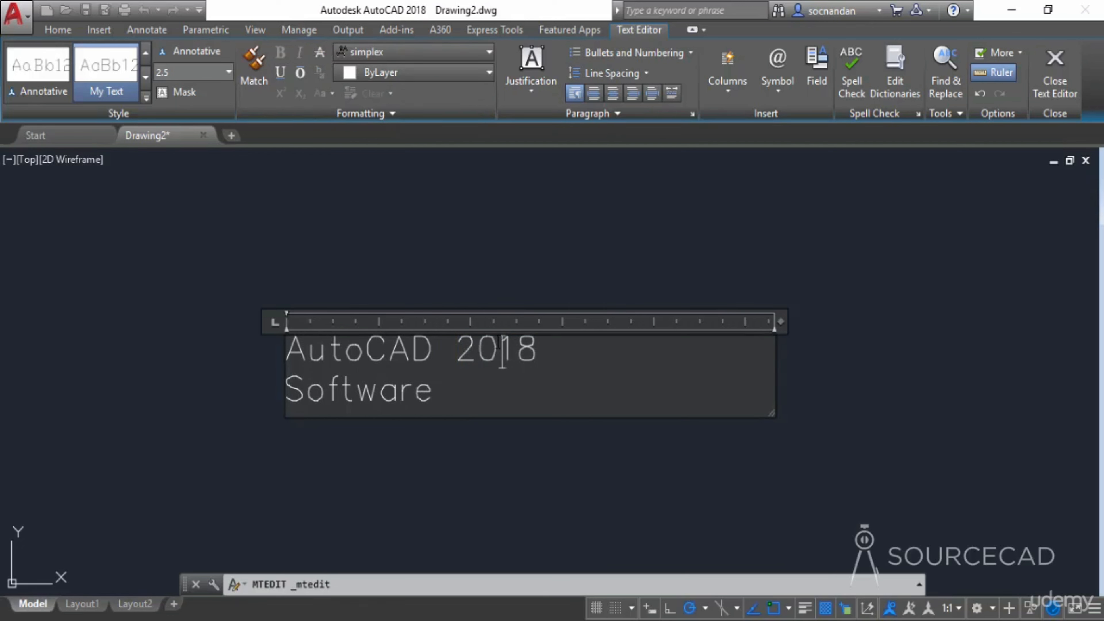
Step: Format the final "8" of "2018" as superscript
{"action": "left_click", "coordinate": [519, 354]}
{"action": "left_click_drag", "start_coordinate": [520, 353], "coordinate": [542, 350]}
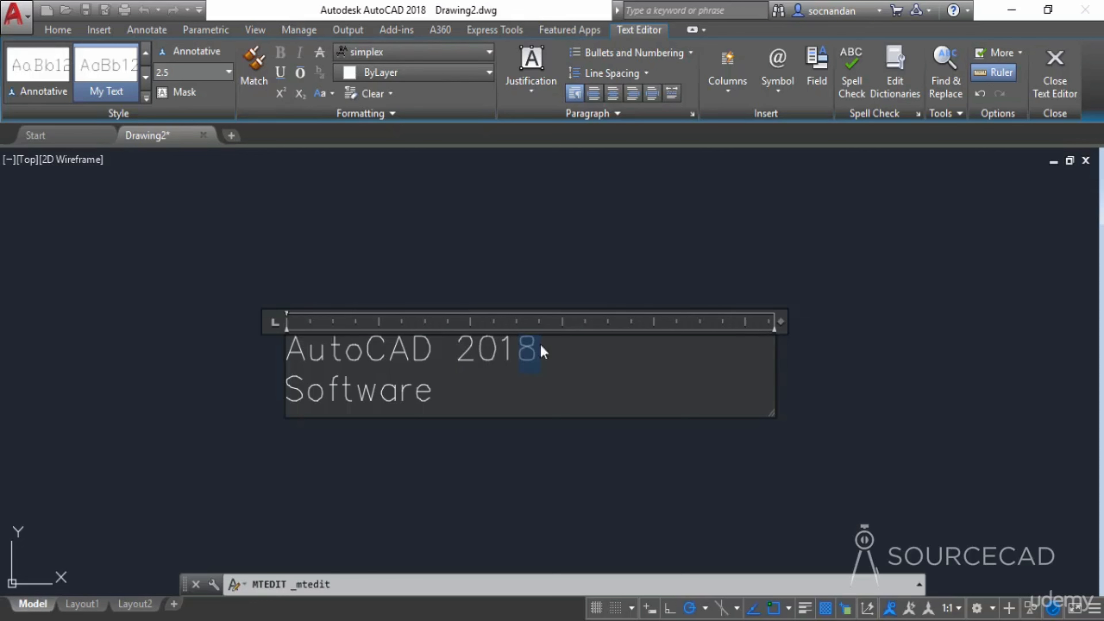
{"action": "left_click", "coordinate": [280, 94]}
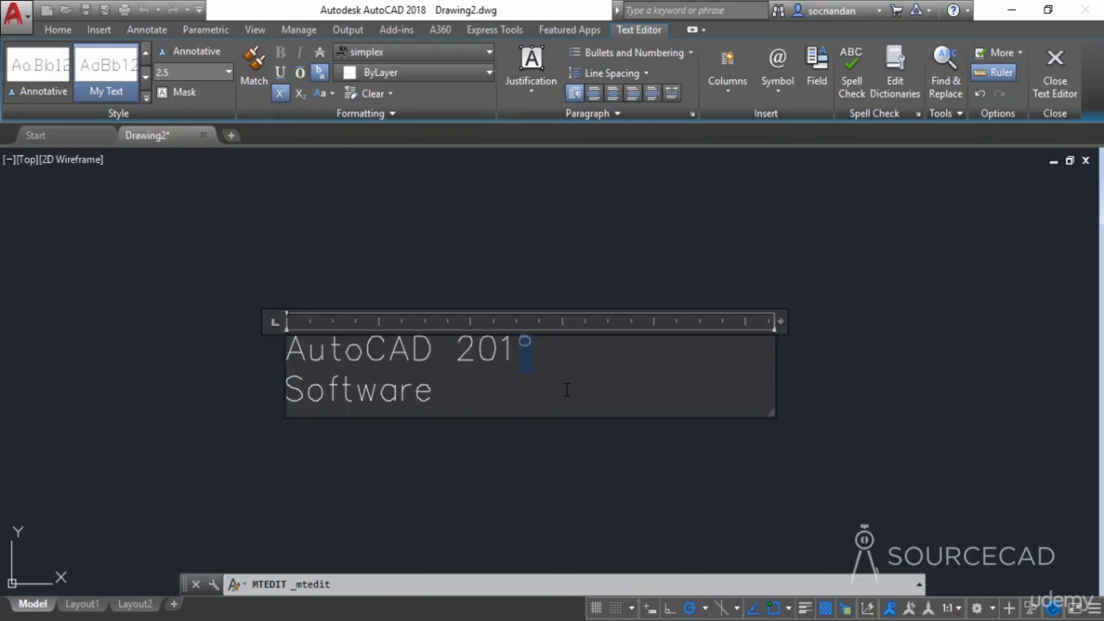
{"action": "left_click", "coordinate": [572, 414]}
Step: Extend the multiline text box downward and insert an empty line above the "AutoCAD 2018" line
{"action": "left_click_drag", "start_coordinate": [772, 414], "coordinate": [766, 494]}
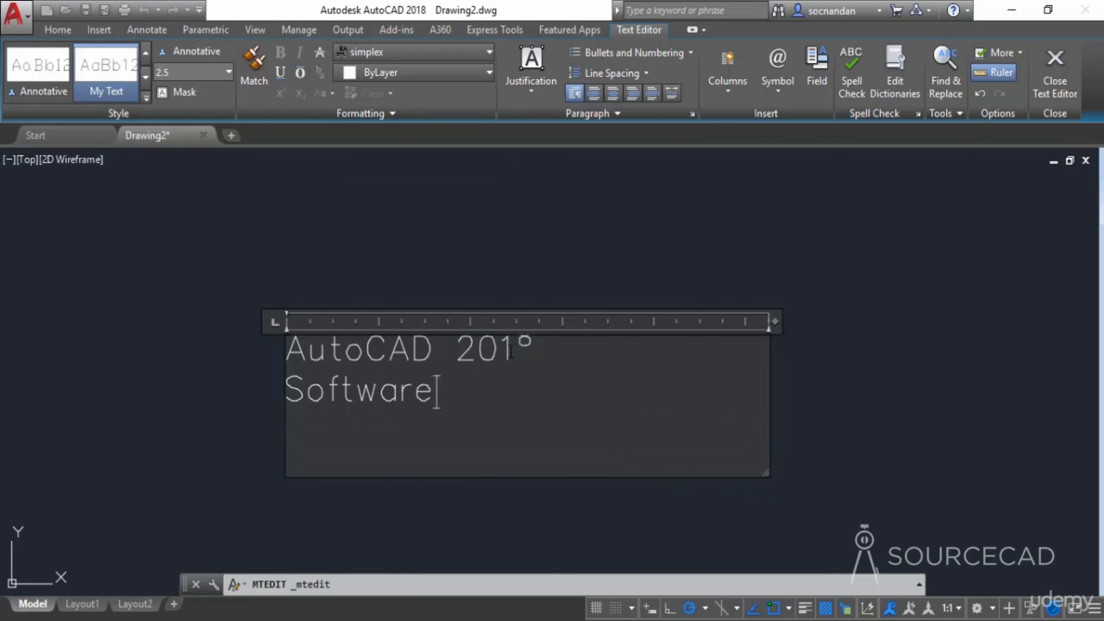
{"action": "left_click", "coordinate": [287, 351]}
{"action": "key", "text": "Return"}
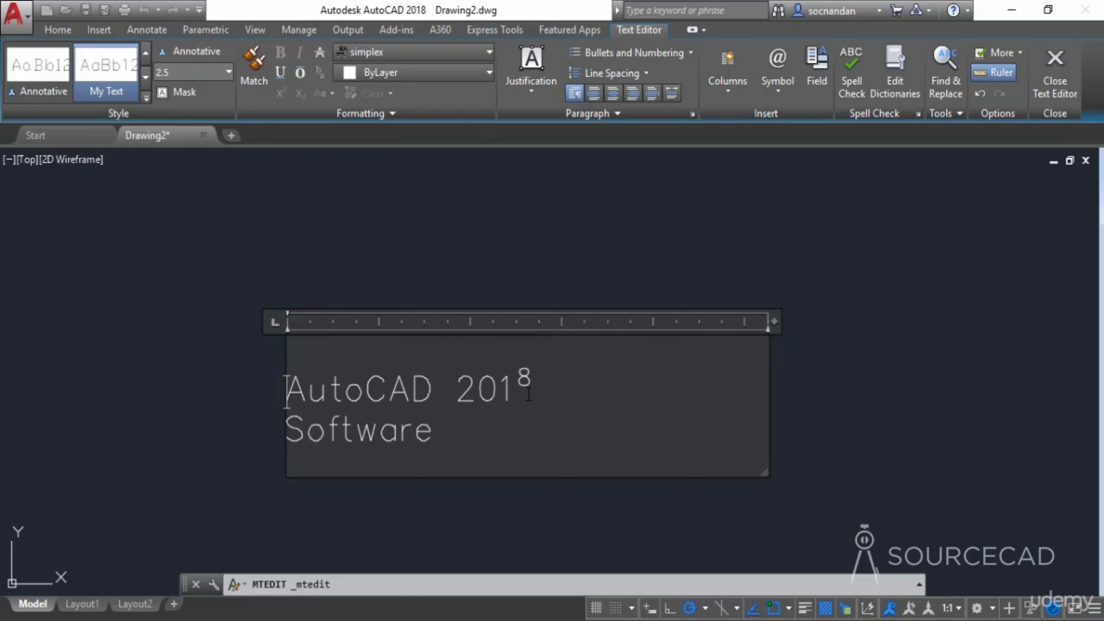
Step: Change the superscript "8" of "2018" to subscript, and remove the subscript to make it a regular character
{"action": "left_click_drag", "start_coordinate": [520, 379], "coordinate": [535, 377]}
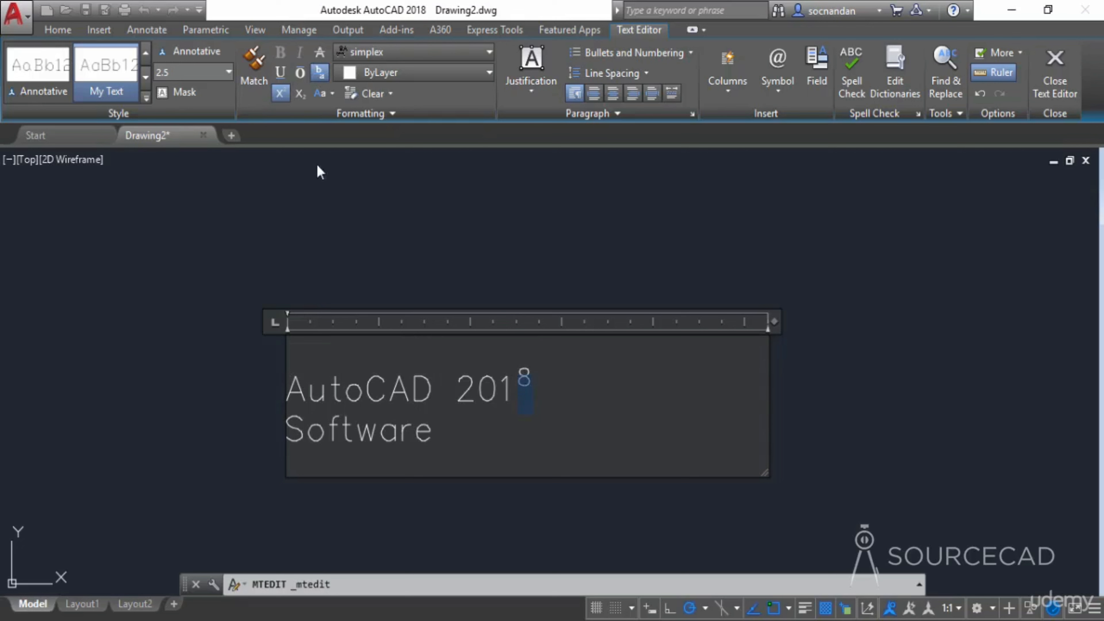
{"action": "left_click", "coordinate": [298, 95]}
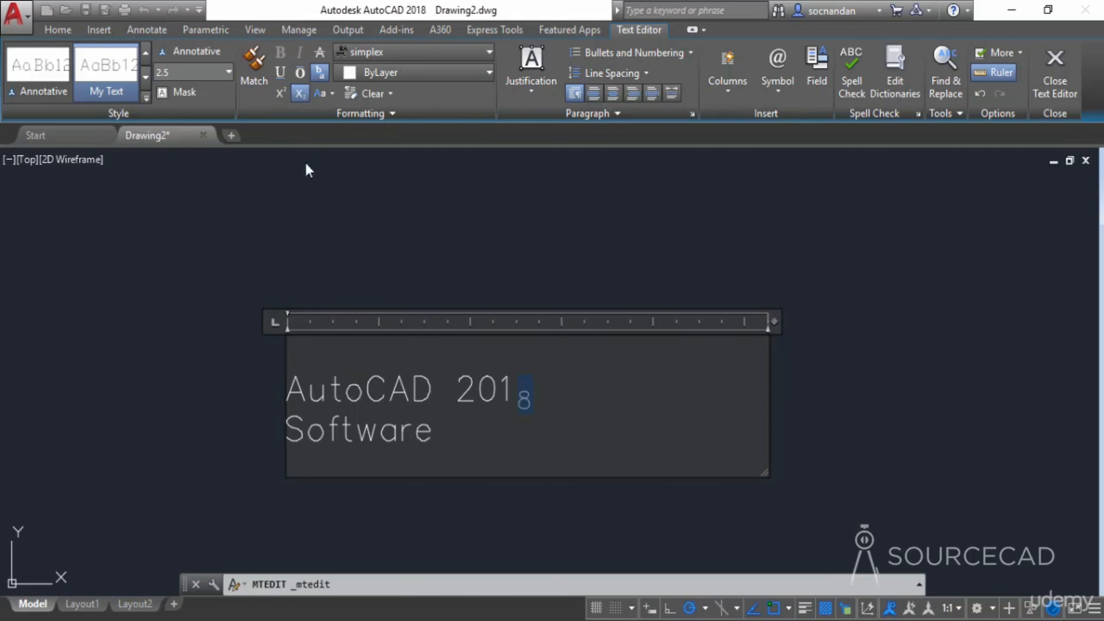
{"action": "left_click_drag", "start_coordinate": [542, 390], "coordinate": [517, 387]}
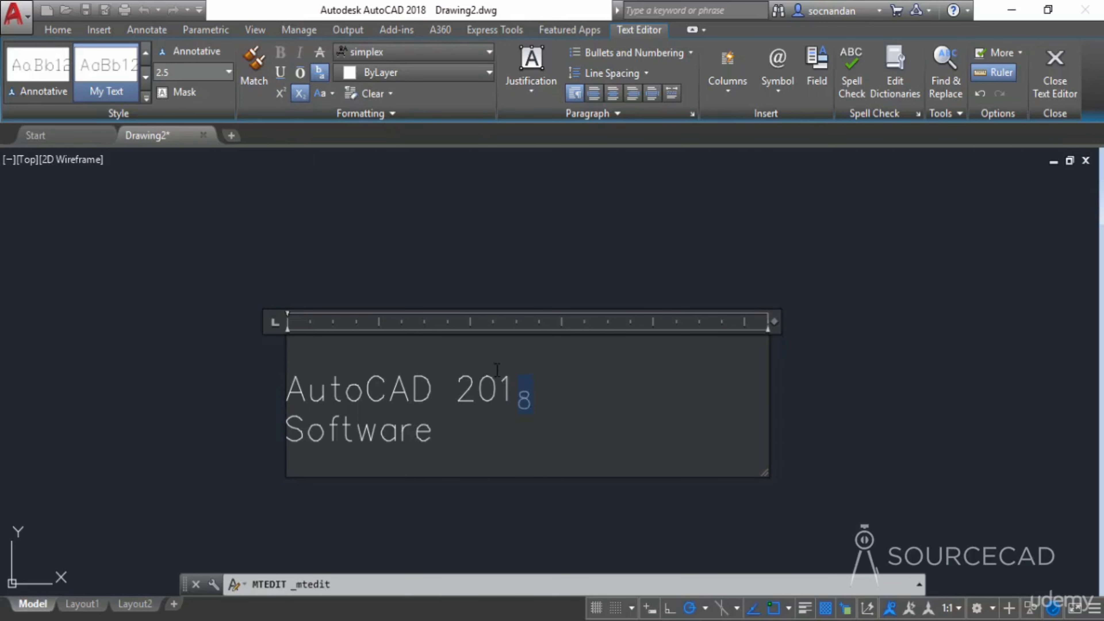
{"action": "left_click", "coordinate": [299, 95]}
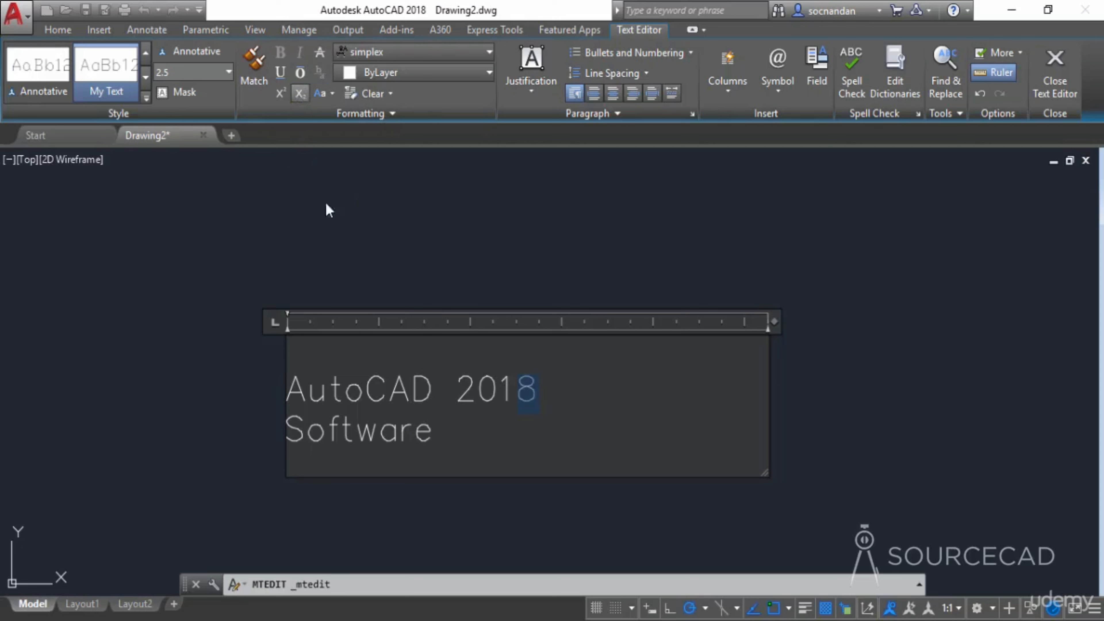
Step: Add "1/2" after "AutoCAD 2018" with spaces between them and stack it as a fraction
{"action": "left_click", "coordinate": [546, 395]}
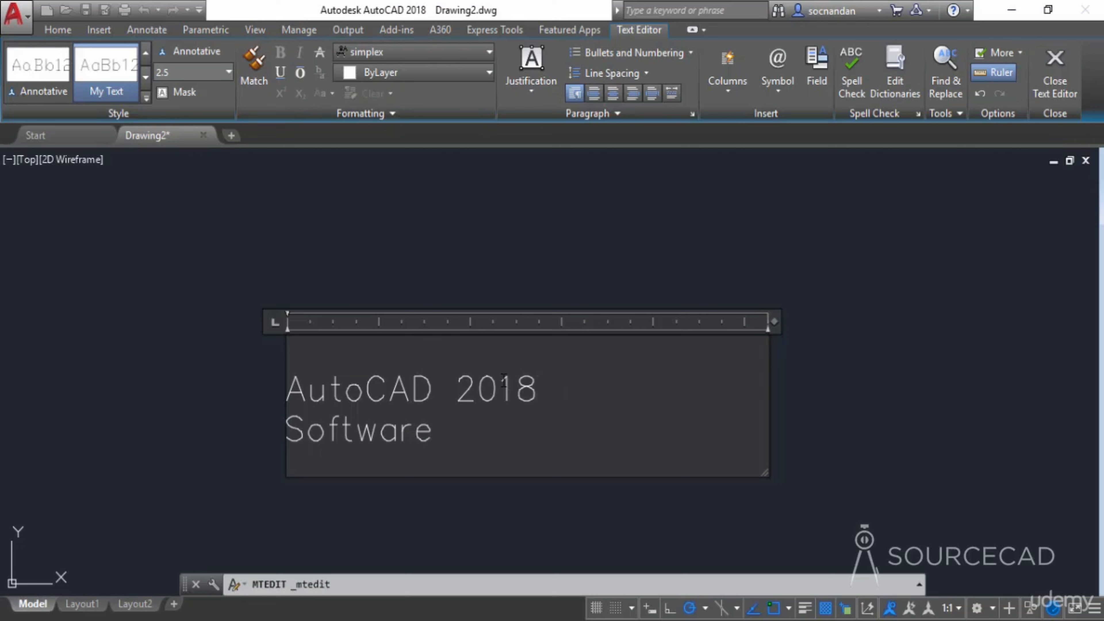
{"action": "type", "text": "1/2"}
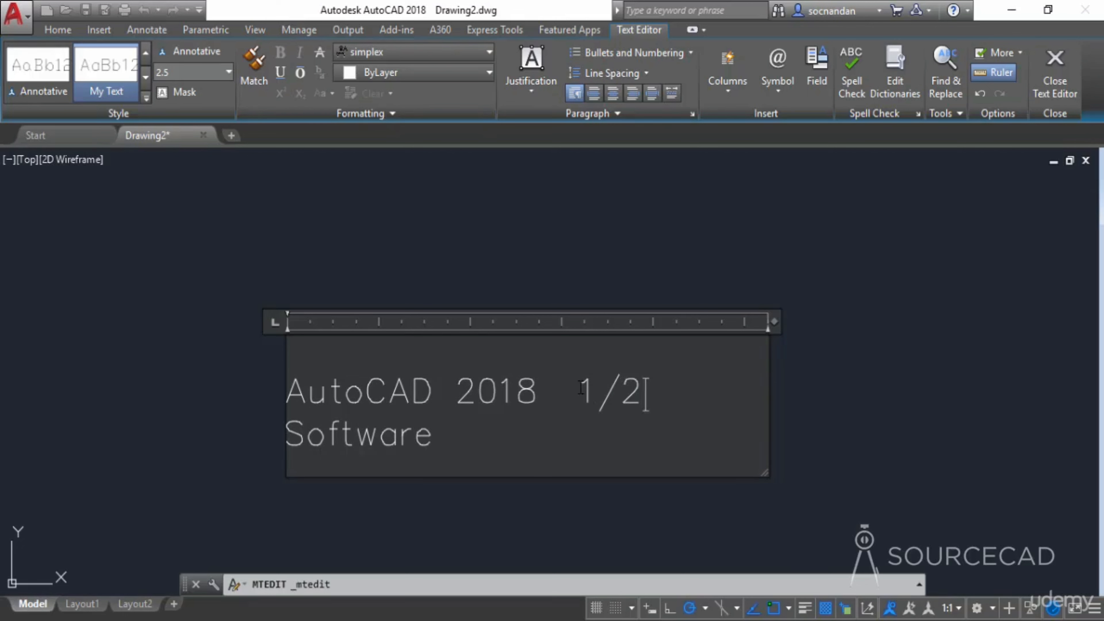
{"action": "left_click_drag", "start_coordinate": [581, 387], "coordinate": [650, 387]}
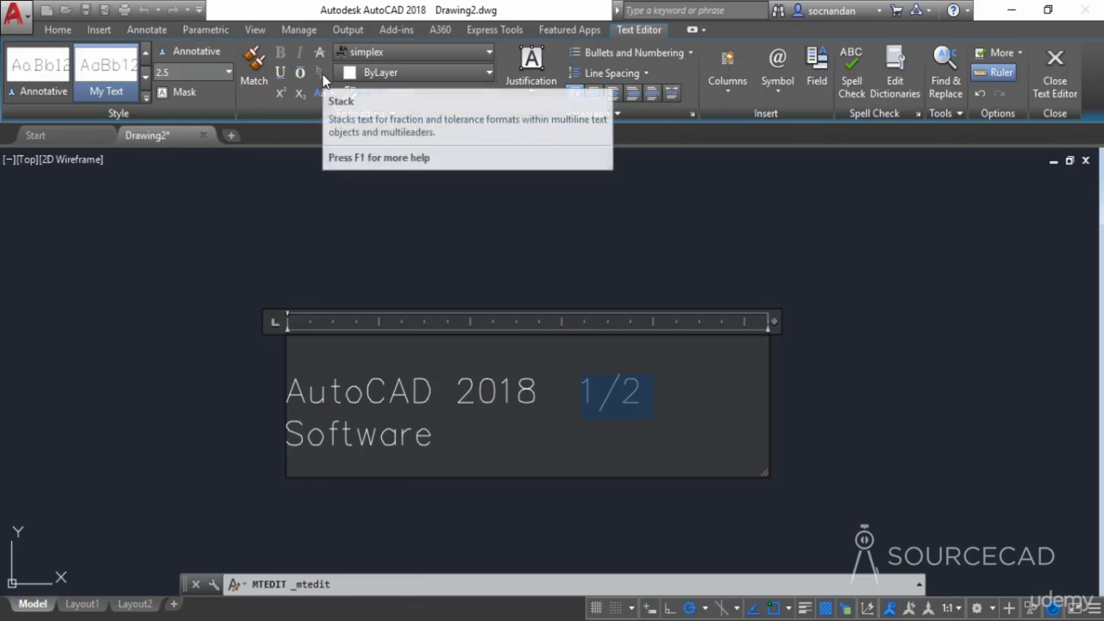
{"action": "left_click", "coordinate": [321, 73]}
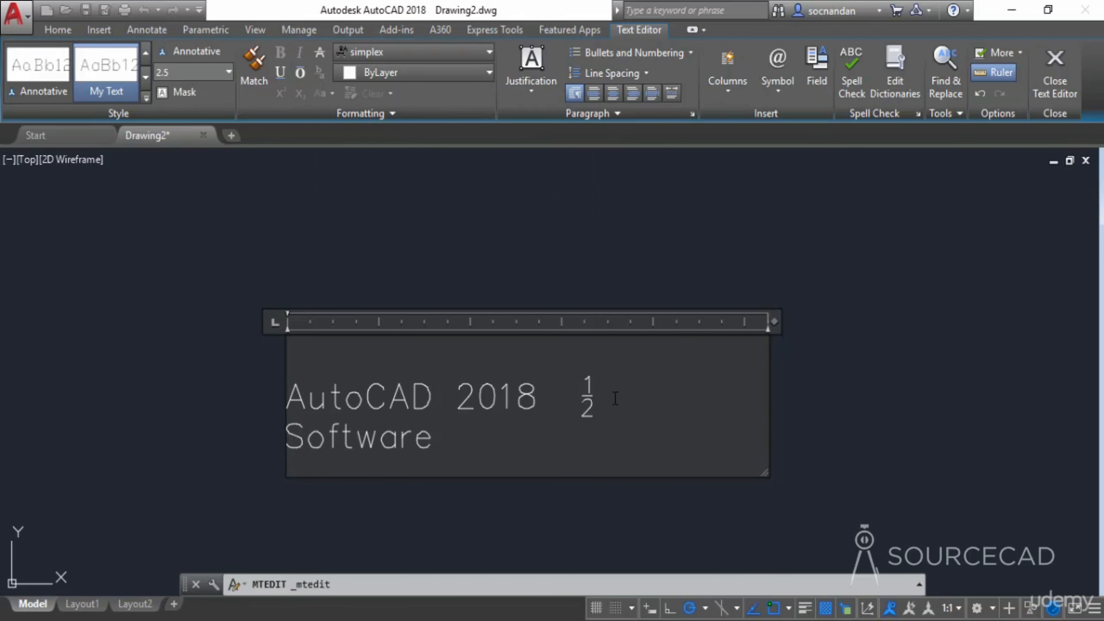
Step: Unstack the fraction after "AutoCAD 2018" so it reads as plain "1/2" text
{"action": "left_click_drag", "start_coordinate": [597, 397], "coordinate": [573, 397]}
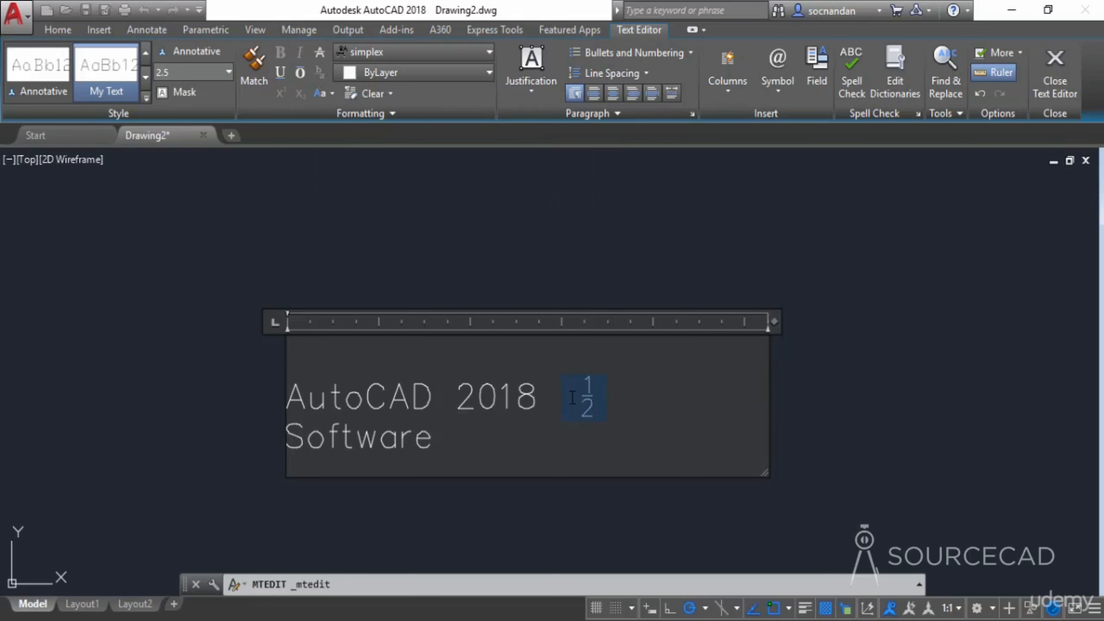
{"action": "left_click", "coordinate": [596, 401]}
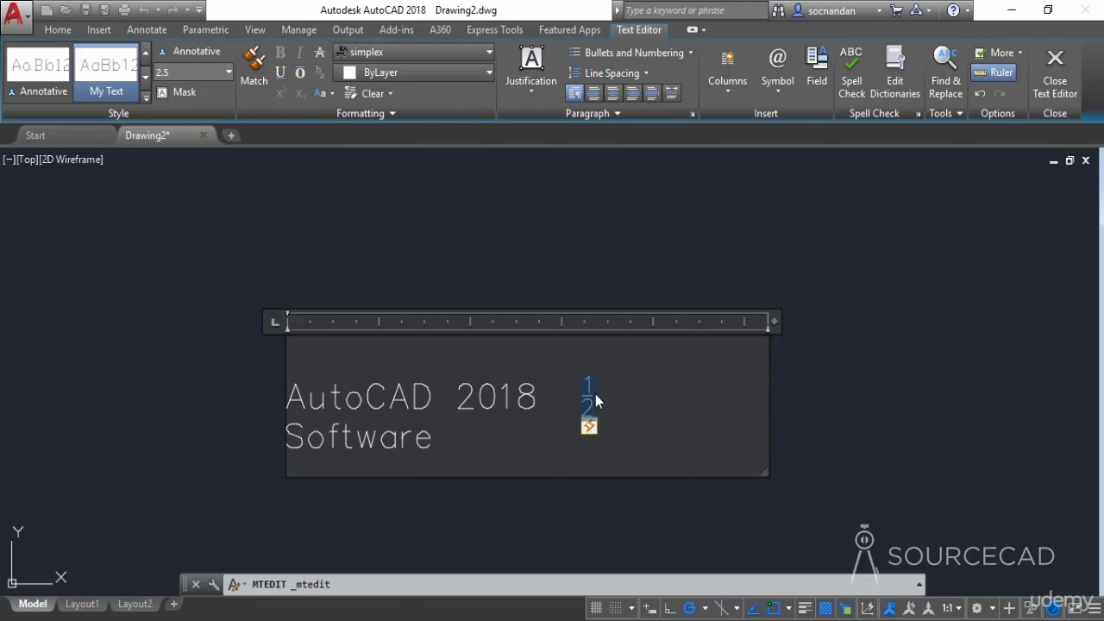
{"action": "left_click", "coordinate": [321, 73]}
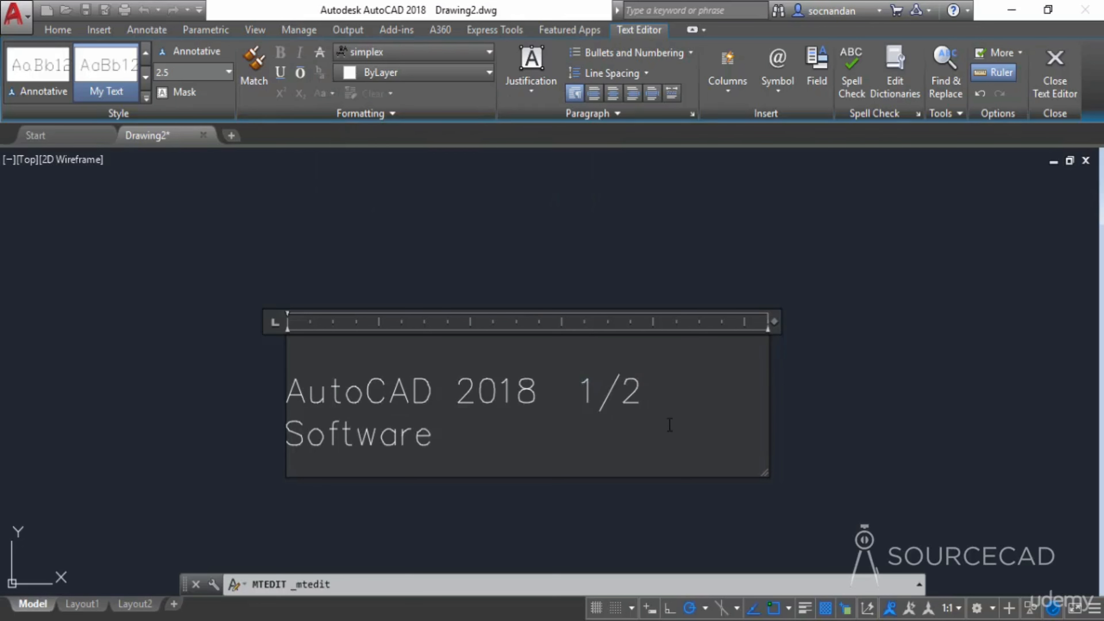
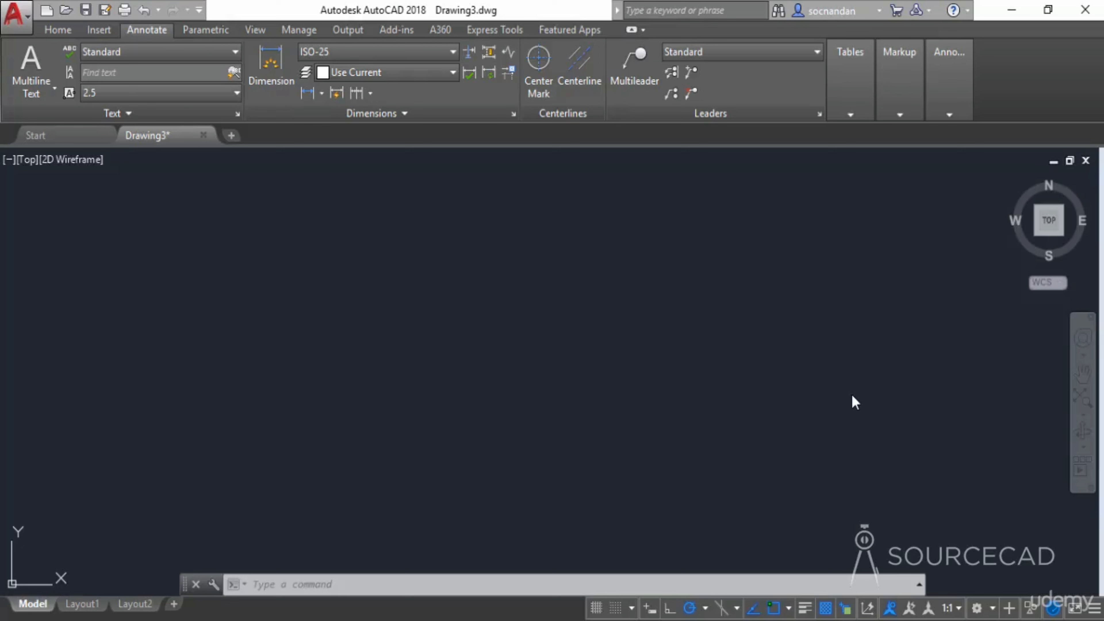
Step: Set up a new empty table in the Standard style with 3 columns and 7 data rows, using an insertion point
{"action": "left_click", "coordinate": [855, 110]}
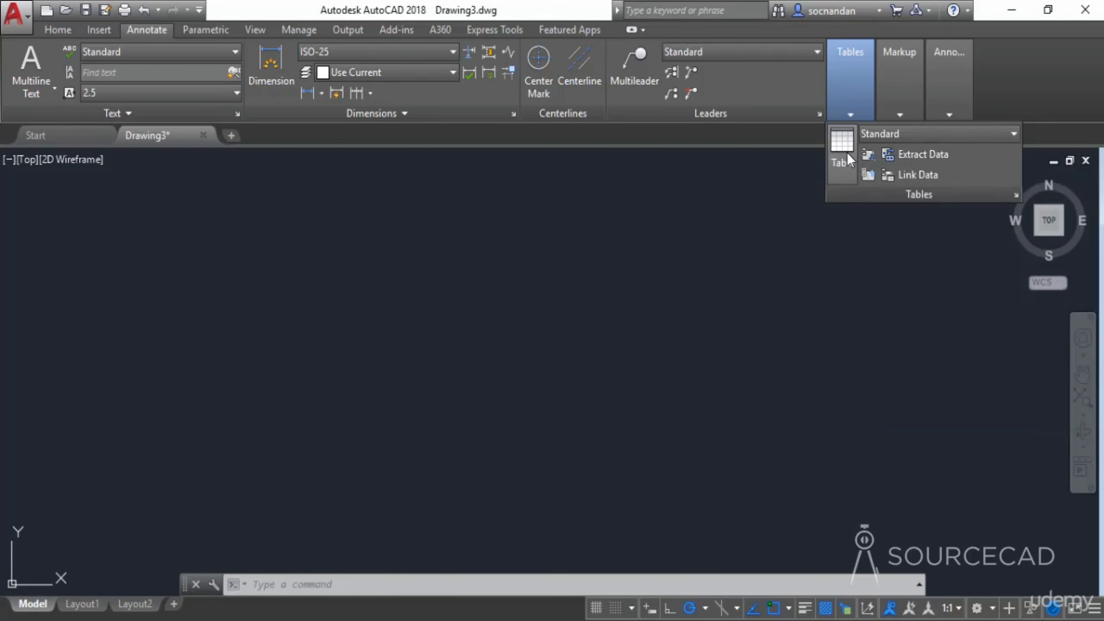
{"action": "left_click", "coordinate": [847, 153]}
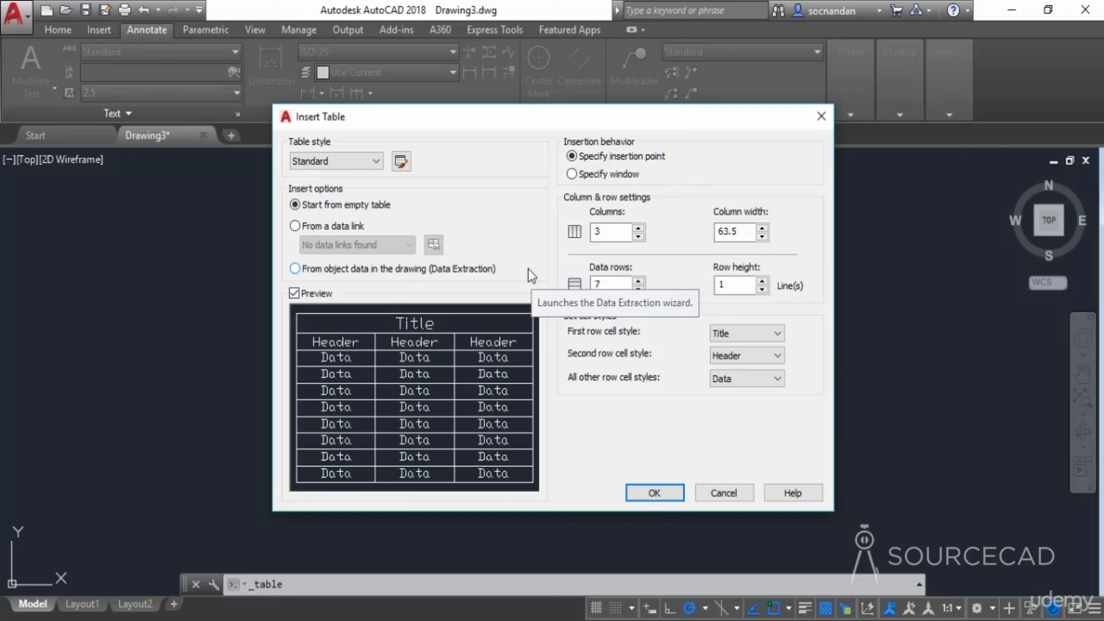
{"action": "left_click", "coordinate": [369, 164]}
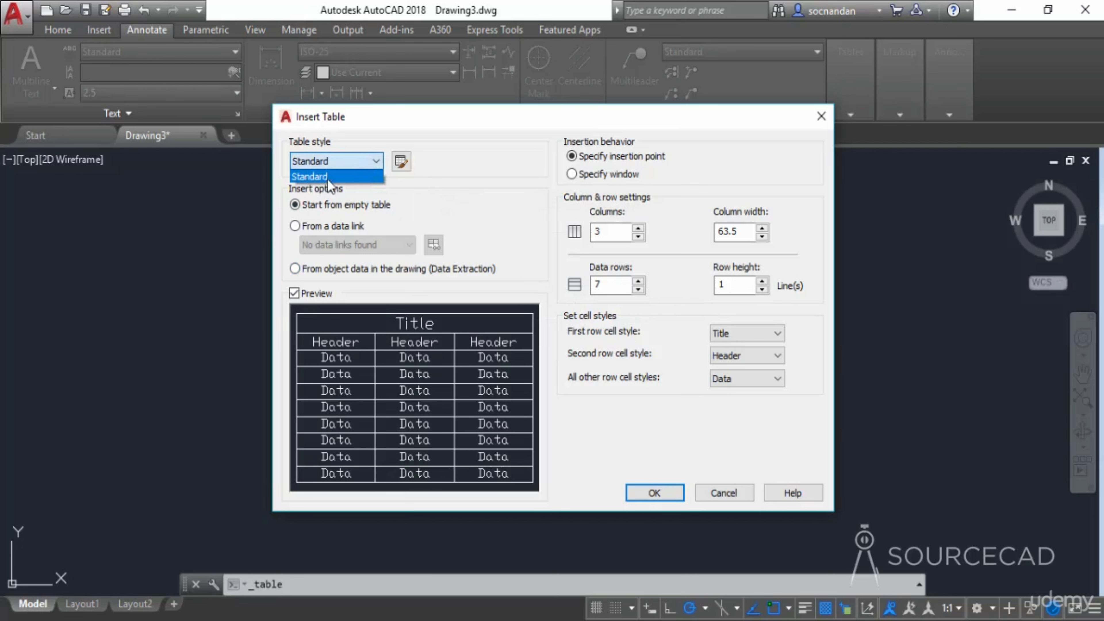
{"action": "left_click", "coordinate": [359, 166]}
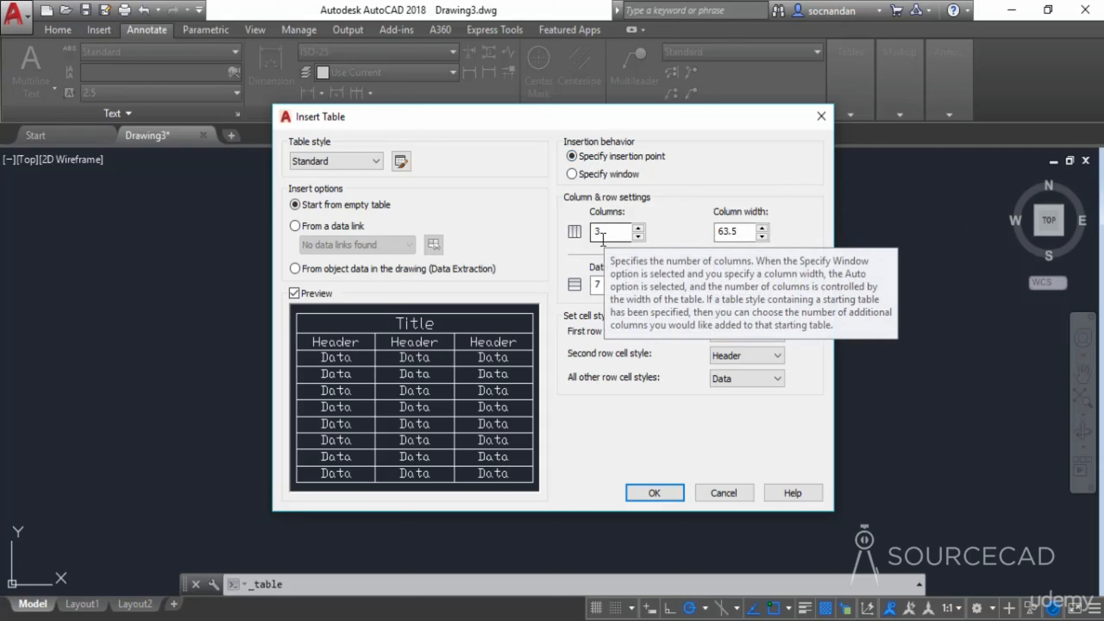
{"action": "left_click", "coordinate": [743, 236]}
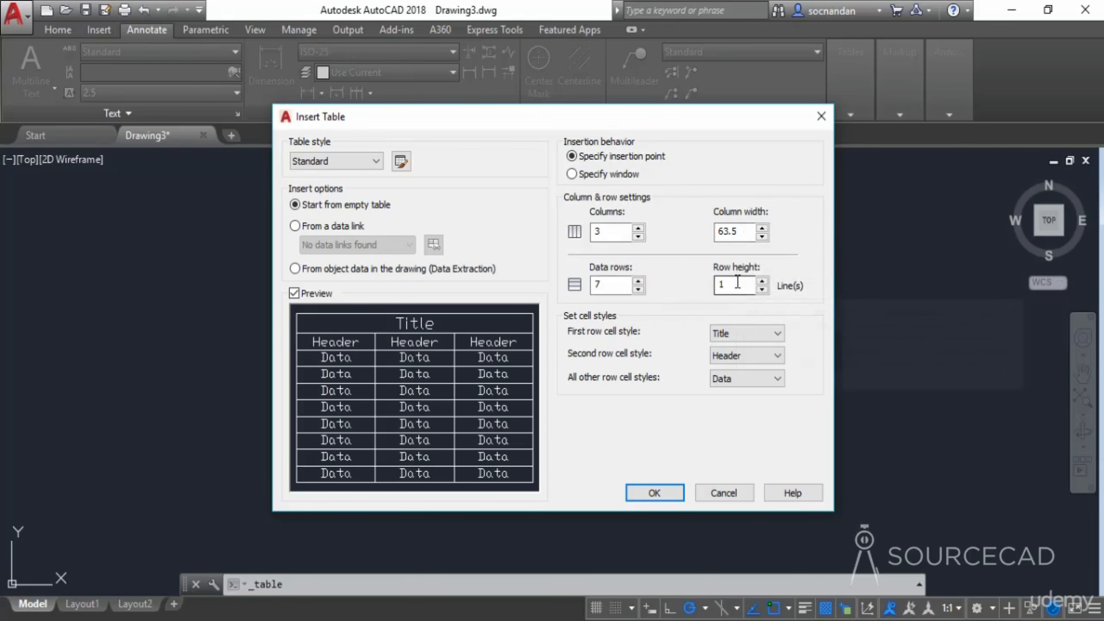
{"action": "left_click_drag", "start_coordinate": [614, 233], "coordinate": [576, 235]}
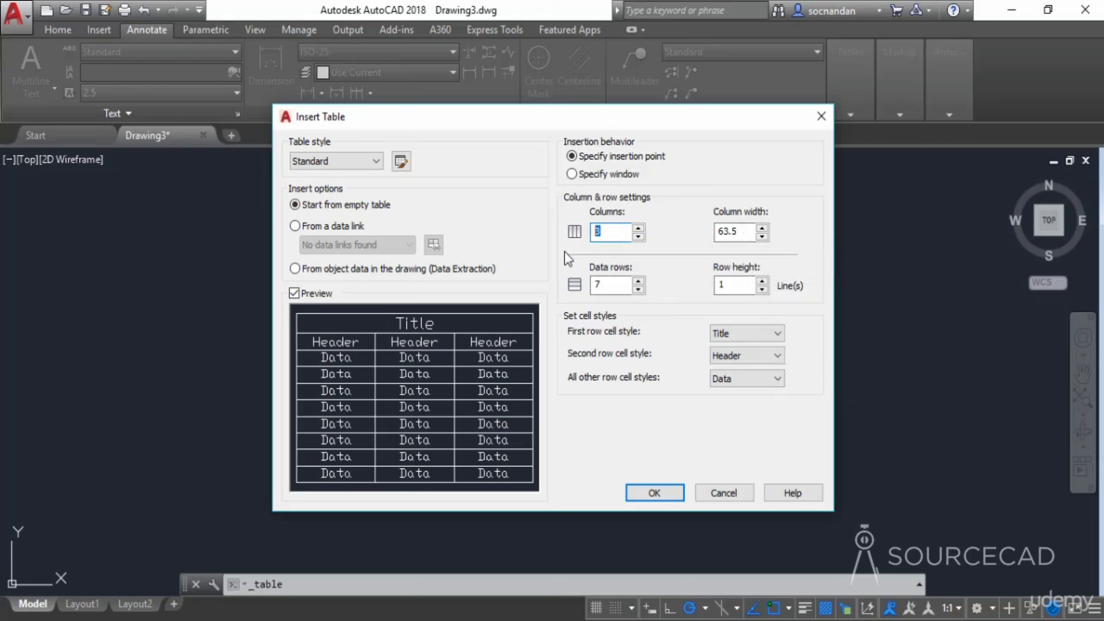
{"action": "type", "text": "3"}
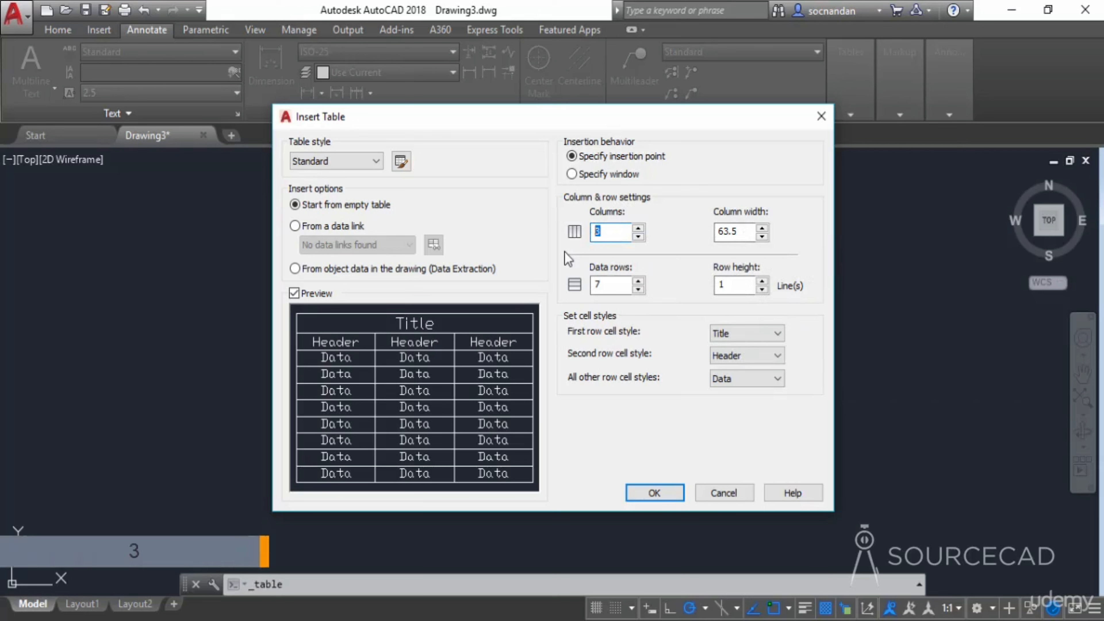
{"action": "double_click", "coordinate": [599, 285]}
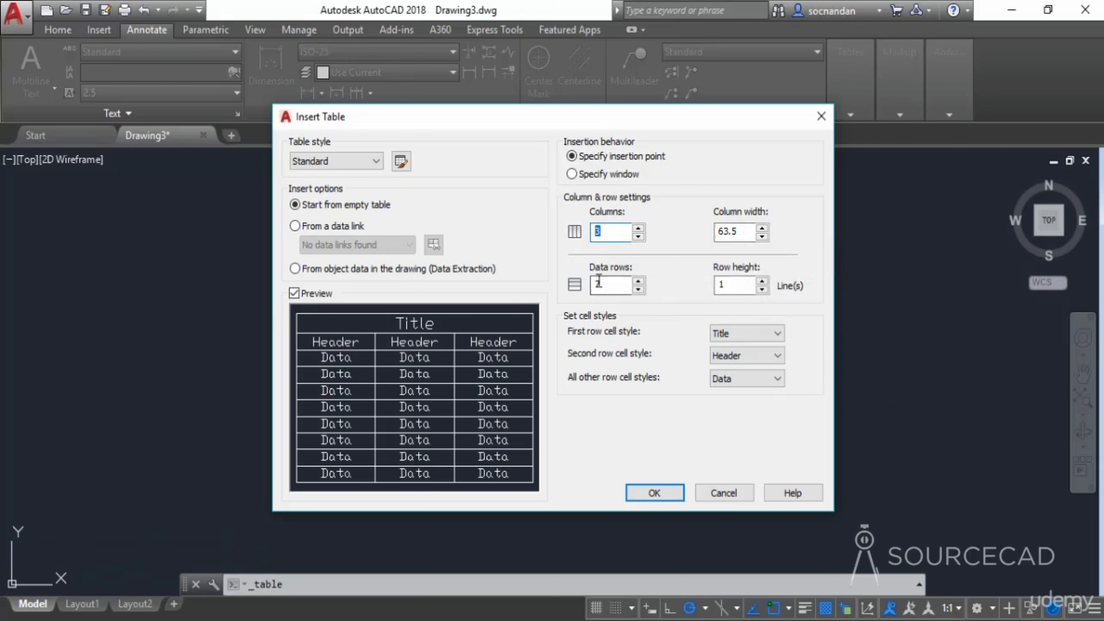
{"action": "type", "text": "7"}
Step: Place the table in the middle of the empty drawing area and leave its cells blank
{"action": "left_click", "coordinate": [654, 493]}
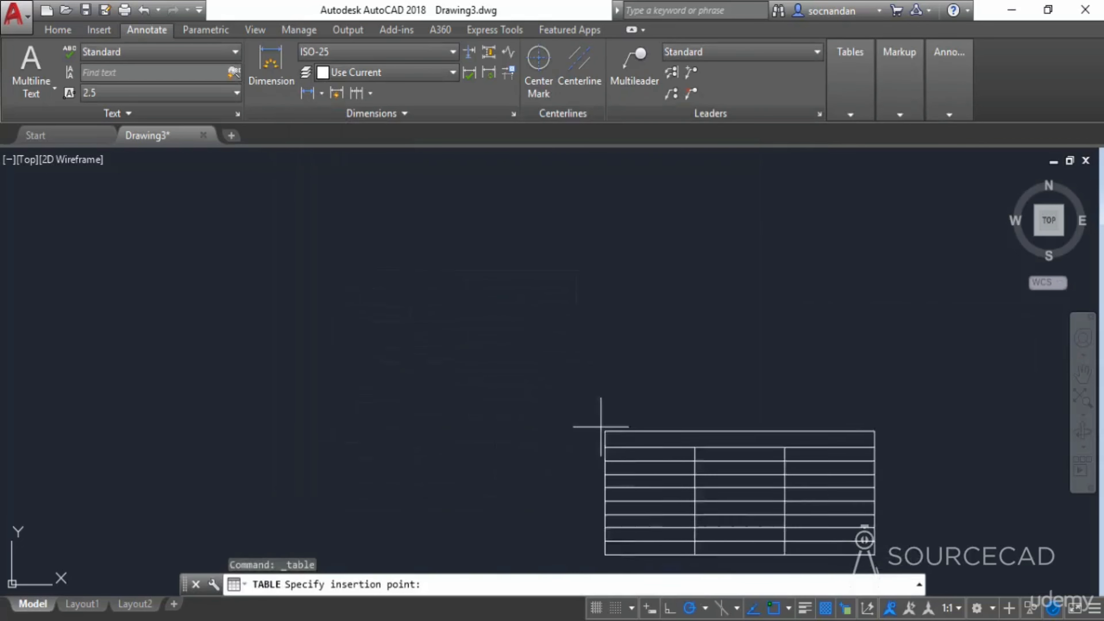
{"action": "left_click", "coordinate": [384, 295]}
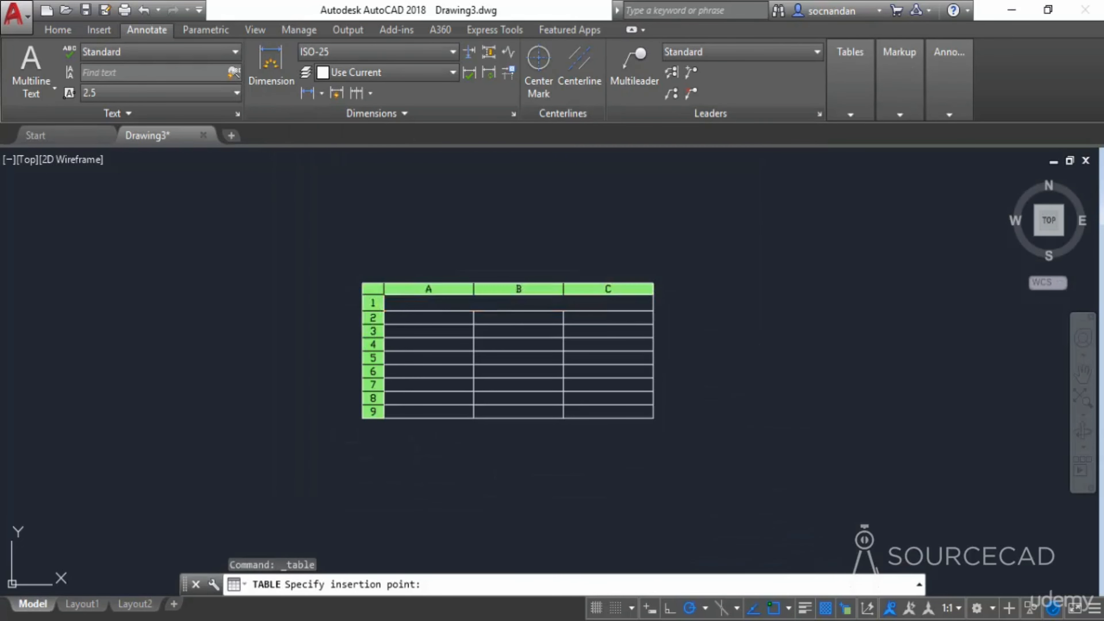
{"action": "left_click", "coordinate": [701, 352]}
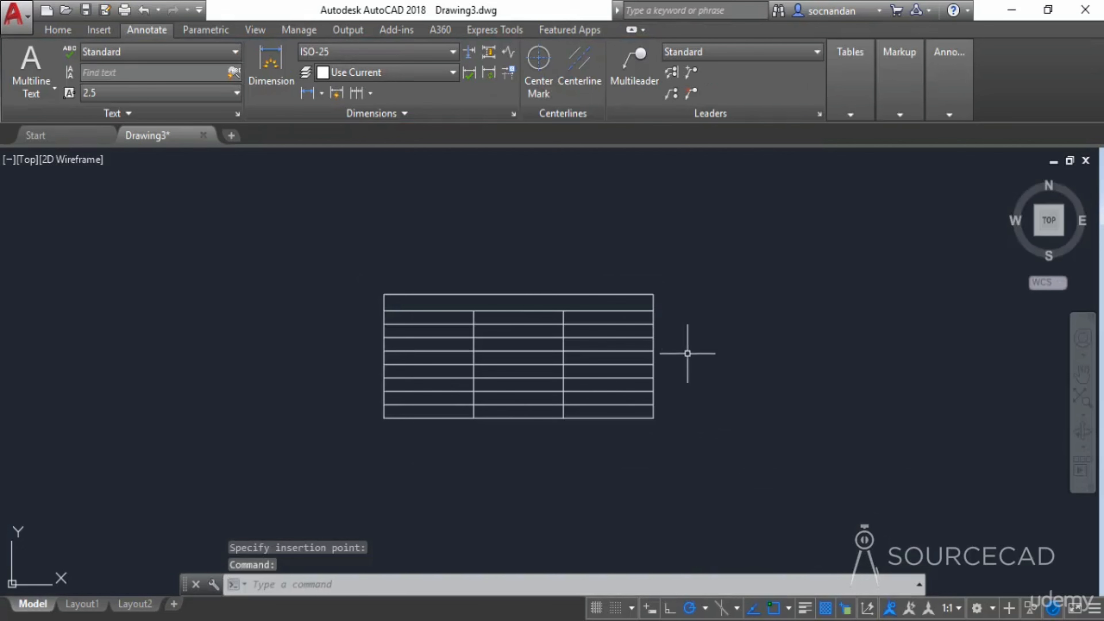
Step: Set up a second table sized by a window, with 3 columns and 7 data rows and automatic column width and row height
{"action": "scroll", "coordinate": [691, 348], "scroll_direction": "up", "scroll_amount": 2}
{"action": "middle_click_drag", "start_coordinate": [692, 354], "coordinate": [819, 364]}
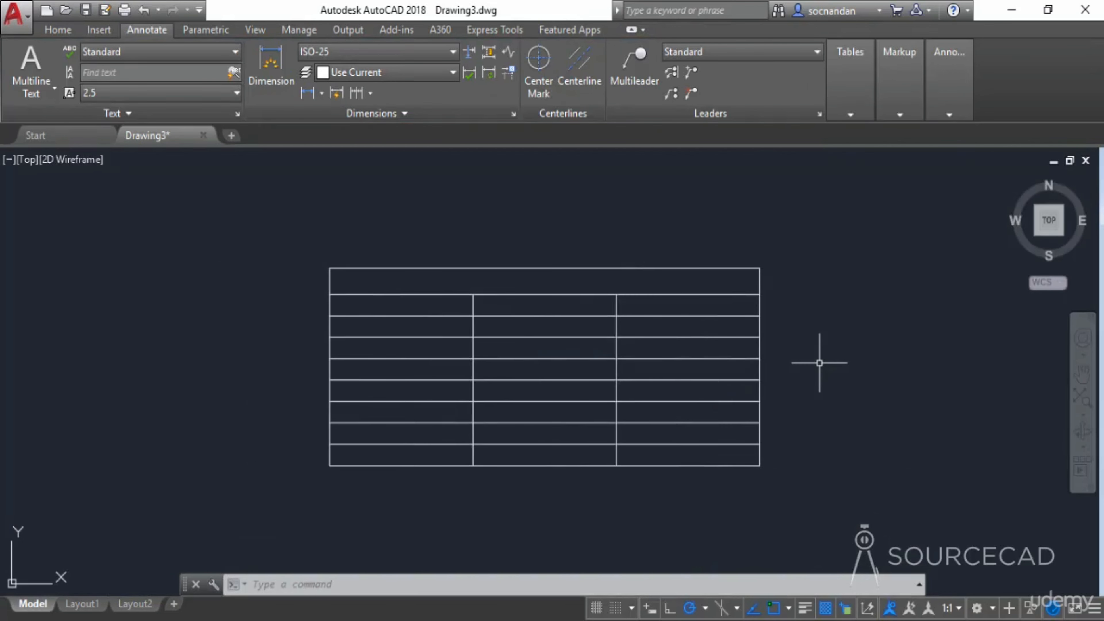
{"action": "scroll", "coordinate": [819, 362], "scroll_direction": "down", "scroll_amount": 2}
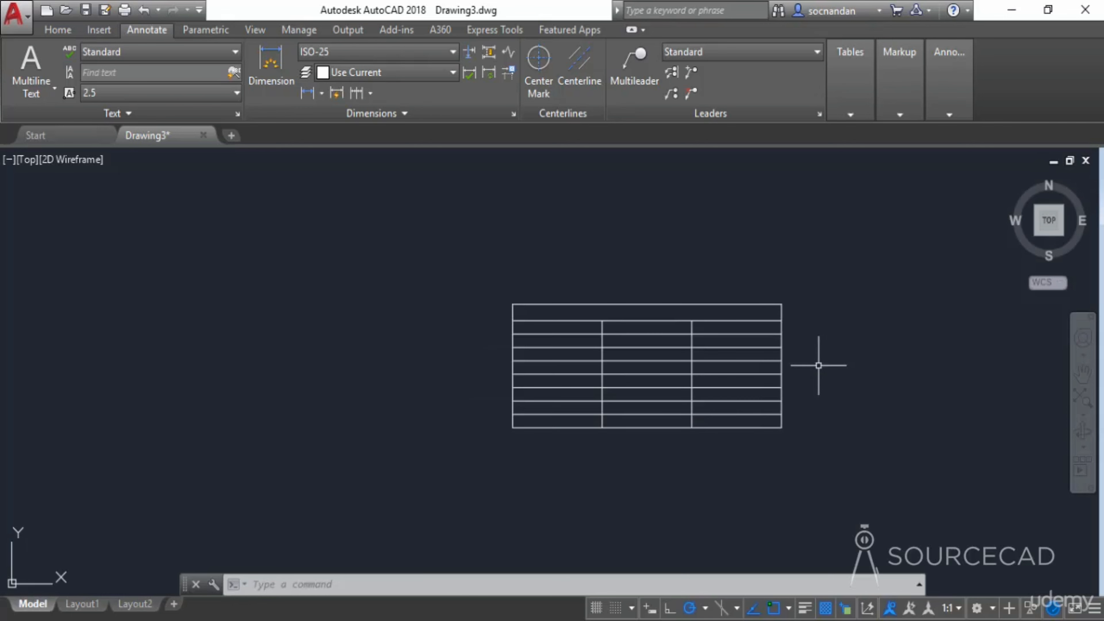
{"action": "mouse_move", "coordinate": [883, 365]}
{"action": "middle_mouse_down"}
{"action": "mouse_move", "coordinate": [579, 375]}
{"action": "mouse_move", "coordinate": [536, 361]}
{"action": "middle_mouse_up"}
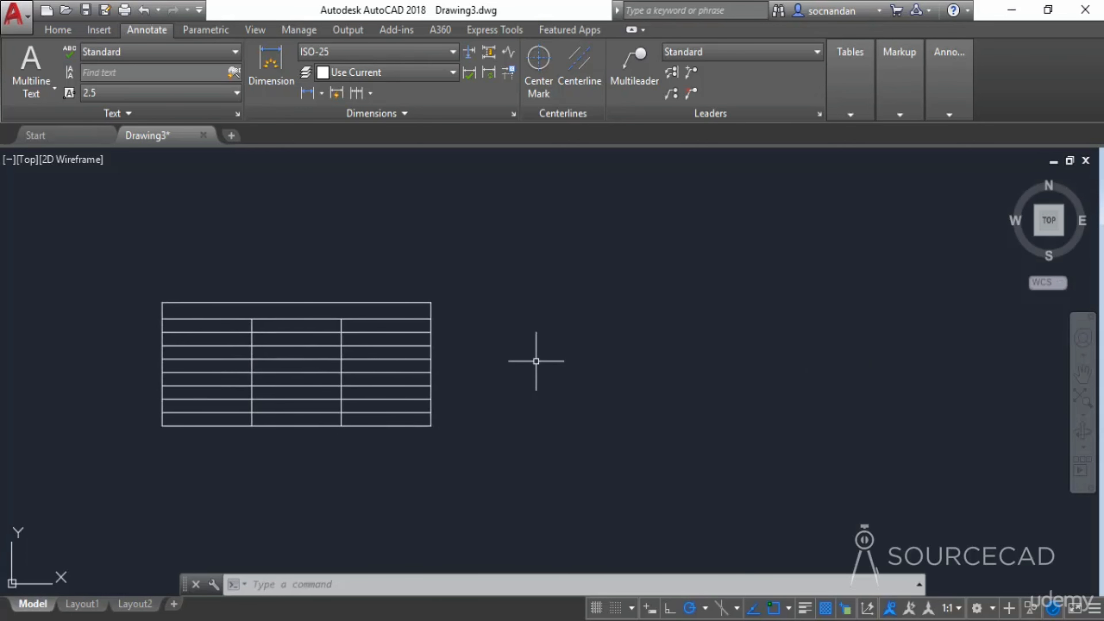
{"action": "left_click", "coordinate": [845, 107]}
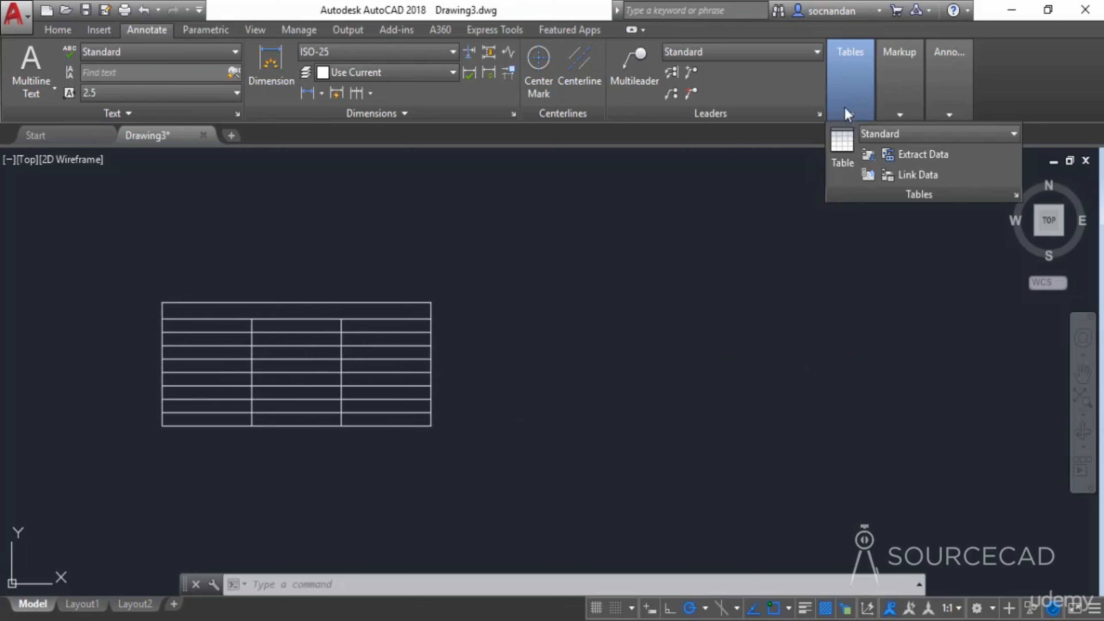
{"action": "left_click", "coordinate": [843, 149]}
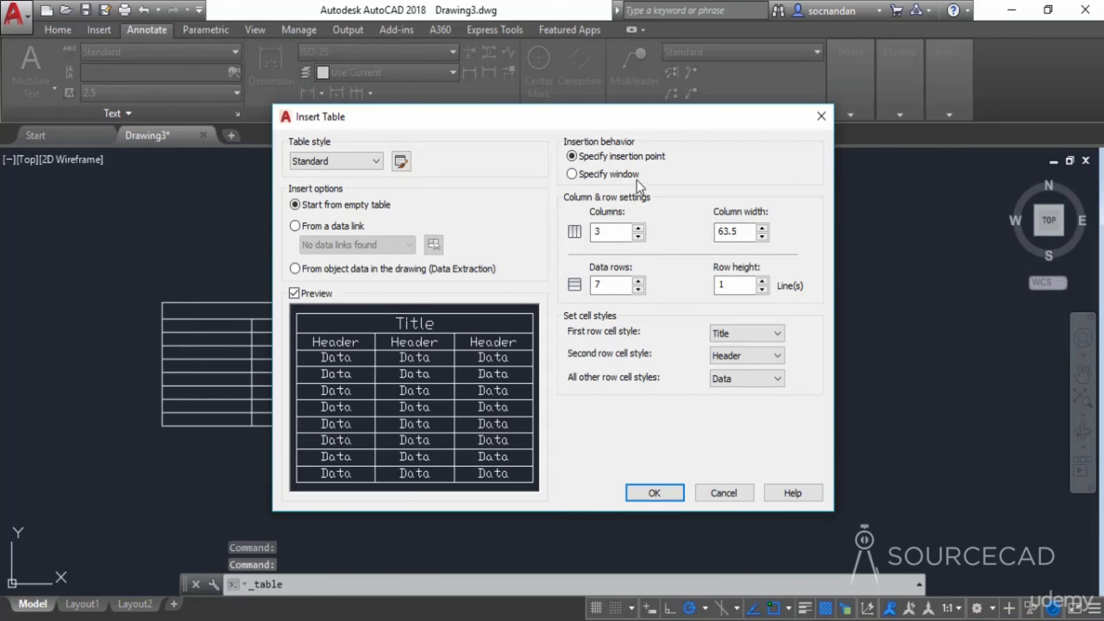
{"action": "left_click", "coordinate": [603, 174]}
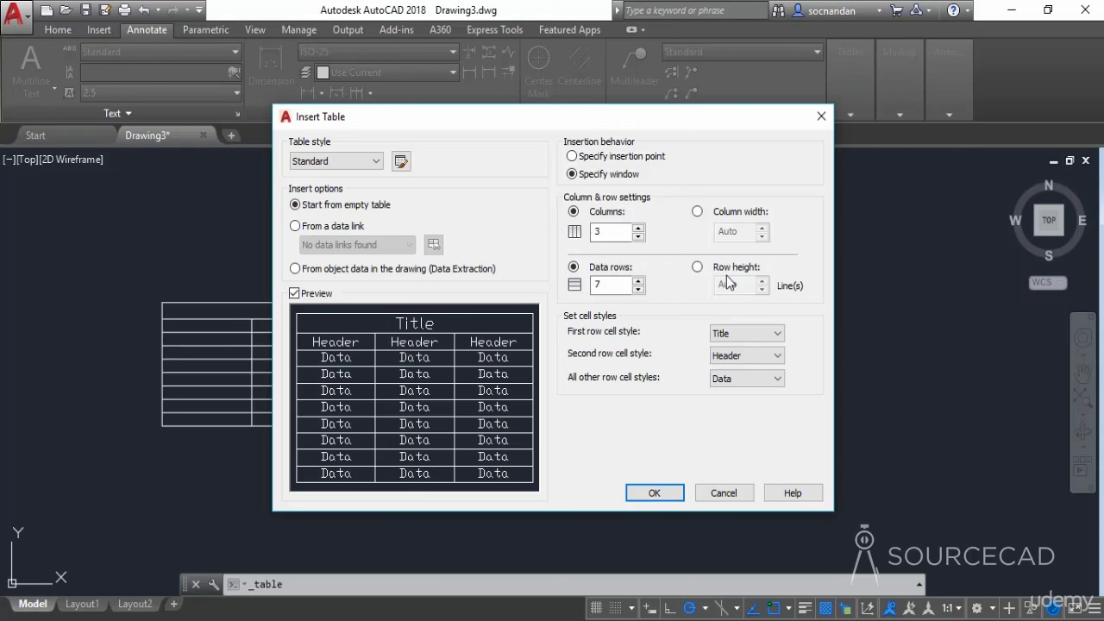
{"action": "left_click", "coordinate": [698, 269]}
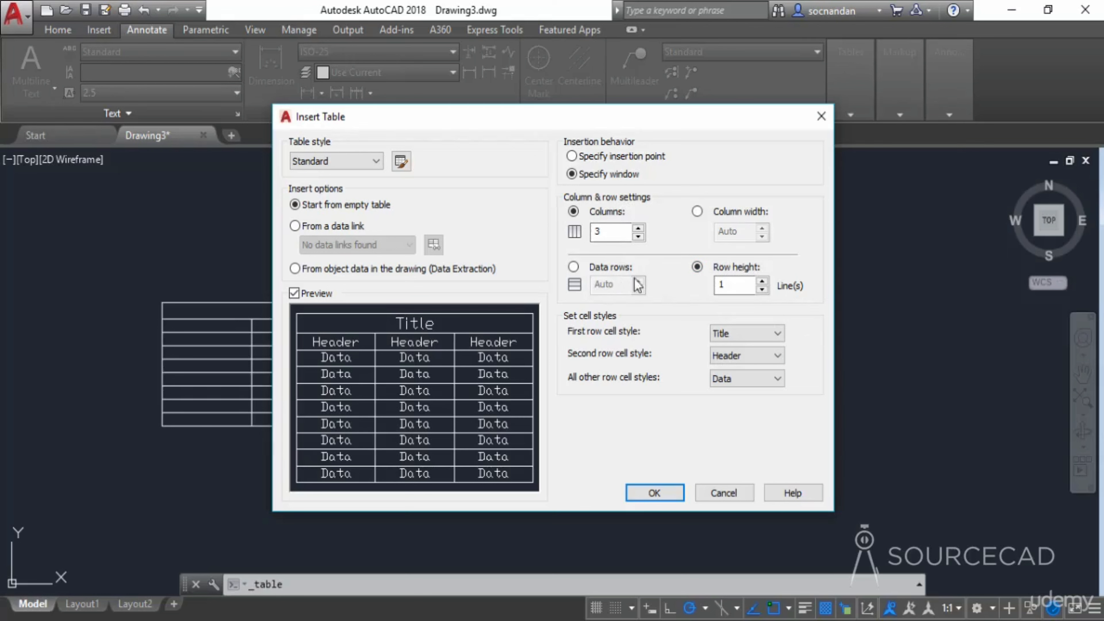
{"action": "left_click", "coordinate": [583, 270]}
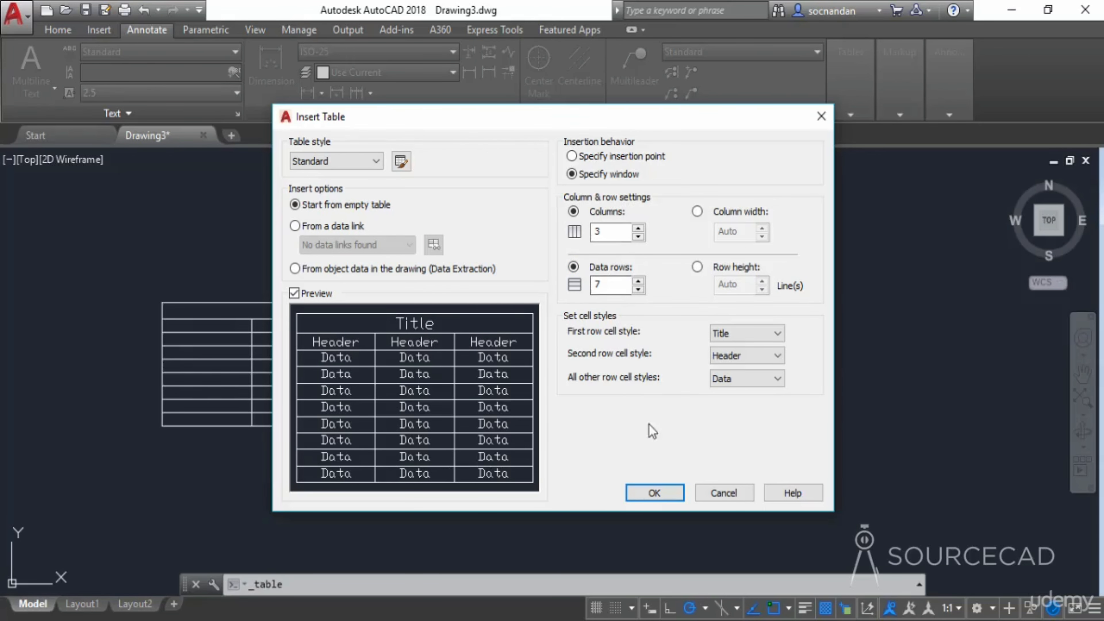
{"action": "left_click", "coordinate": [654, 493]}
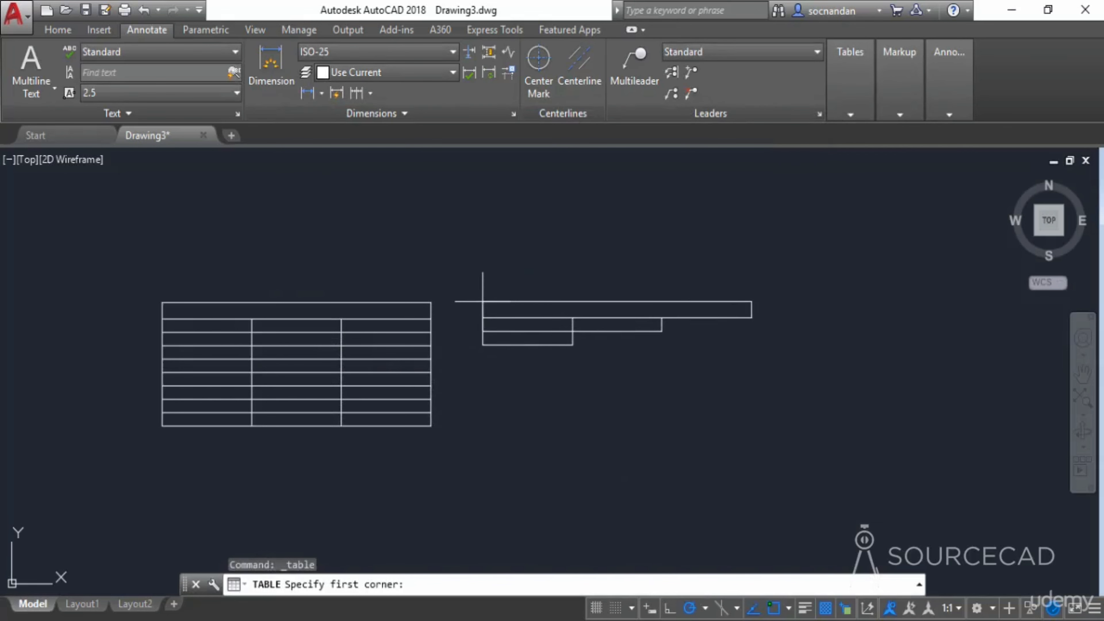
Step: Draw the second table's window beside the first table, wider than it, and leave its cells blank
{"action": "left_click", "coordinate": [482, 301]}
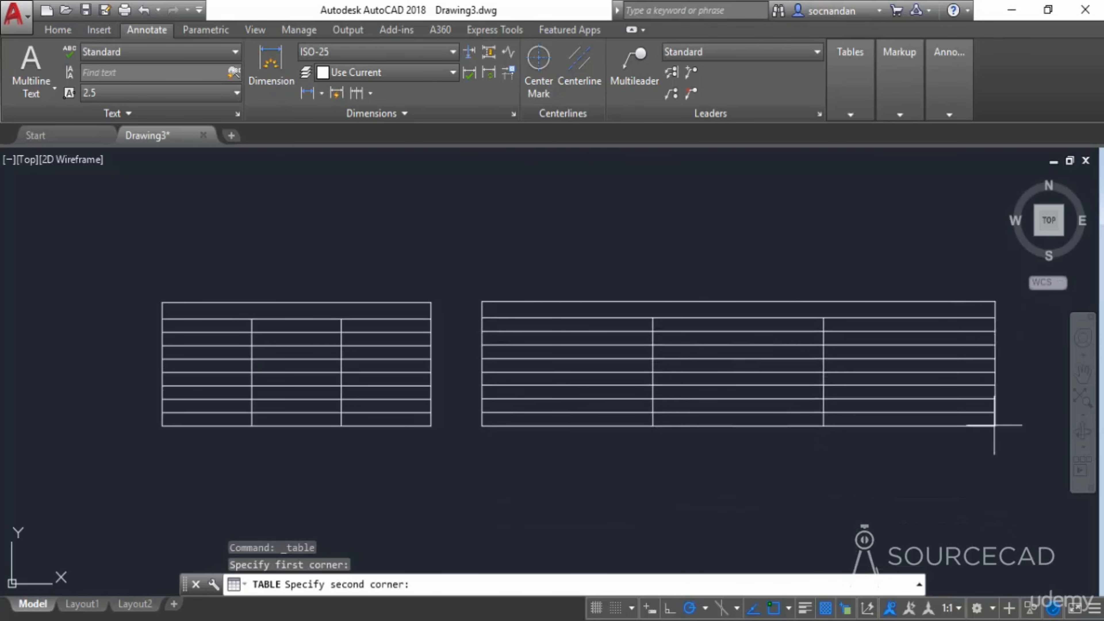
{"action": "left_click", "coordinate": [983, 441]}
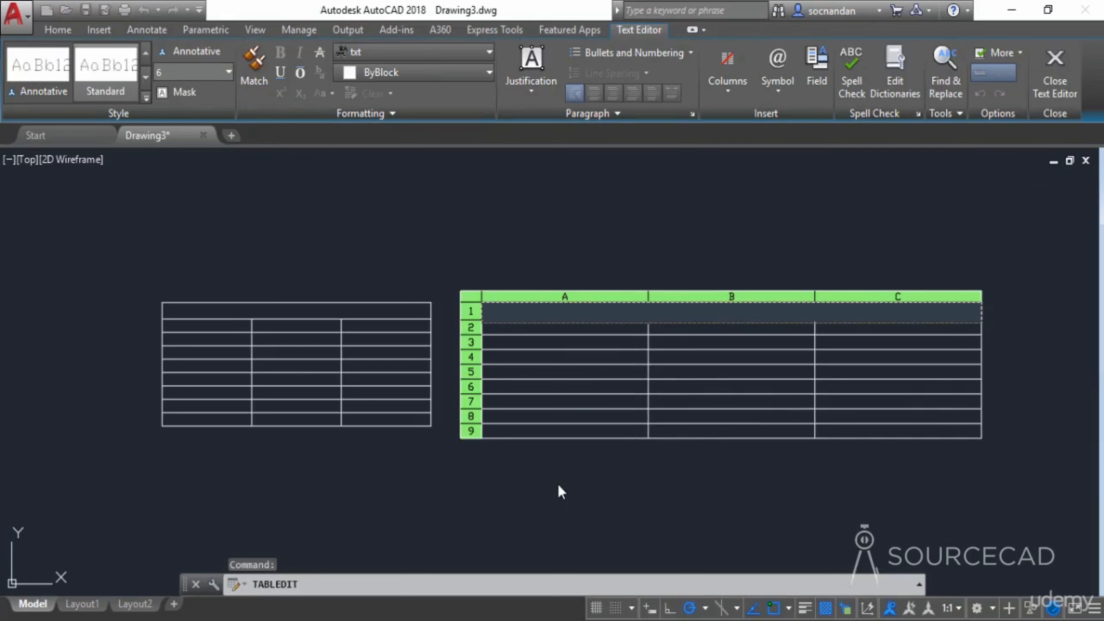
{"action": "left_click", "coordinate": [558, 485]}
Step: Erase the wider second table
{"action": "left_click", "coordinate": [613, 475]}
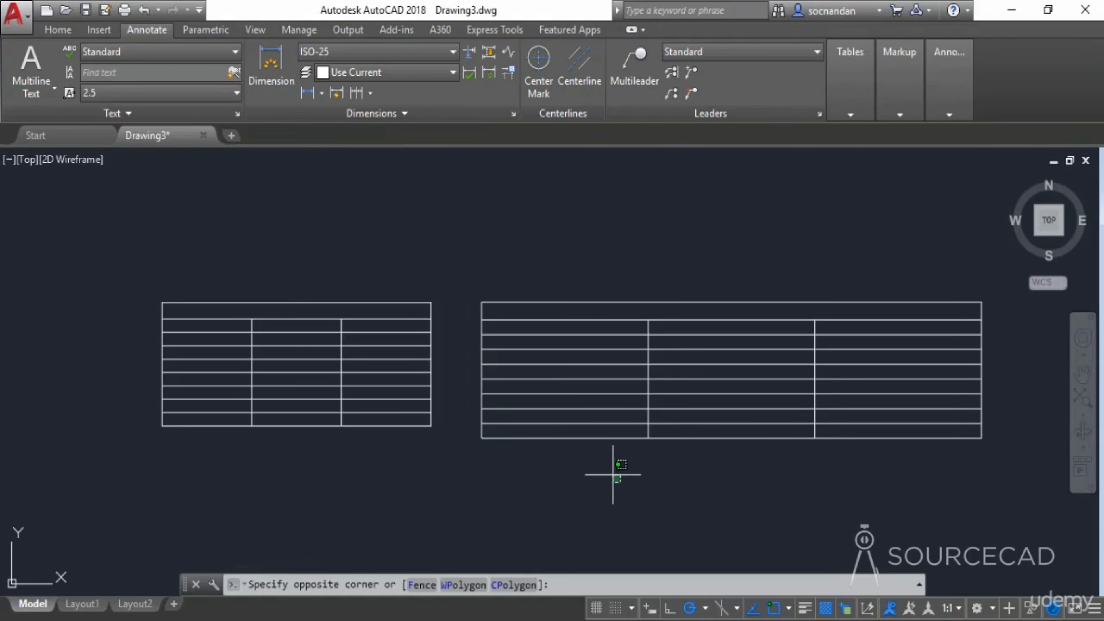
{"action": "left_click", "coordinate": [567, 378]}
{"action": "right_click", "coordinate": [567, 378]}
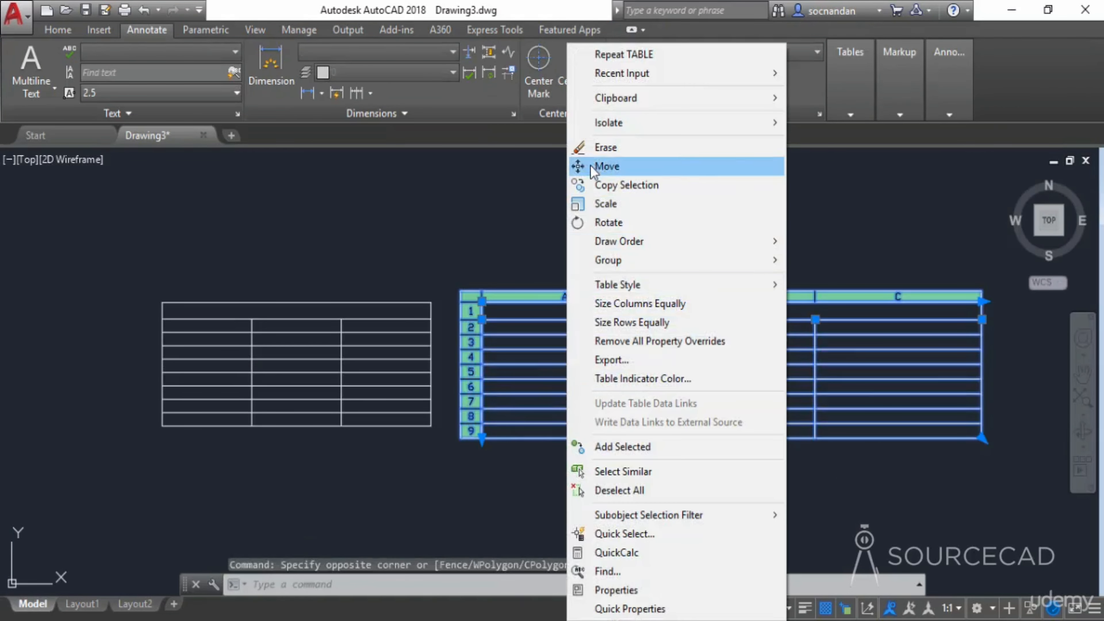
{"action": "left_click", "coordinate": [606, 147]}
Step: Select cell A2 of the remaining table to view the table cell editing options, and clear the selection
{"action": "middle_click_drag", "start_coordinate": [339, 354], "coordinate": [628, 376]}
{"action": "scroll", "coordinate": [581, 393], "scroll_direction": "up", "scroll_amount": 5}
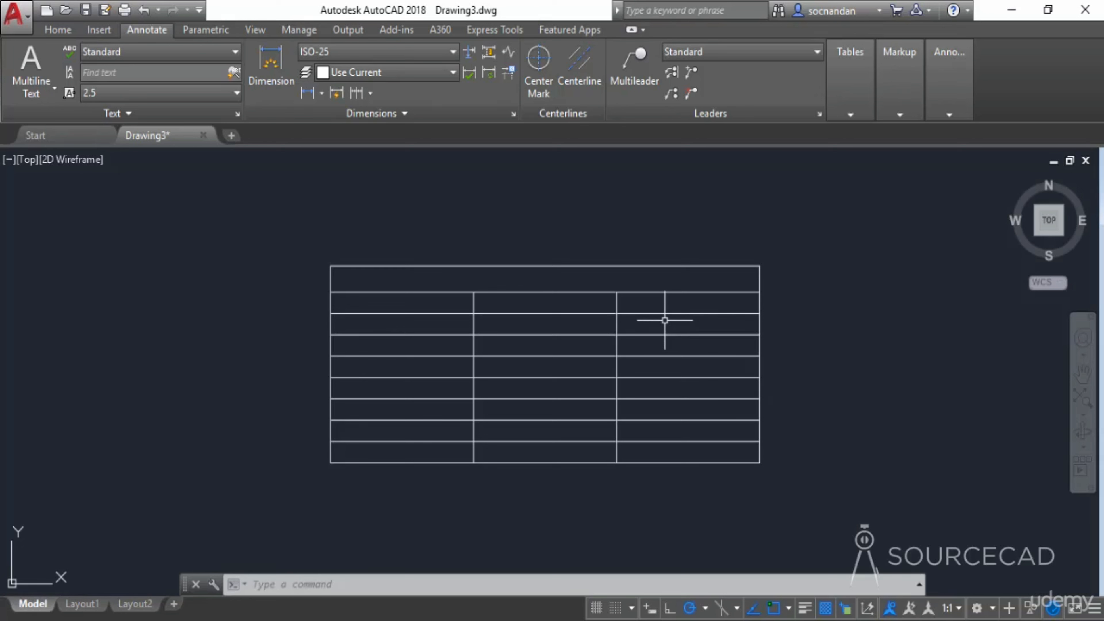
{"action": "left_click", "coordinate": [444, 307]}
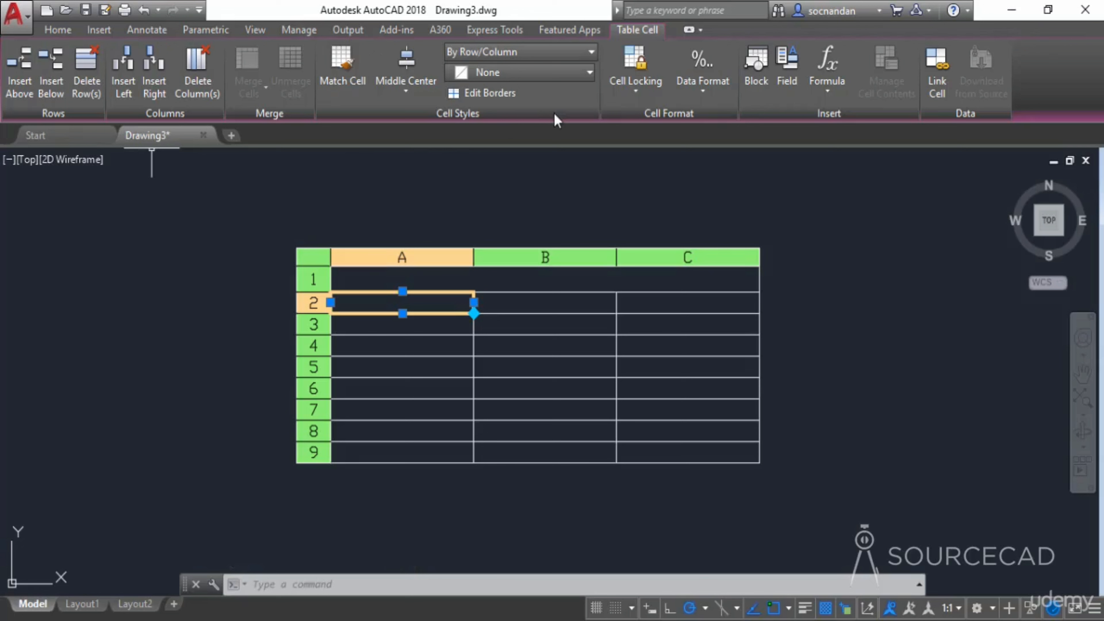
{"action": "left_click", "coordinate": [553, 183]}
{"action": "left_click", "coordinate": [557, 200]}
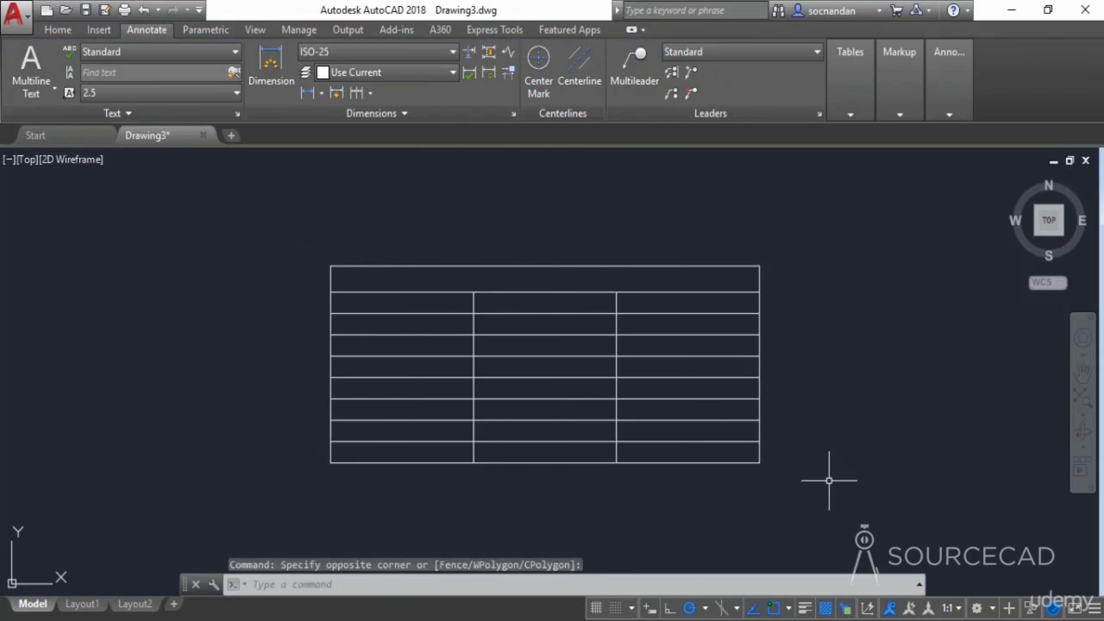
Step: Stretch the whole table uniformly, making it wider to the right and taller downward
{"action": "left_click", "coordinate": [840, 502]}
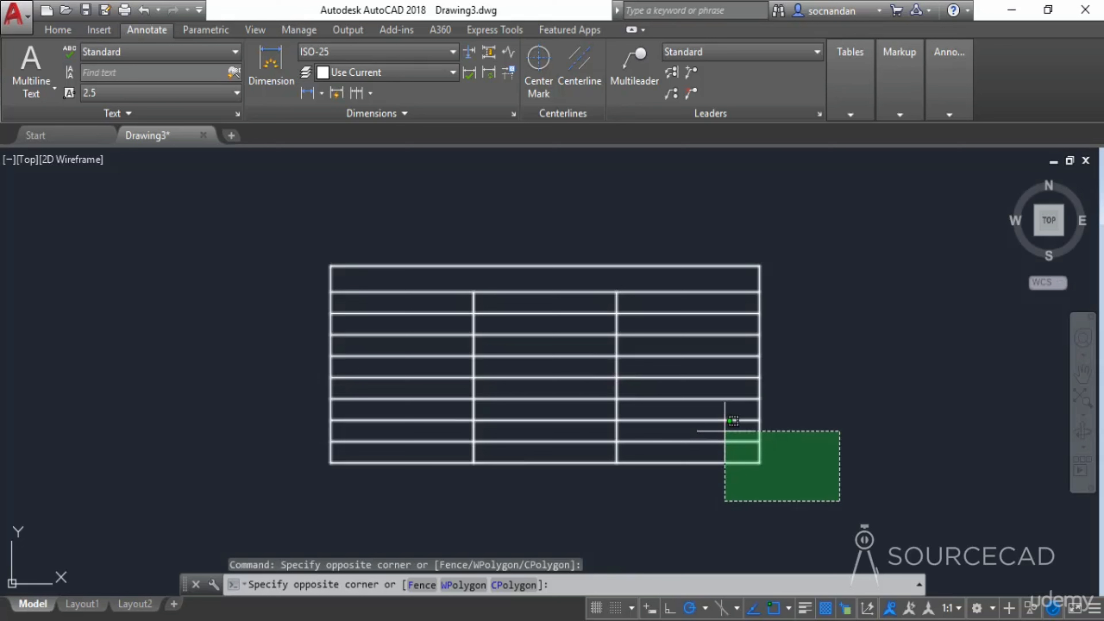
{"action": "left_click", "coordinate": [725, 432]}
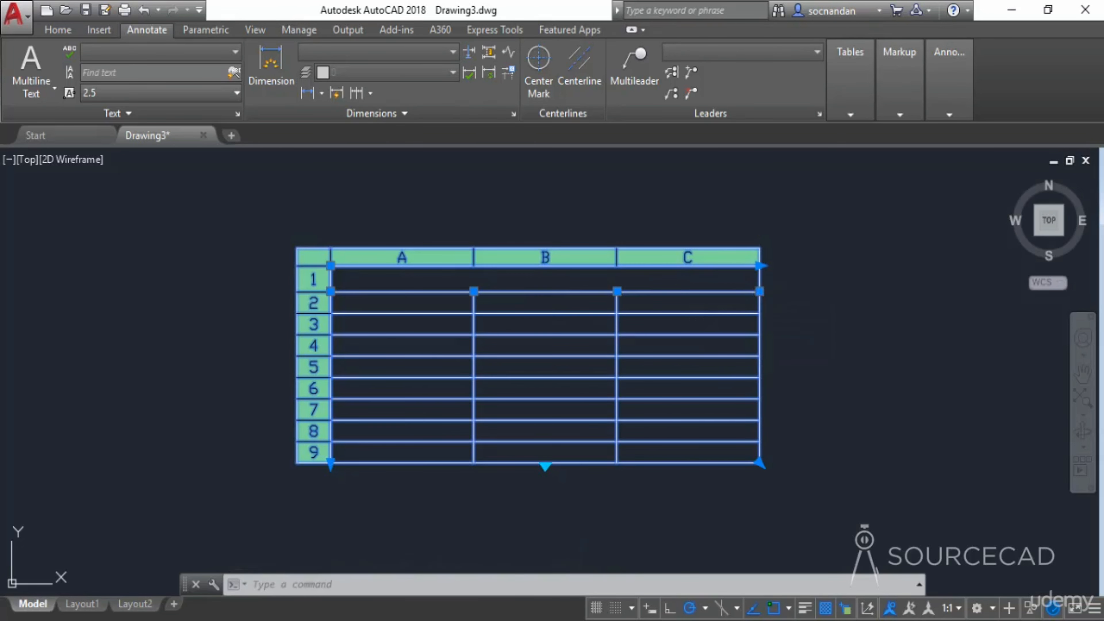
{"action": "left_click", "coordinate": [761, 265]}
{"action": "left_click", "coordinate": [867, 269]}
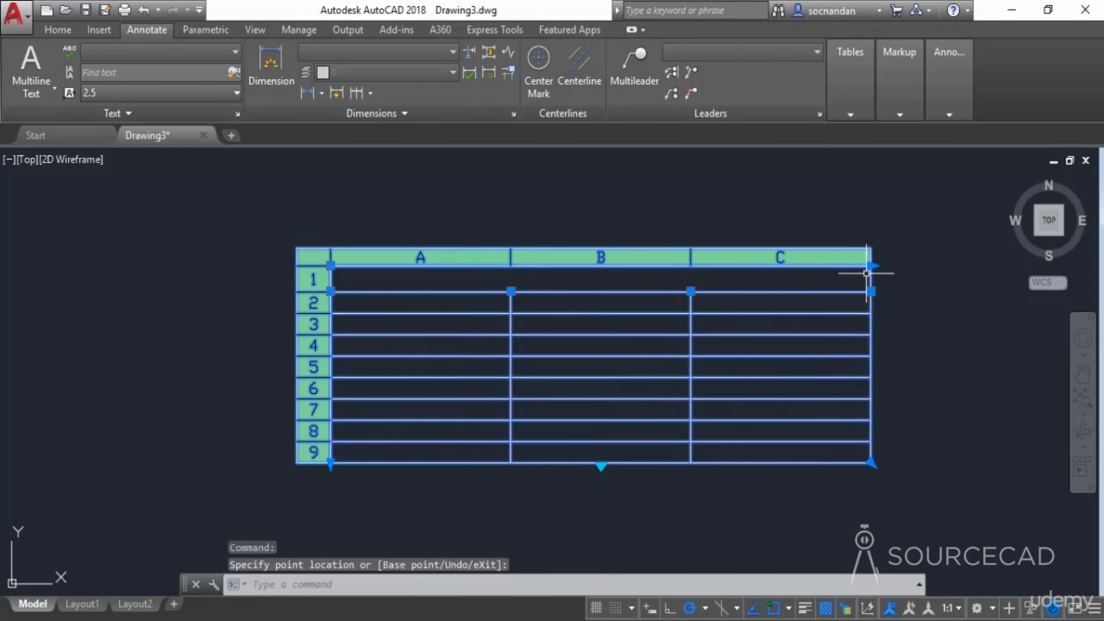
{"action": "left_click", "coordinate": [331, 463]}
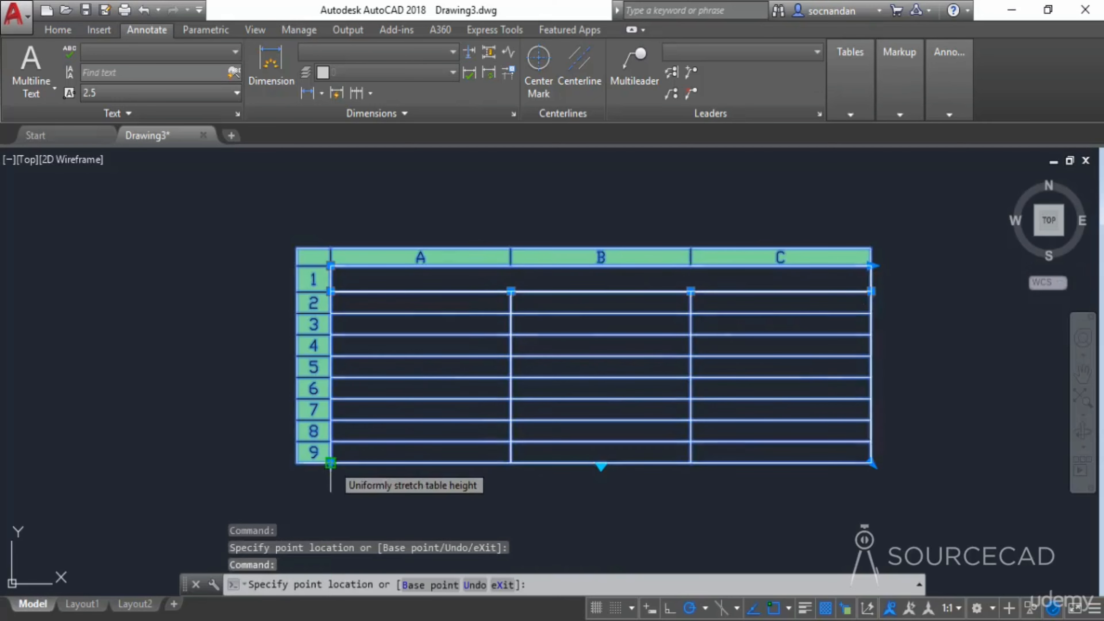
{"action": "left_click", "coordinate": [331, 518]}
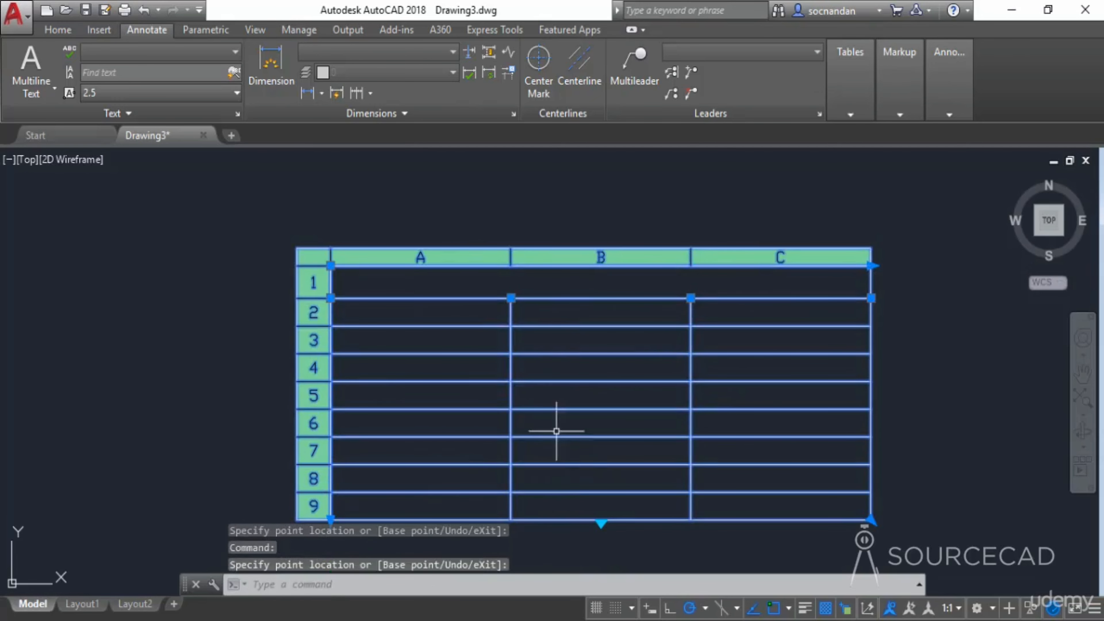
Step: Narrow column A by moving its right border left, and shift the border between columns B and C left to widen column C
{"action": "left_click", "coordinate": [511, 299]}
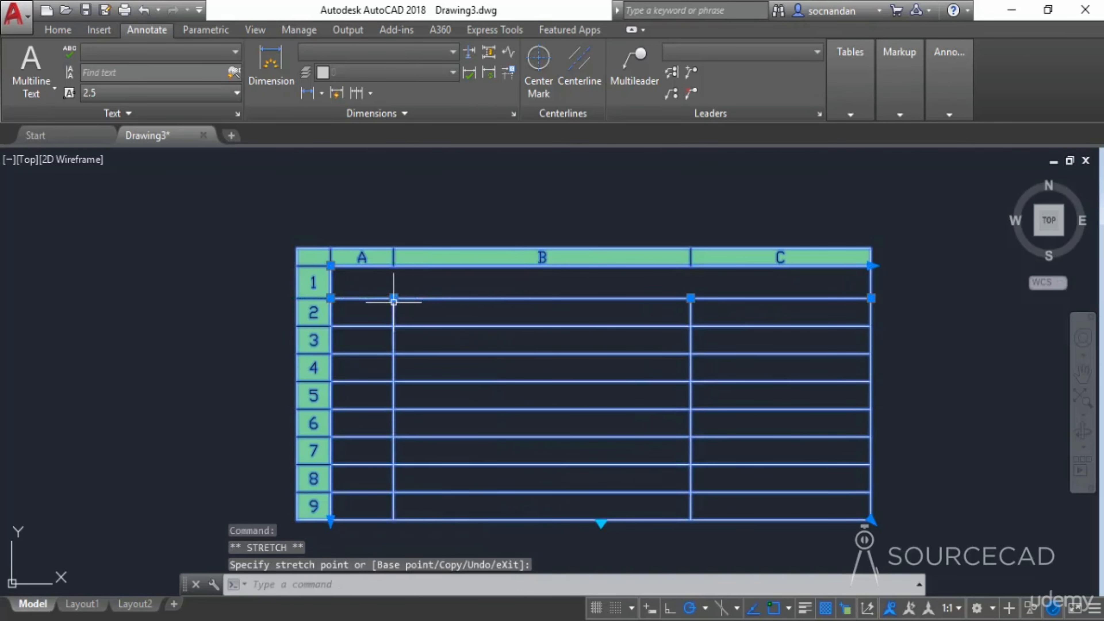
{"action": "left_click", "coordinate": [691, 299]}
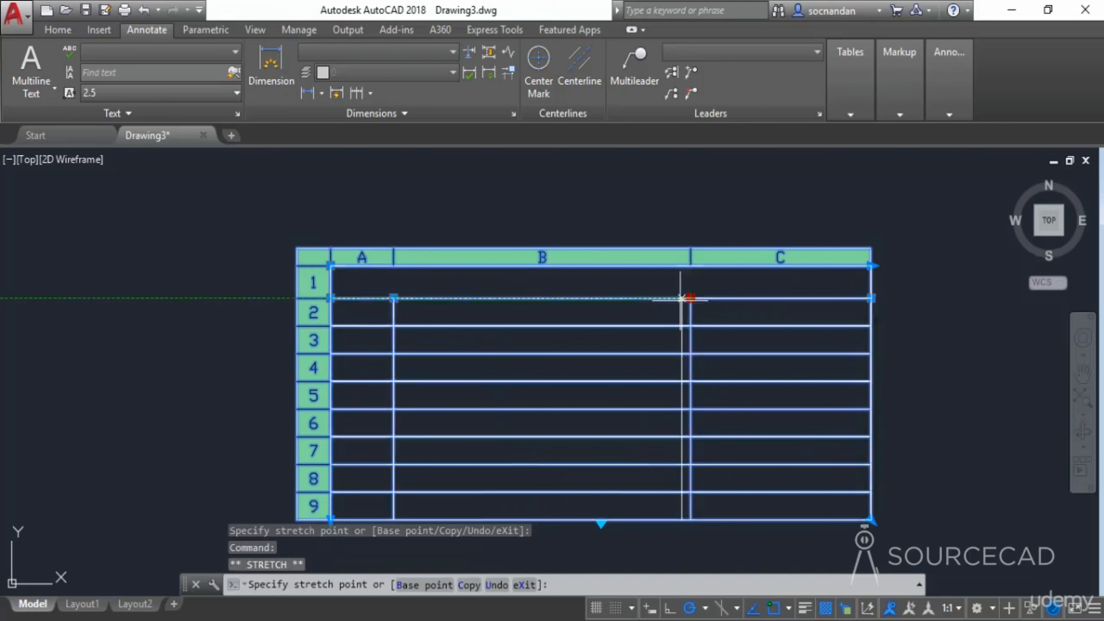
{"action": "left_click", "coordinate": [612, 299]}
{"action": "mouse_move", "coordinate": [749, 440]}
{"action": "middle_mouse_down"}
{"action": "mouse_move", "coordinate": [699, 361]}
{"action": "mouse_move", "coordinate": [713, 409]}
{"action": "mouse_move", "coordinate": [709, 369]}
{"action": "middle_mouse_up"}
{"action": "key", "text": "Escape"}
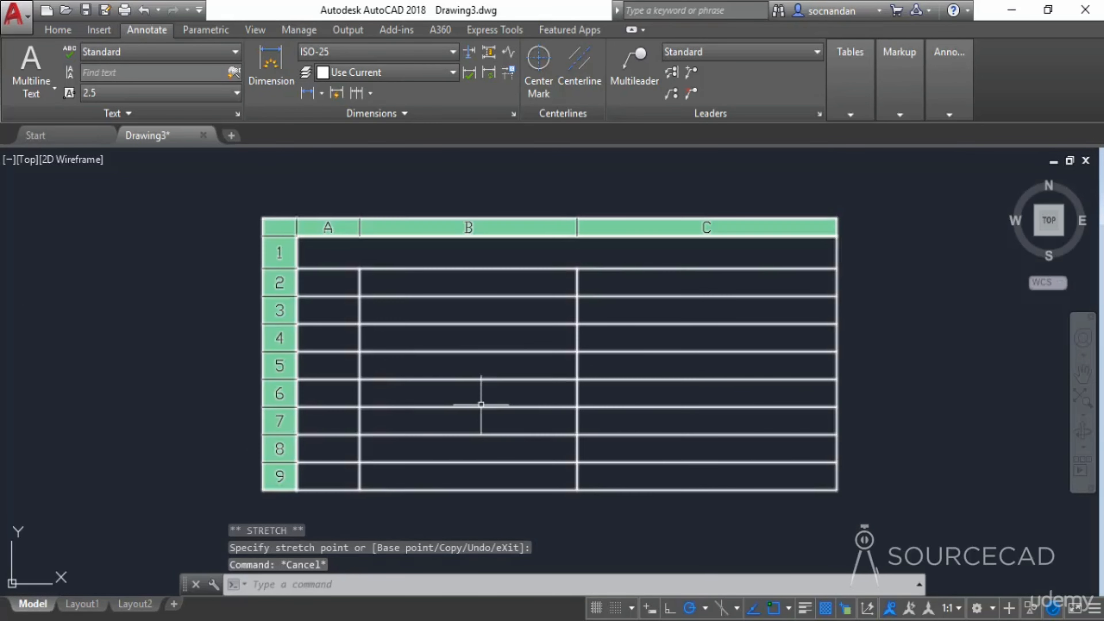
Step: Enter "Marks Statement" as the heading in the table's merged title row
{"action": "left_click", "coordinate": [553, 250]}
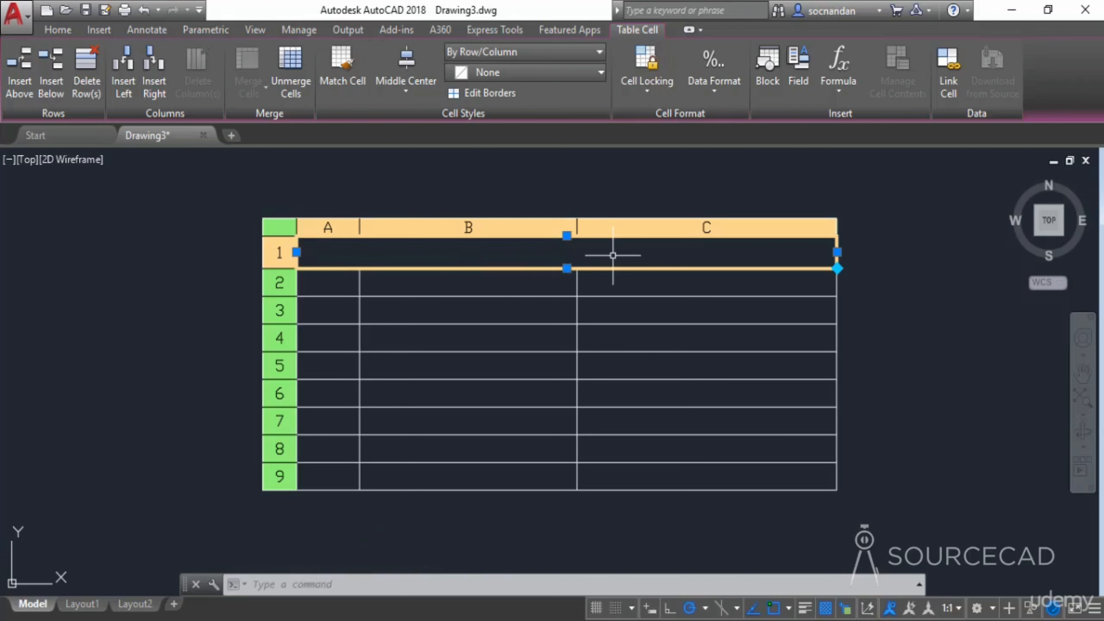
{"action": "type", "text": "Marks Statement"}
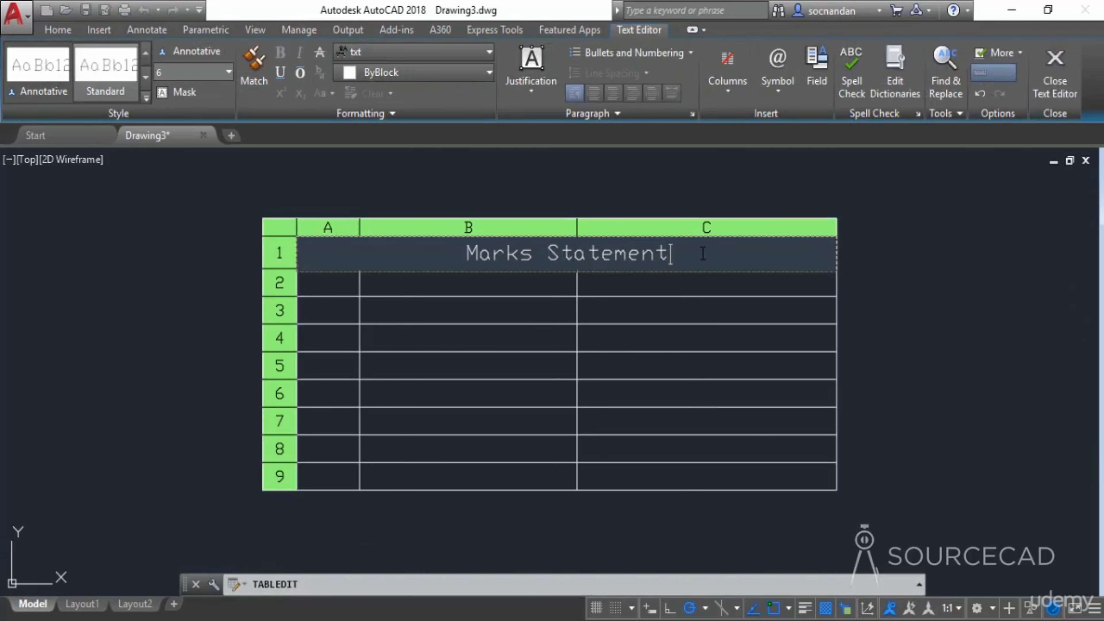
{"action": "left_click", "coordinate": [820, 204]}
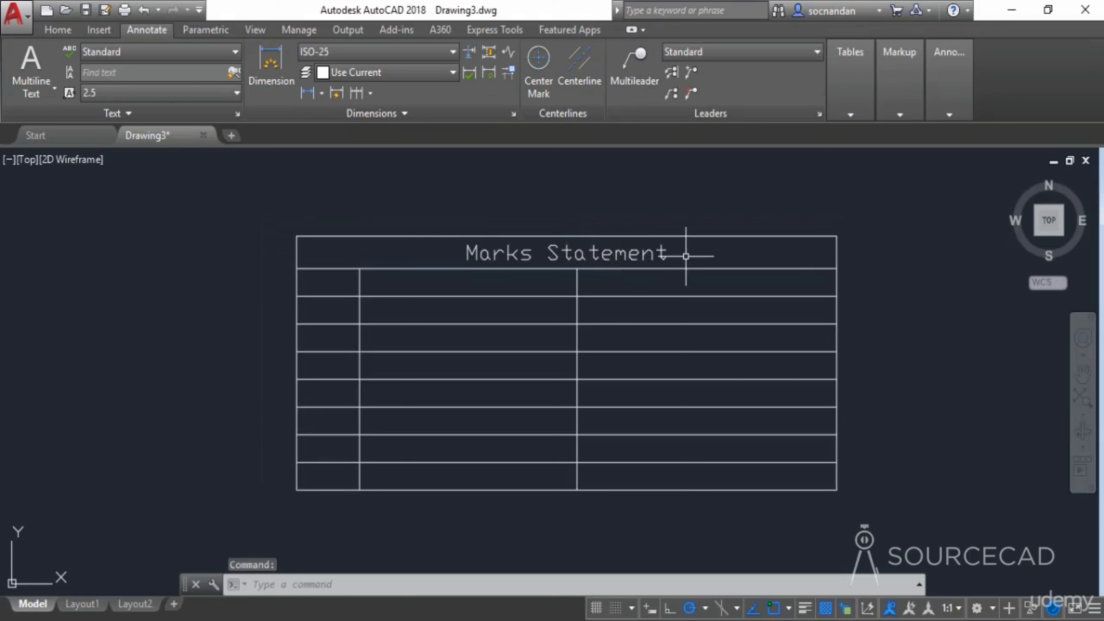
Step: Enter 1 in cell A2 and 2 in cell A3 of the table
{"action": "left_click", "coordinate": [331, 283]}
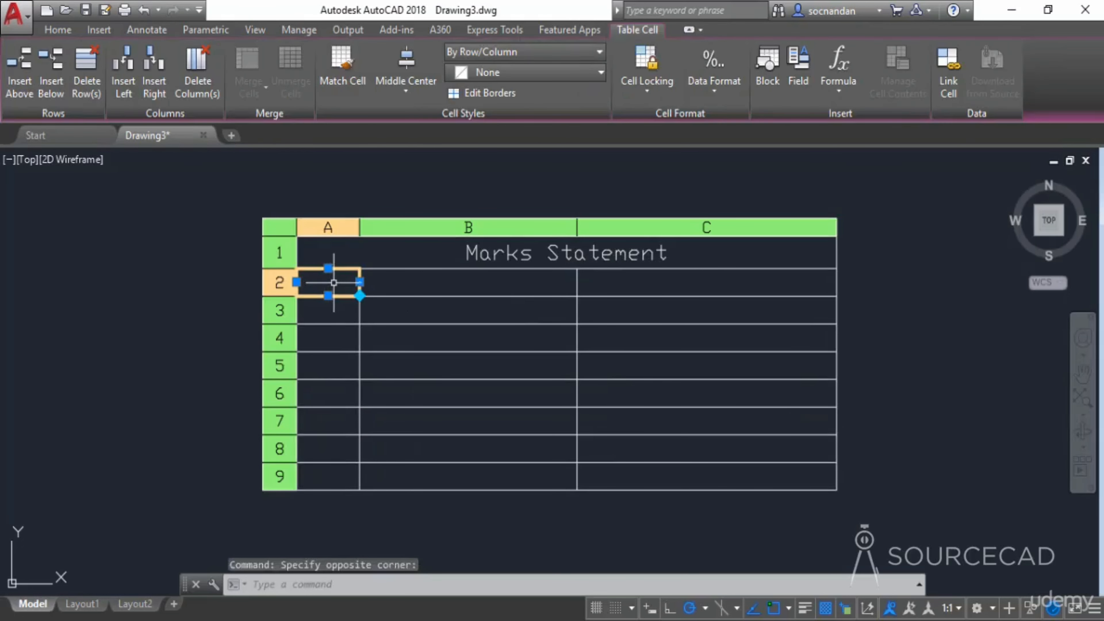
{"action": "type", "text": "1"}
{"action": "left_click", "coordinate": [334, 312]}
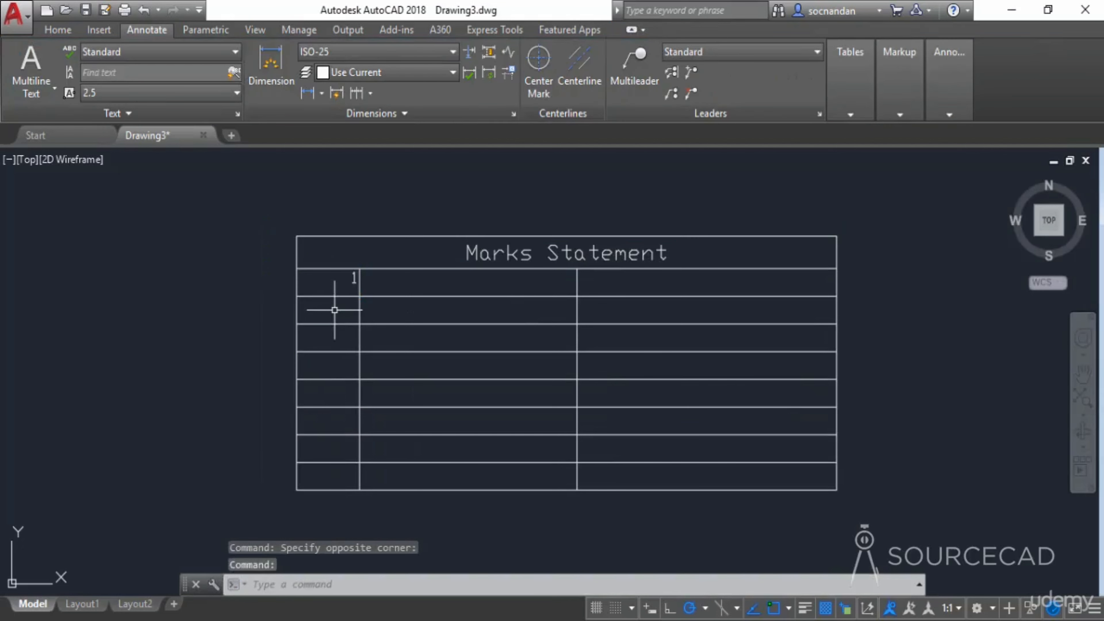
{"action": "left_click", "coordinate": [334, 310]}
{"action": "type", "text": "2"}
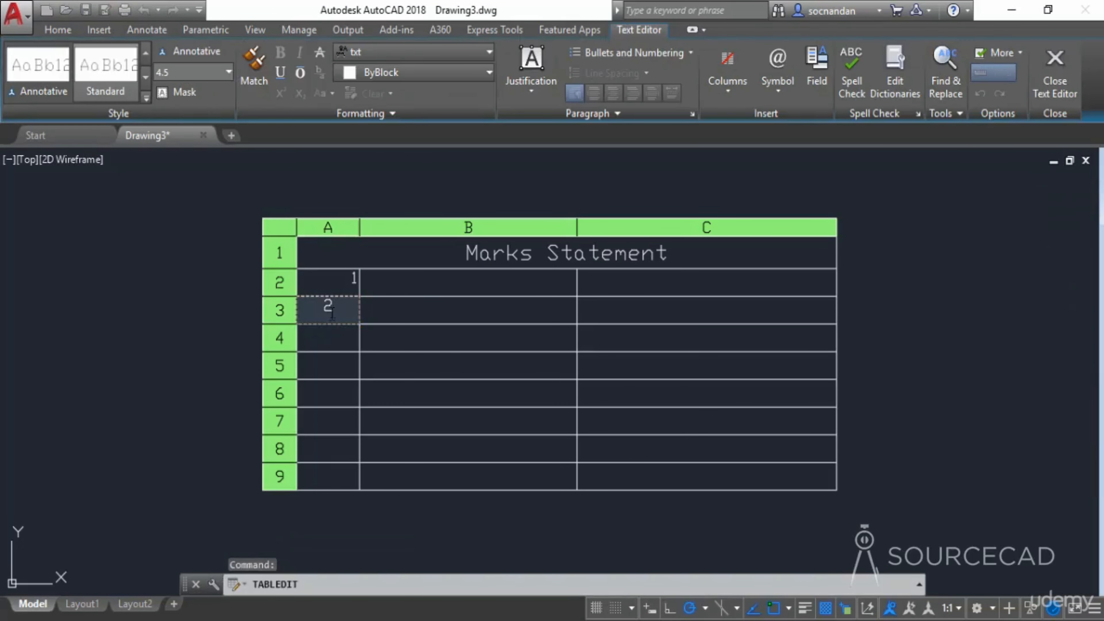
{"action": "left_click", "coordinate": [345, 291]}
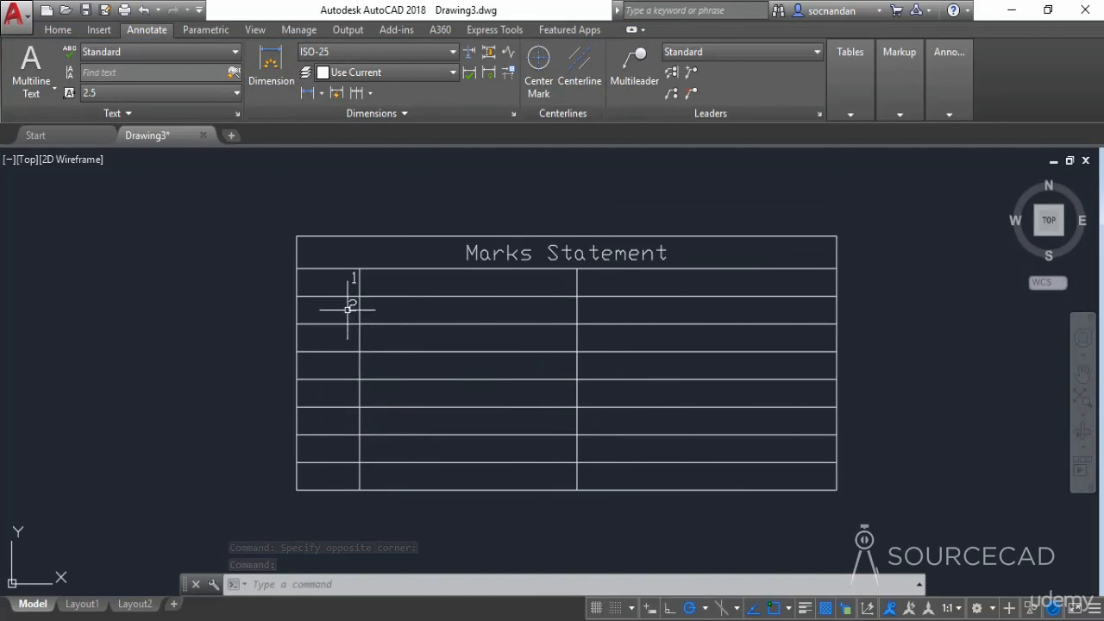
Step: AutoFill the number series from cells A2 and A3 down through cell A8
{"action": "left_click_drag", "start_coordinate": [345, 283], "coordinate": [328, 324]}
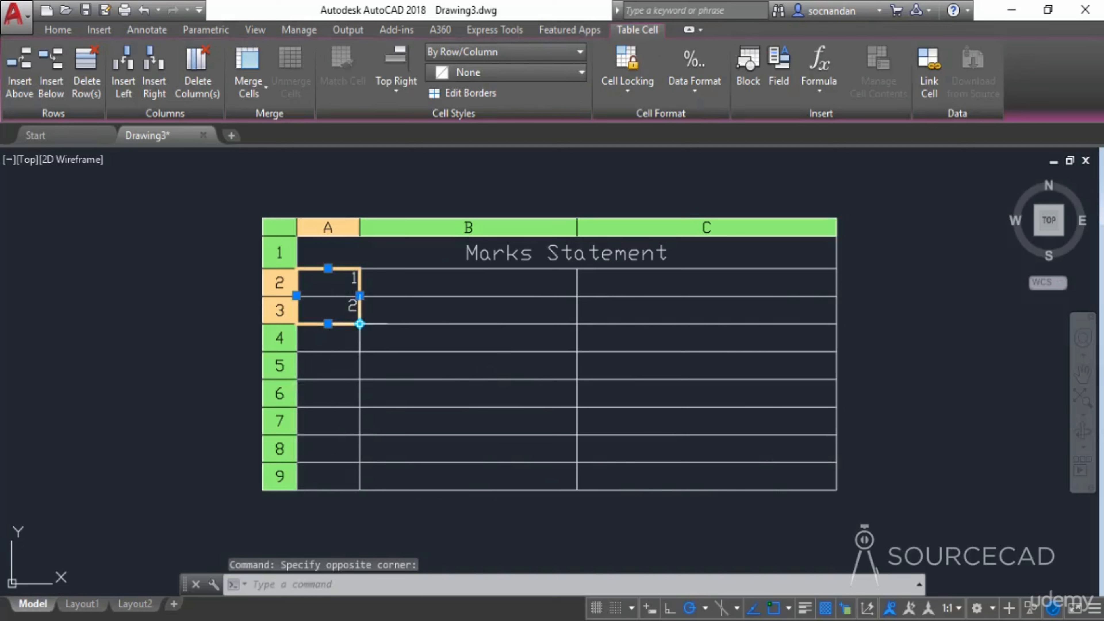
{"action": "left_click", "coordinate": [360, 324]}
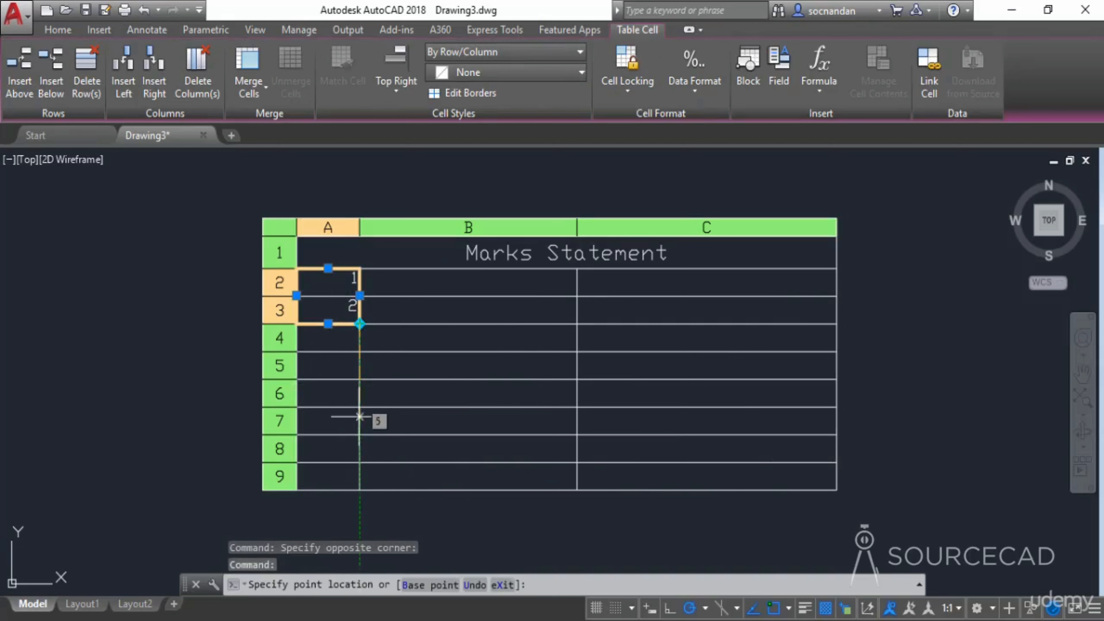
{"action": "left_click", "coordinate": [350, 435]}
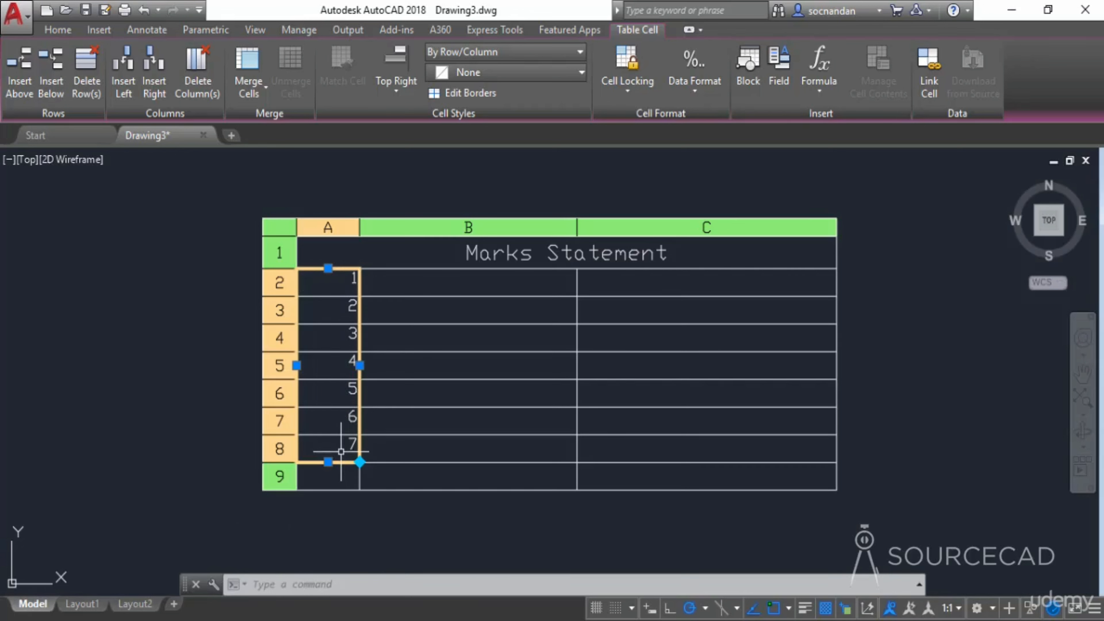
{"action": "left_click", "coordinate": [375, 504]}
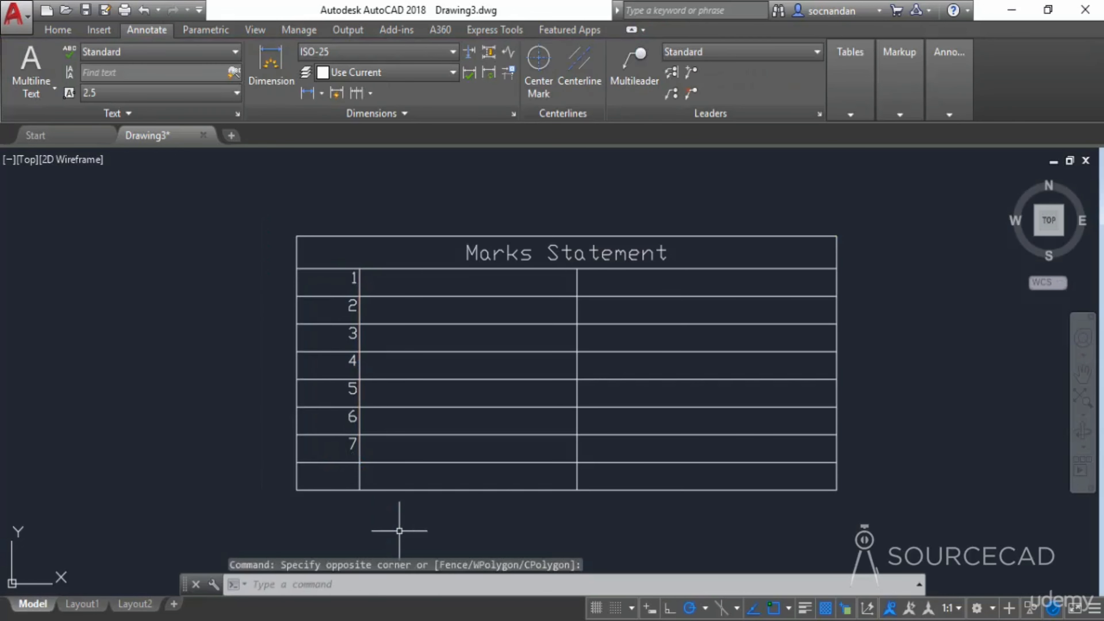
Step: Set the alignment of the numbered cells A2 through A8 to Middle Center
{"action": "left_click", "coordinate": [353, 276]}
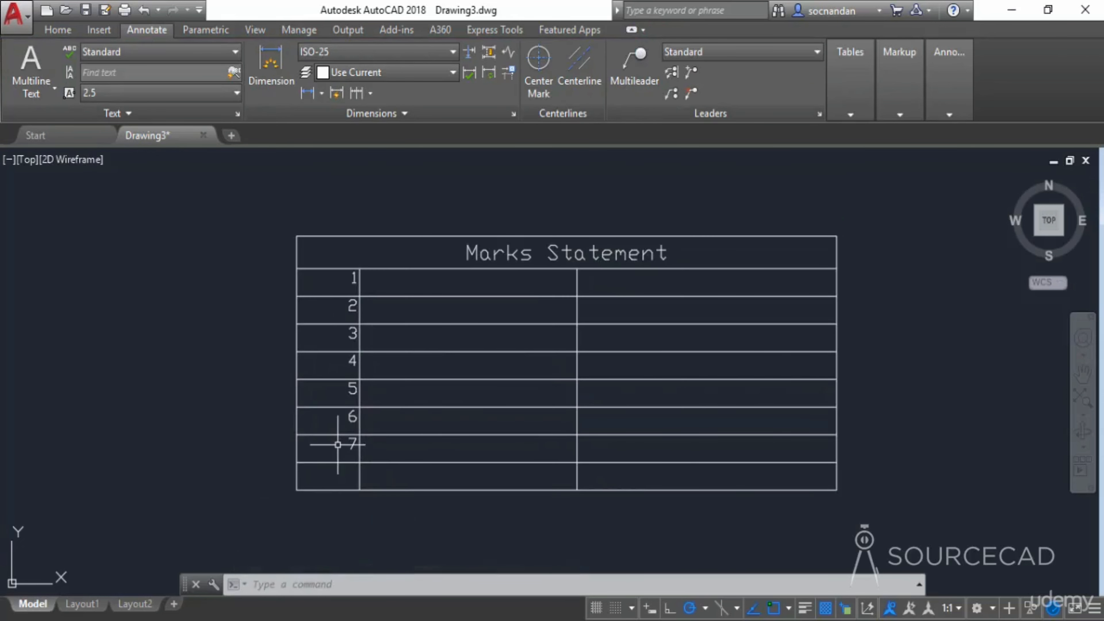
{"action": "left_click", "coordinate": [338, 445]}
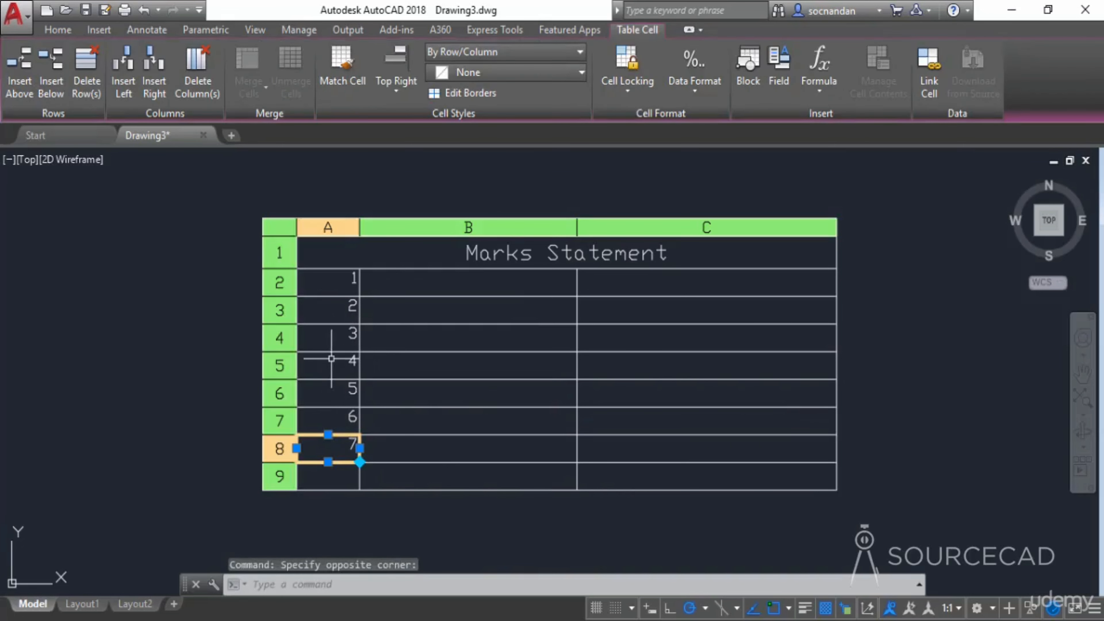
{"action": "left_click", "coordinate": [340, 281]}
{"action": "left_click", "coordinate": [339, 281]}
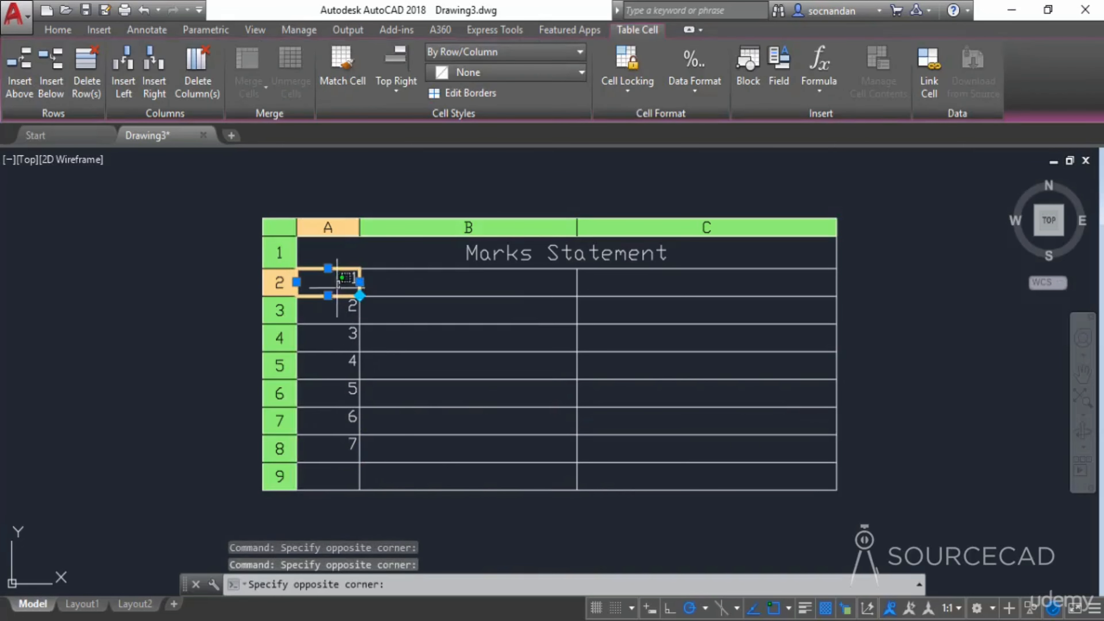
{"action": "left_click", "coordinate": [319, 448]}
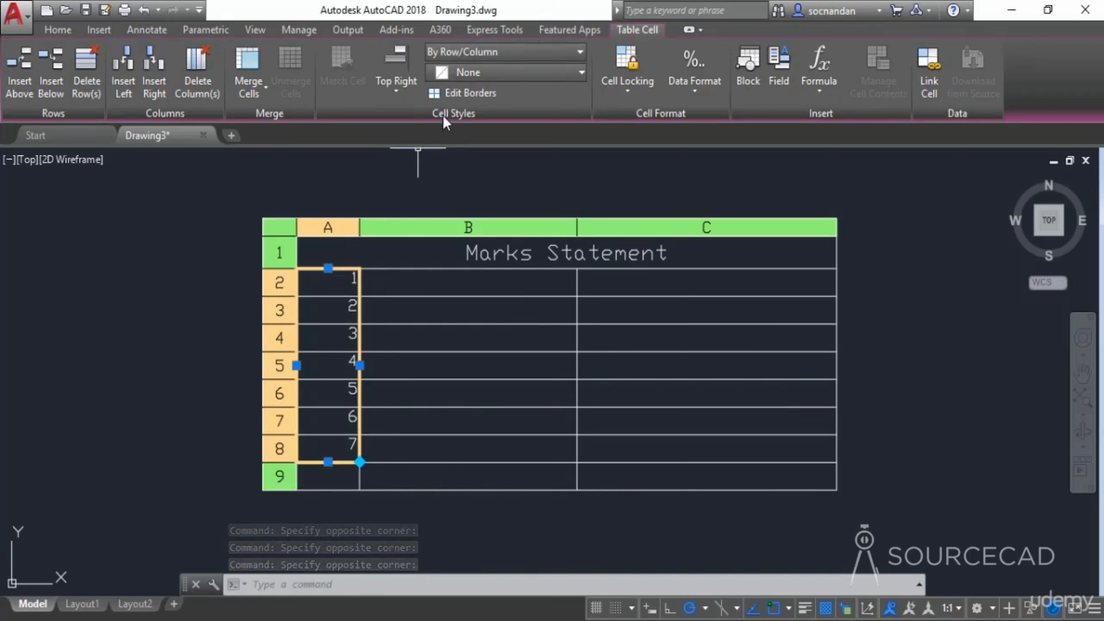
{"action": "left_click", "coordinate": [403, 79]}
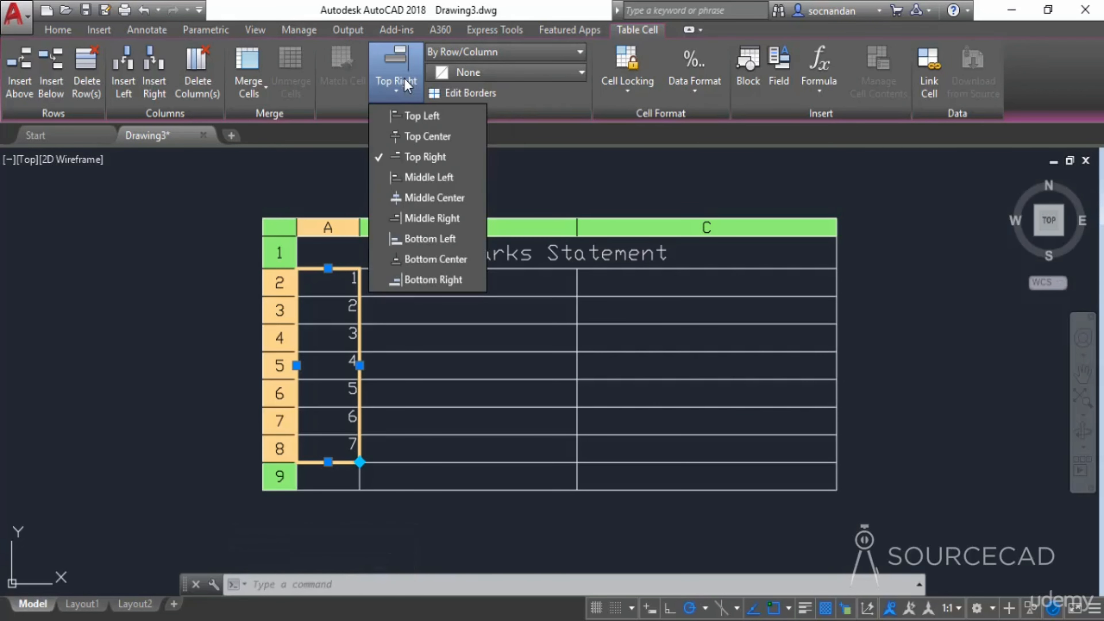
{"action": "left_click", "coordinate": [431, 198]}
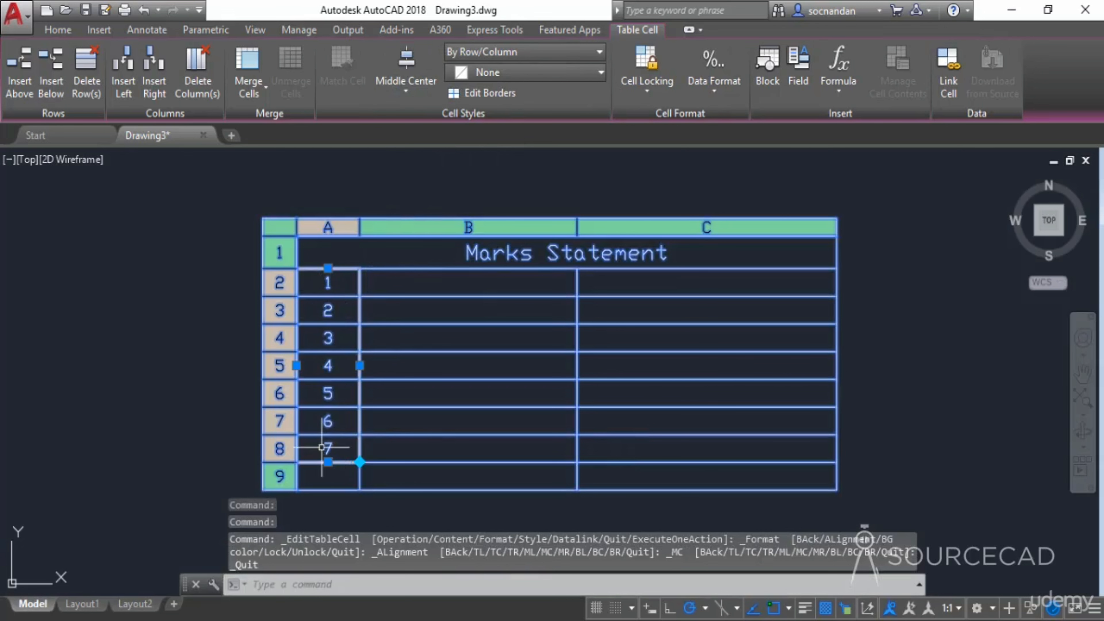
{"action": "key", "text": "Escape"}
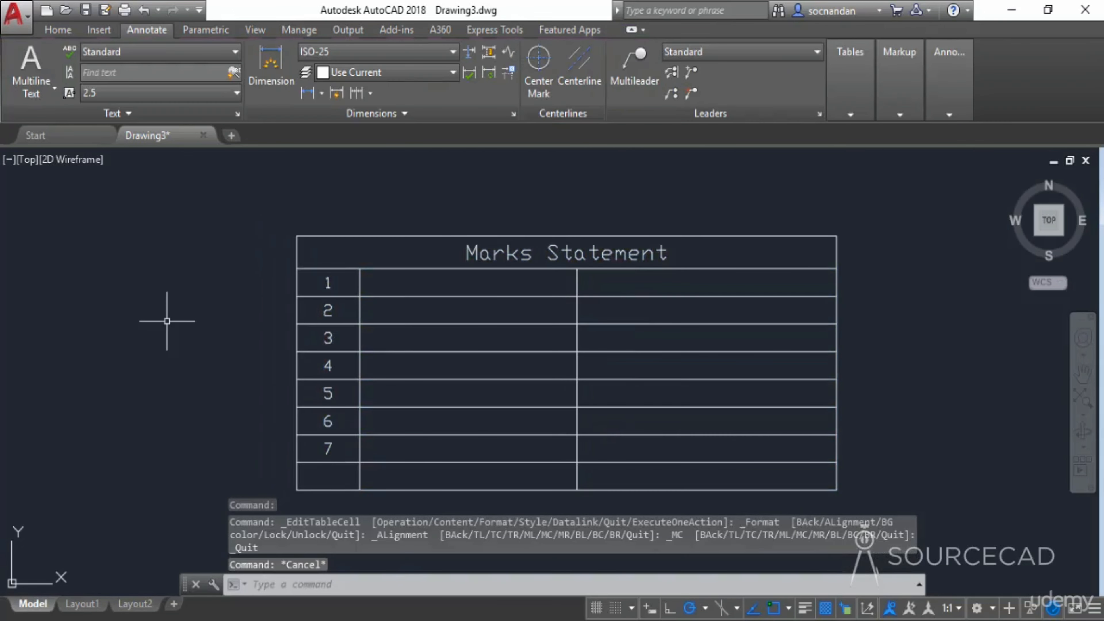
Step: Insert a row below row 9 of the table, and delete the selected row 9
{"action": "middle_click_drag", "start_coordinate": [167, 321], "coordinate": [162, 279]}
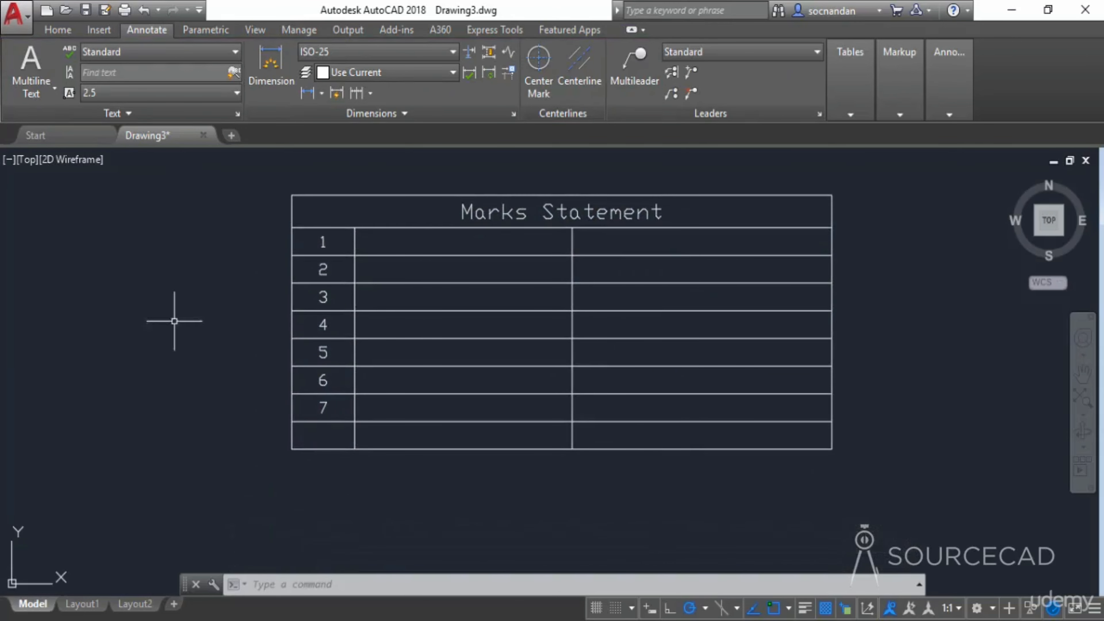
{"action": "left_click", "coordinate": [317, 432]}
{"action": "left_click", "coordinate": [320, 433]}
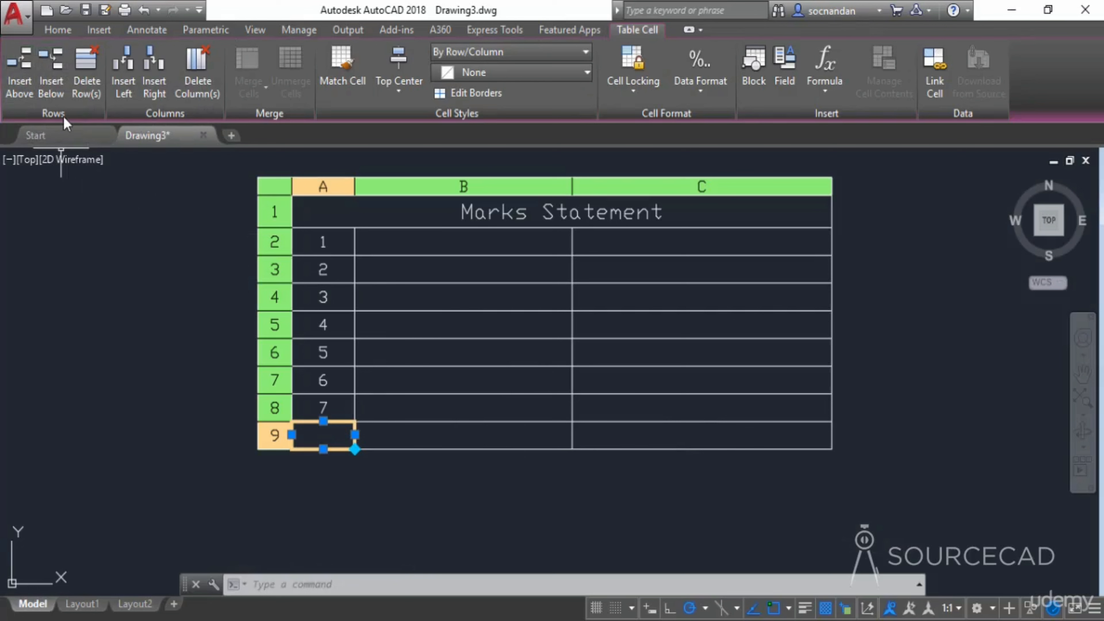
{"action": "left_click", "coordinate": [55, 68]}
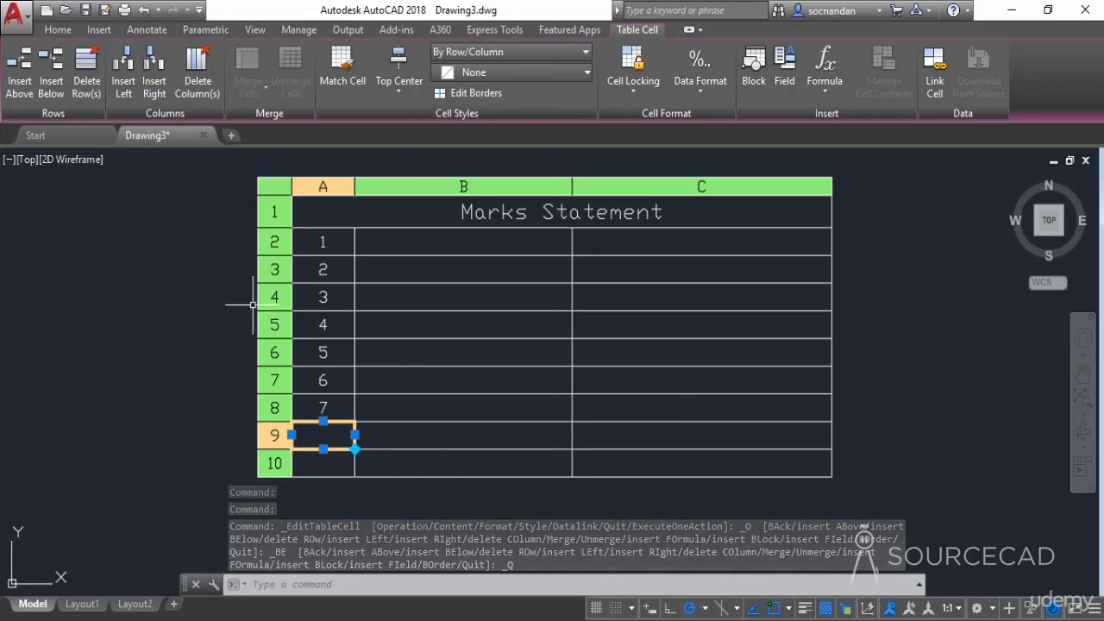
{"action": "left_click", "coordinate": [89, 69]}
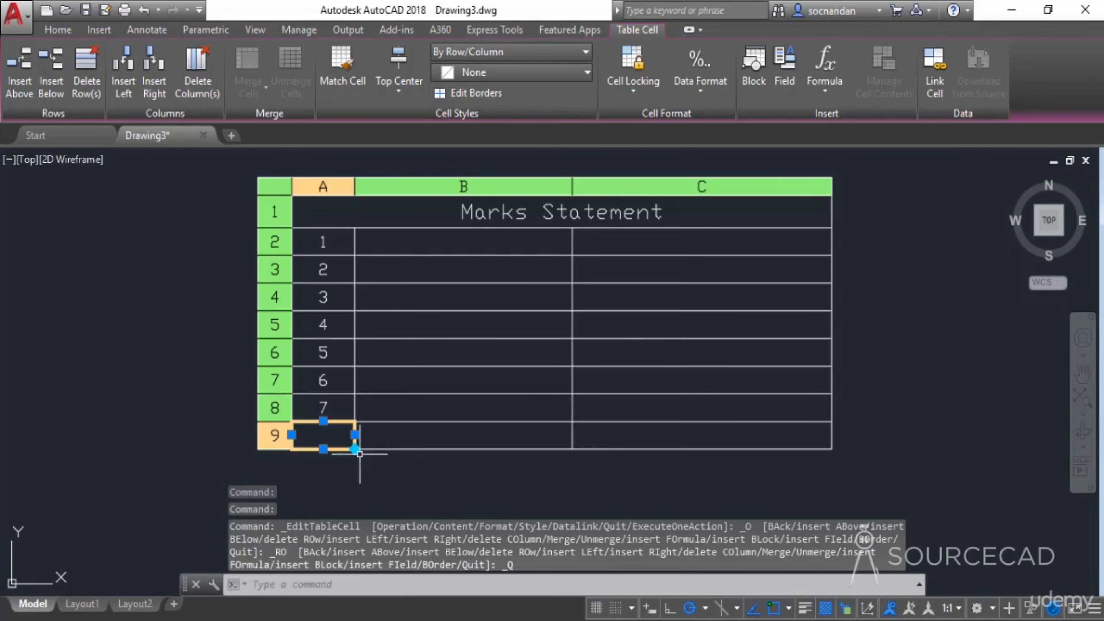
Step: Insert a column to the right of column B, delete the selected column B, and clear the cell selection
{"action": "left_click", "coordinate": [515, 433]}
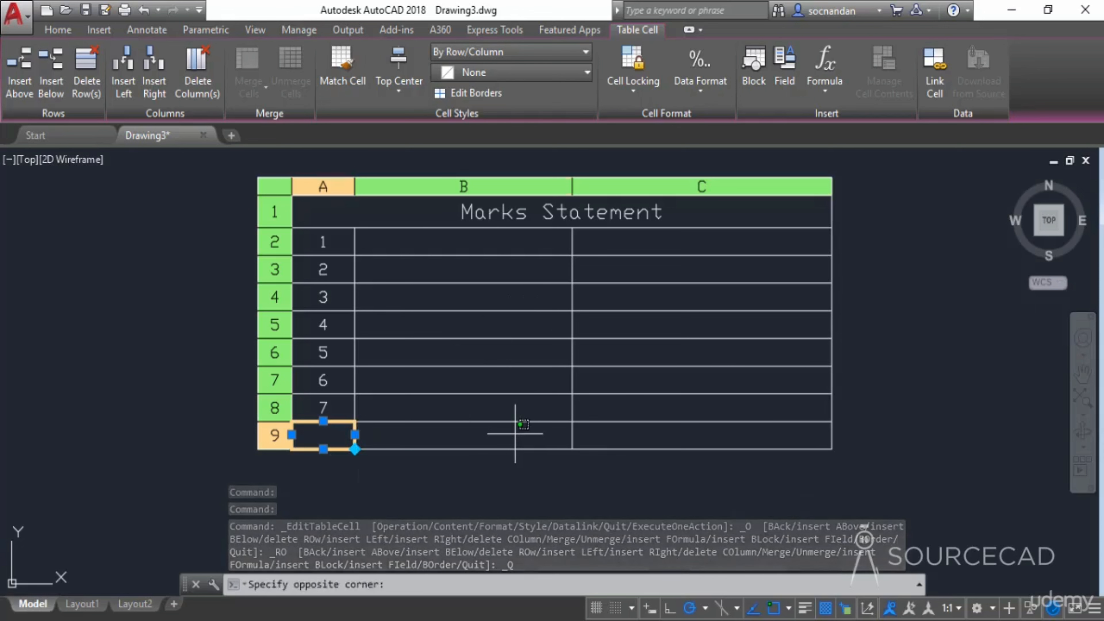
{"action": "left_click", "coordinate": [515, 433]}
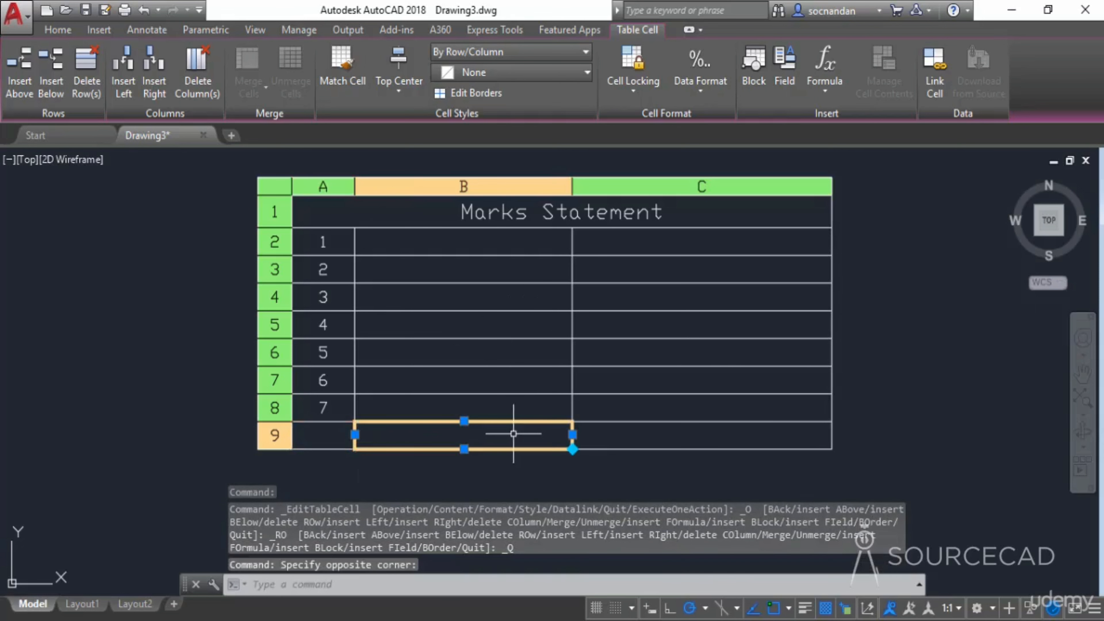
{"action": "left_click", "coordinate": [153, 77]}
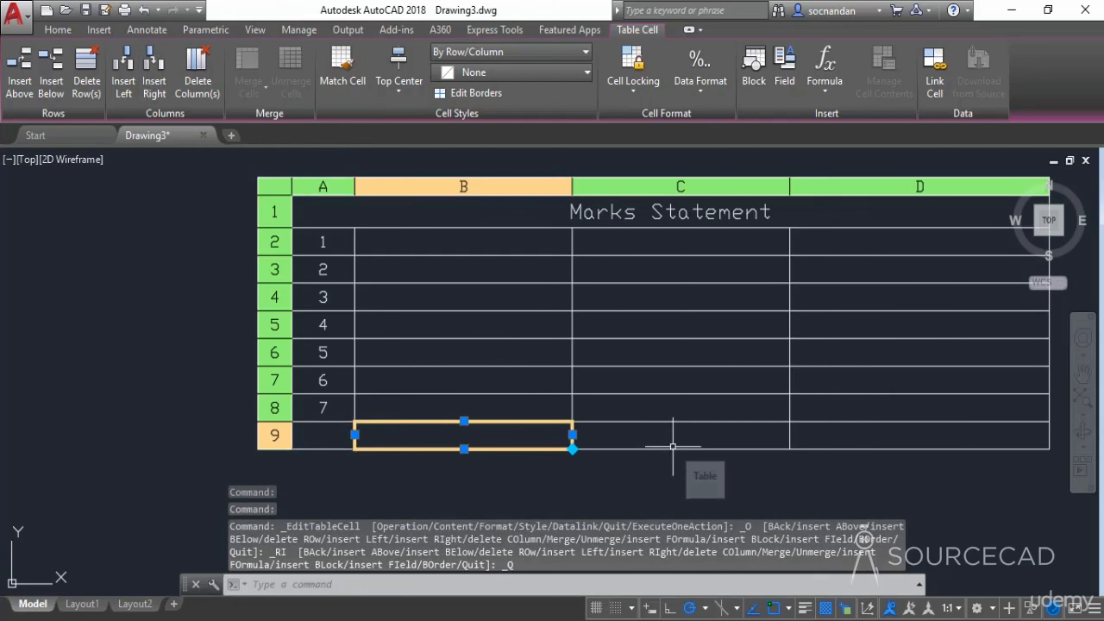
{"action": "left_click", "coordinate": [204, 80]}
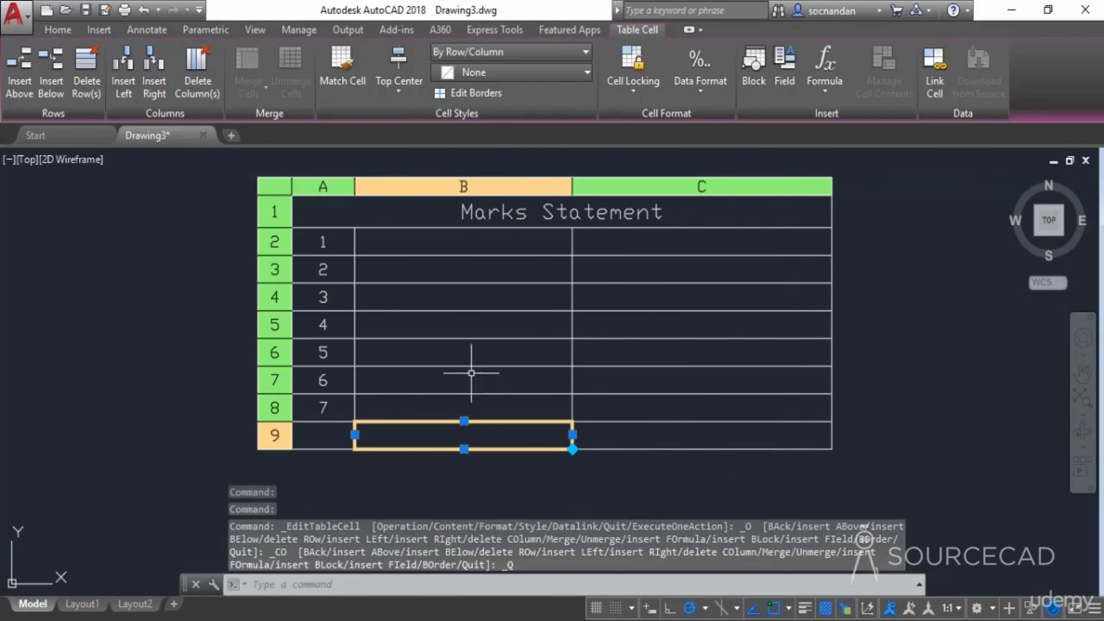
{"action": "left_click", "coordinate": [483, 478]}
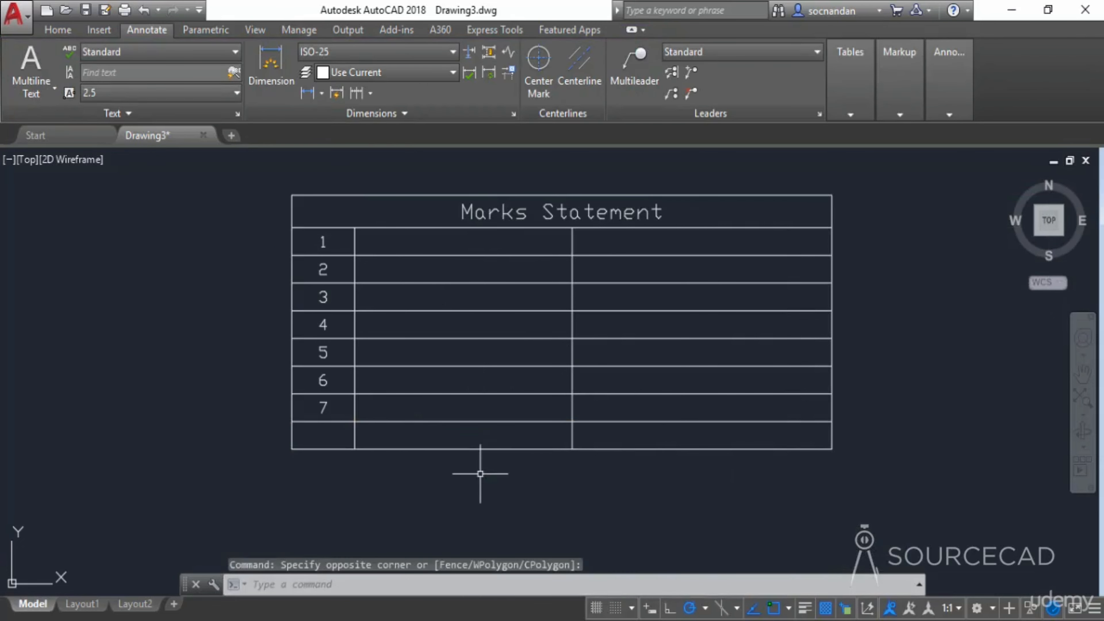
Step: Fill the "Marks Statement" title cell with the light pink background color 221,179,212
{"action": "left_click", "coordinate": [328, 296]}
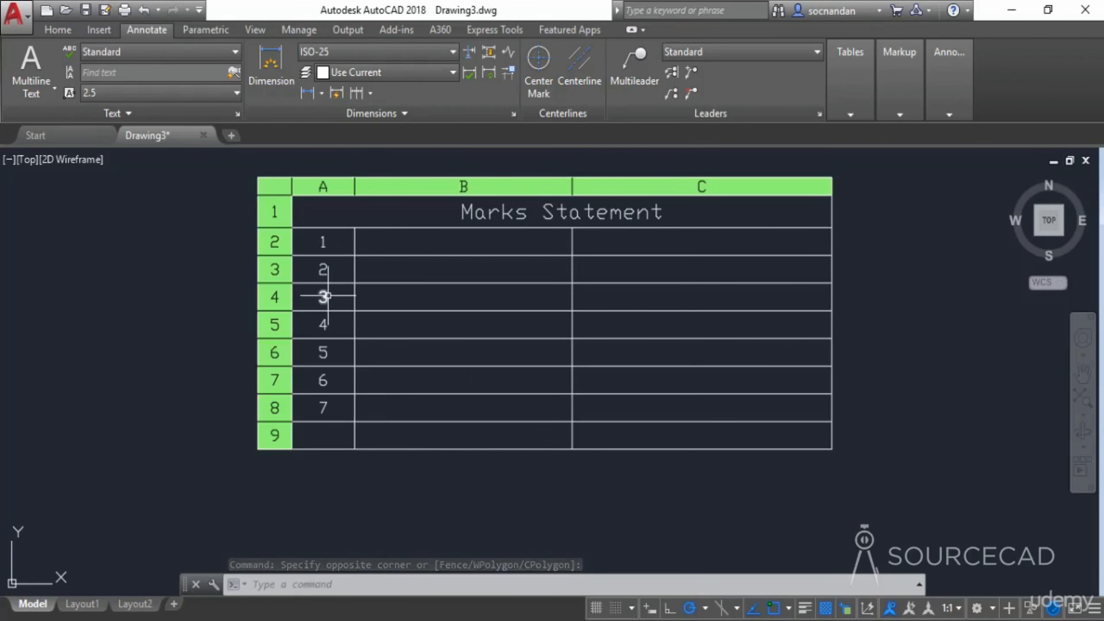
{"action": "key", "text": "Escape"}
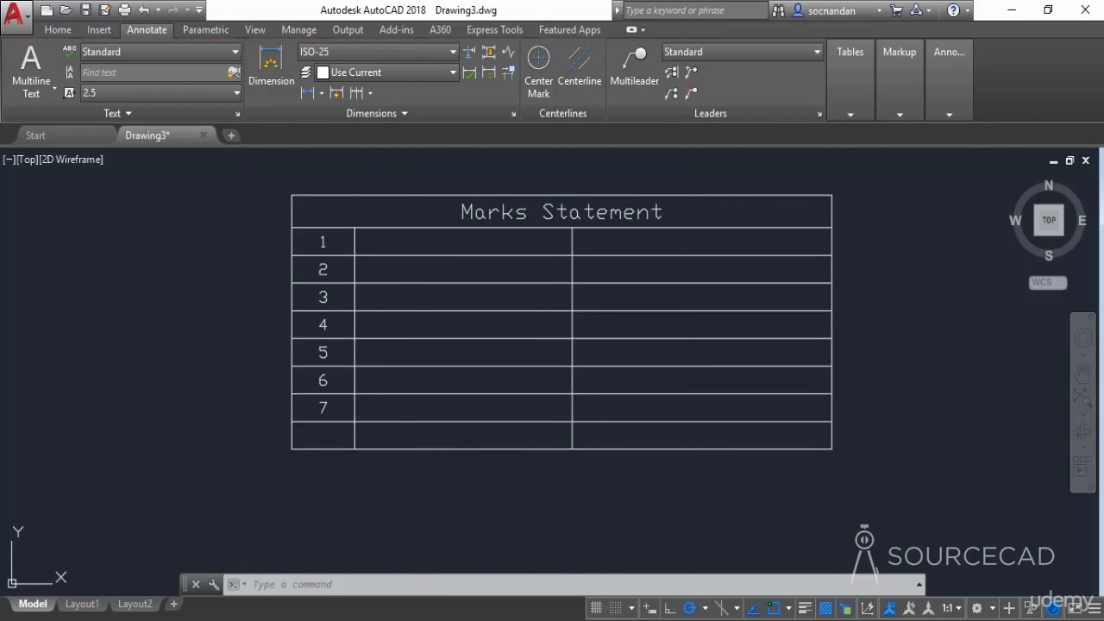
{"action": "left_click", "coordinate": [404, 213]}
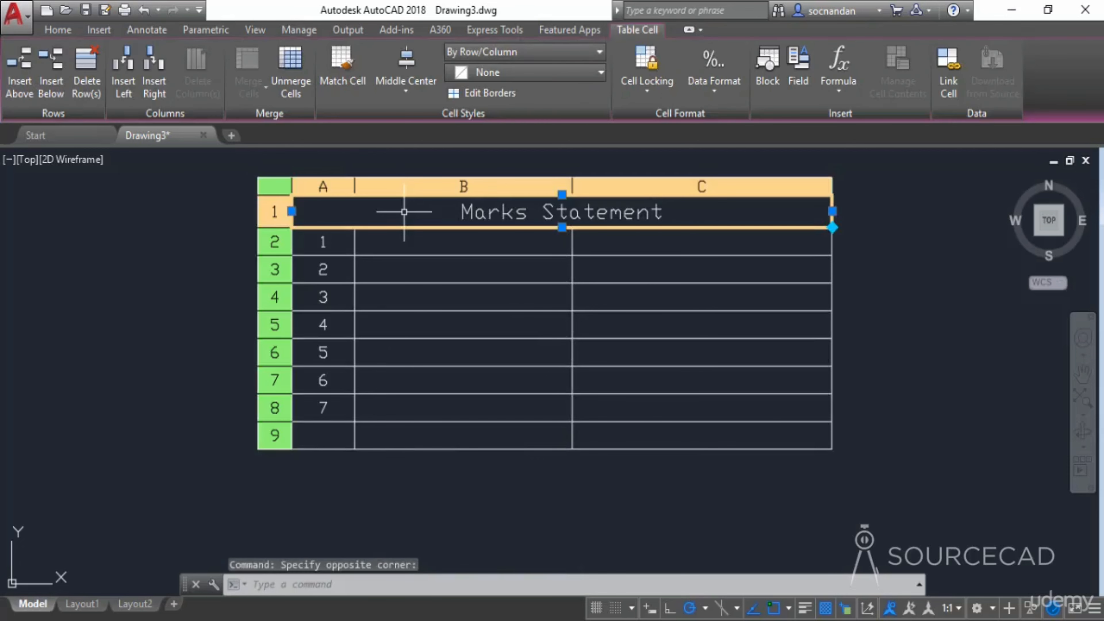
{"action": "left_click", "coordinate": [552, 73]}
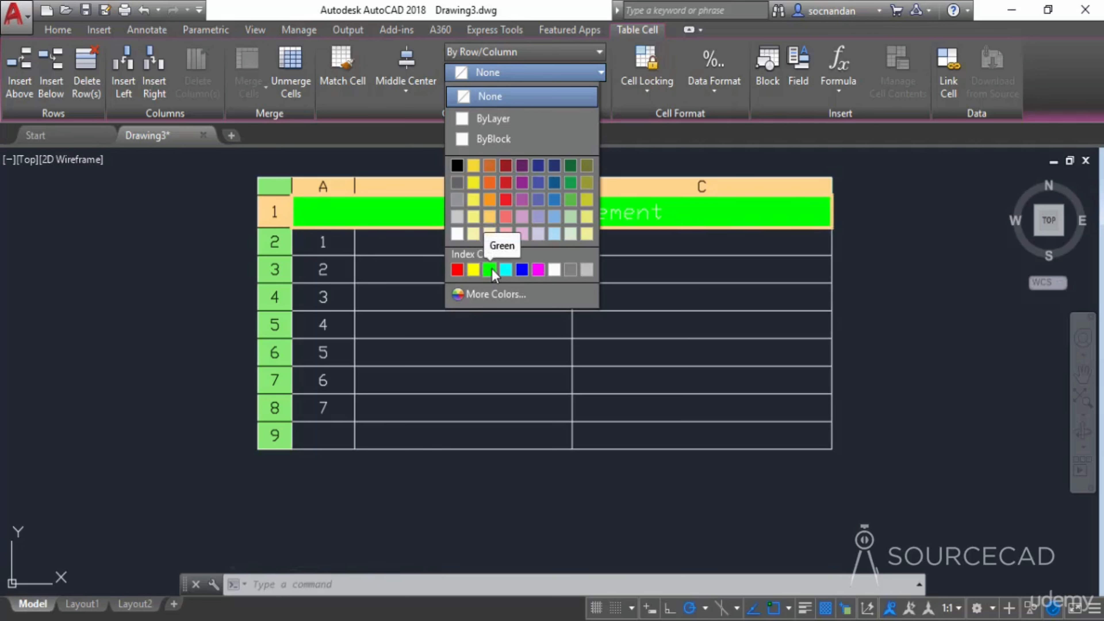
{"action": "left_click", "coordinate": [526, 235]}
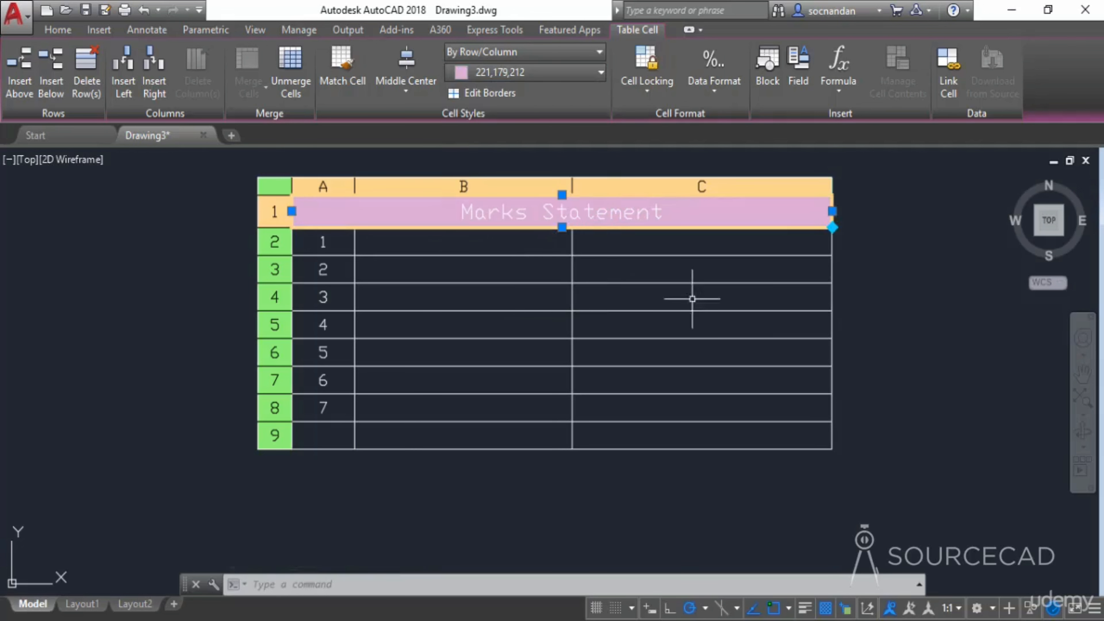
{"action": "left_click", "coordinate": [932, 342]}
{"action": "key", "text": "Escape"}
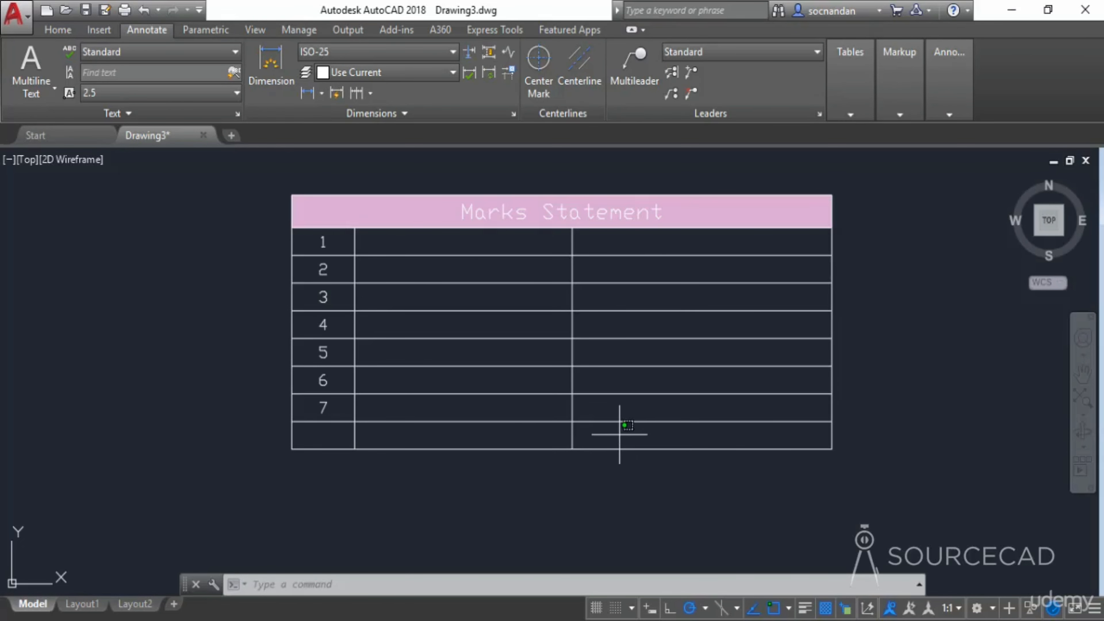
Step: Merge cells B9 and C9 in the table's last row with Merge All, and clear the cell selection
{"action": "left_click_drag", "start_coordinate": [620, 434], "coordinate": [513, 434]}
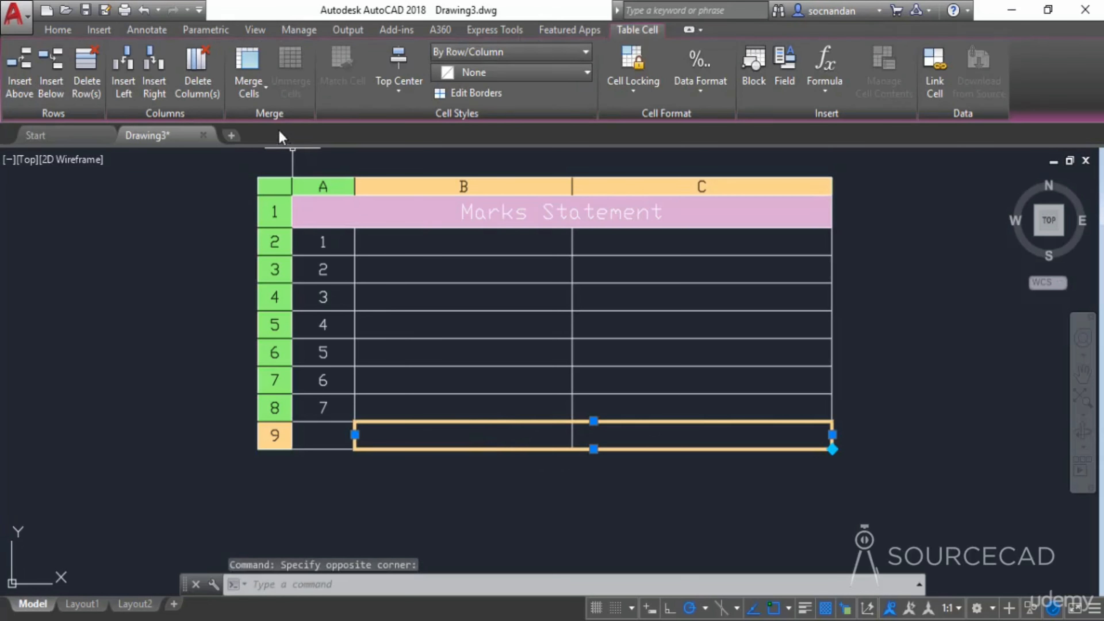
{"action": "left_click", "coordinate": [251, 86]}
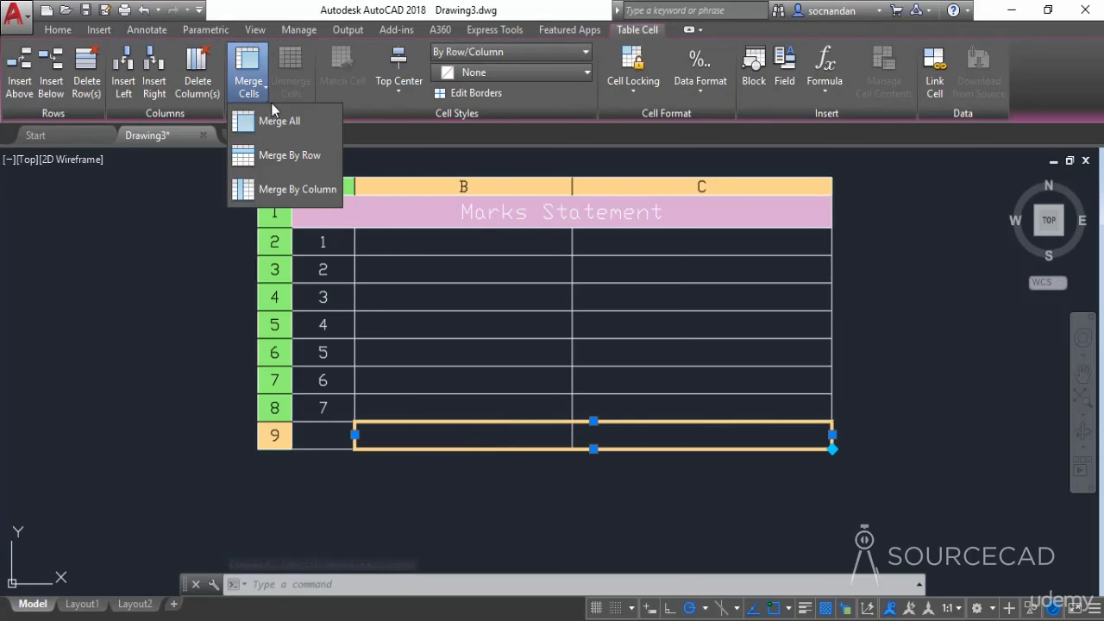
{"action": "left_click", "coordinate": [299, 125]}
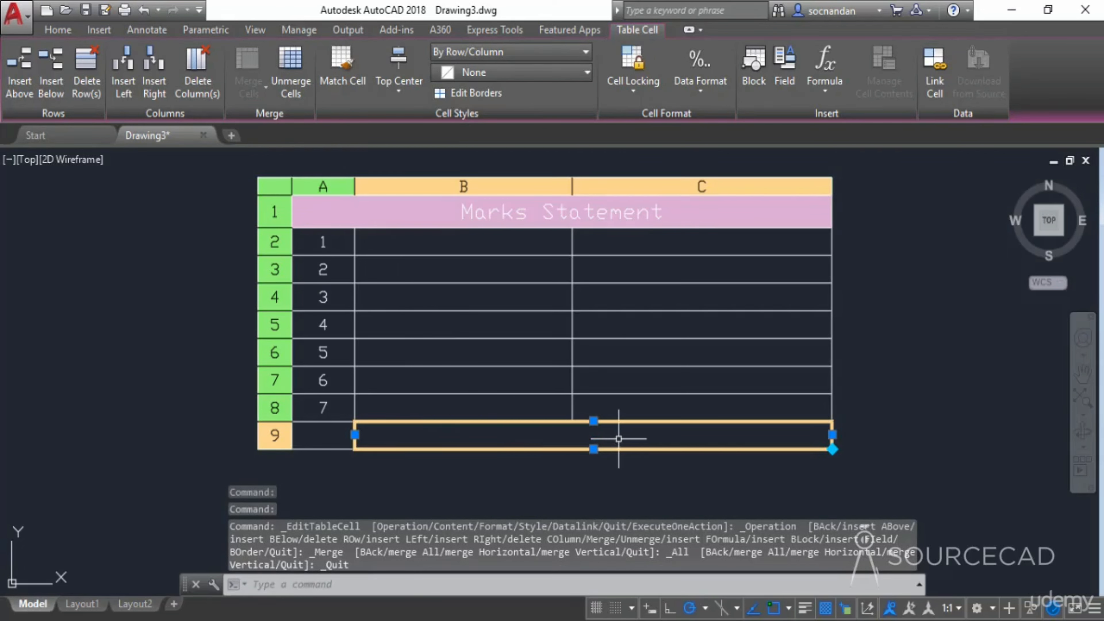
{"action": "key", "text": "Escape"}
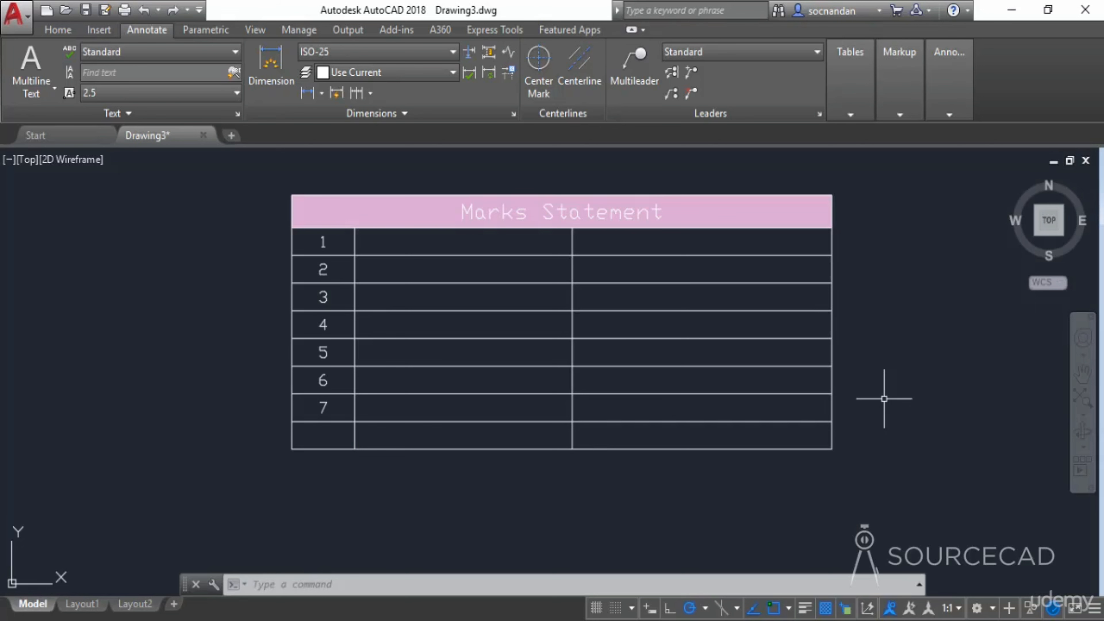
Step: Lock both the content and the format of the "Marks Statement" title cell, and check its lock state
{"action": "left_click", "coordinate": [738, 212]}
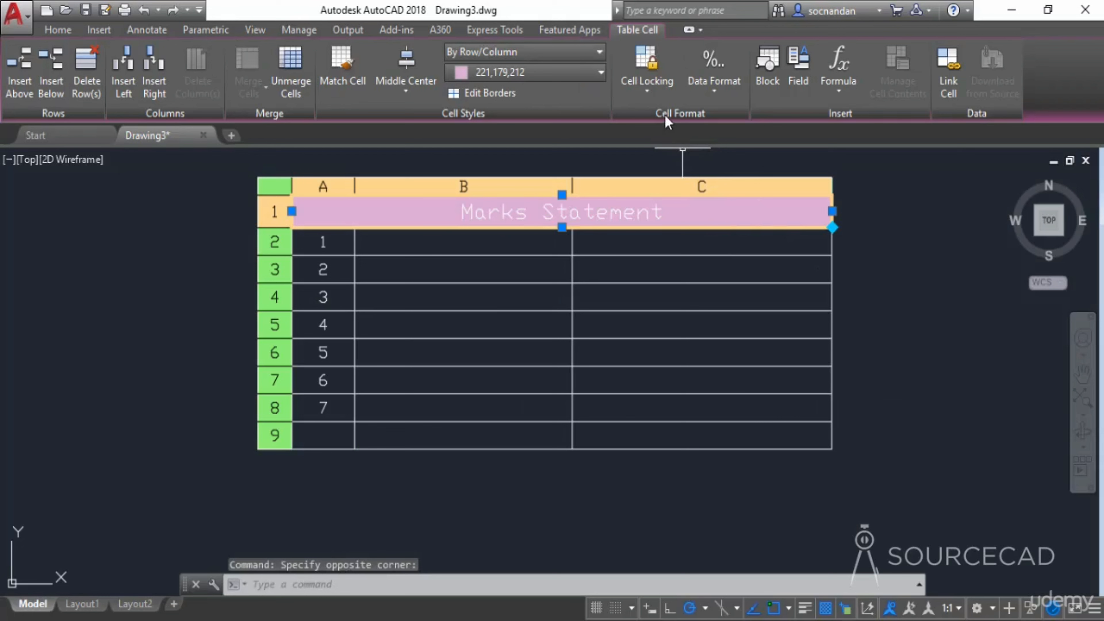
{"action": "left_click", "coordinate": [656, 96]}
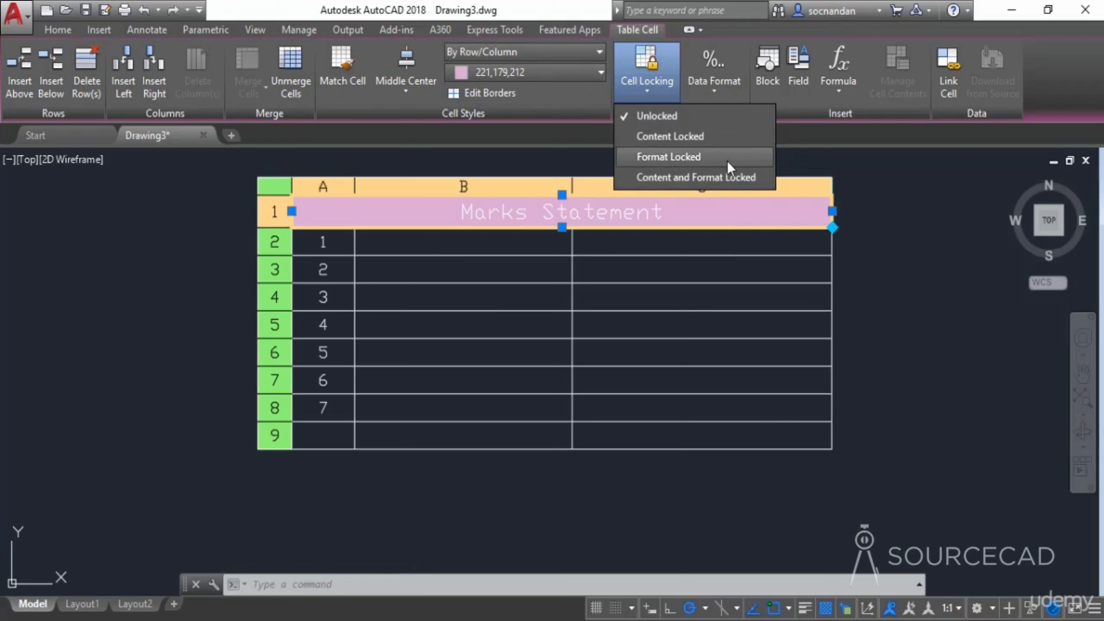
{"action": "left_click", "coordinate": [650, 179]}
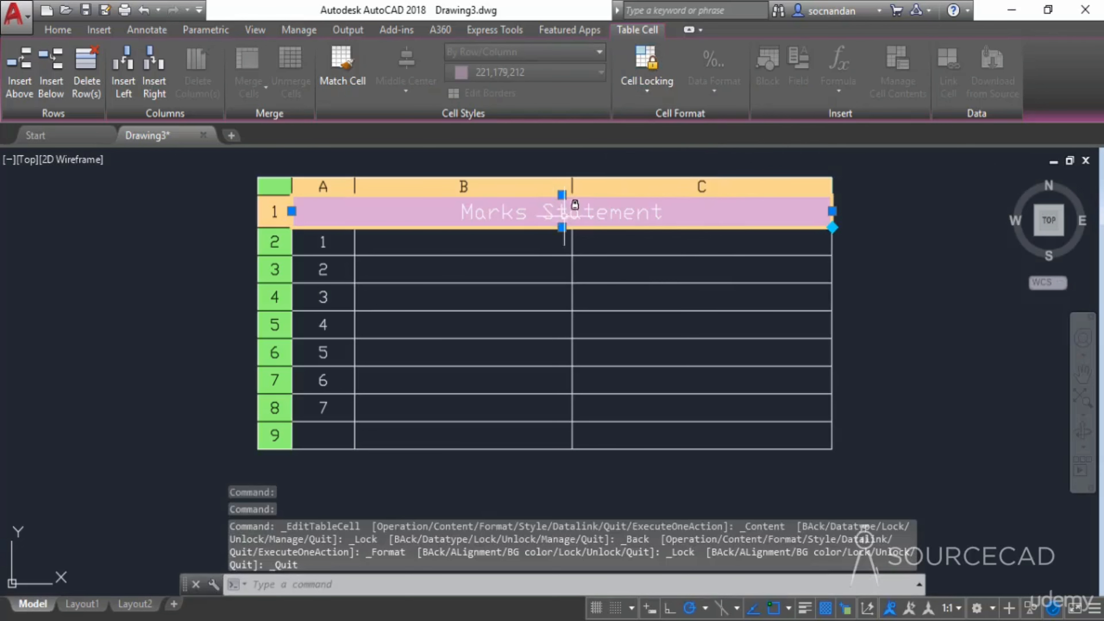
{"action": "mouse_move", "coordinate": [718, 209]}
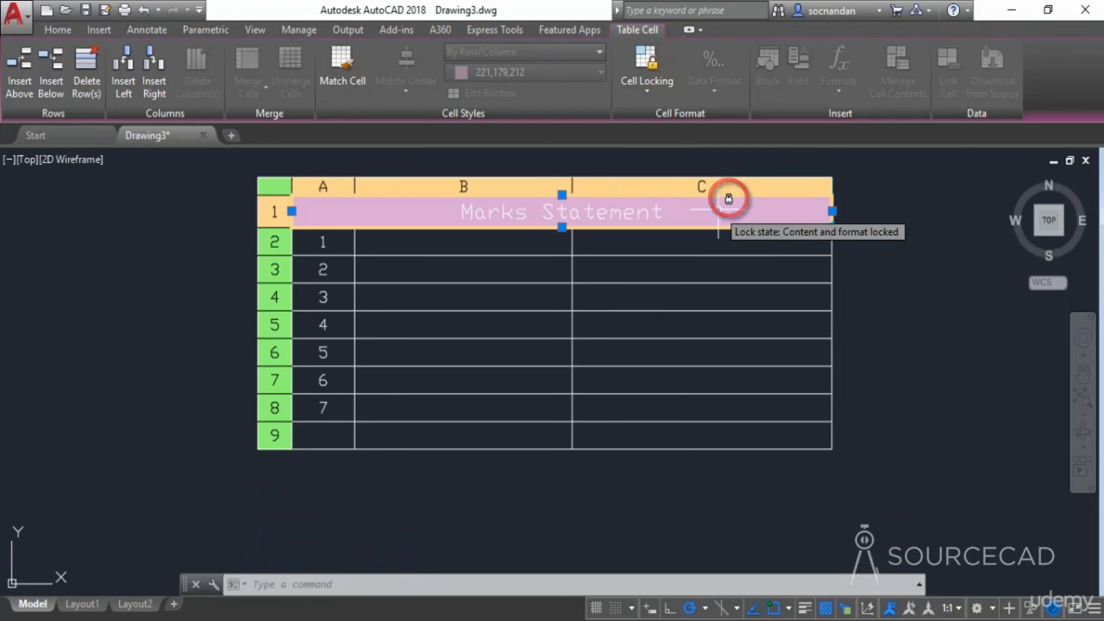
Step: Set the locked title cell back to Unlocked and clear the cell selection
{"action": "left_click", "coordinate": [647, 87]}
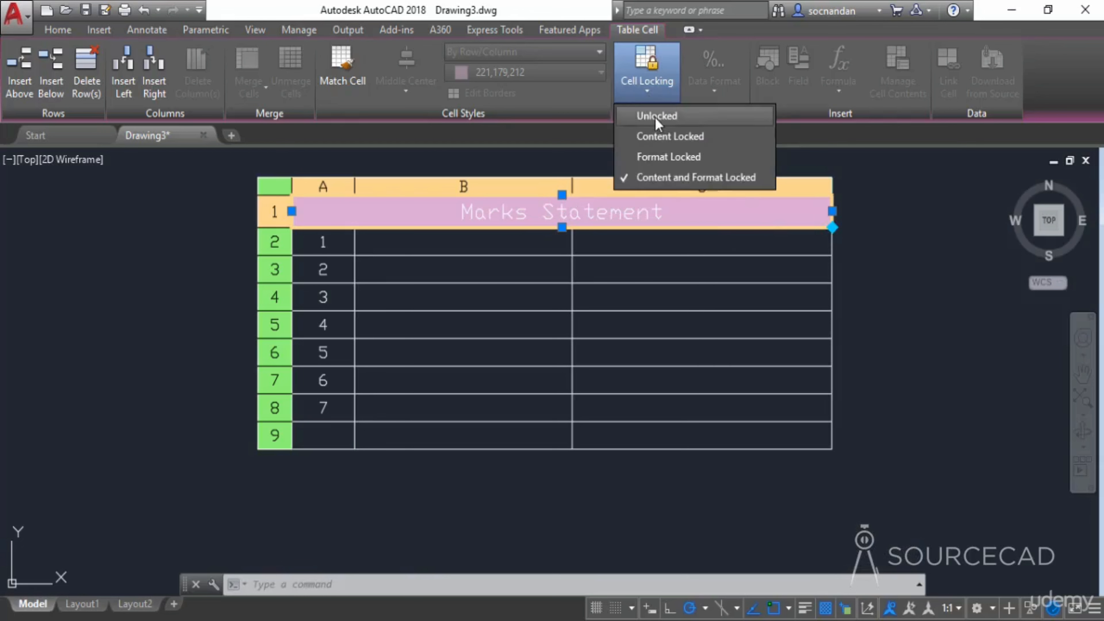
{"action": "left_click", "coordinate": [661, 115]}
{"action": "key", "text": "Escape"}
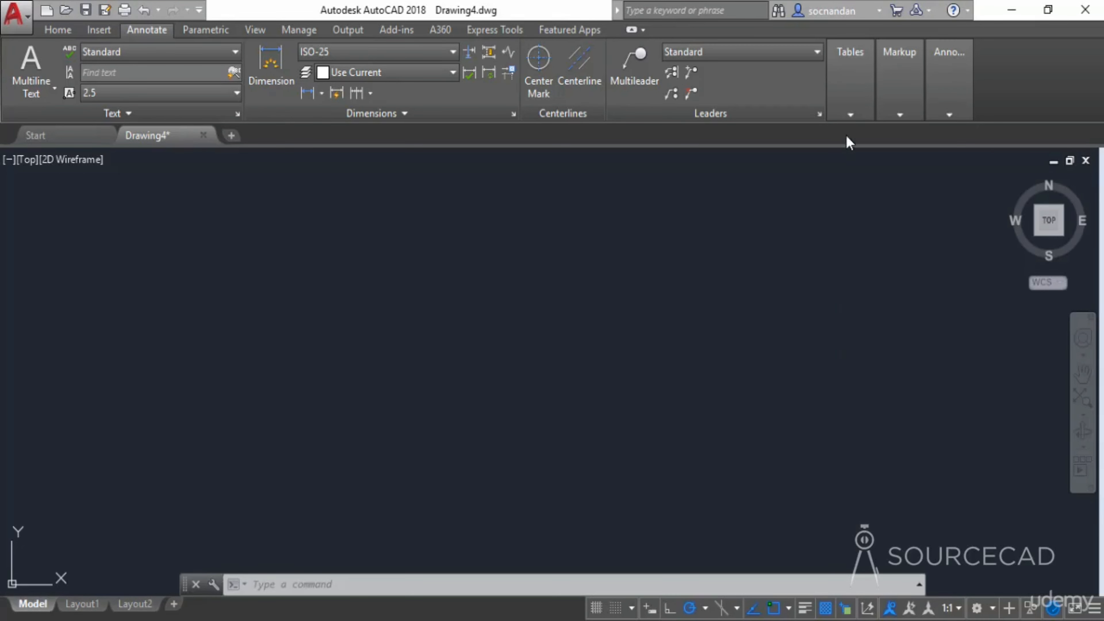
Step: Create a new table style named My Style, starting with the Standard style, and open its settings
{"action": "left_click", "coordinate": [850, 112]}
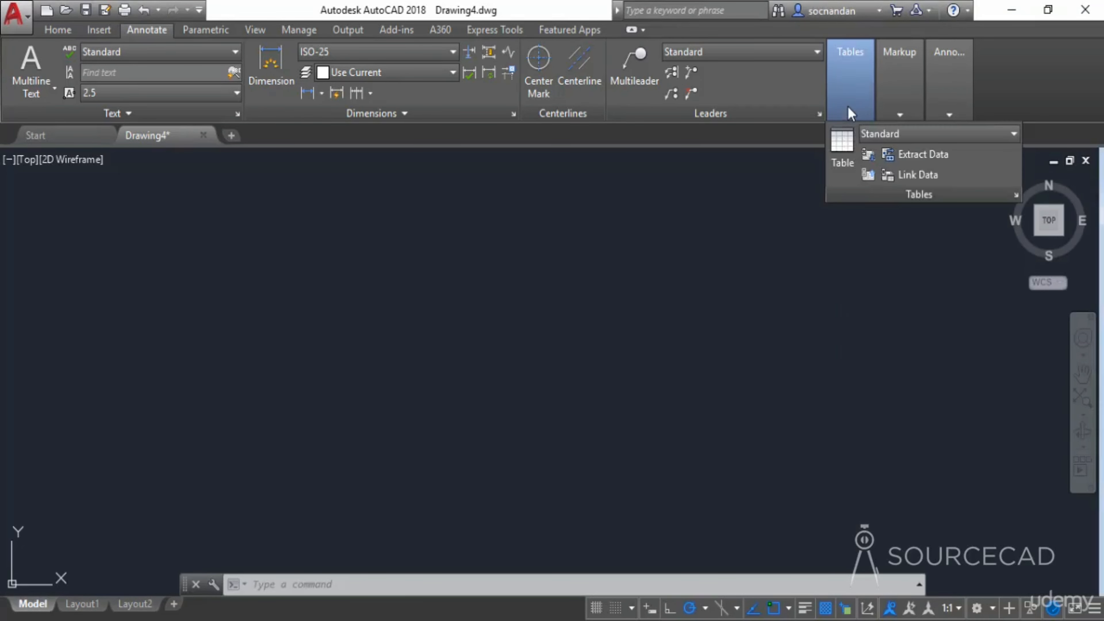
{"action": "left_click", "coordinate": [963, 135]}
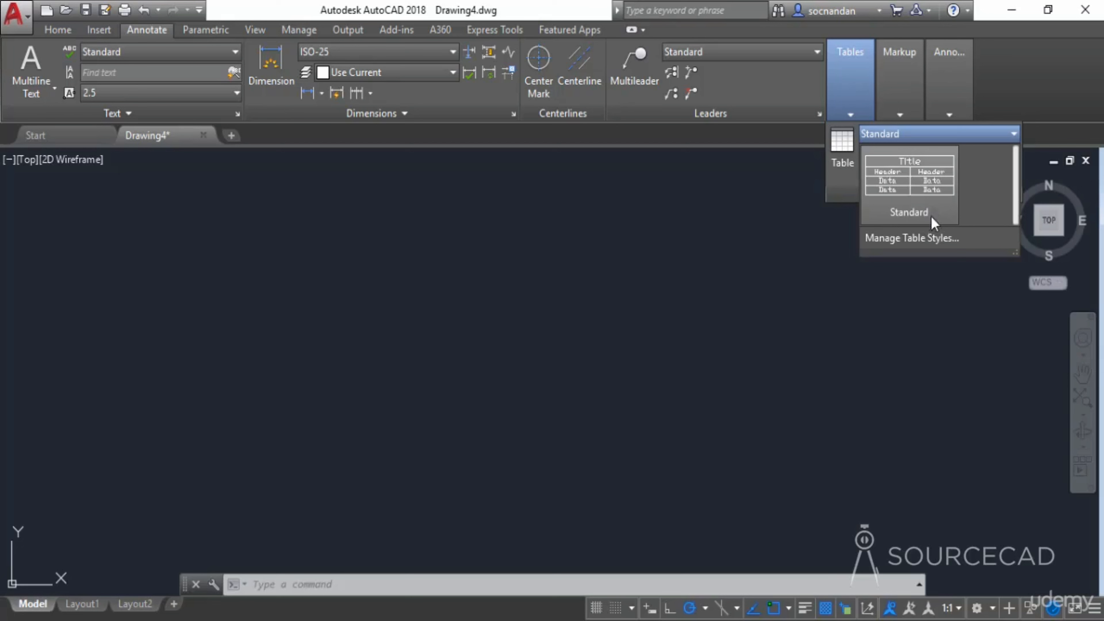
{"action": "left_click", "coordinate": [930, 241]}
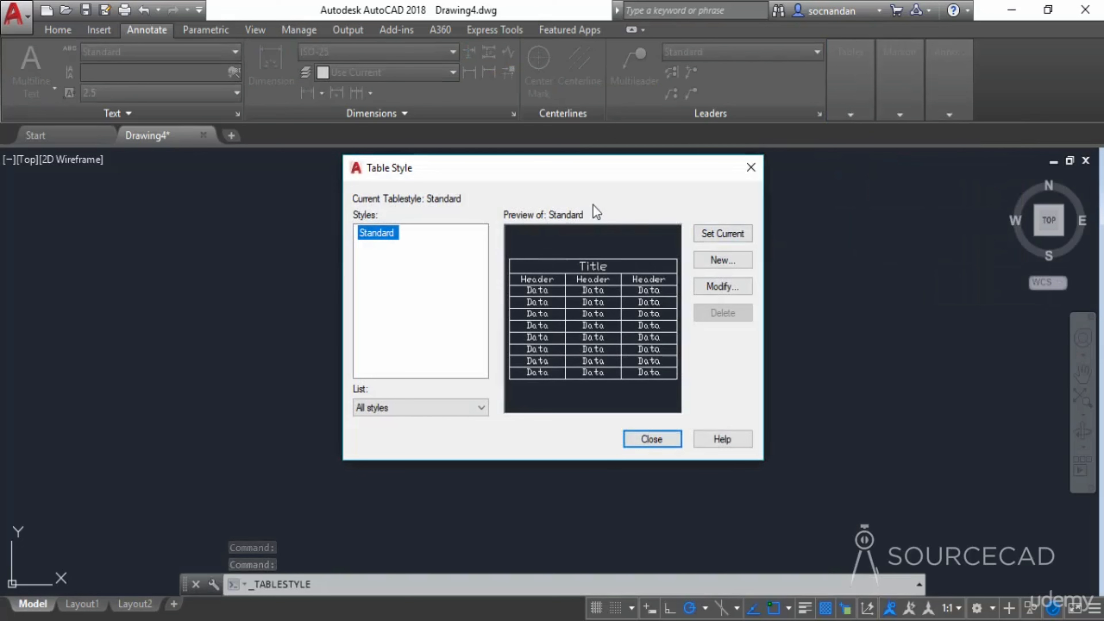
{"action": "left_click", "coordinate": [720, 262]}
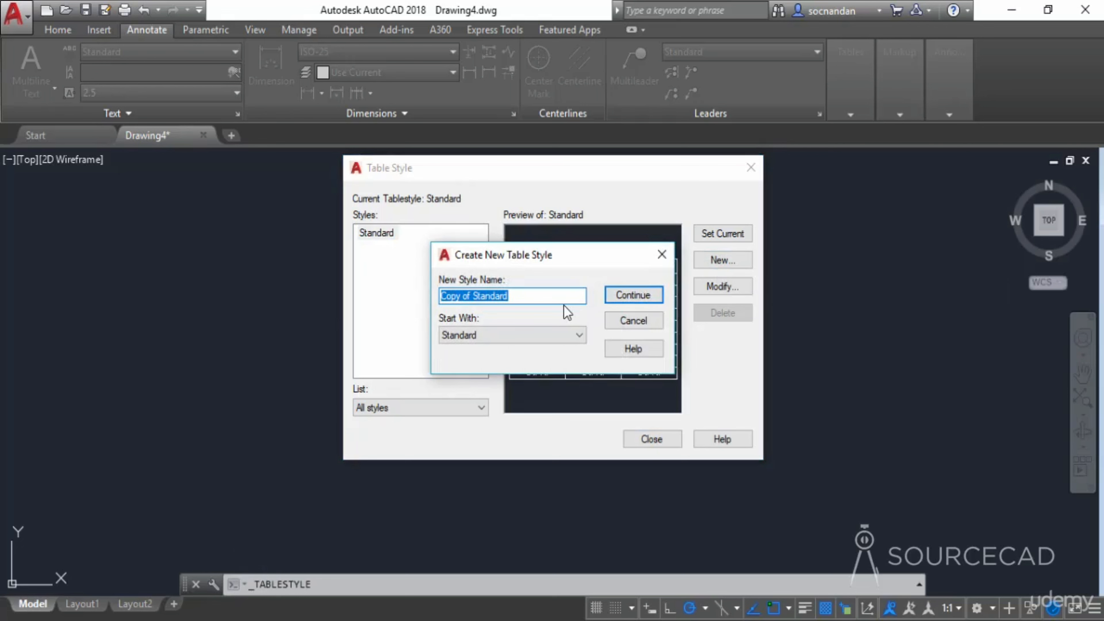
{"action": "type", "text": "My Style"}
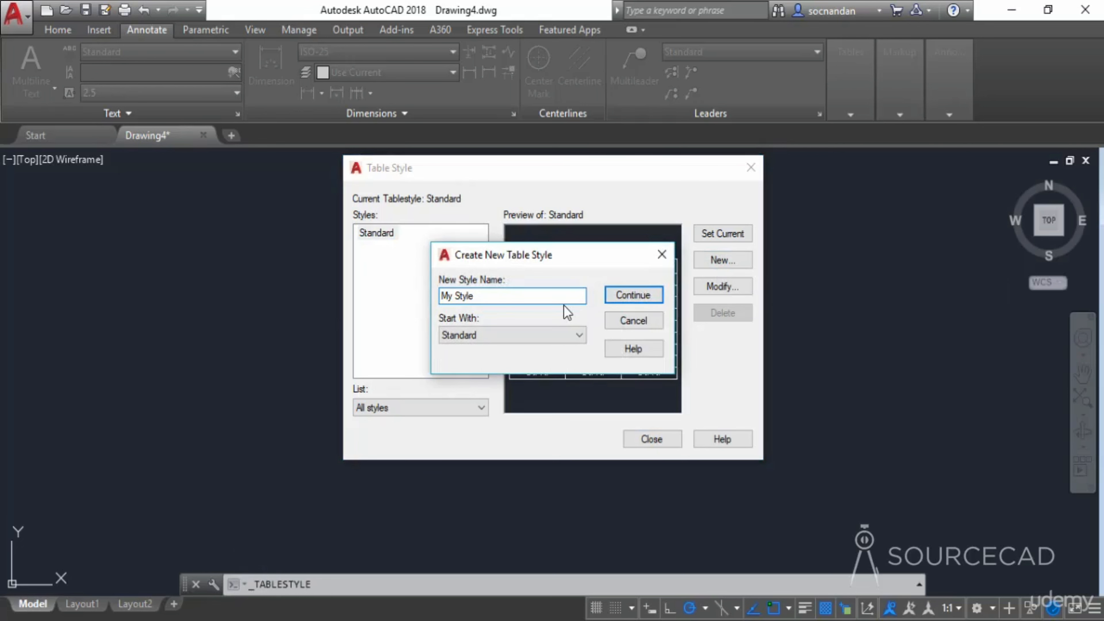
{"action": "left_click", "coordinate": [637, 297]}
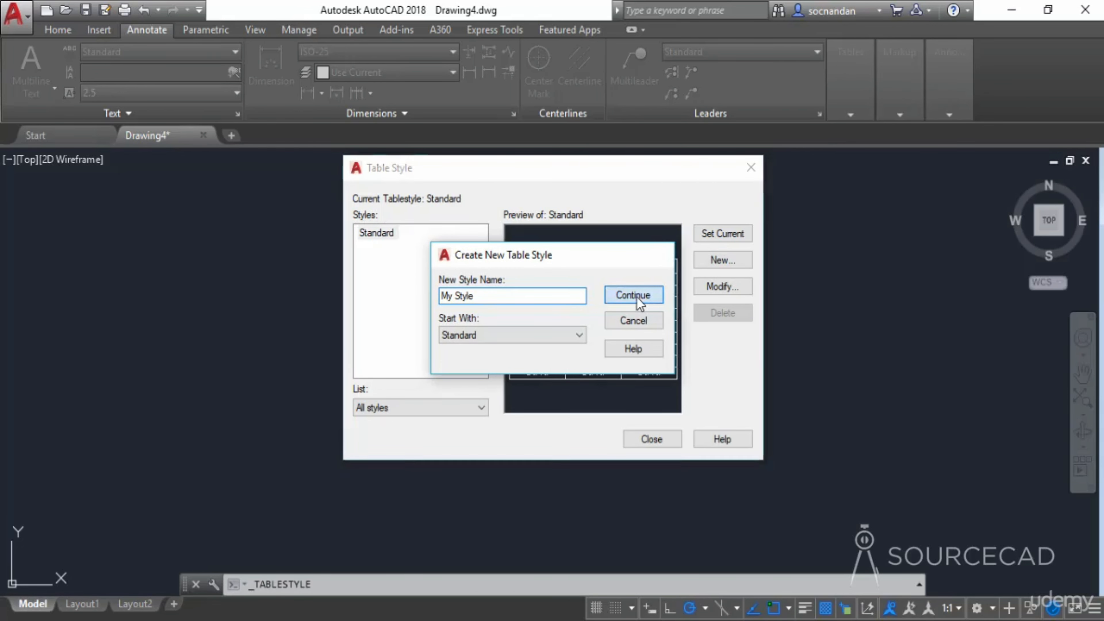
{"action": "left_click_drag", "start_coordinate": [585, 230], "coordinate": [525, 150]}
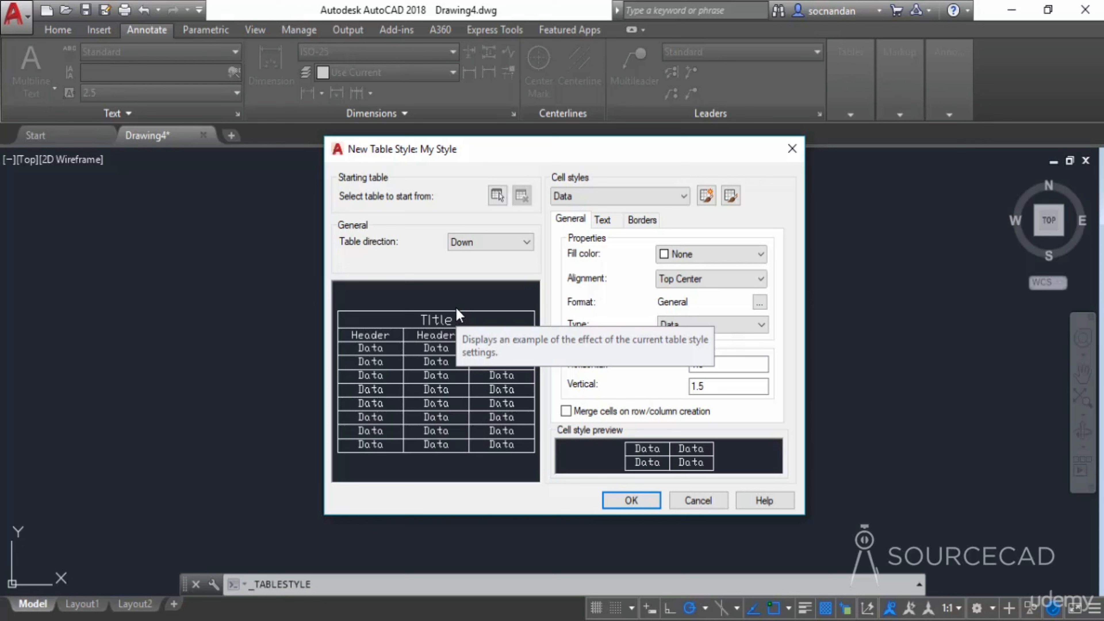
Step: Set the fill color of the Title cell style in My Style to Red
{"action": "left_click", "coordinate": [675, 202]}
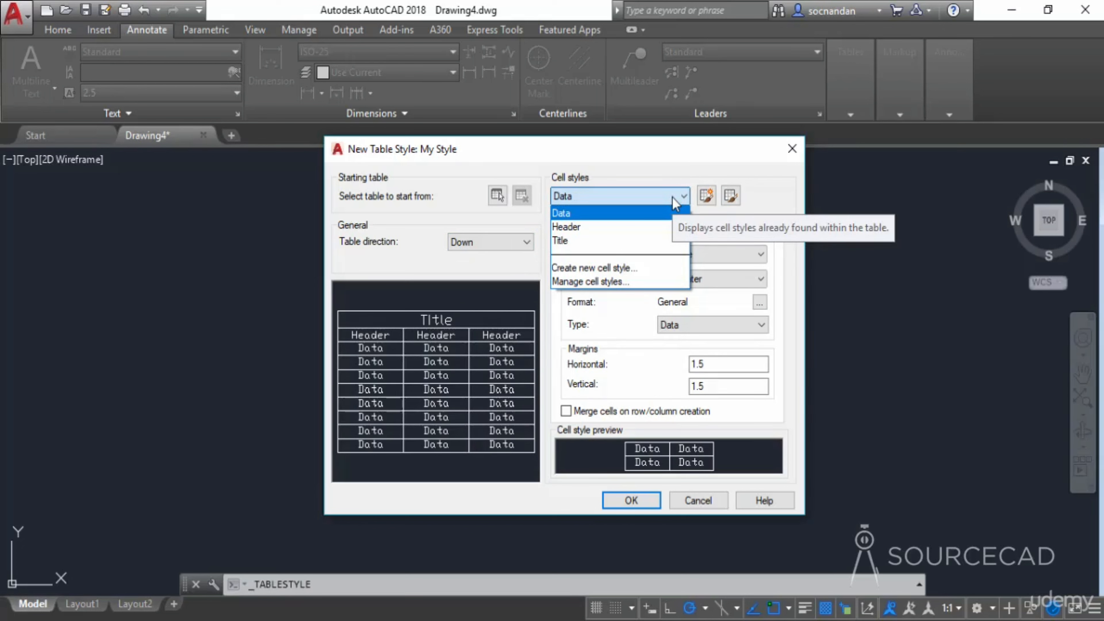
{"action": "left_click", "coordinate": [570, 240]}
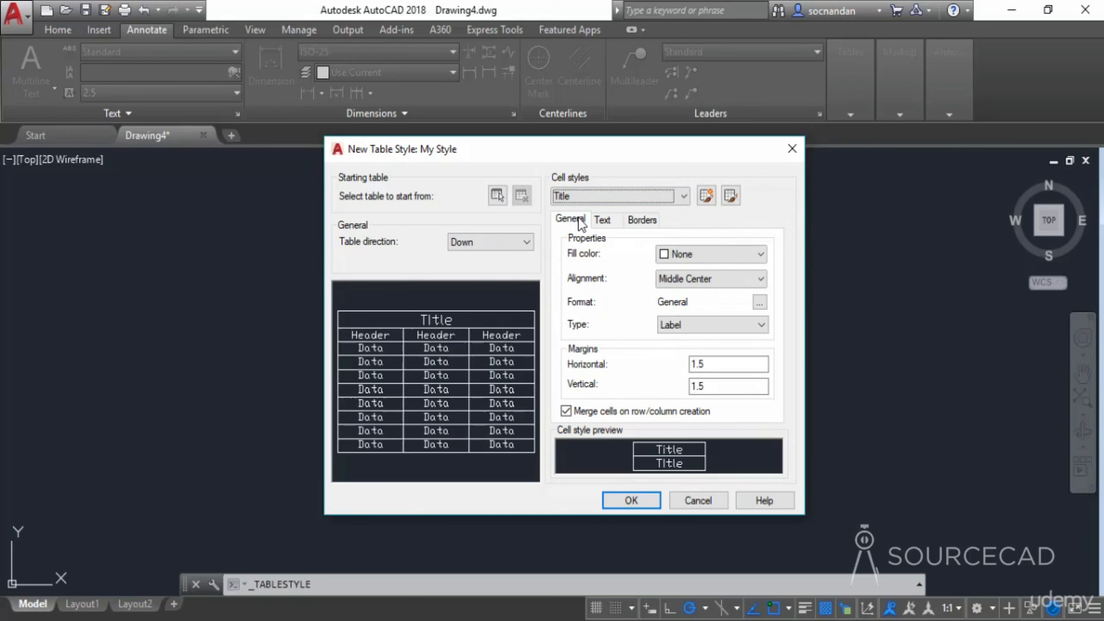
{"action": "left_click", "coordinate": [693, 255]}
{"action": "left_click", "coordinate": [690, 312]}
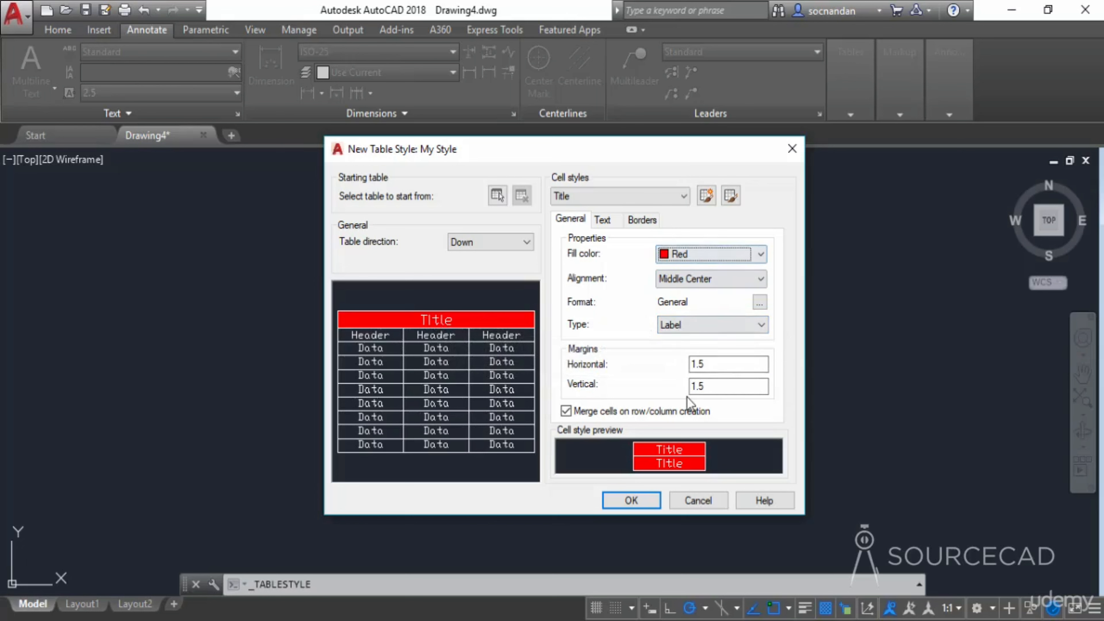
Step: Review the Title cell style's text properties, including the text style choices and the definition of the Standard text style
{"action": "left_click", "coordinate": [604, 220]}
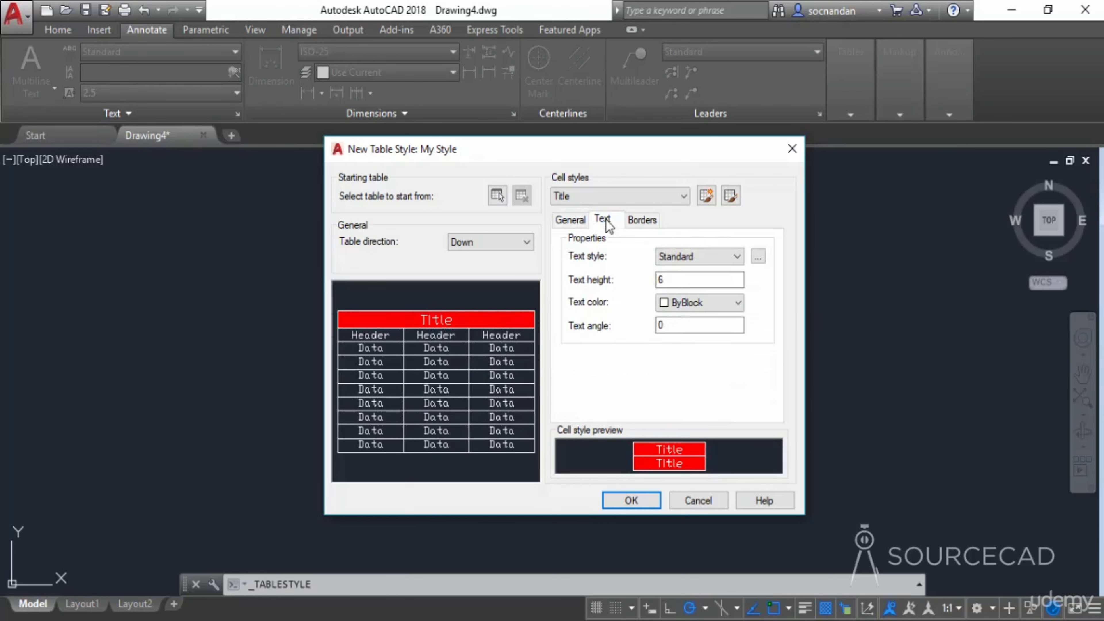
{"action": "left_click", "coordinate": [689, 258]}
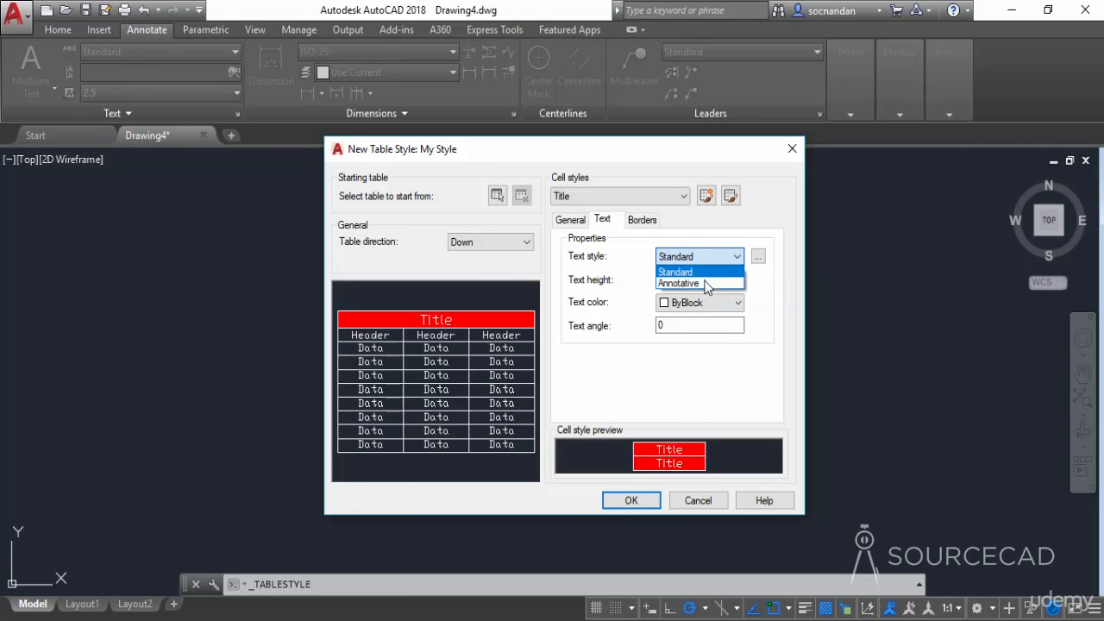
{"action": "left_click", "coordinate": [709, 272]}
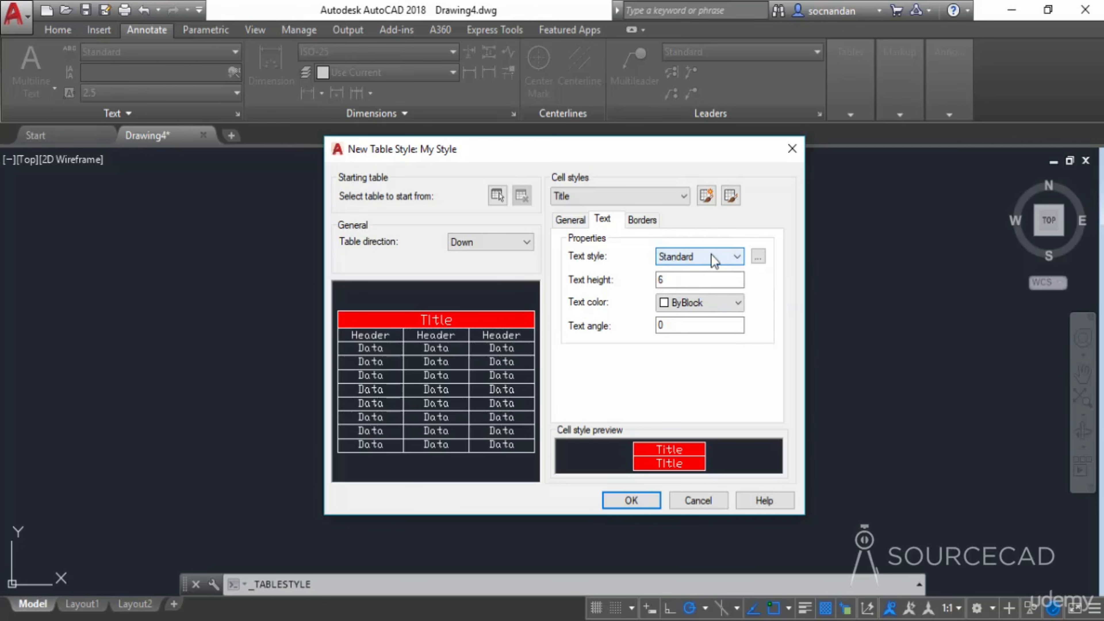
{"action": "left_click", "coordinate": [758, 256]}
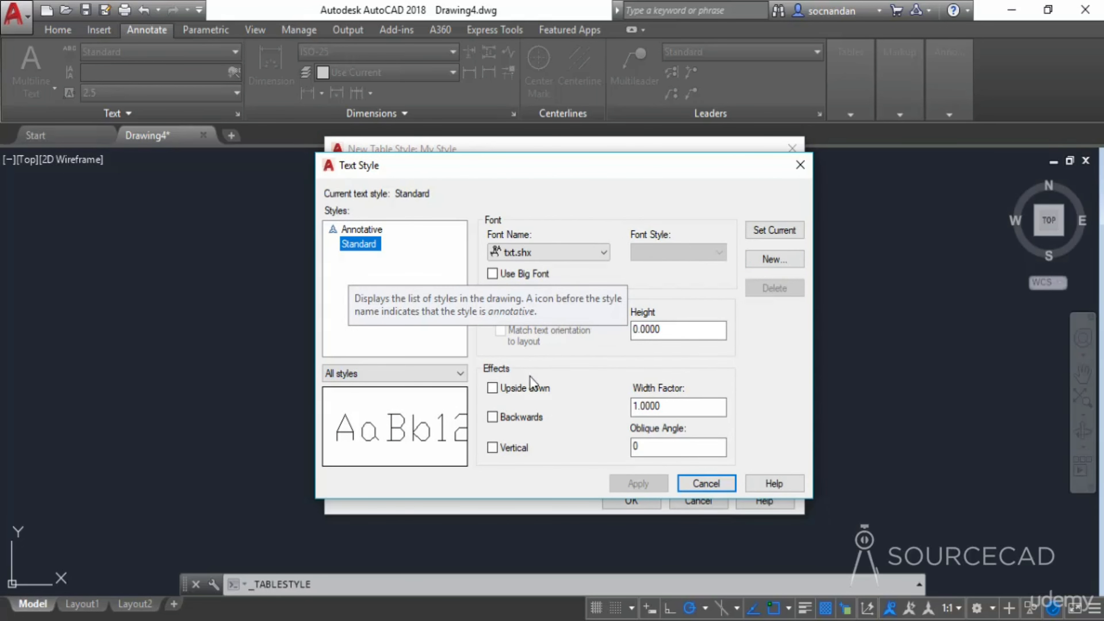
{"action": "left_click", "coordinate": [696, 485]}
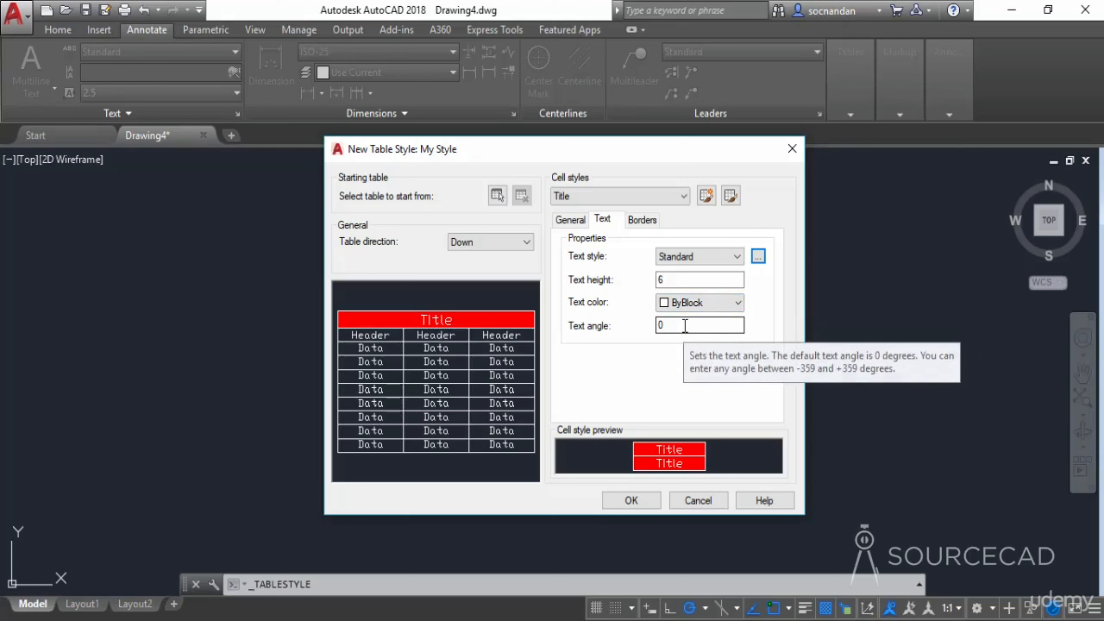
Step: Set the border lineweight of the Title cell style to 0.30 mm
{"action": "left_click", "coordinate": [650, 222]}
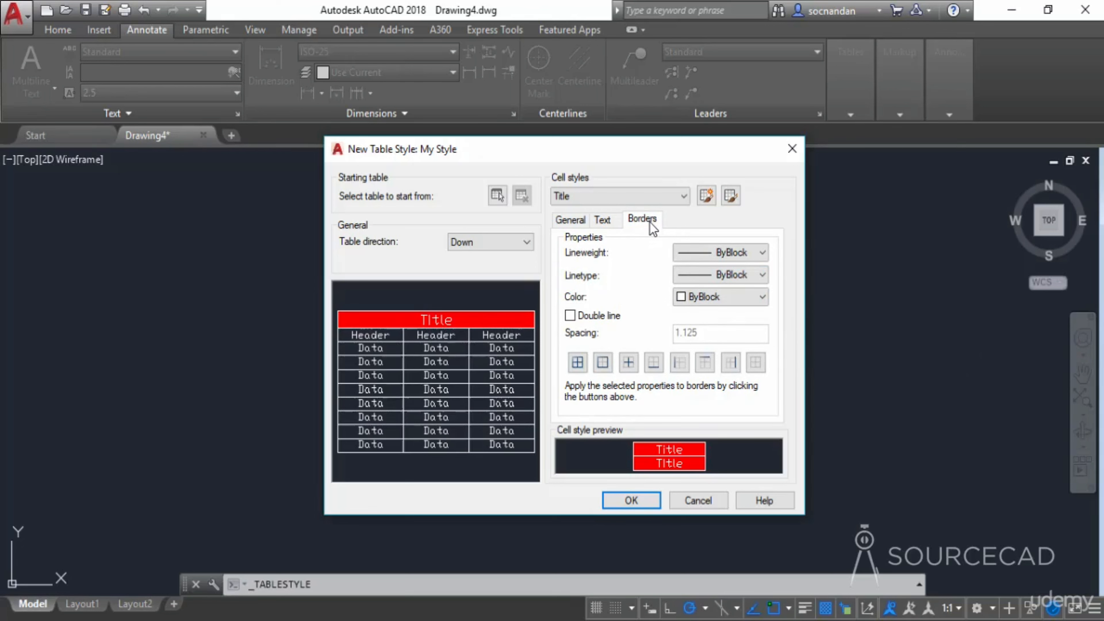
{"action": "left_click", "coordinate": [701, 255]}
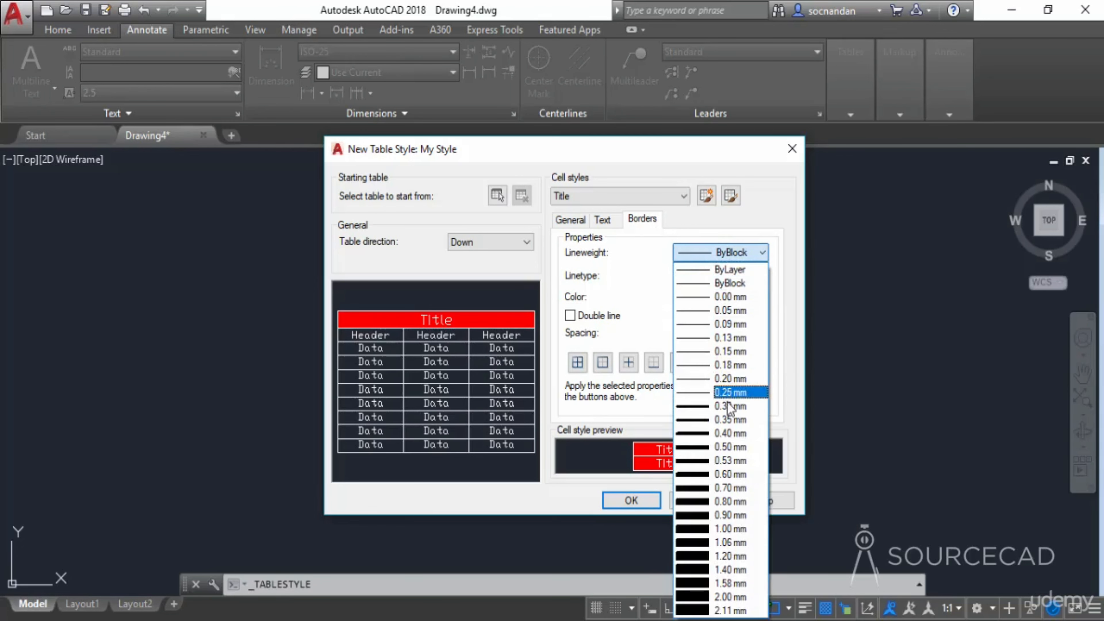
{"action": "left_click", "coordinate": [728, 405]}
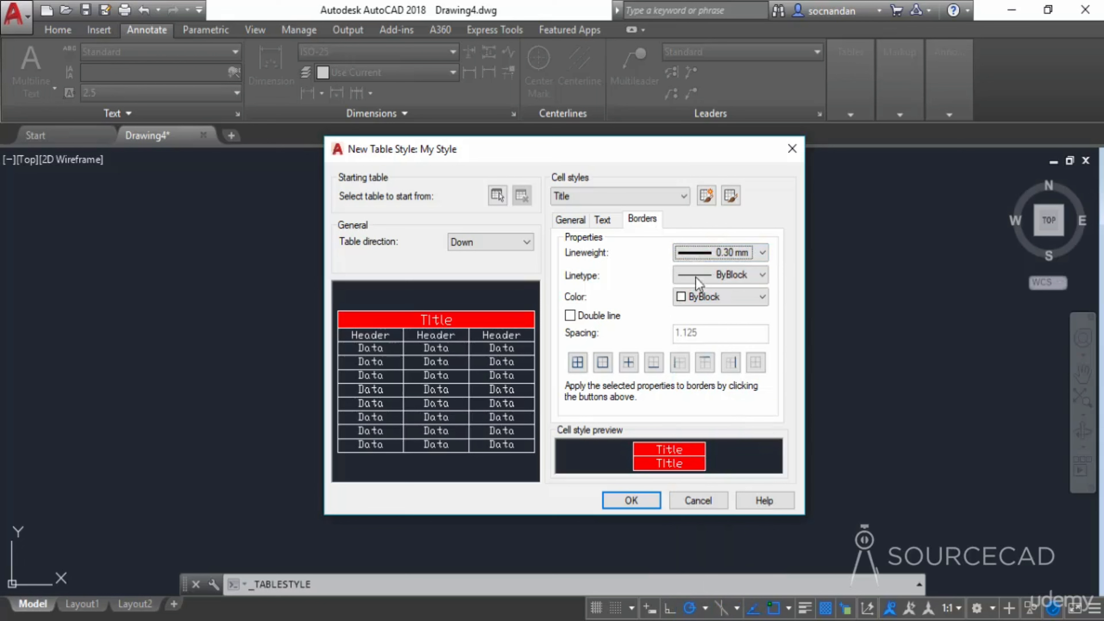
Step: Examine the linetypes available to load for the Title cell style's borders
{"action": "left_click", "coordinate": [716, 278]}
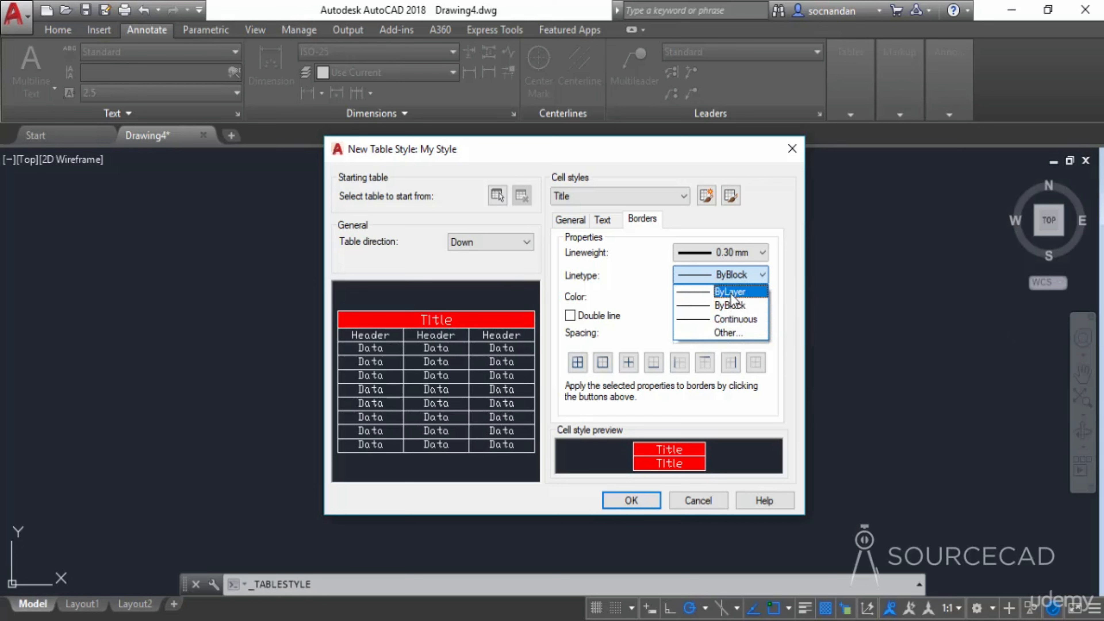
{"action": "left_click", "coordinate": [735, 334]}
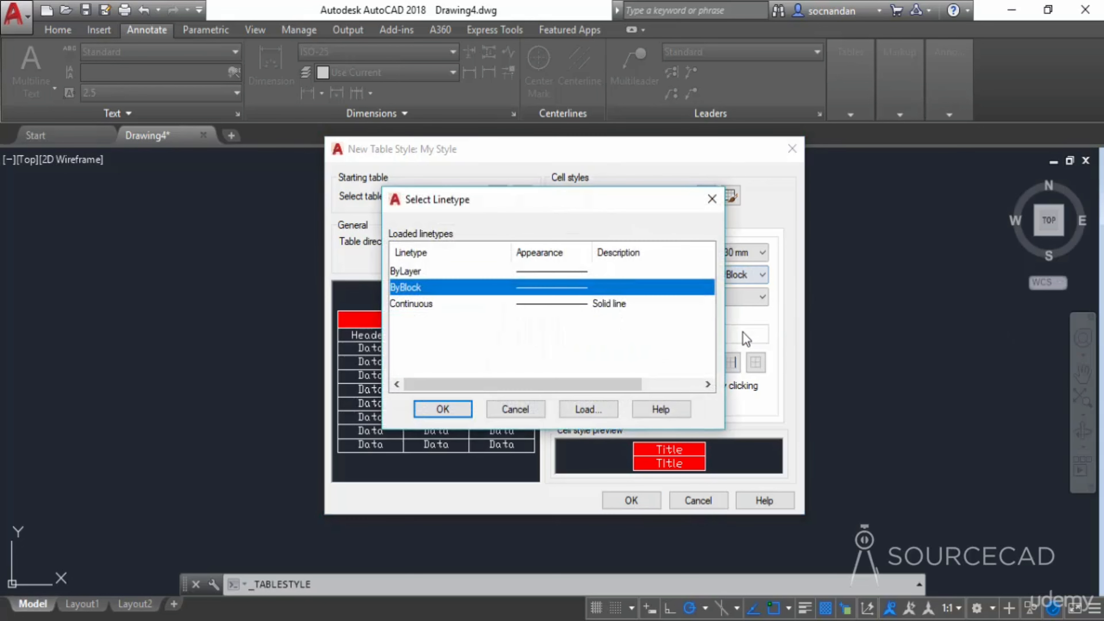
{"action": "left_click", "coordinate": [588, 410]}
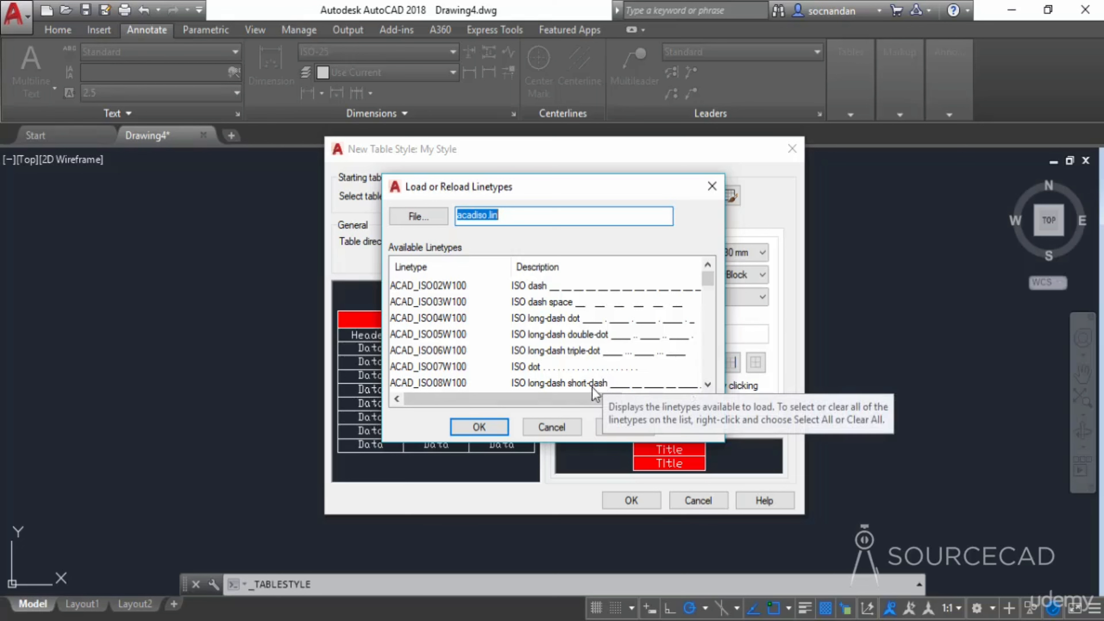
{"action": "left_click", "coordinate": [557, 425]}
{"action": "left_click", "coordinate": [515, 410]}
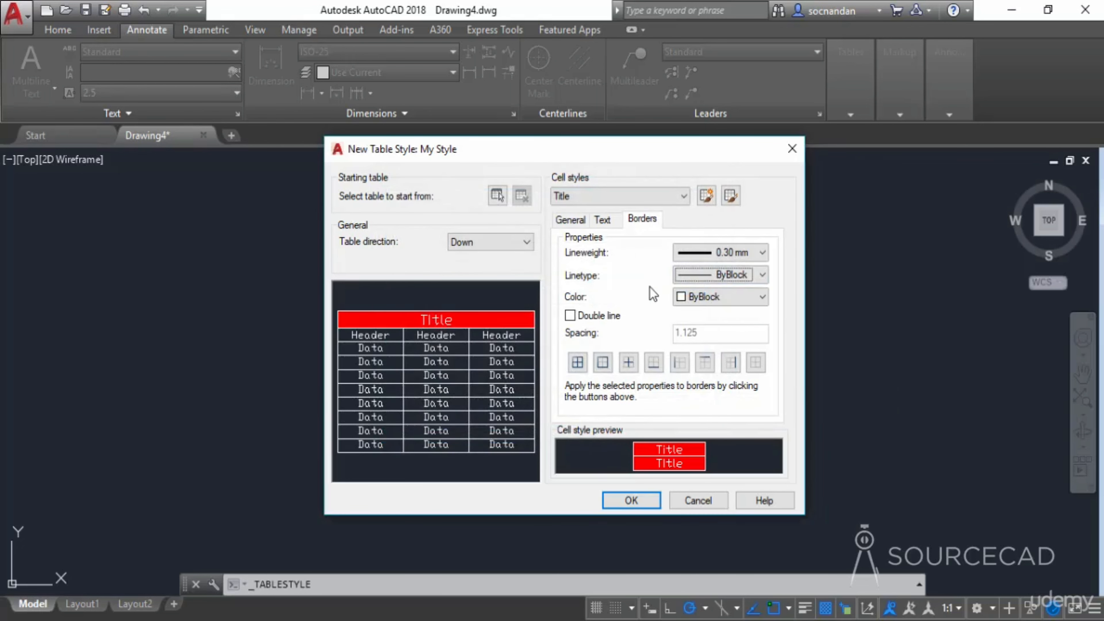
Step: Try Green as the Title cell style's border color, and set the color to ByLayer instead
{"action": "left_click", "coordinate": [718, 297]}
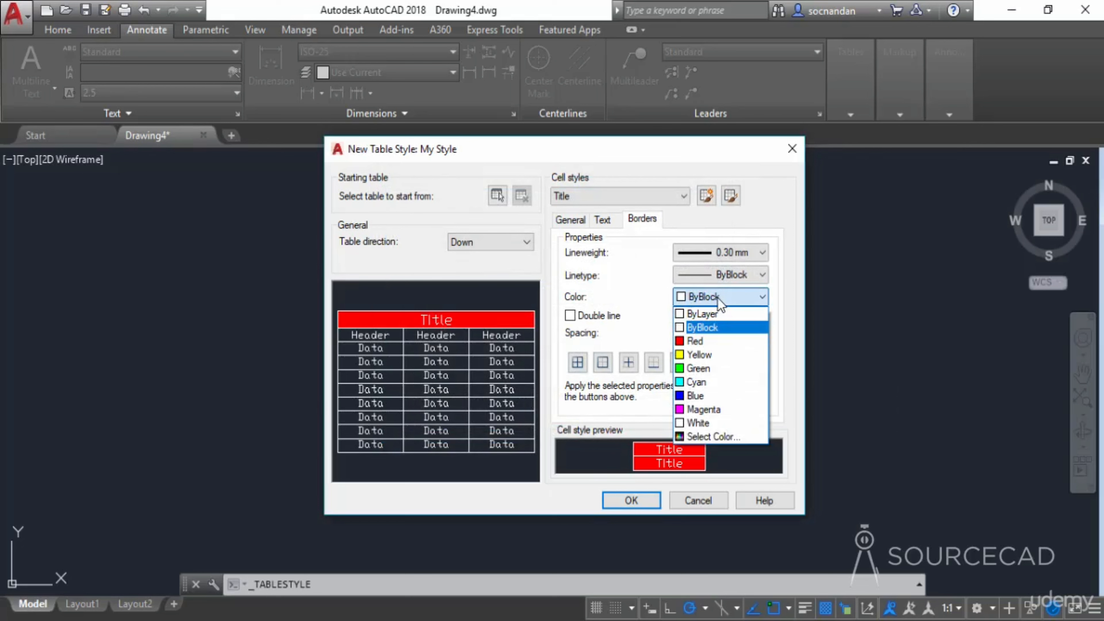
{"action": "left_click", "coordinate": [721, 368]}
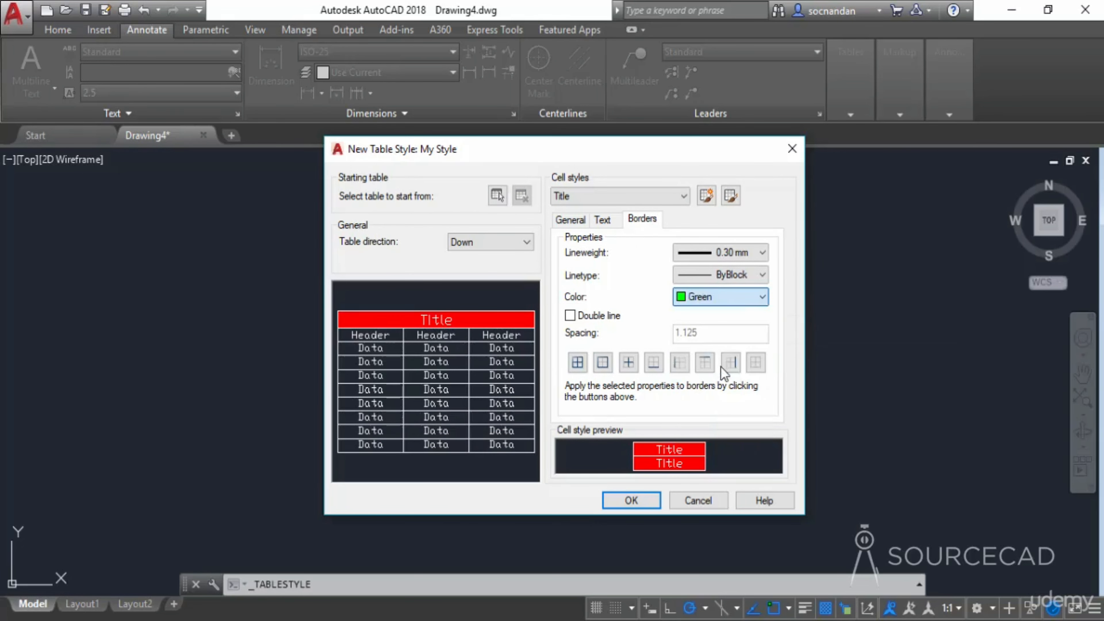
{"action": "left_click", "coordinate": [727, 300]}
{"action": "left_click", "coordinate": [718, 310]}
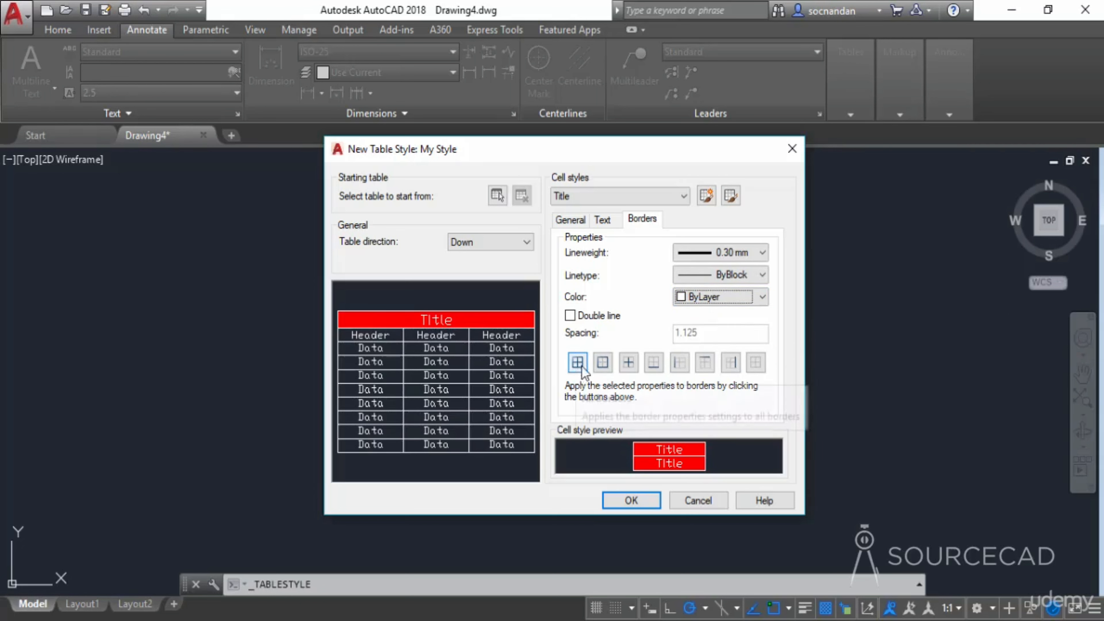
Step: Apply the border settings to the Title cell style's outside borders, and set the Data cell style's fill color to Blue
{"action": "left_click", "coordinate": [602, 362]}
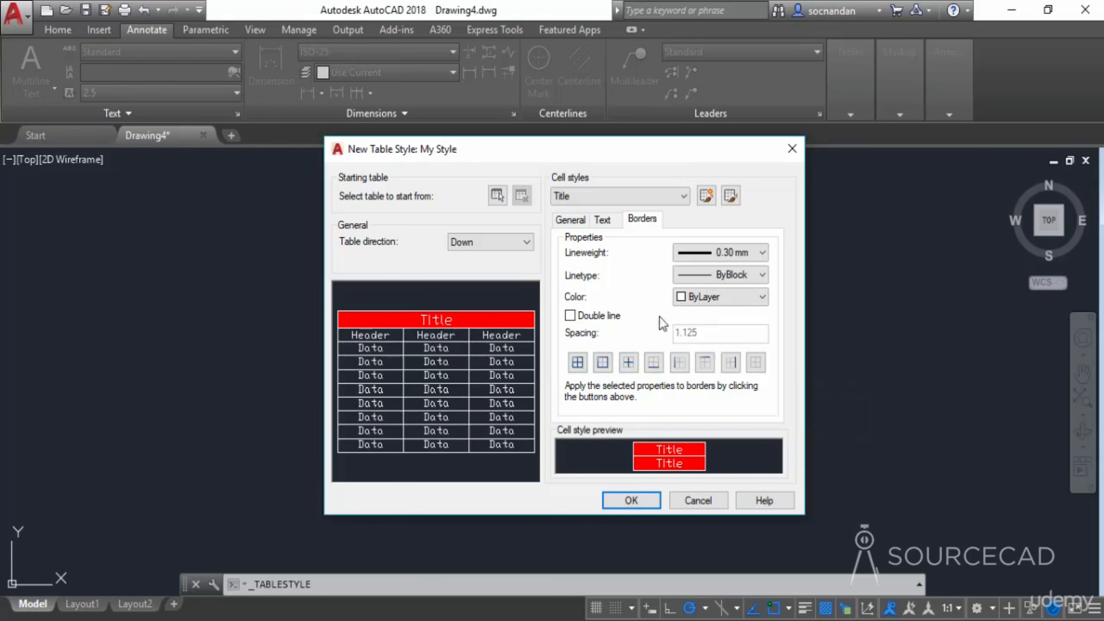
{"action": "left_click", "coordinate": [633, 198]}
{"action": "left_click", "coordinate": [619, 215]}
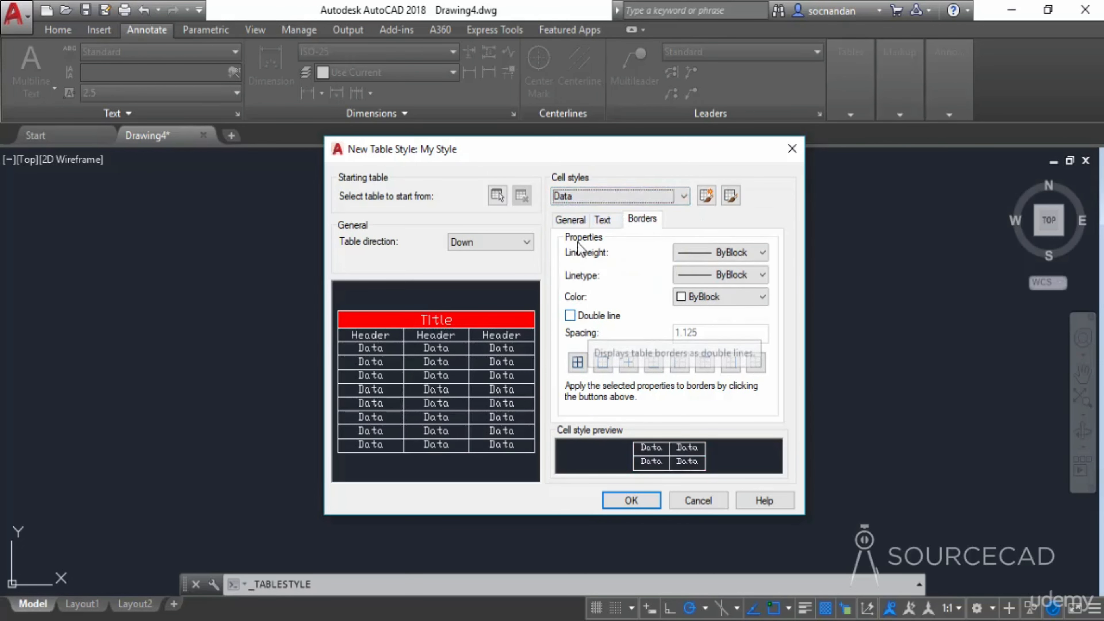
{"action": "left_click", "coordinate": [576, 221]}
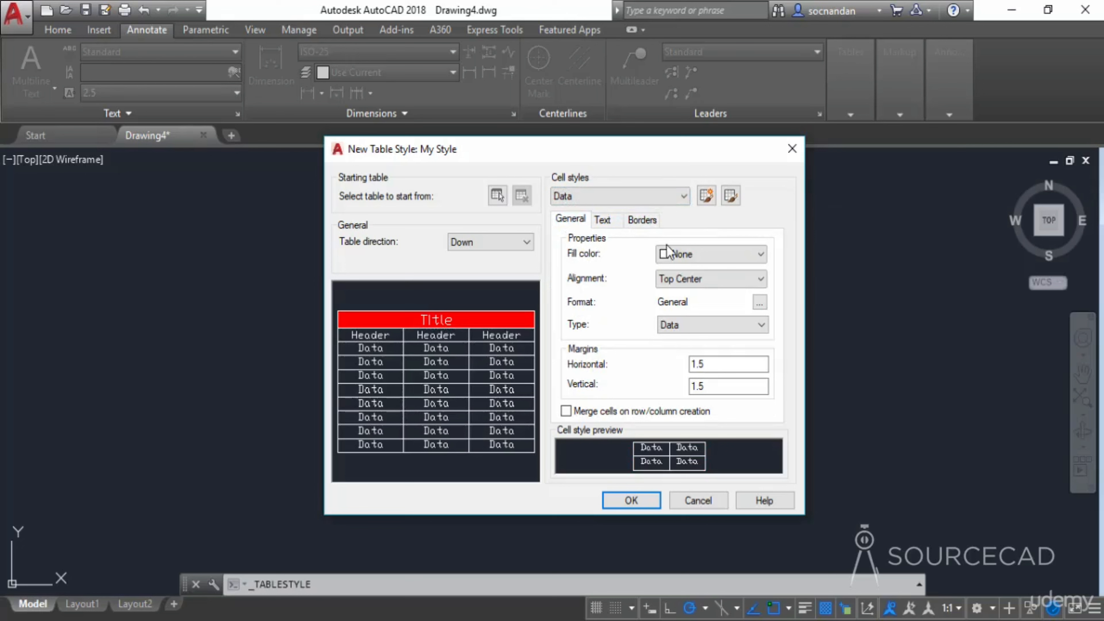
{"action": "left_click", "coordinate": [710, 255]}
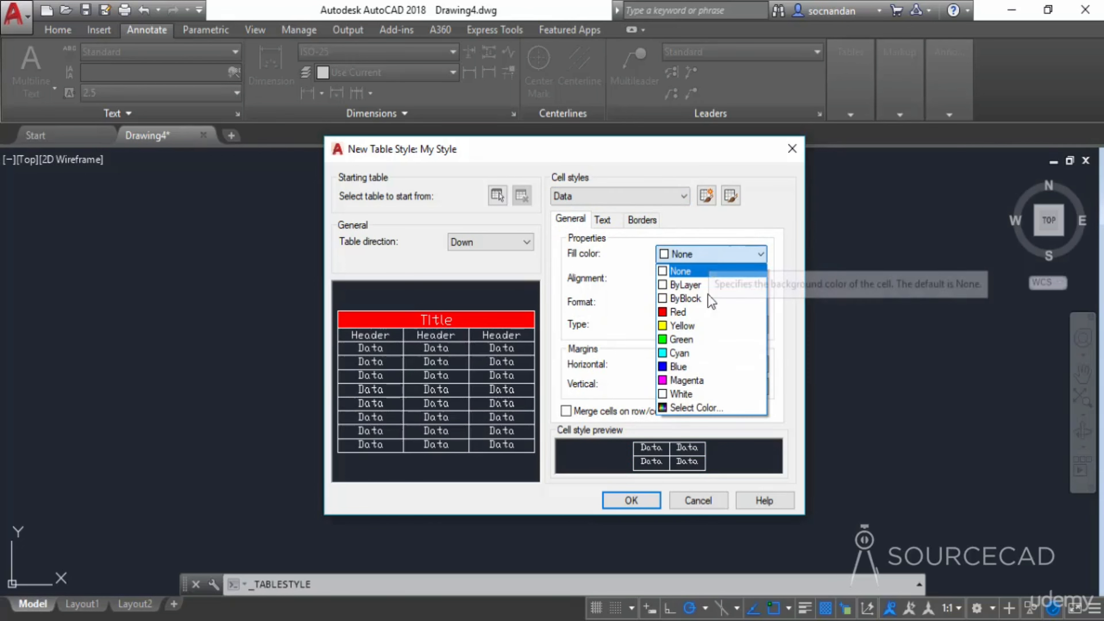
{"action": "left_click", "coordinate": [704, 368]}
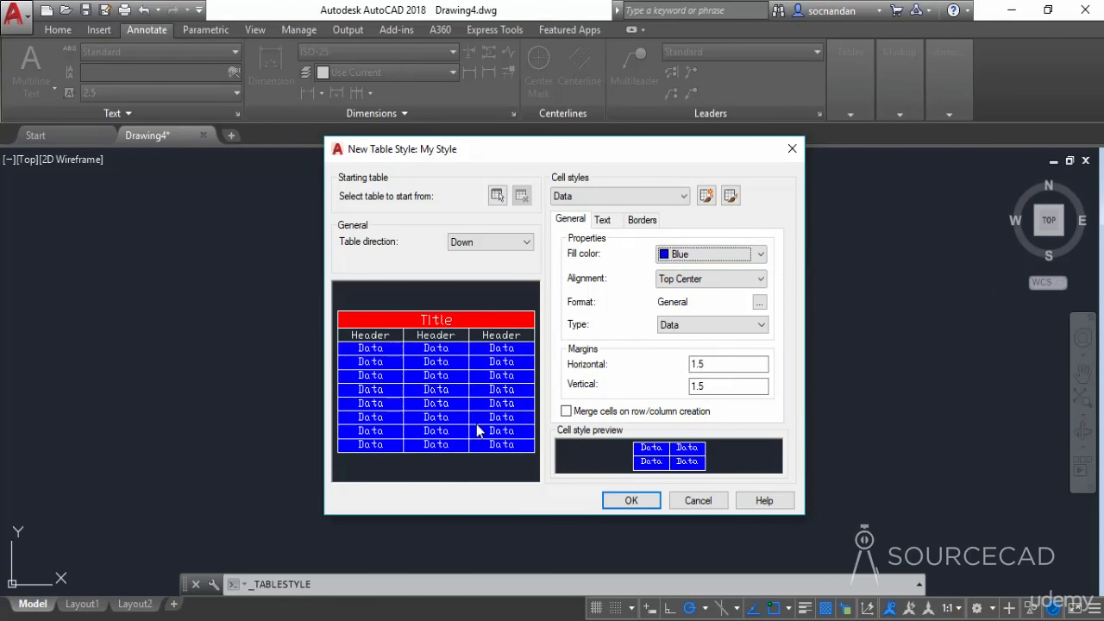
Step: Set the Data cell style's text color to Yellow
{"action": "left_click", "coordinate": [609, 220]}
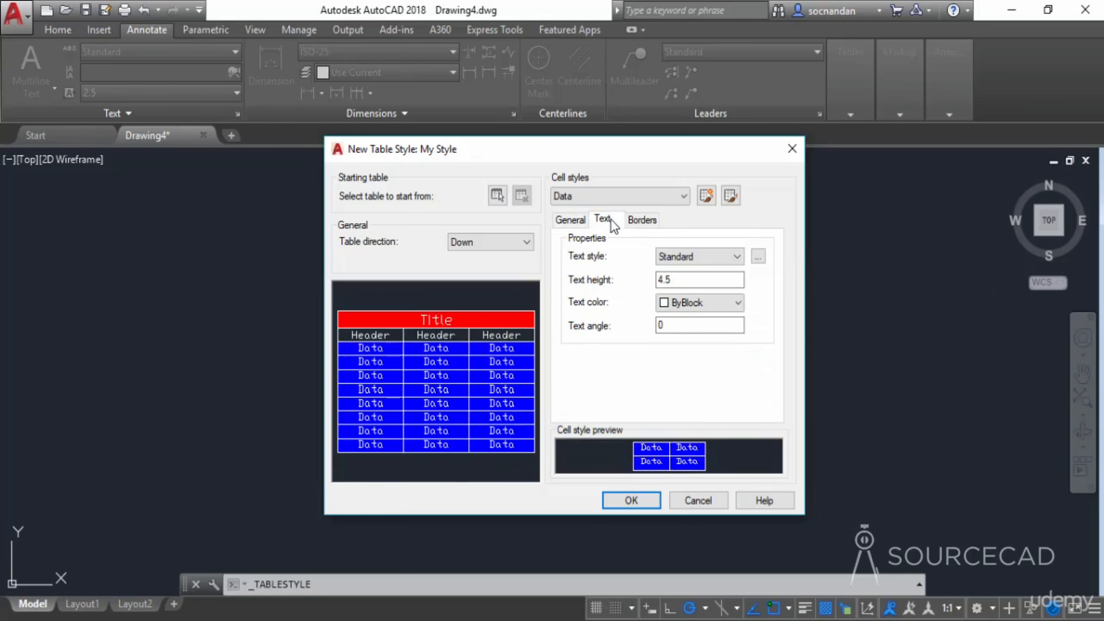
{"action": "left_click", "coordinate": [709, 303]}
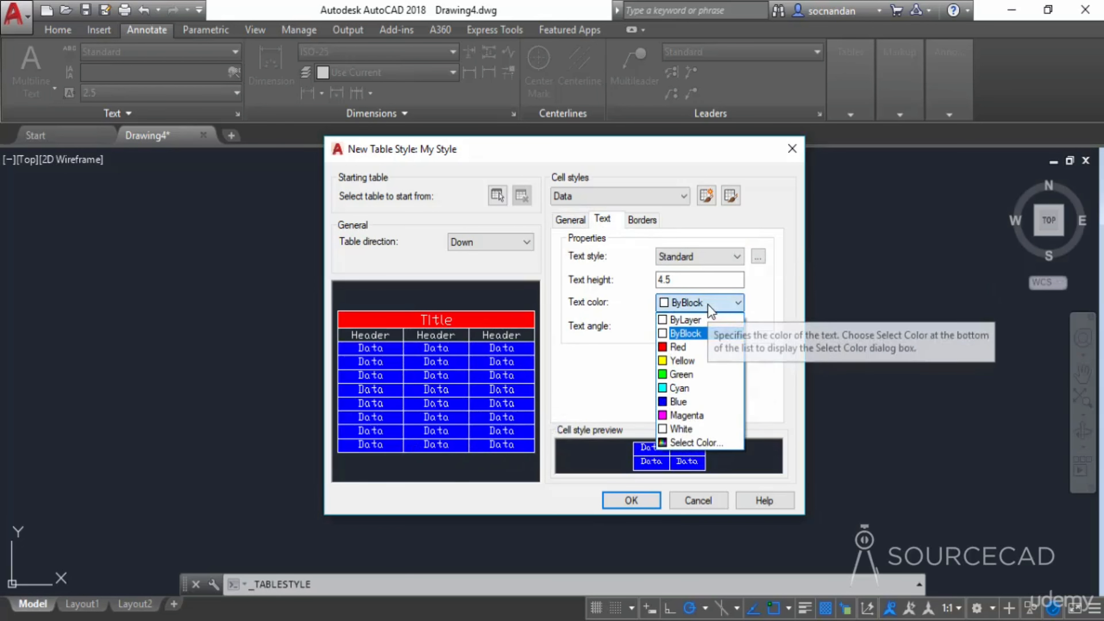
{"action": "left_click", "coordinate": [683, 361]}
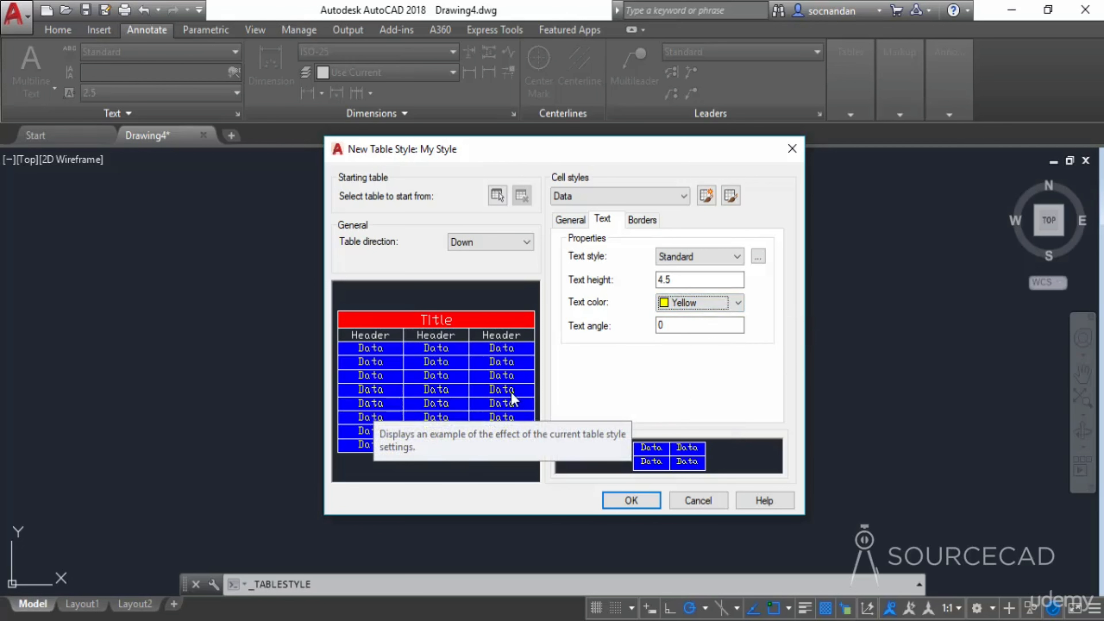
Step: Set the Data cell style's border color to Green and apply it to all borders
{"action": "left_click", "coordinate": [643, 220]}
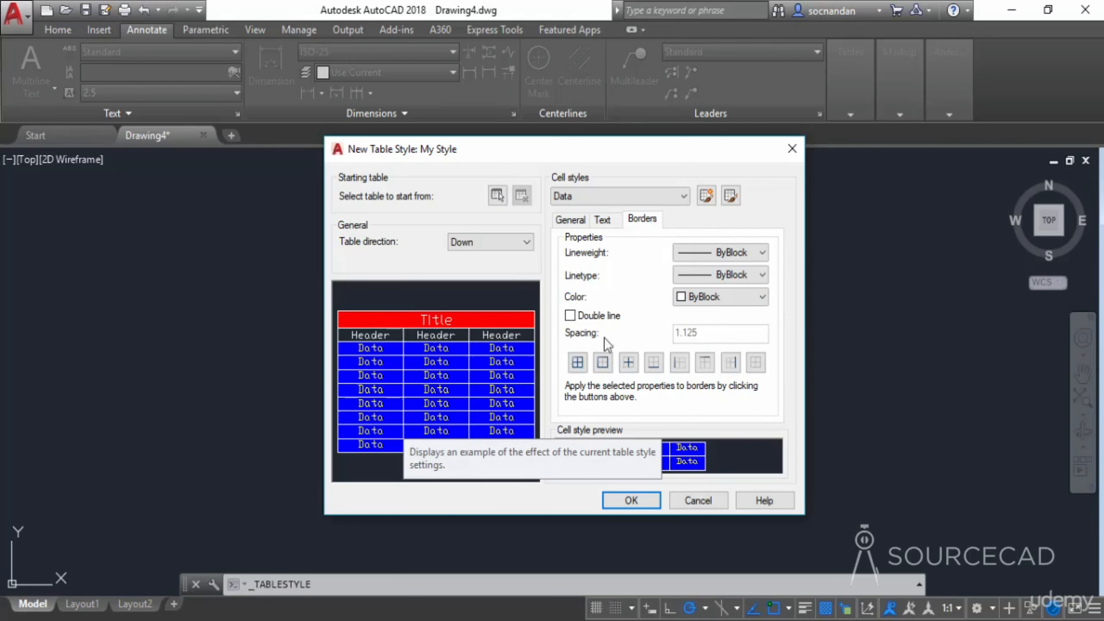
{"action": "left_click", "coordinate": [724, 296]}
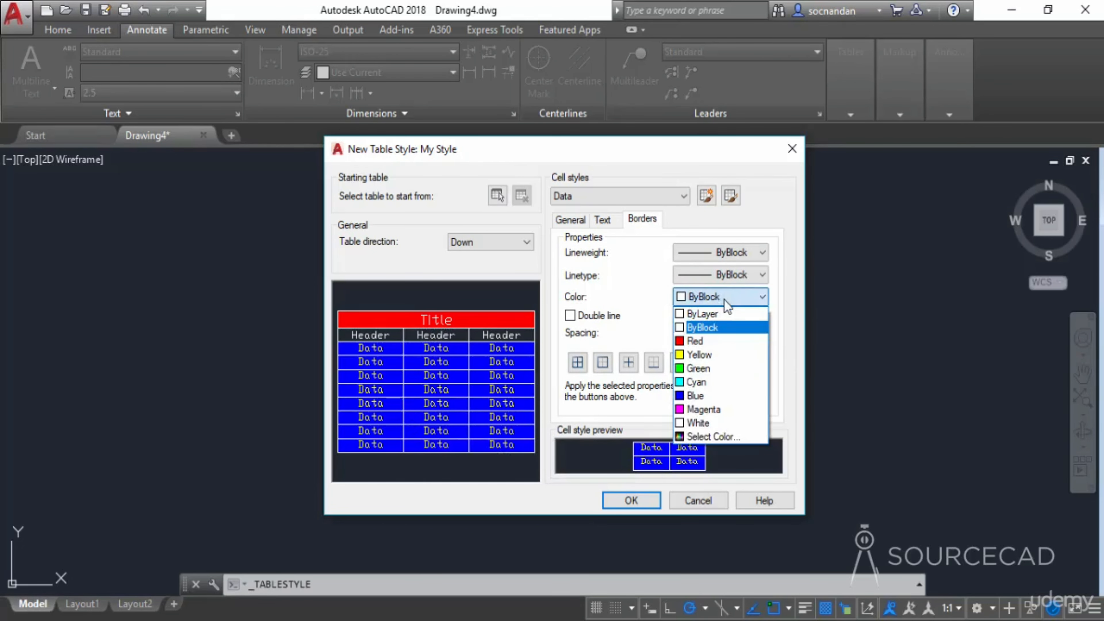
{"action": "left_click", "coordinate": [710, 369]}
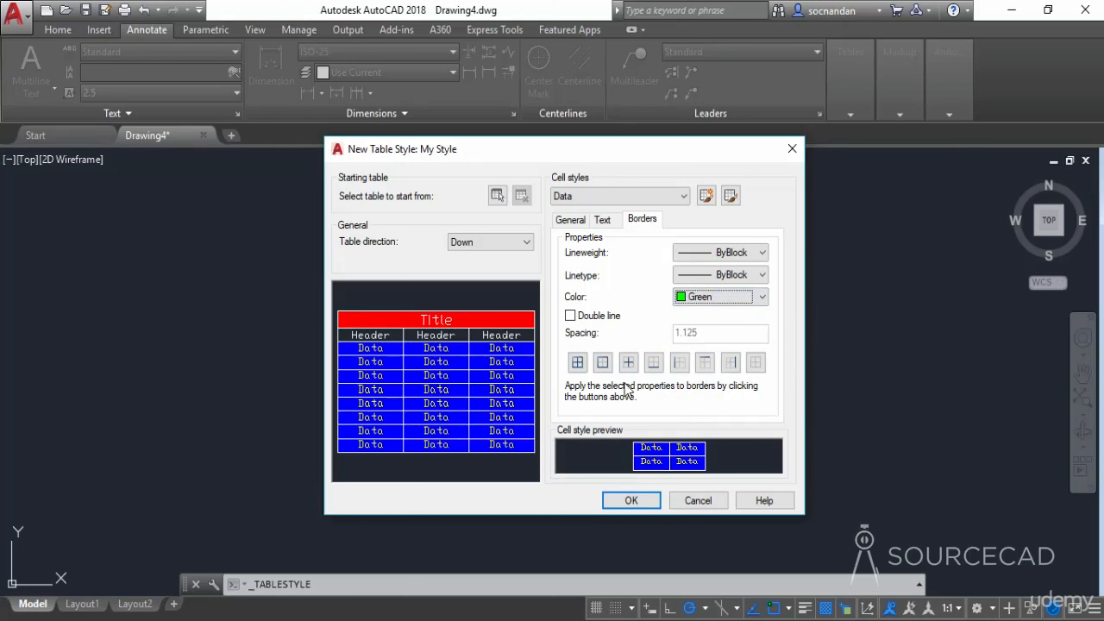
{"action": "left_click", "coordinate": [577, 363]}
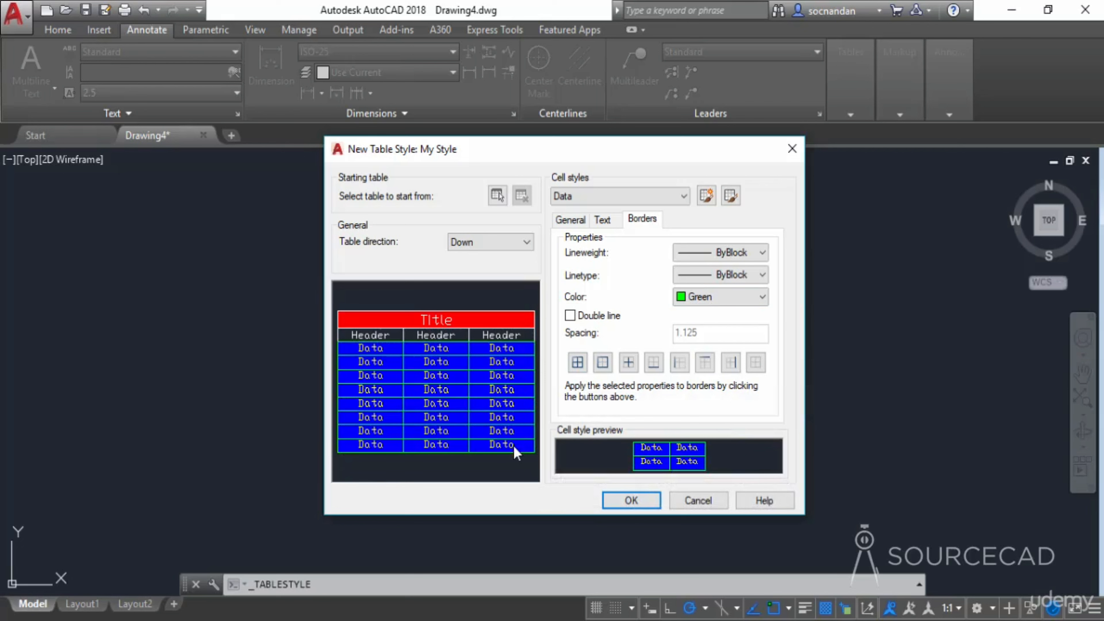
Step: Apply a 0.30 mm lineweight to all borders of the Data cell style, and save the finished table style
{"action": "left_click", "coordinate": [728, 254]}
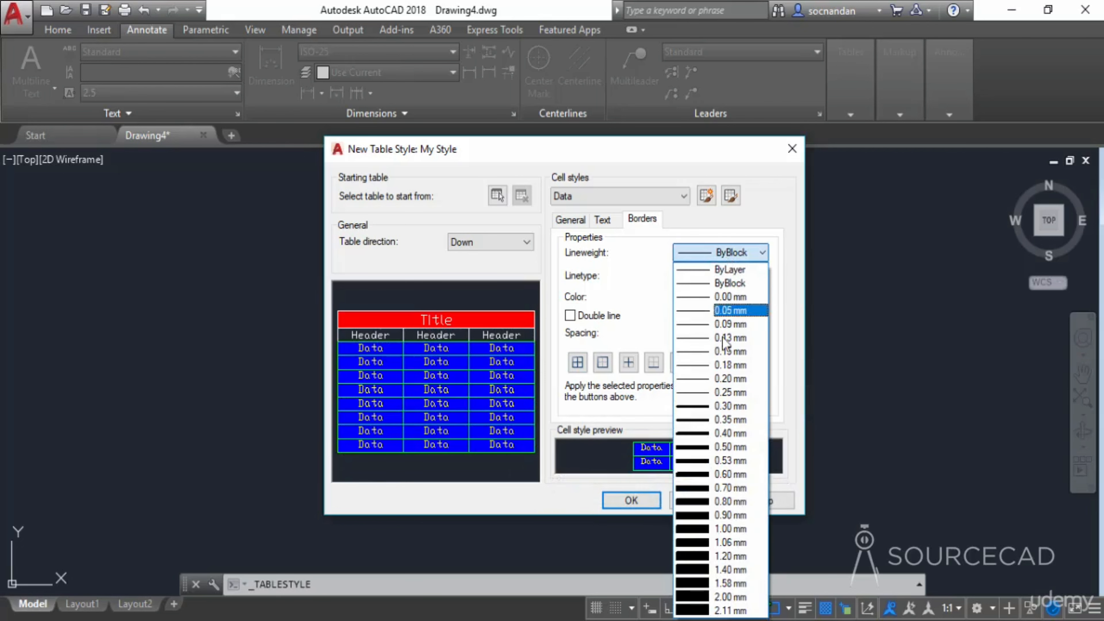
{"action": "left_click", "coordinate": [730, 406]}
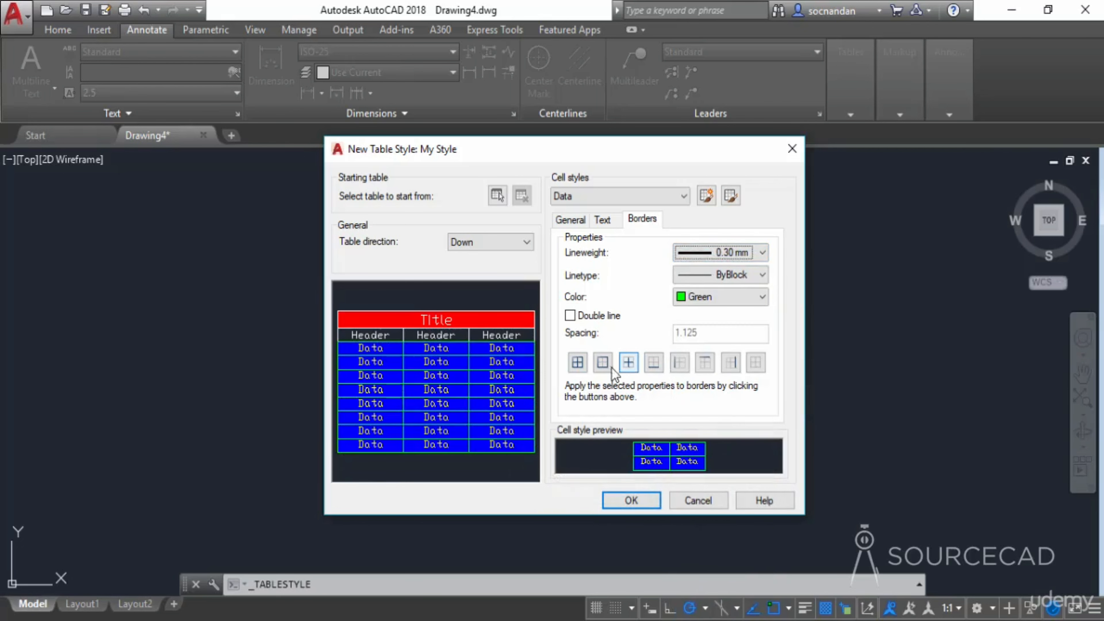
{"action": "left_click", "coordinate": [578, 364]}
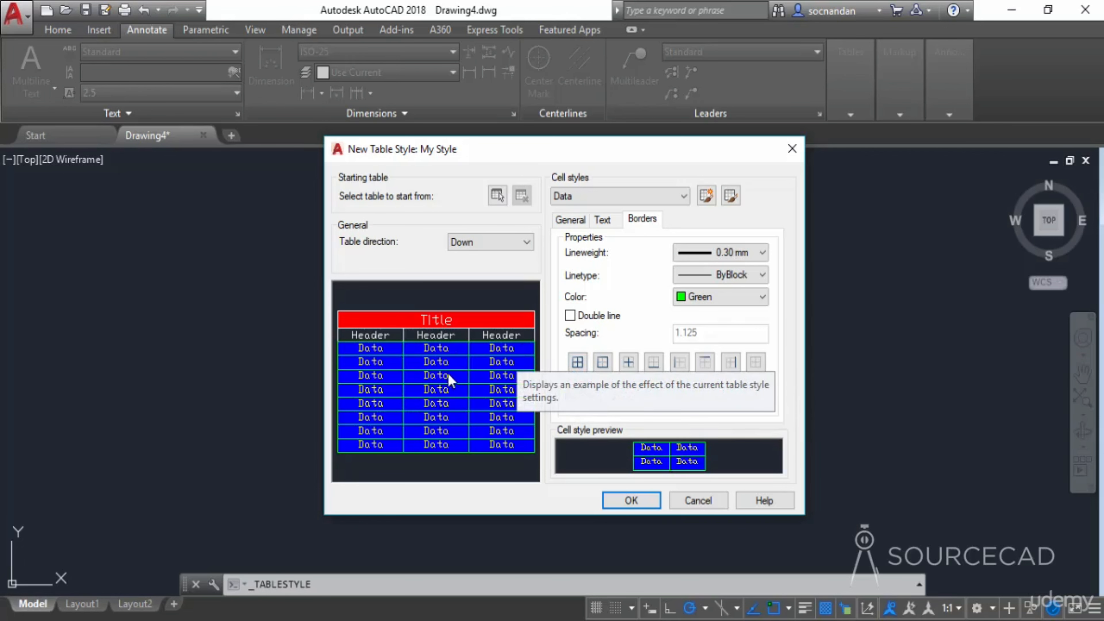
{"action": "left_click", "coordinate": [631, 500]}
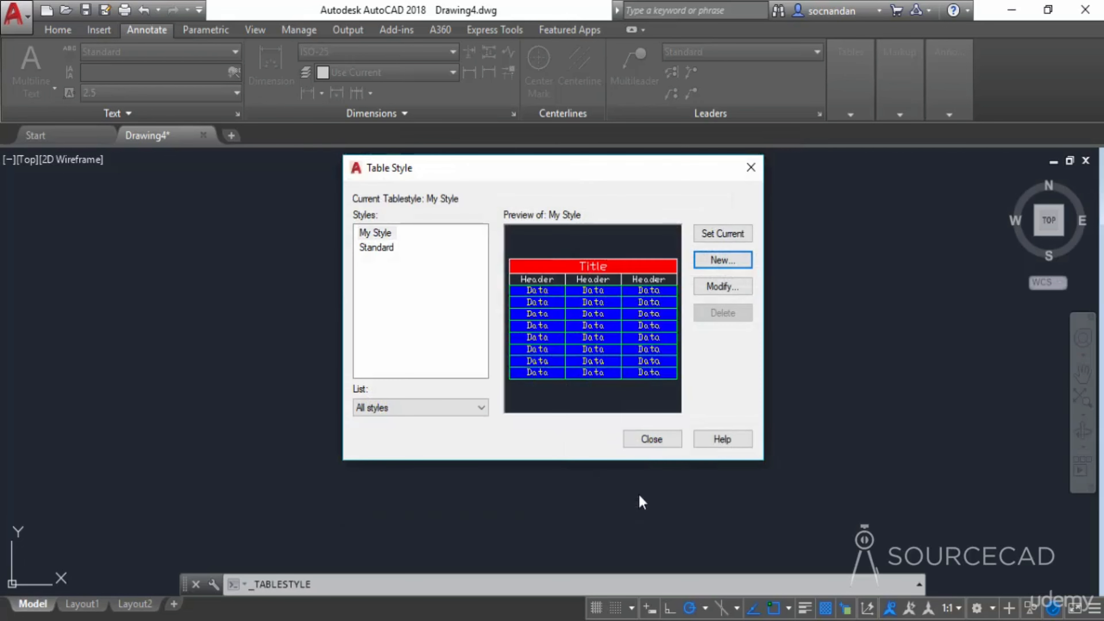
{"action": "left_click", "coordinate": [651, 439]}
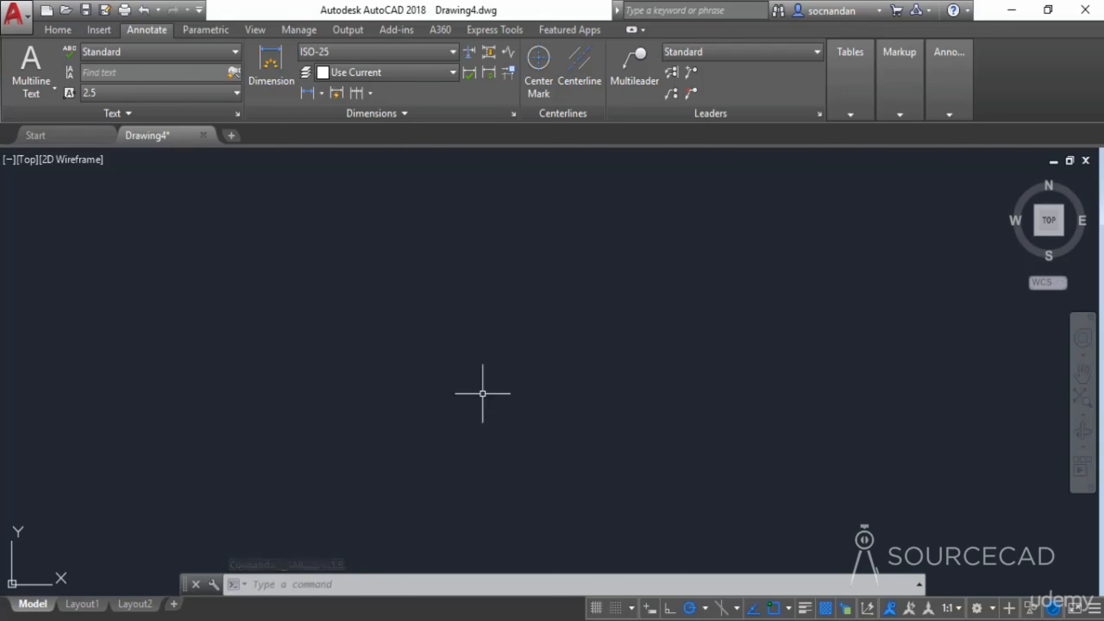
Step: Insert an empty My Style table with 3 columns and 7 data rows by window in the middle of the drawing
{"action": "left_click", "coordinate": [850, 114]}
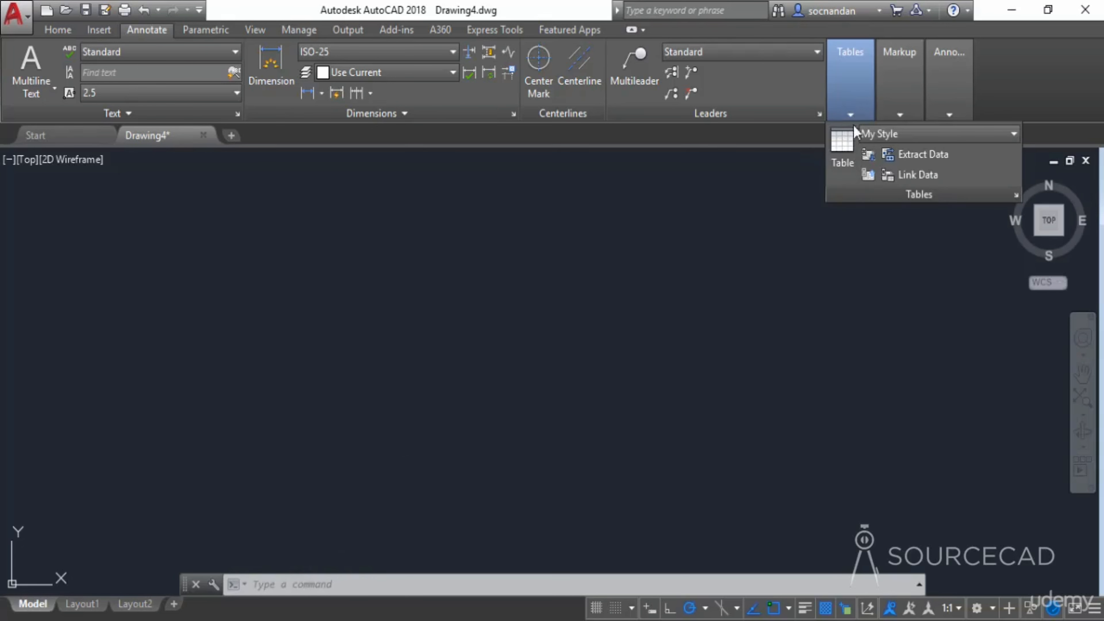
{"action": "left_click", "coordinate": [924, 136]}
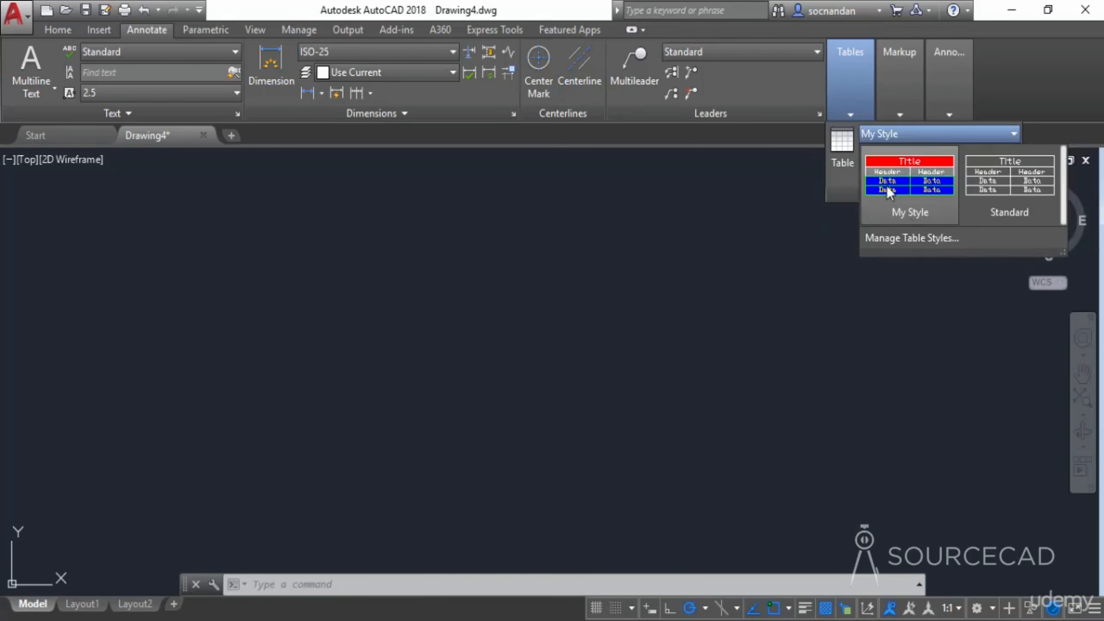
{"action": "left_click", "coordinate": [924, 140]}
{"action": "left_click", "coordinate": [847, 145]}
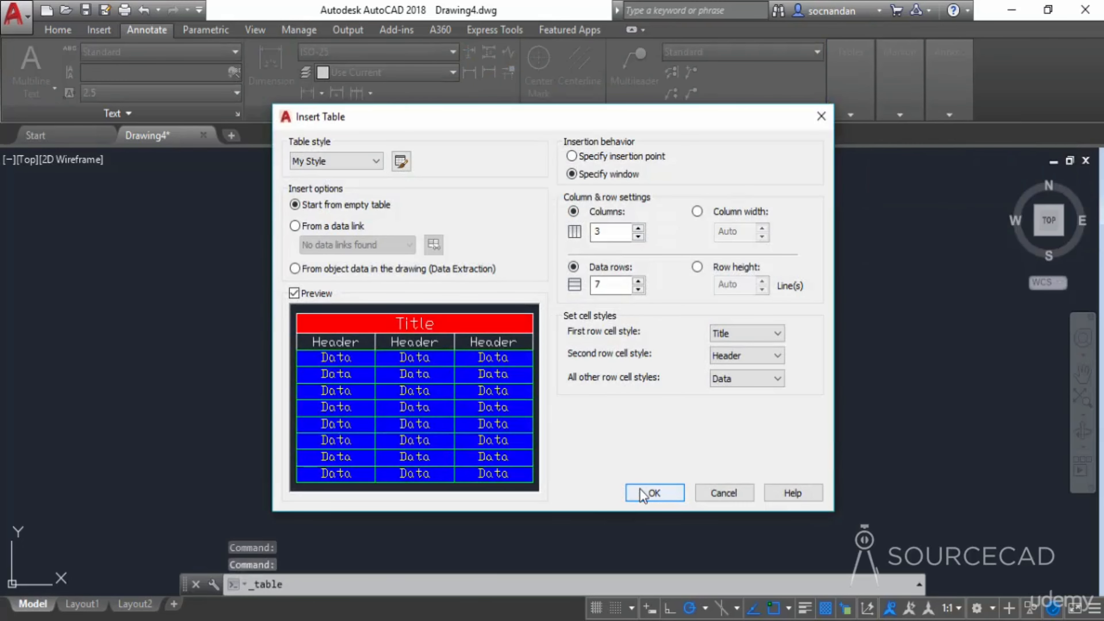
{"action": "left_click", "coordinate": [648, 493]}
{"action": "left_click", "coordinate": [389, 382]}
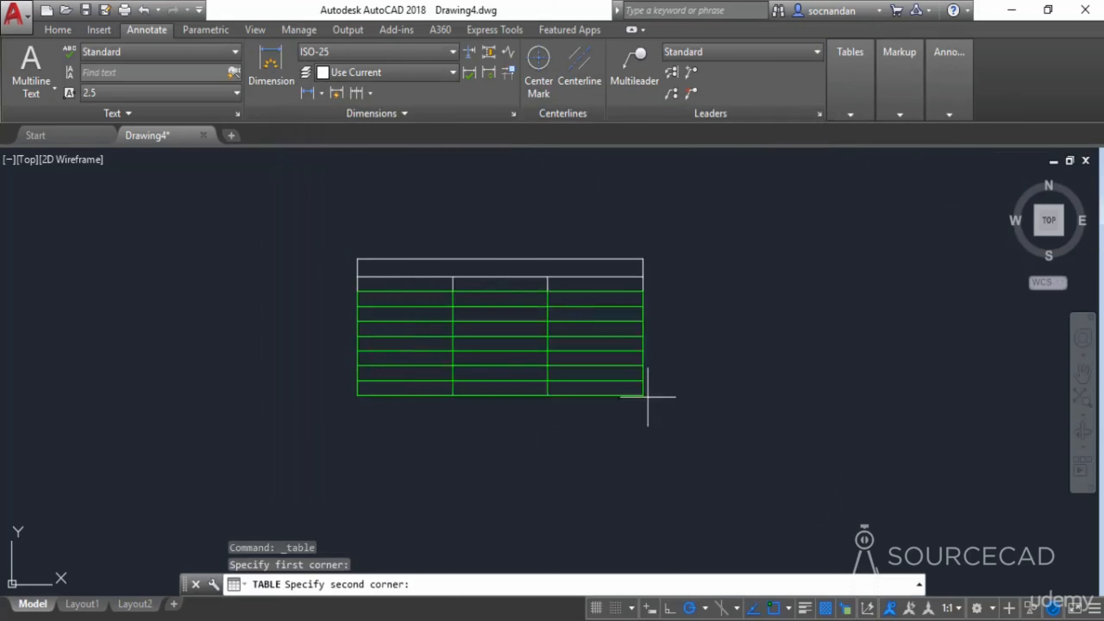
{"action": "left_click", "coordinate": [795, 465]}
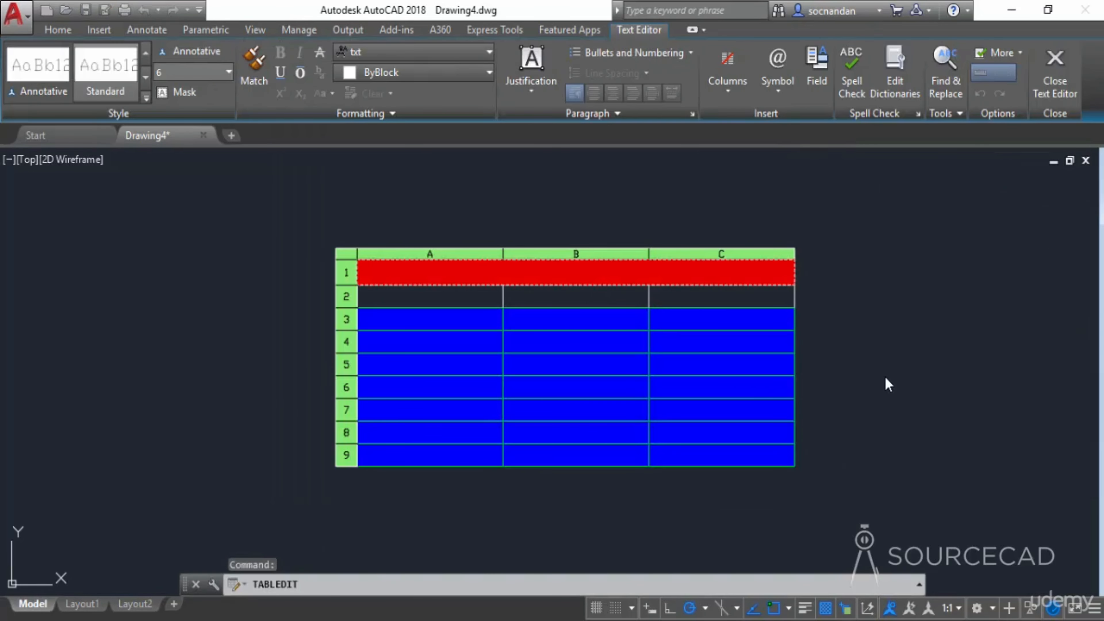
{"action": "left_click", "coordinate": [885, 377]}
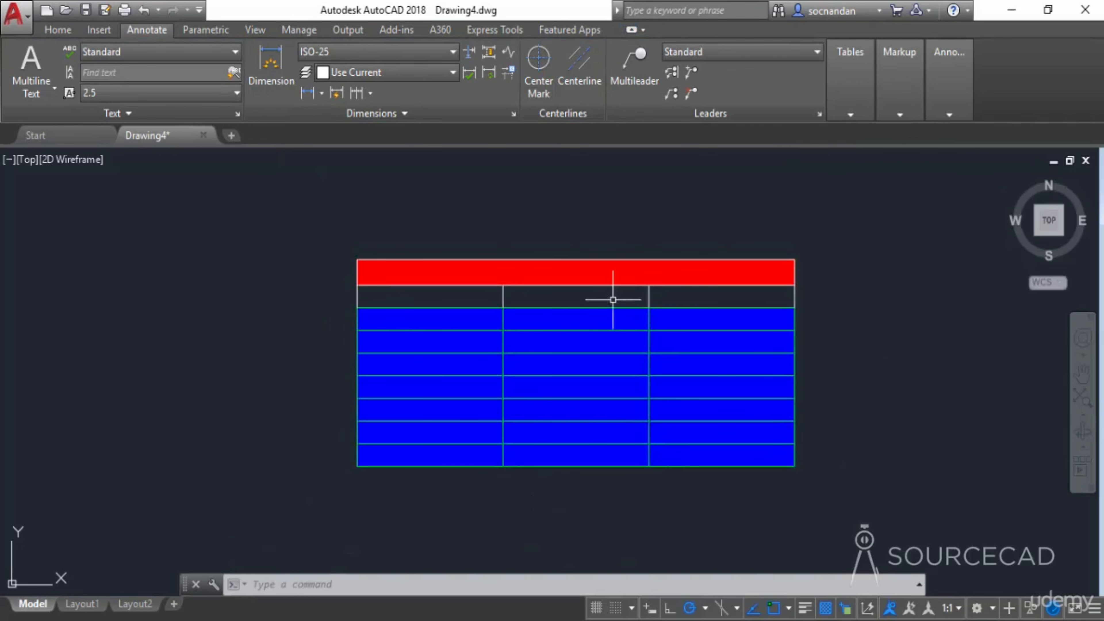
Step: Turn on the lineweight display to check the new table's borders, and turn it off again
{"action": "left_click", "coordinate": [805, 608]}
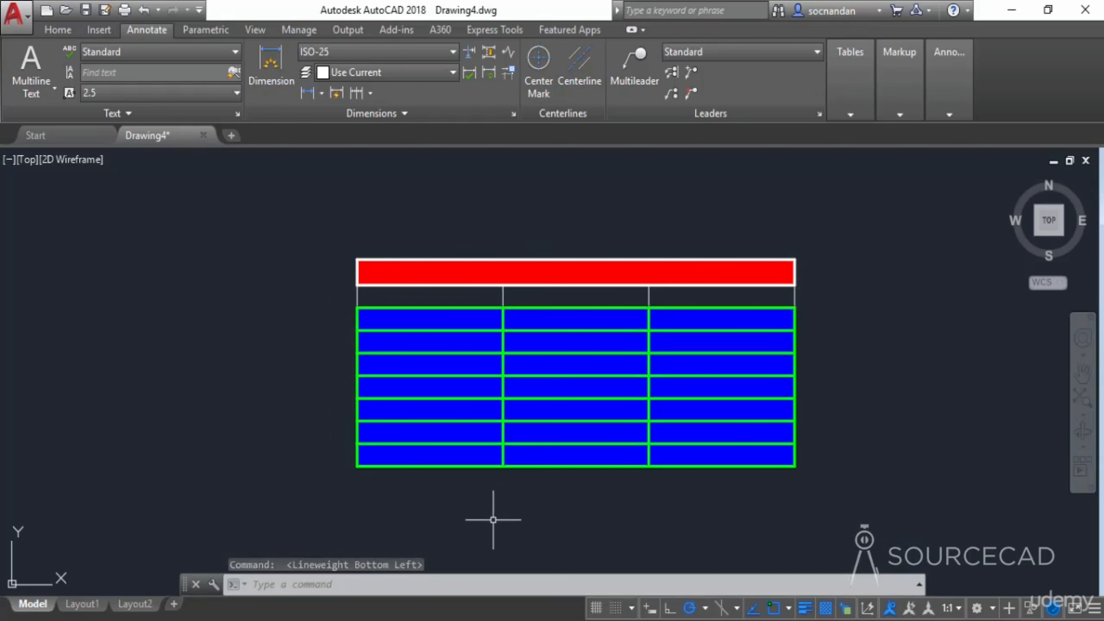
{"action": "left_click", "coordinate": [805, 608]}
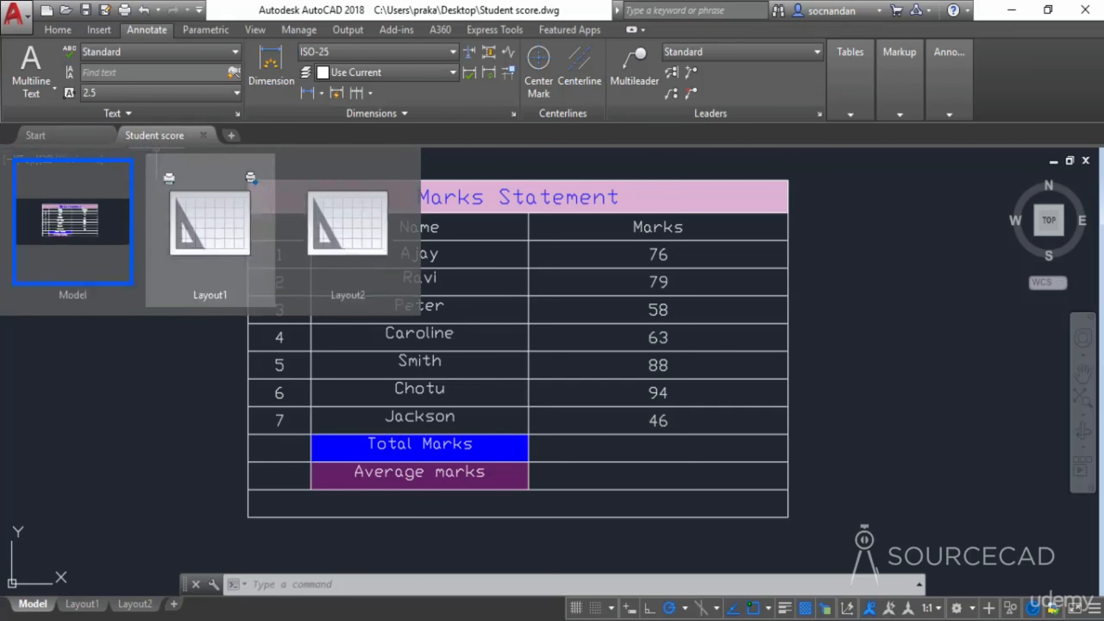
Step: Insert a Filename field in the merged row 12 cell of the Marks Statement table, with the filename only, in uppercase, without the file extension
{"action": "left_click", "coordinate": [441, 501]}
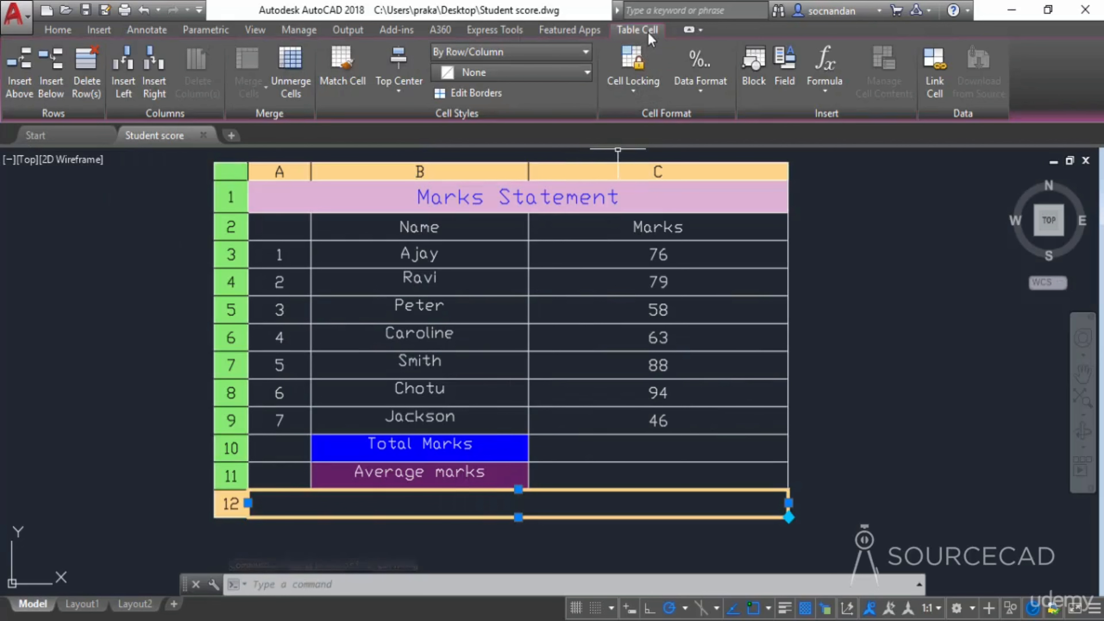
{"action": "left_click", "coordinate": [789, 71]}
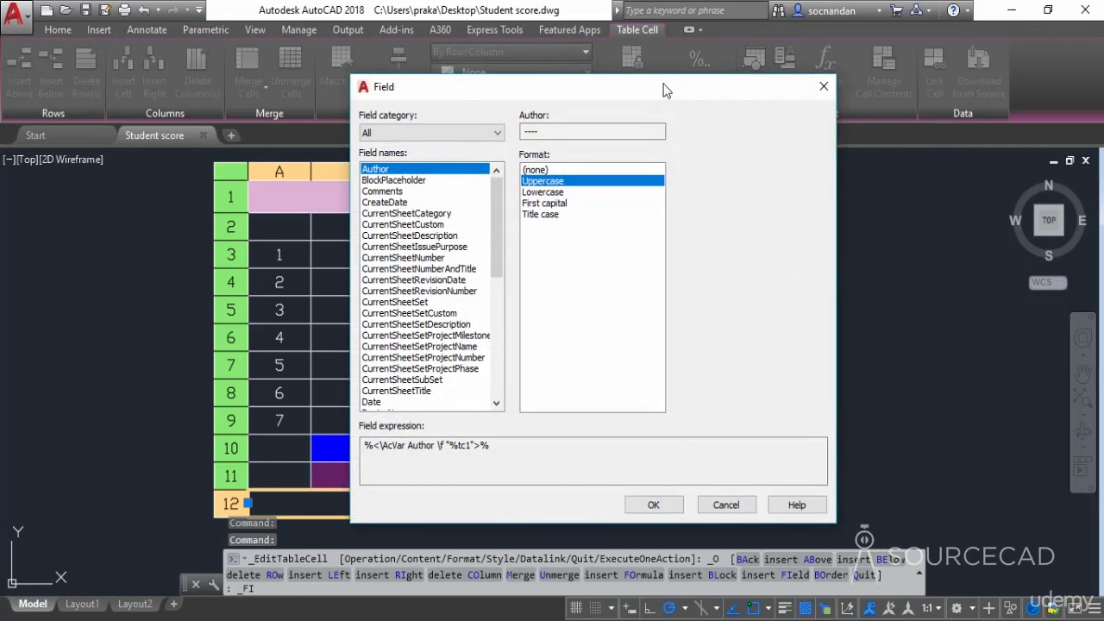
{"action": "left_click_drag", "start_coordinate": [663, 81], "coordinate": [629, 80]}
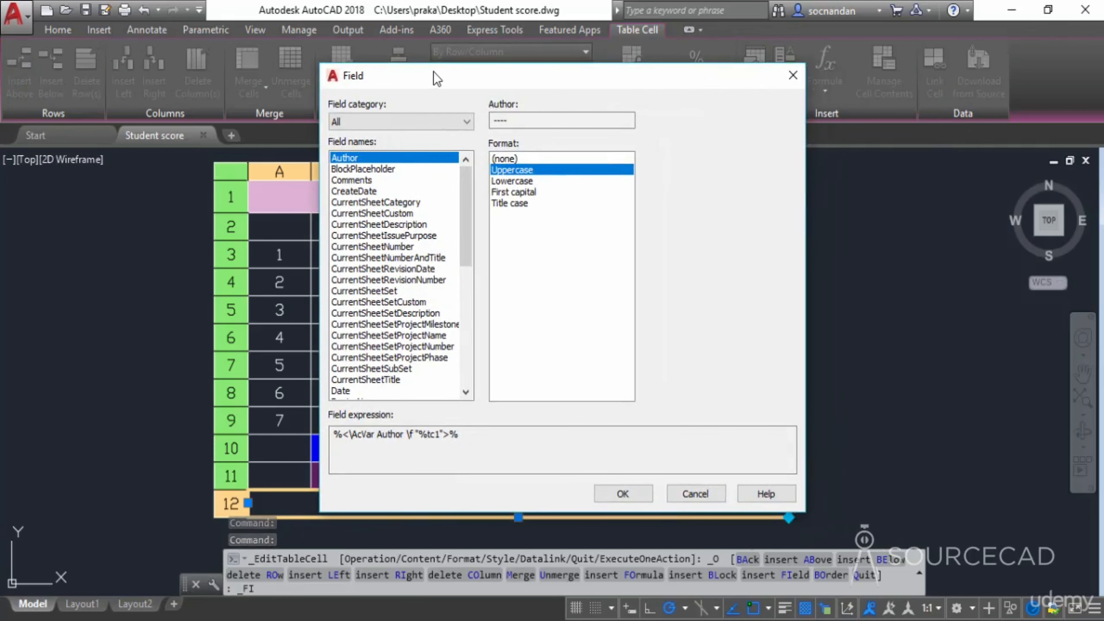
{"action": "scroll", "coordinate": [469, 212], "scroll_direction": "down", "scroll_amount": 1}
{"action": "scroll", "coordinate": [465, 228], "scroll_direction": "down", "scroll_amount": 3}
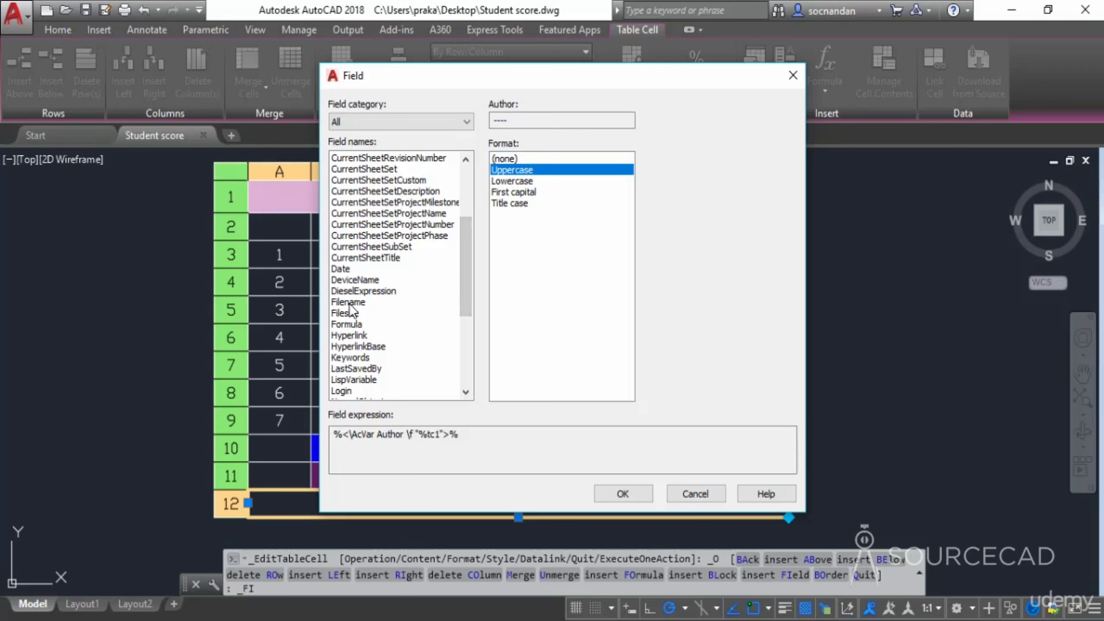
{"action": "left_click", "coordinate": [349, 304]}
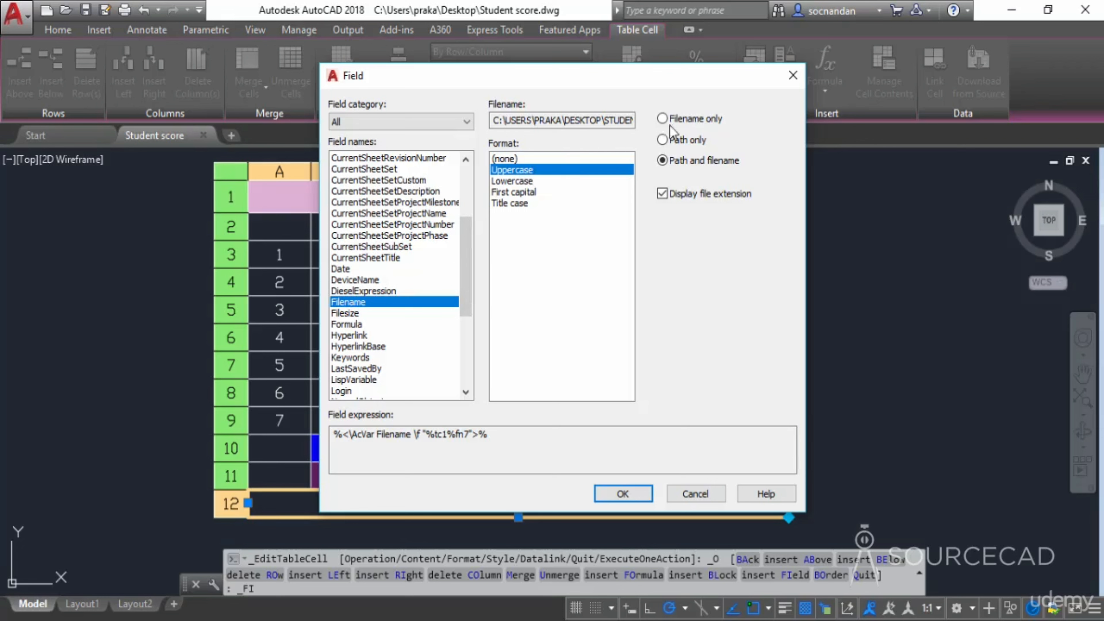
{"action": "left_click", "coordinate": [696, 127]}
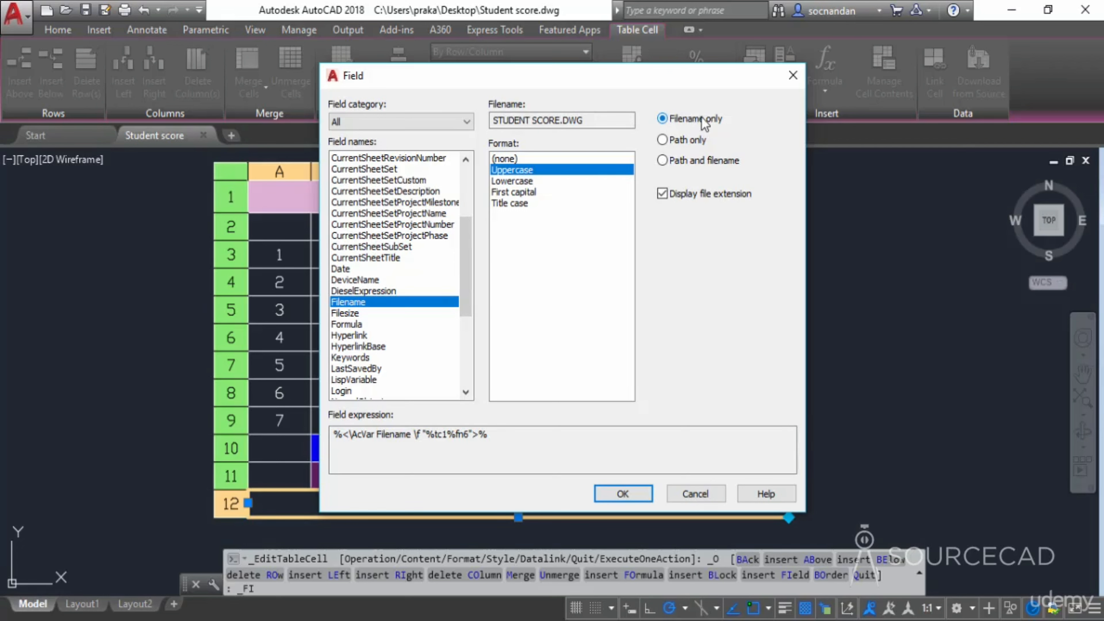
{"action": "left_click", "coordinate": [663, 194]}
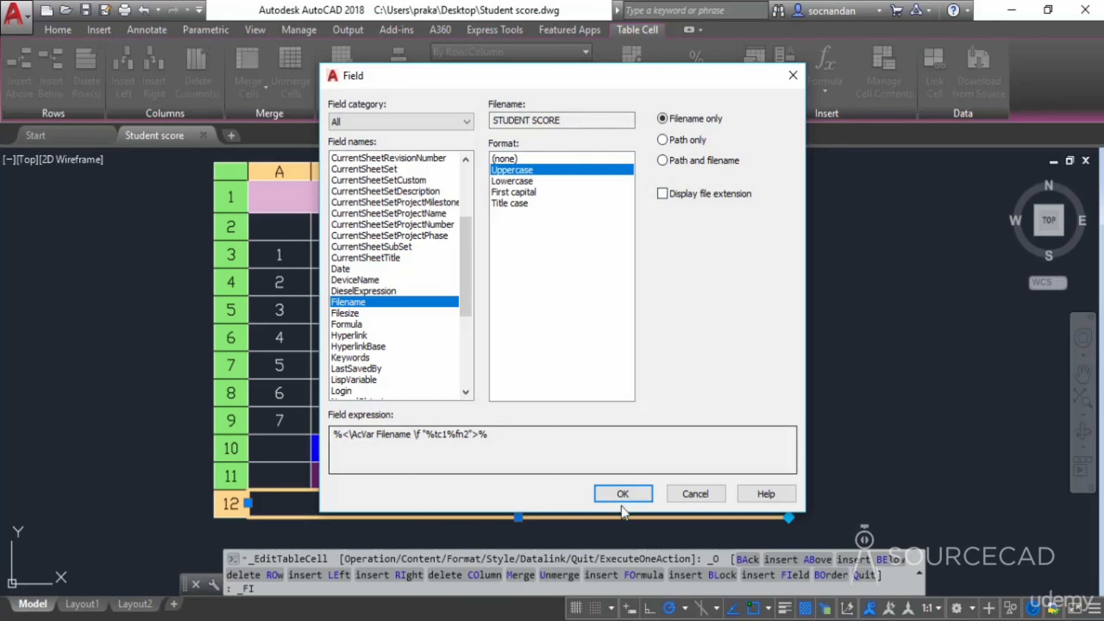
{"action": "left_click", "coordinate": [624, 495]}
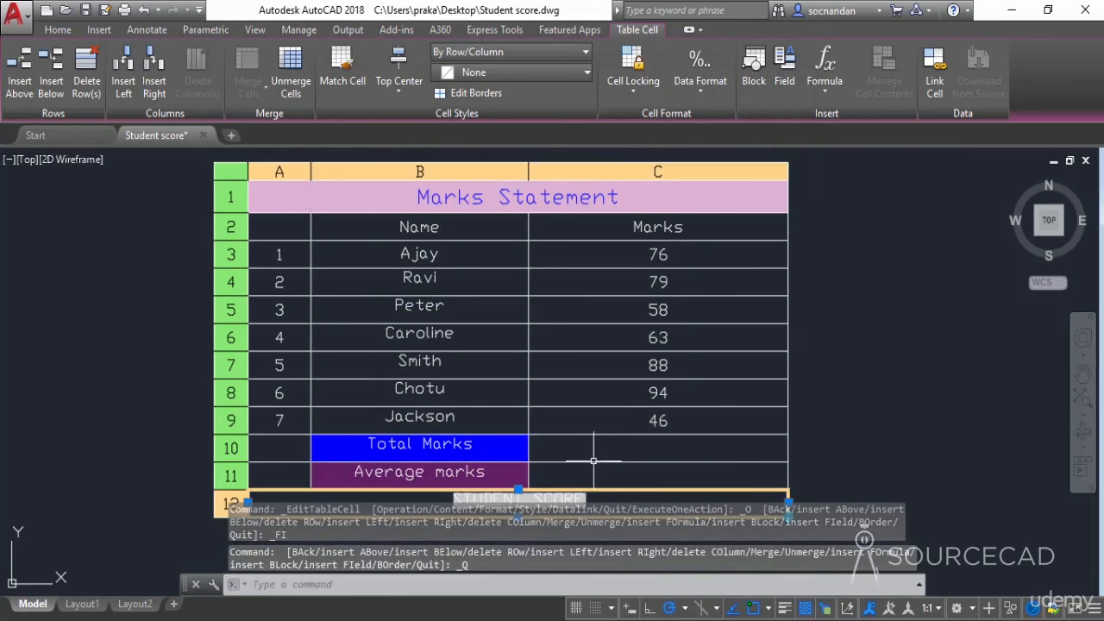
{"action": "middle_click_drag", "start_coordinate": [571, 469], "coordinate": [574, 330]}
{"action": "scroll", "coordinate": [476, 370], "scroll_direction": "up", "scroll_amount": 5}
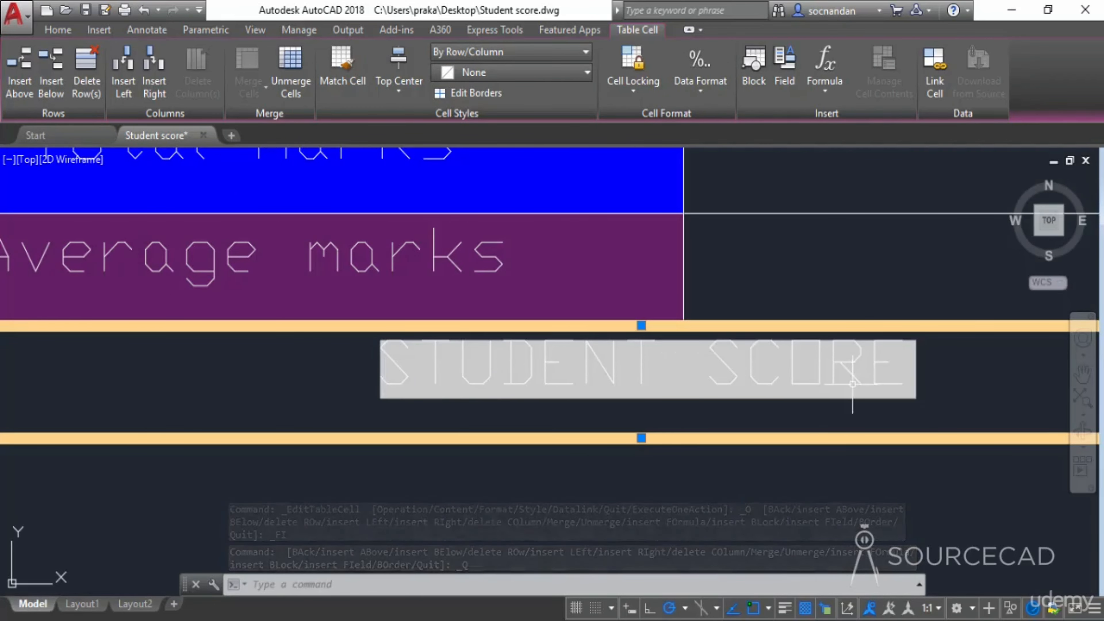
{"action": "scroll", "coordinate": [951, 331], "scroll_direction": "down", "scroll_amount": 5}
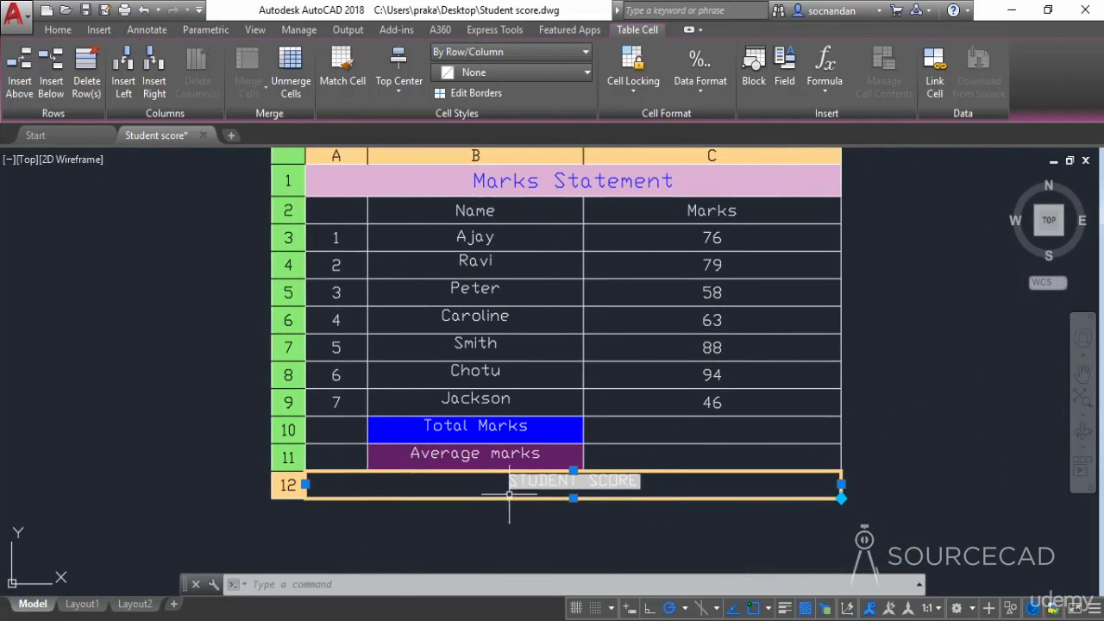
Step: Examine the Filename field text and its grey background in the merged bottom row of the Marks Statement table
{"action": "middle_click_drag", "start_coordinate": [502, 483], "coordinate": [496, 517]}
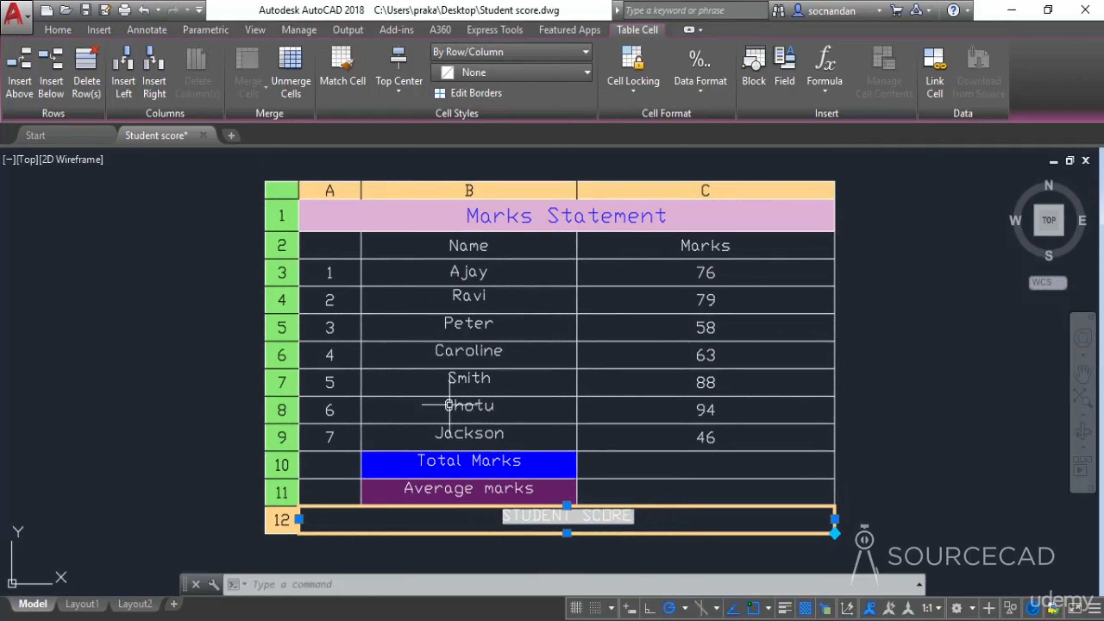
{"action": "scroll", "coordinate": [534, 518], "scroll_direction": "up", "scroll_amount": 4}
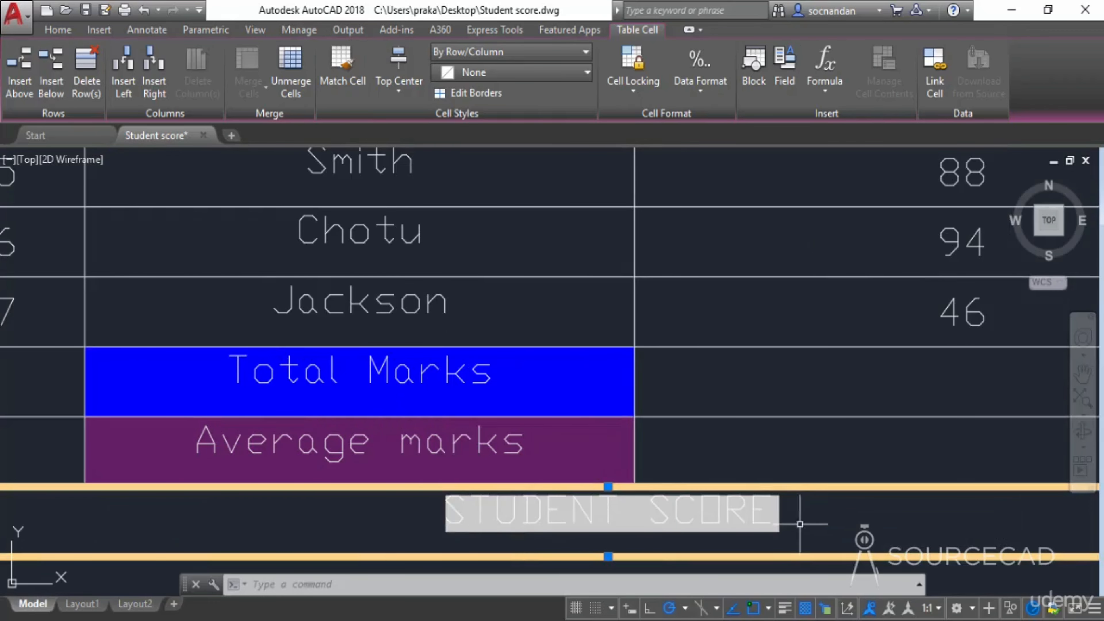
{"action": "scroll", "coordinate": [713, 527], "scroll_direction": "up", "scroll_amount": 2}
{"action": "scroll", "coordinate": [711, 529], "scroll_direction": "up", "scroll_amount": 2}
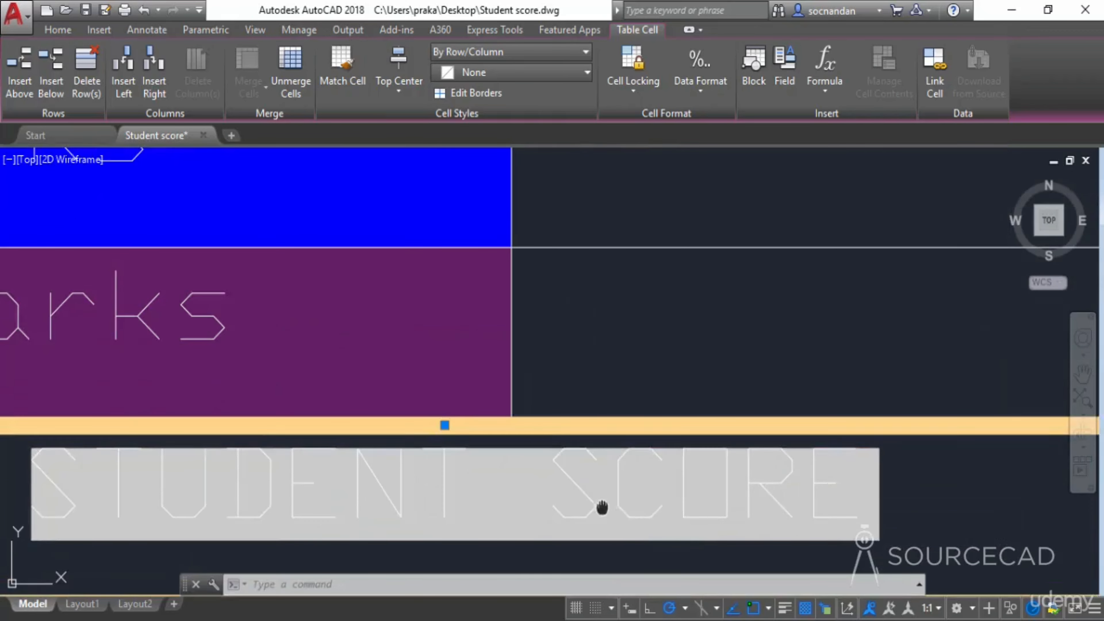
{"action": "middle_click_drag", "start_coordinate": [602, 508], "coordinate": [622, 427]}
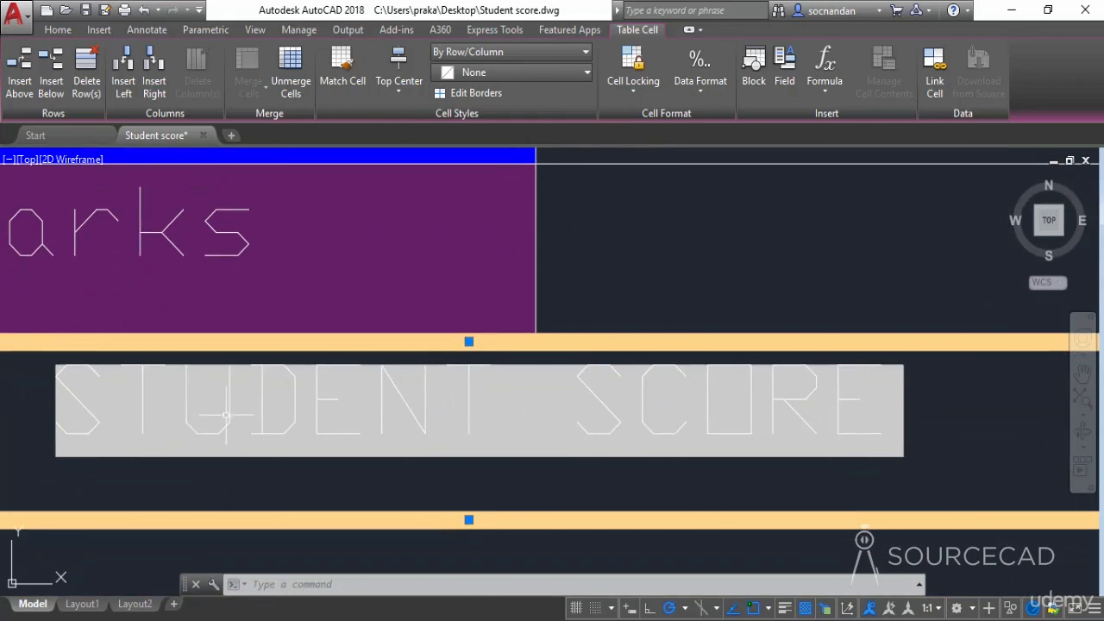
{"action": "left_click", "coordinate": [616, 547]}
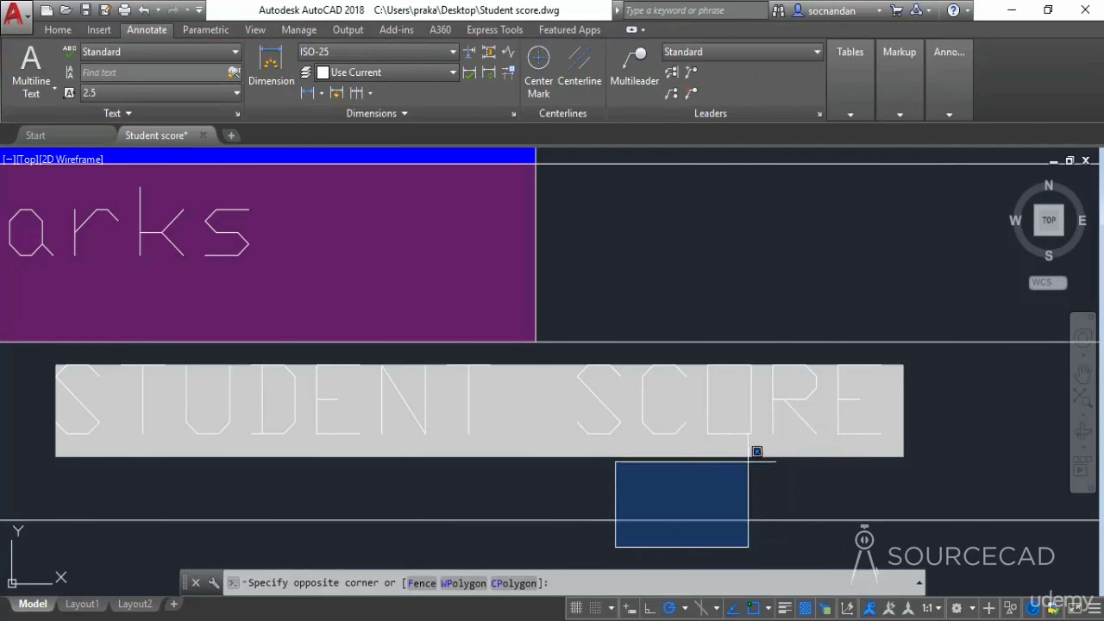
{"action": "left_click", "coordinate": [708, 537]}
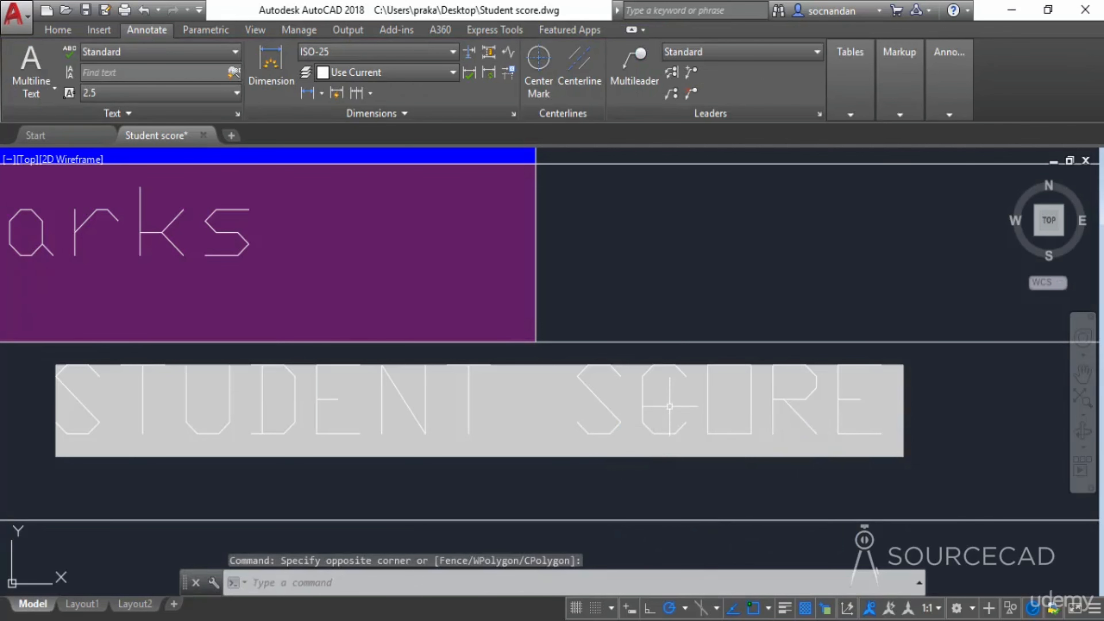
{"action": "left_click", "coordinate": [696, 363]}
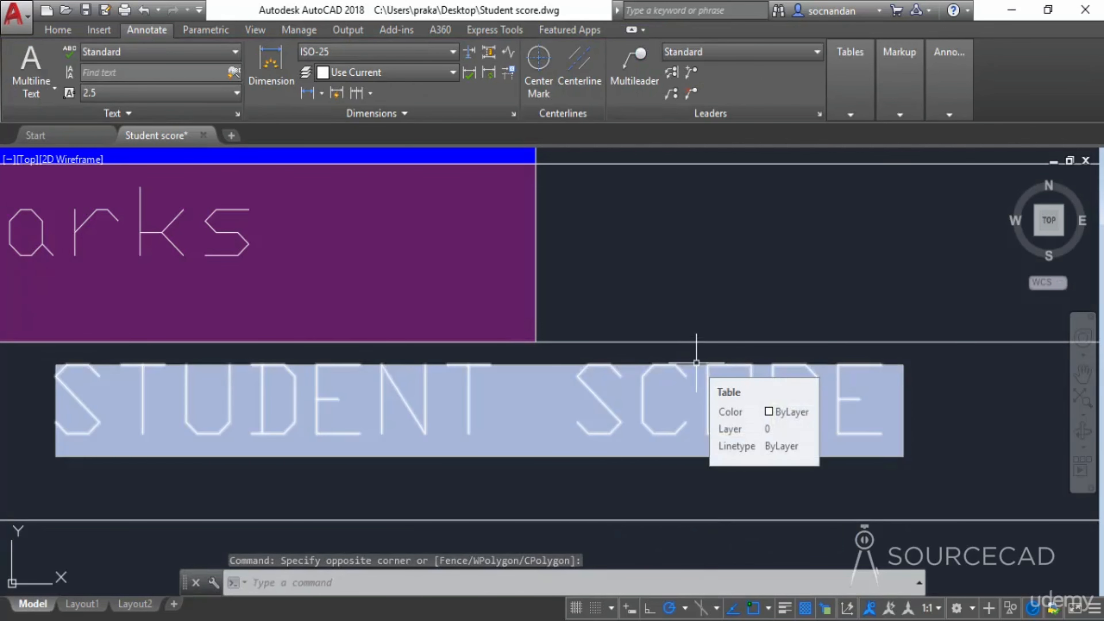
{"action": "scroll", "coordinate": [696, 363], "scroll_direction": "down", "scroll_amount": 5}
{"action": "scroll", "coordinate": [696, 363], "scroll_direction": "down", "scroll_amount": 4}
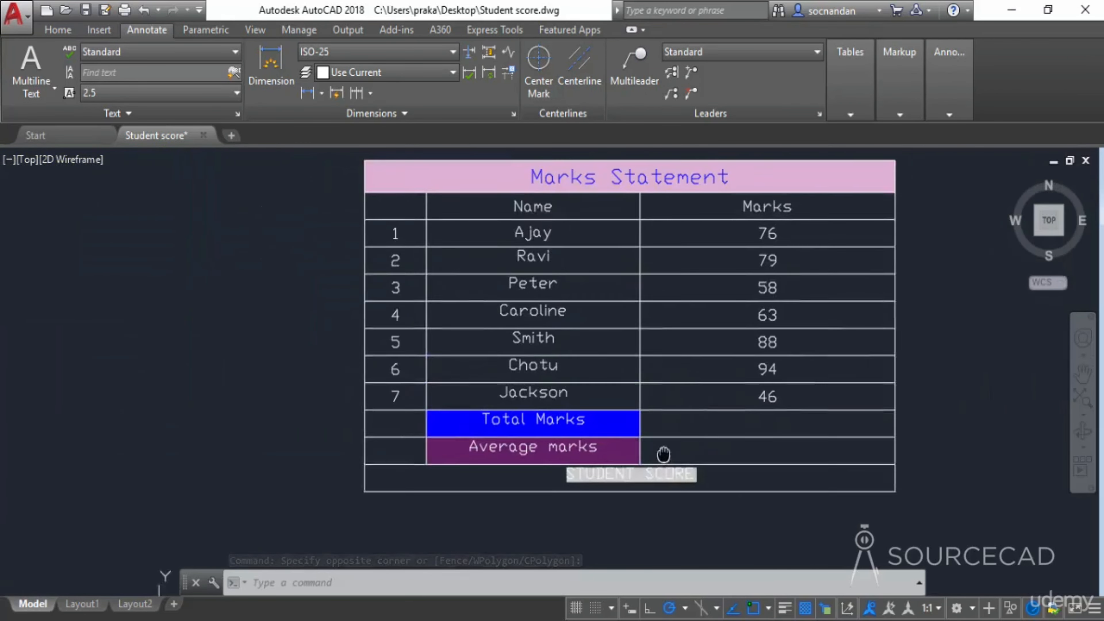
Step: Save the drawing to the Desktop under the name Student score card, and check the Filename field in the table's bottom row
{"action": "left_click", "coordinate": [106, 10]}
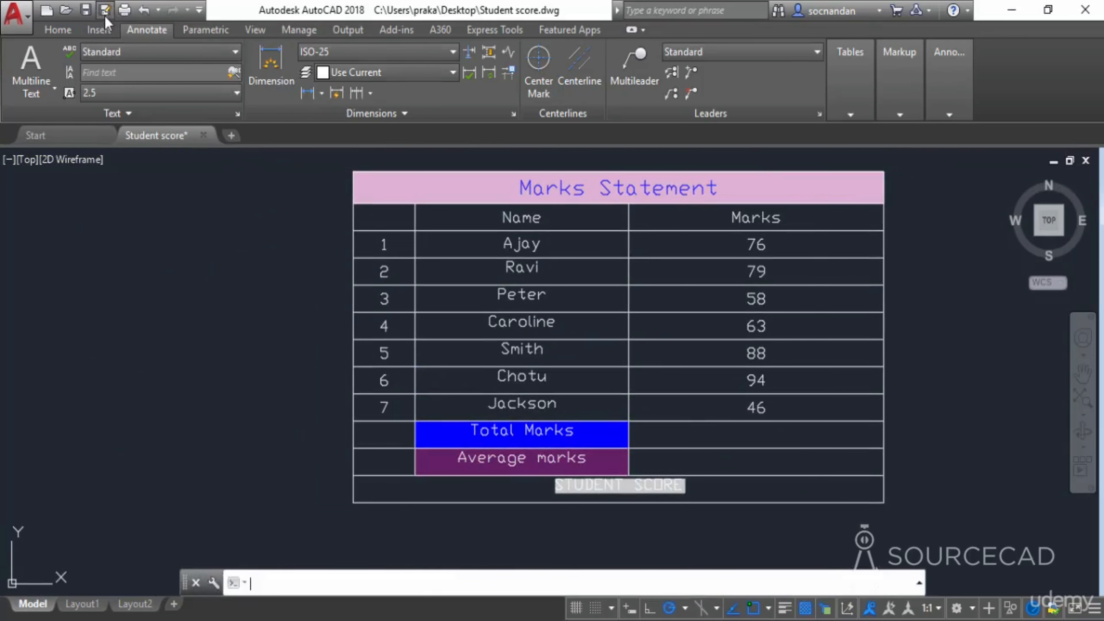
{"action": "left_click", "coordinate": [353, 379]}
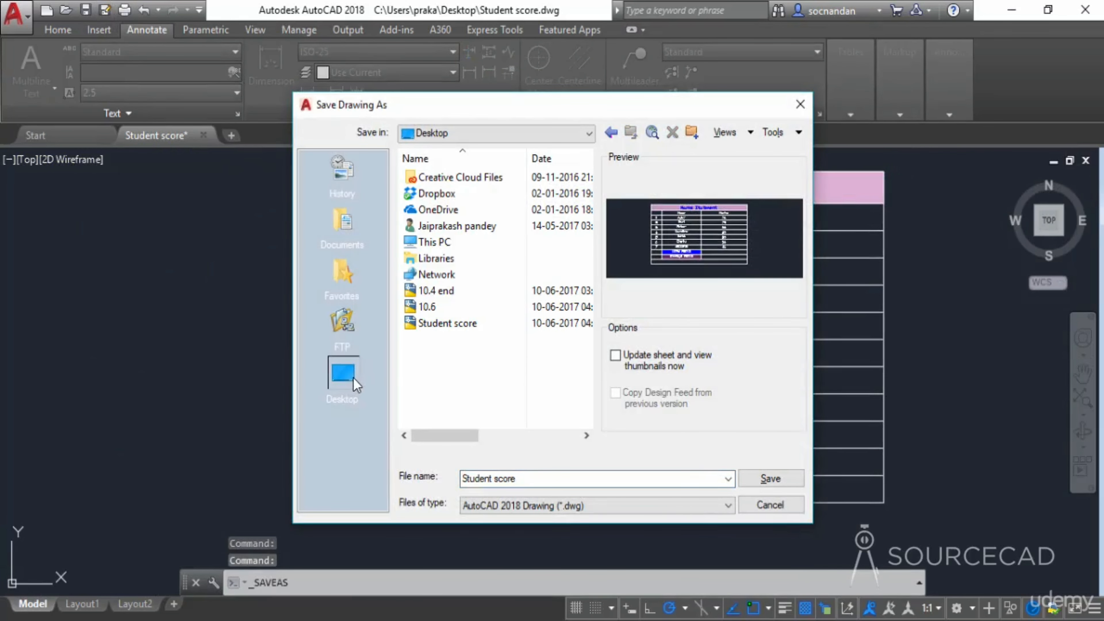
{"action": "left_click", "coordinate": [543, 478]}
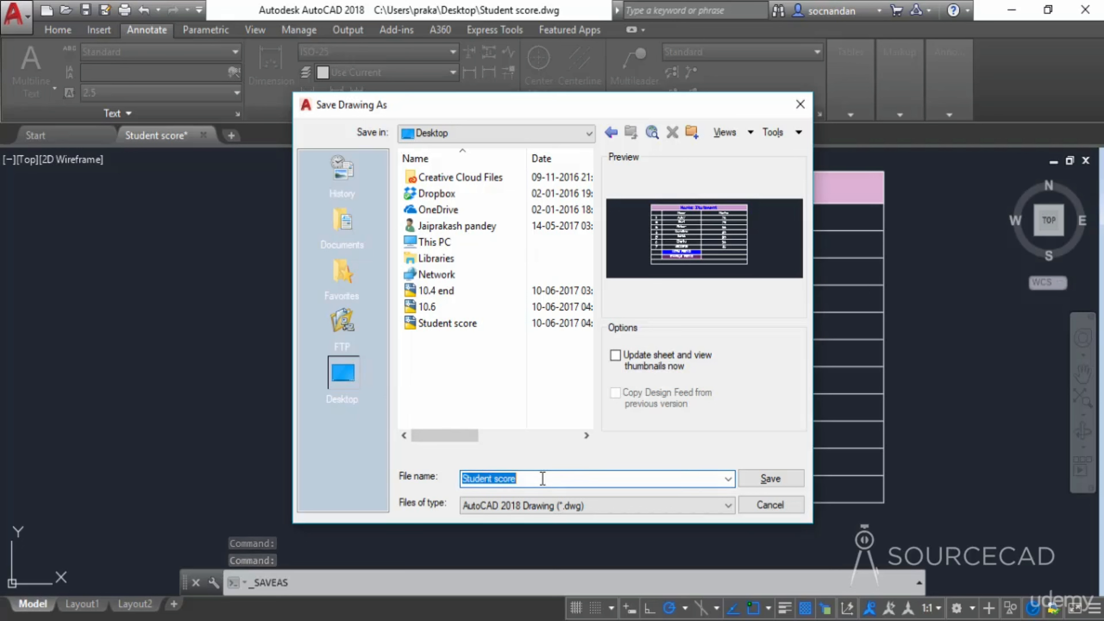
{"action": "left_click", "coordinate": [543, 478]}
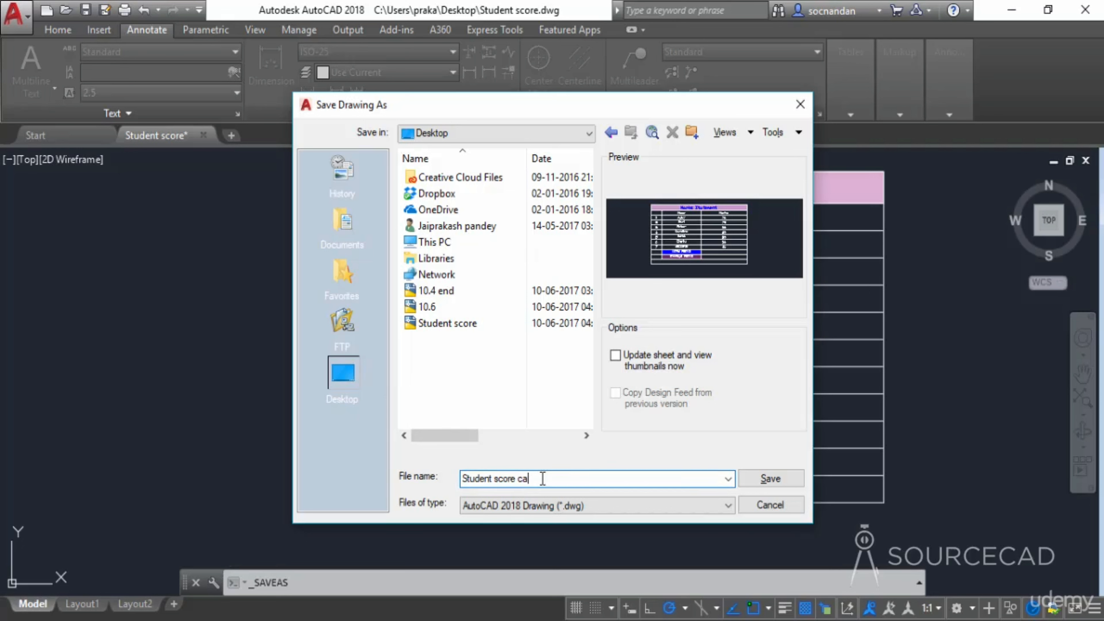
{"action": "left_click", "coordinate": [771, 481]}
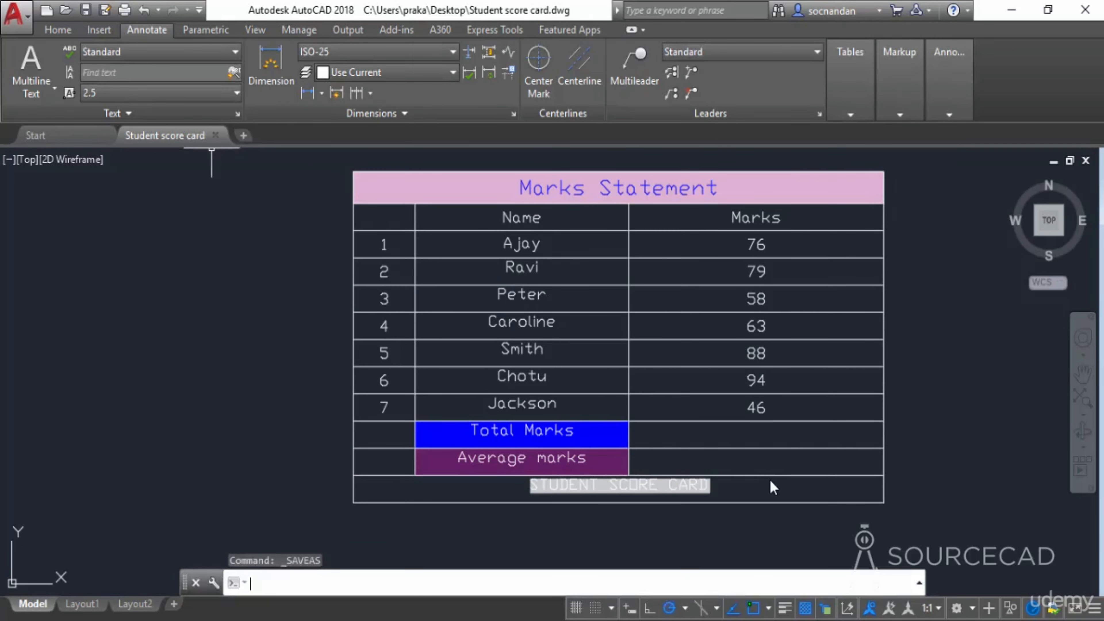
{"action": "left_click", "coordinate": [681, 483]}
{"action": "scroll", "coordinate": [681, 490], "scroll_direction": "up", "scroll_amount": 4}
{"action": "left_click", "coordinate": [557, 481]}
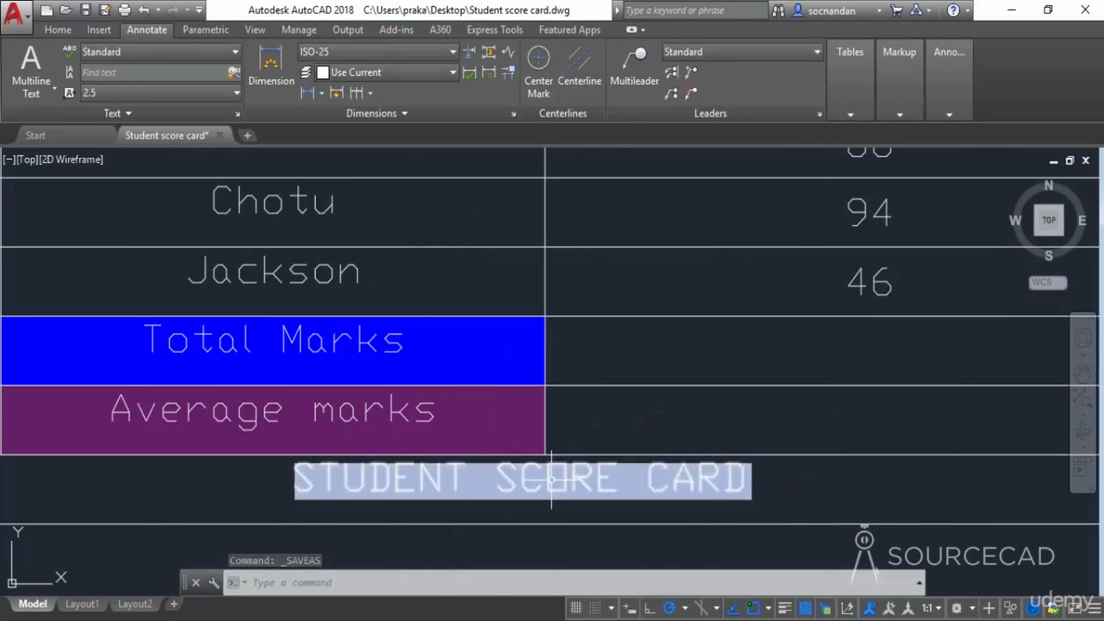
{"action": "key", "text": "Escape"}
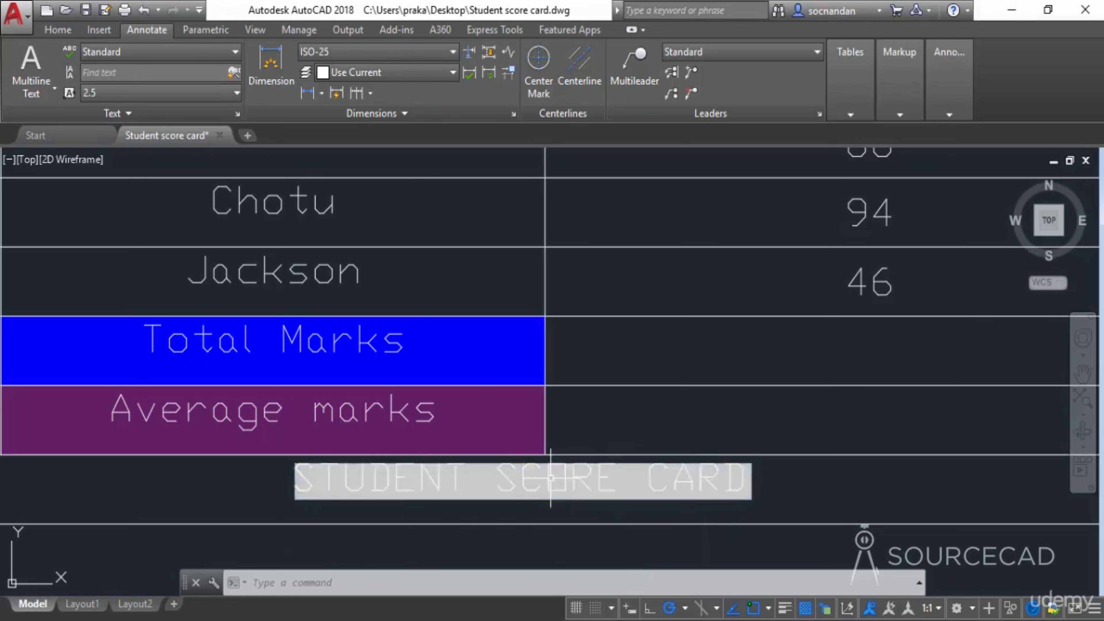
{"action": "scroll", "coordinate": [443, 481], "scroll_direction": "down", "scroll_amount": 3}
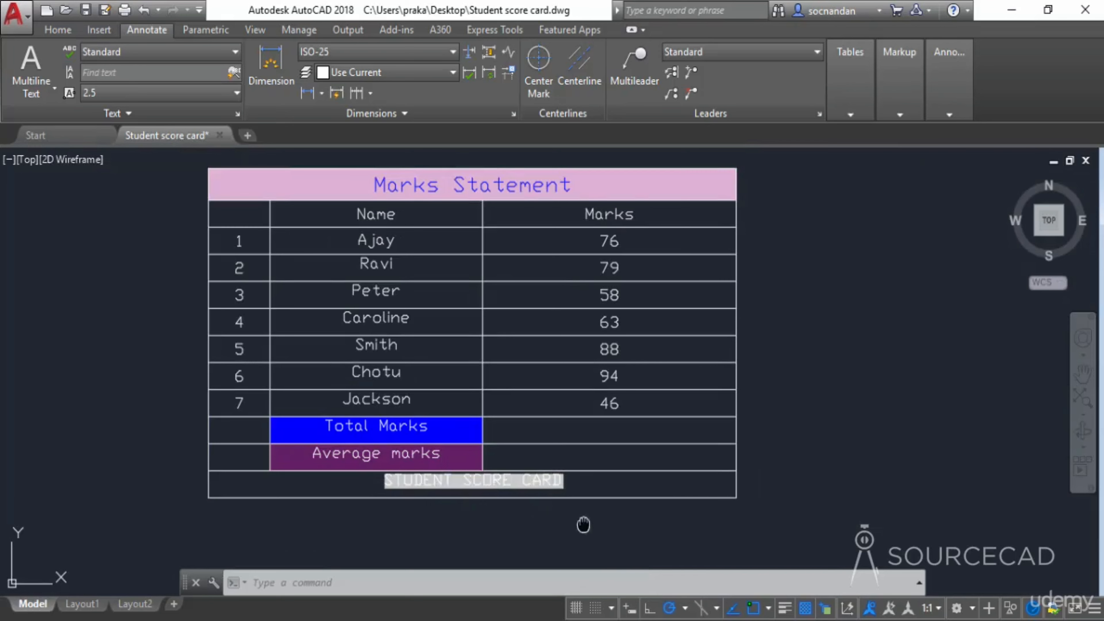
{"action": "middle_click_drag", "start_coordinate": [581, 520], "coordinate": [633, 538]}
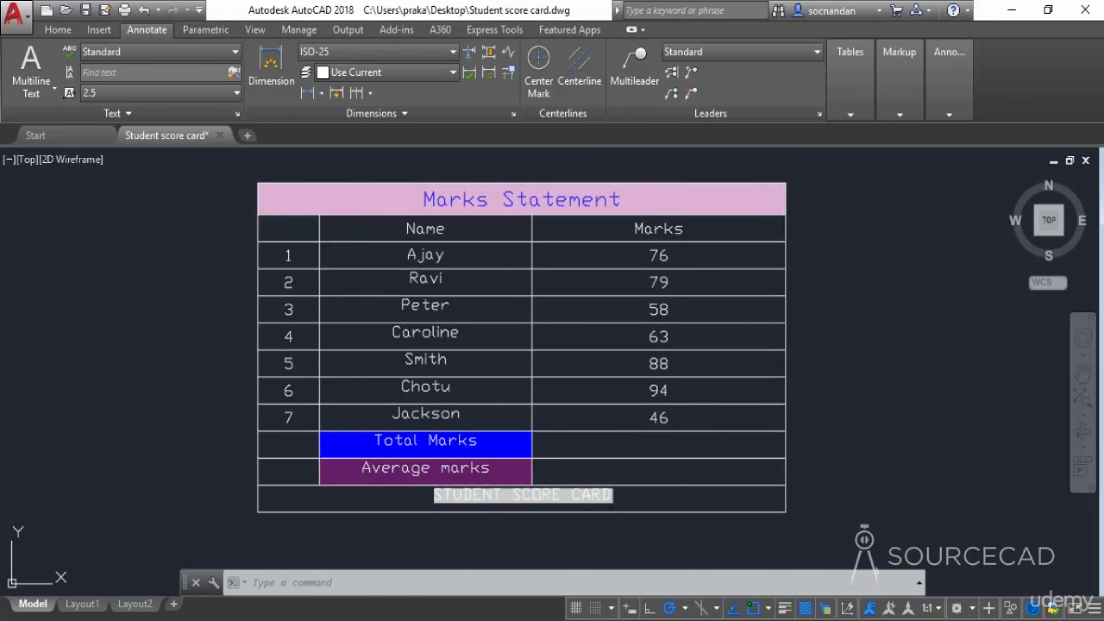
Step: Insert a Sum formula over cells C3 to C9 in the Total Marks cell C10, and inspect its result
{"action": "left_click", "coordinate": [657, 446]}
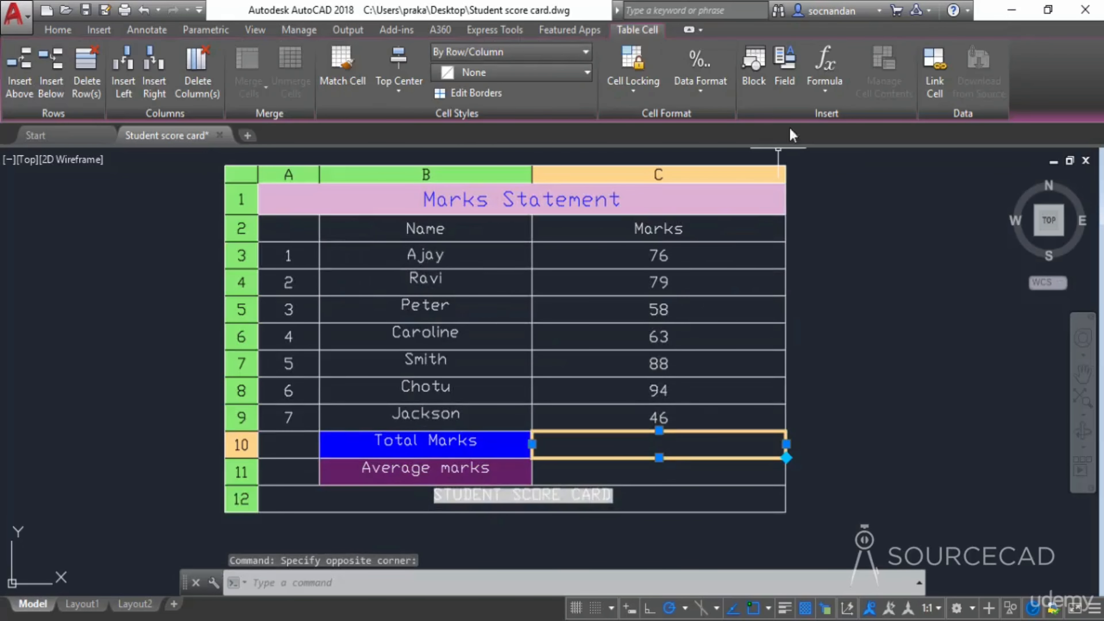
{"action": "left_click", "coordinate": [824, 93]}
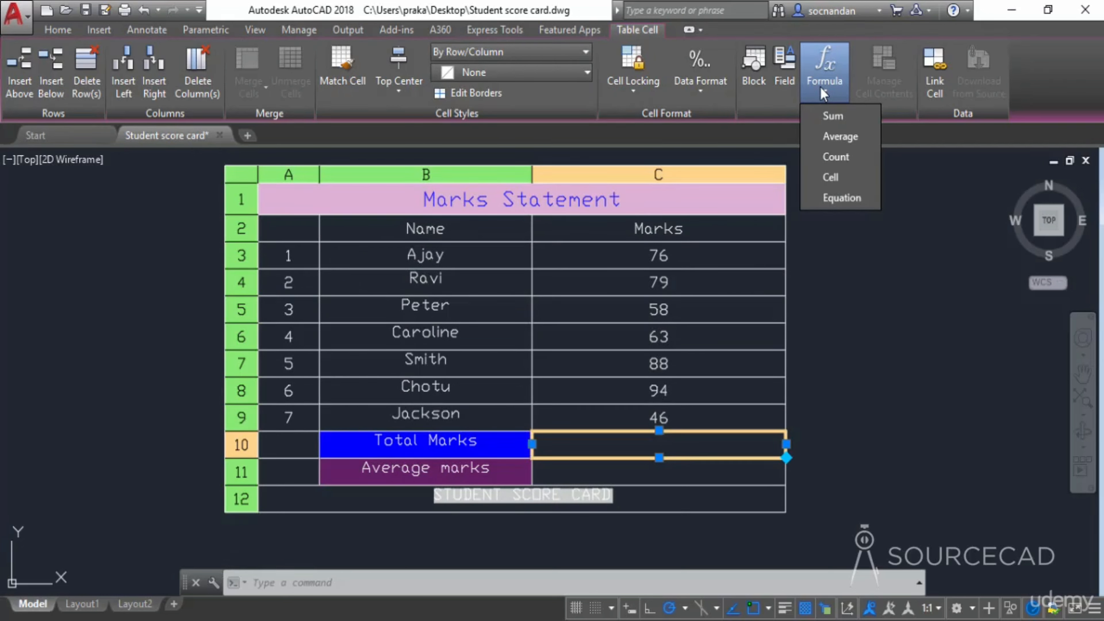
{"action": "left_click", "coordinate": [839, 116]}
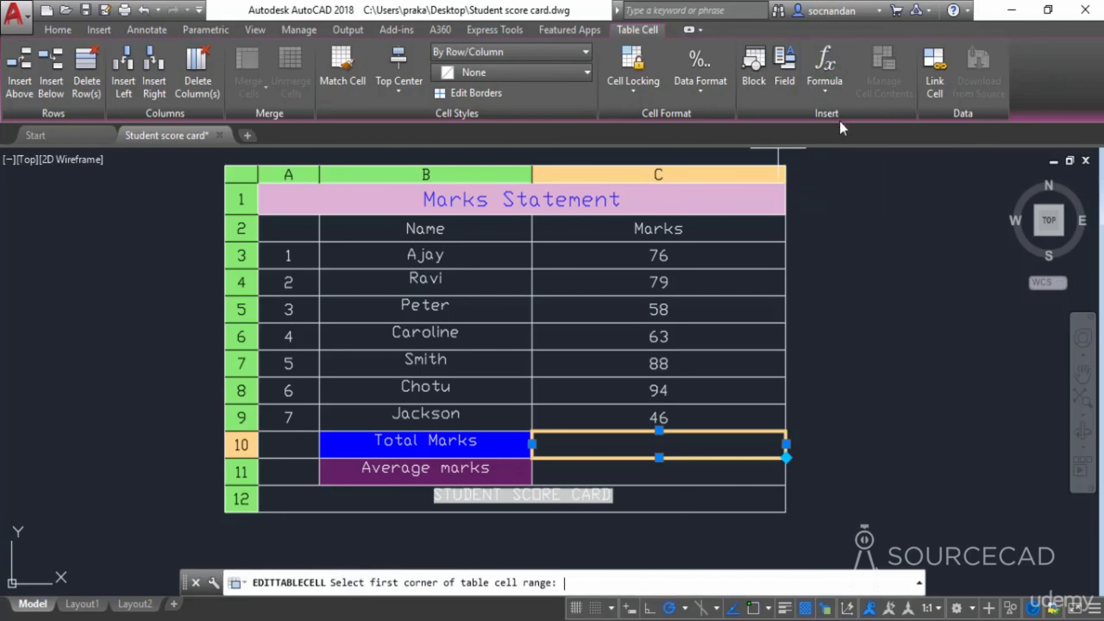
{"action": "left_click", "coordinate": [722, 255]}
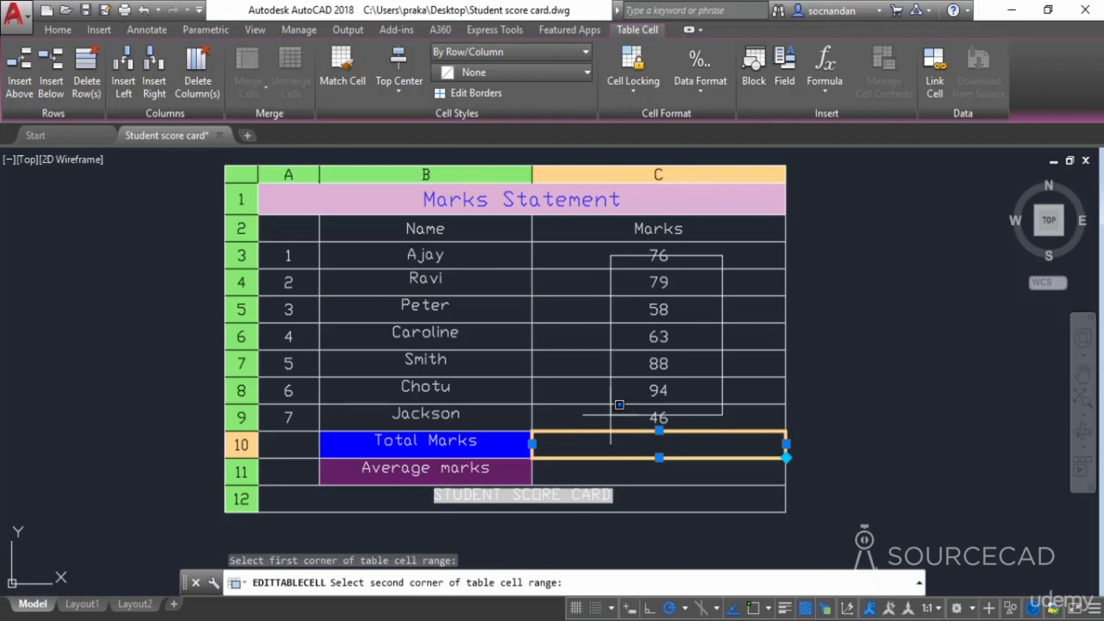
{"action": "left_click", "coordinate": [614, 413]}
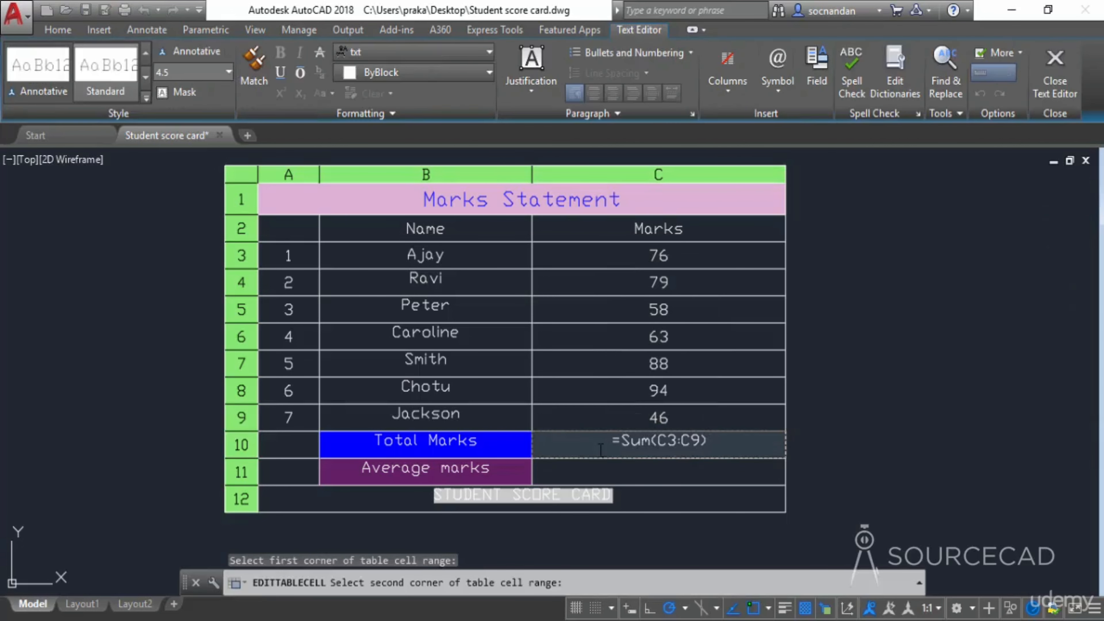
{"action": "left_click", "coordinate": [827, 430]}
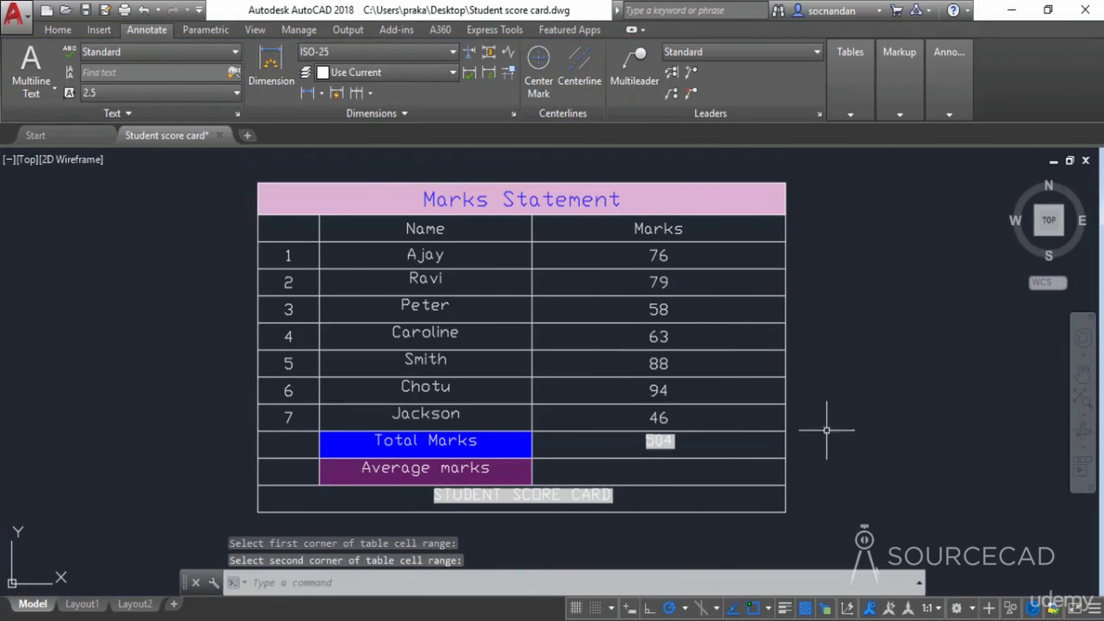
{"action": "left_click", "coordinate": [658, 440]}
{"action": "scroll", "coordinate": [659, 441], "scroll_direction": "up", "scroll_amount": 8}
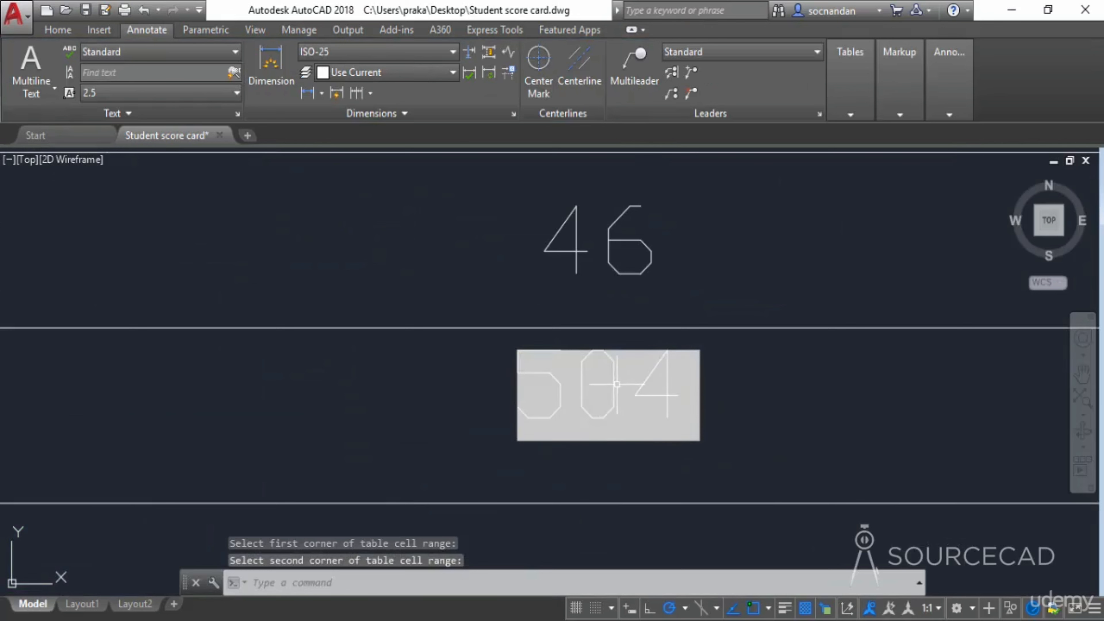
{"action": "left_click", "coordinate": [602, 348]}
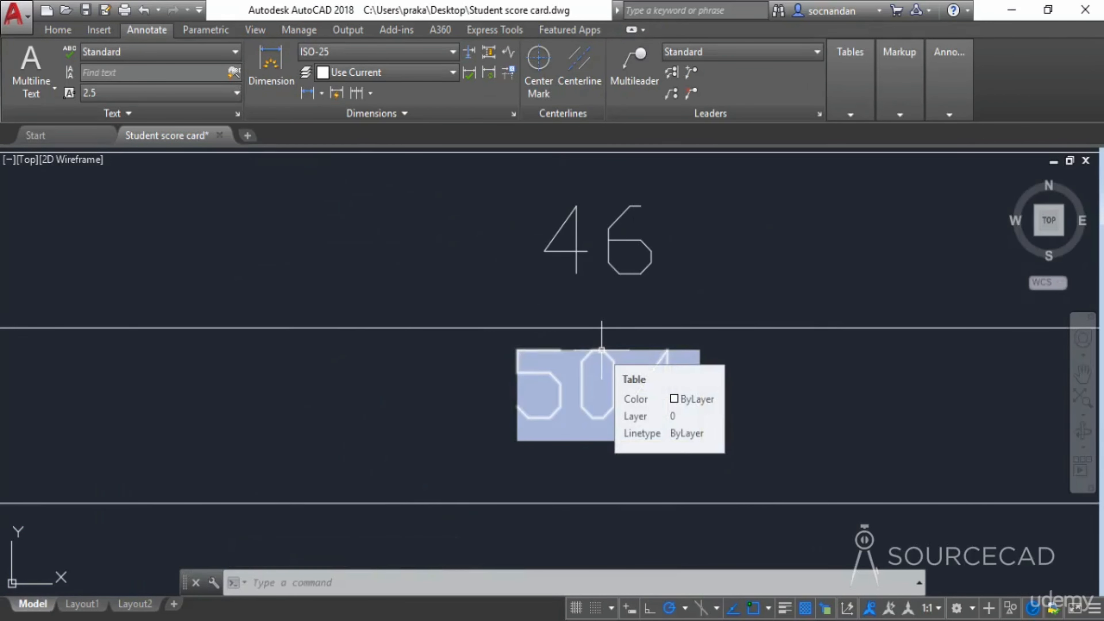
{"action": "scroll", "coordinate": [602, 349], "scroll_direction": "down", "scroll_amount": 6}
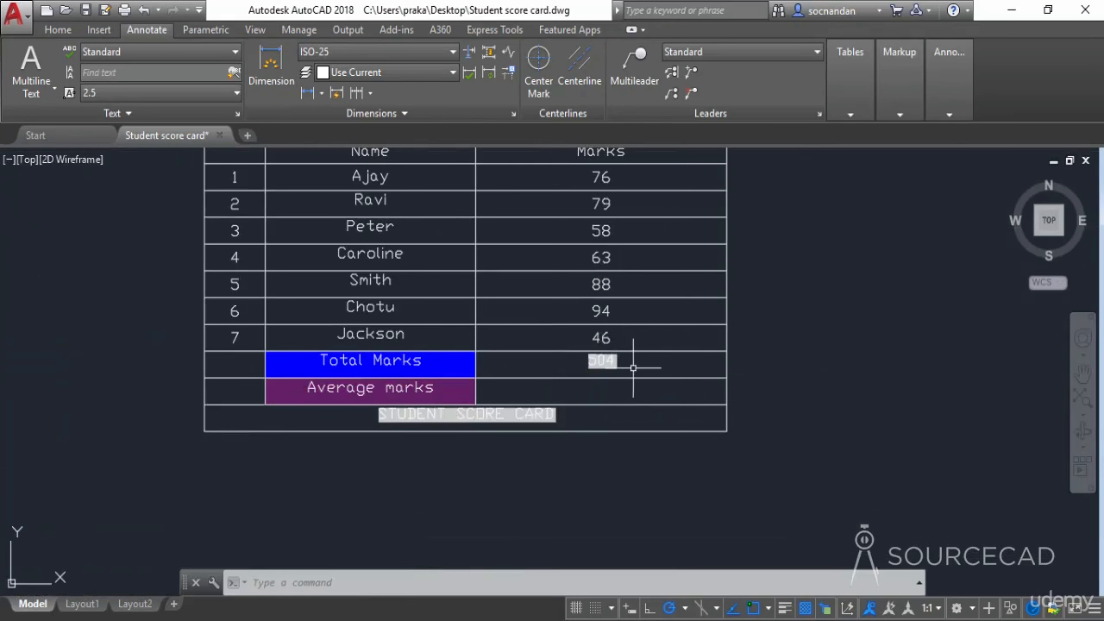
{"action": "middle_click_drag", "start_coordinate": [635, 367], "coordinate": [636, 435]}
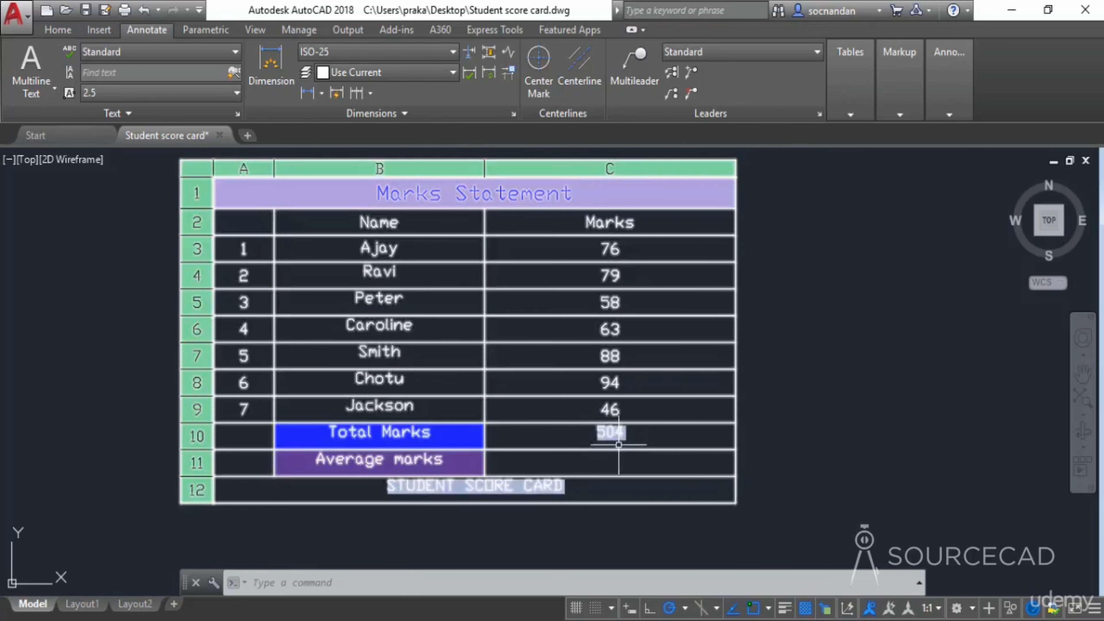
Step: Change the mark in cell C9 to 56, and check the recalculated total in cell C10
{"action": "left_click", "coordinate": [627, 409]}
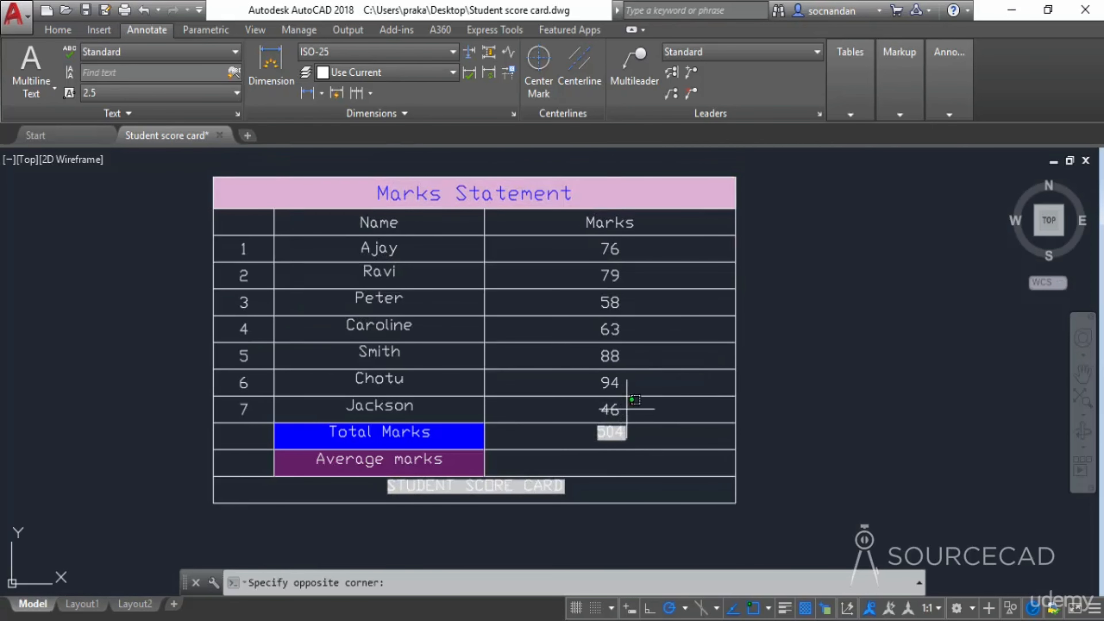
{"action": "double_click", "coordinate": [618, 411]}
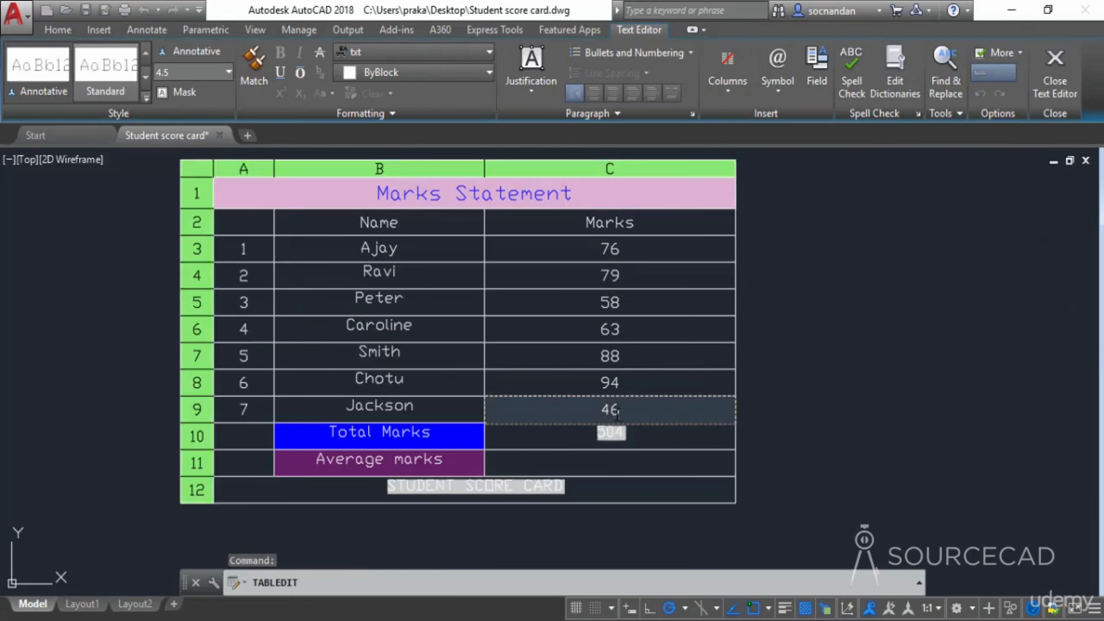
{"action": "left_click_drag", "start_coordinate": [611, 410], "coordinate": [601, 410]}
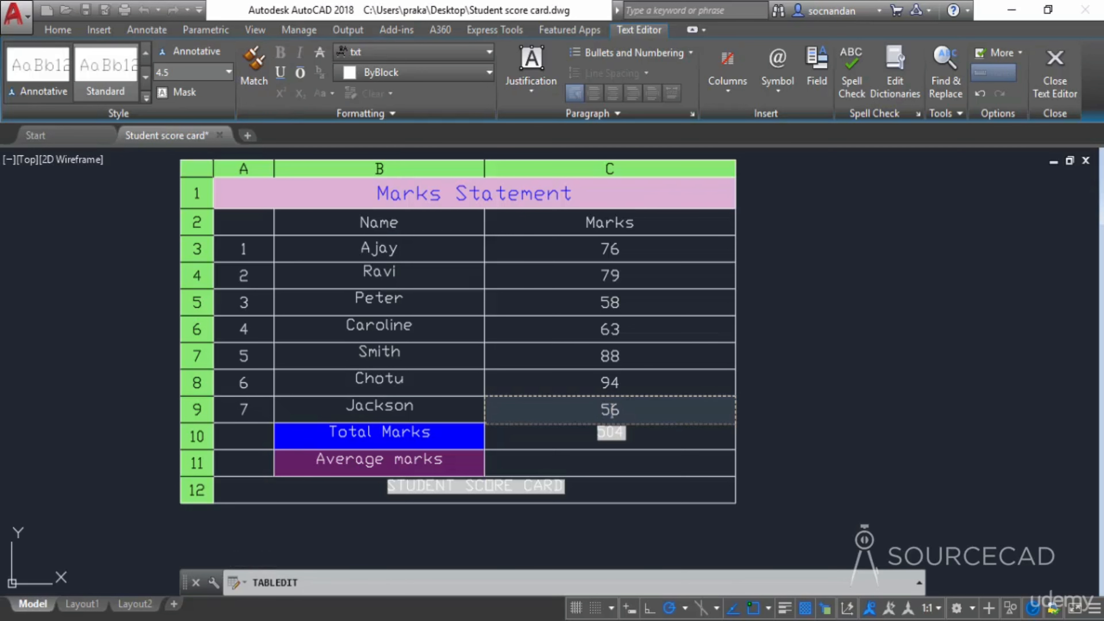
{"action": "left_click", "coordinate": [794, 375]}
{"action": "left_click", "coordinate": [592, 427]}
{"action": "scroll", "coordinate": [613, 442], "scroll_direction": "up", "scroll_amount": 8}
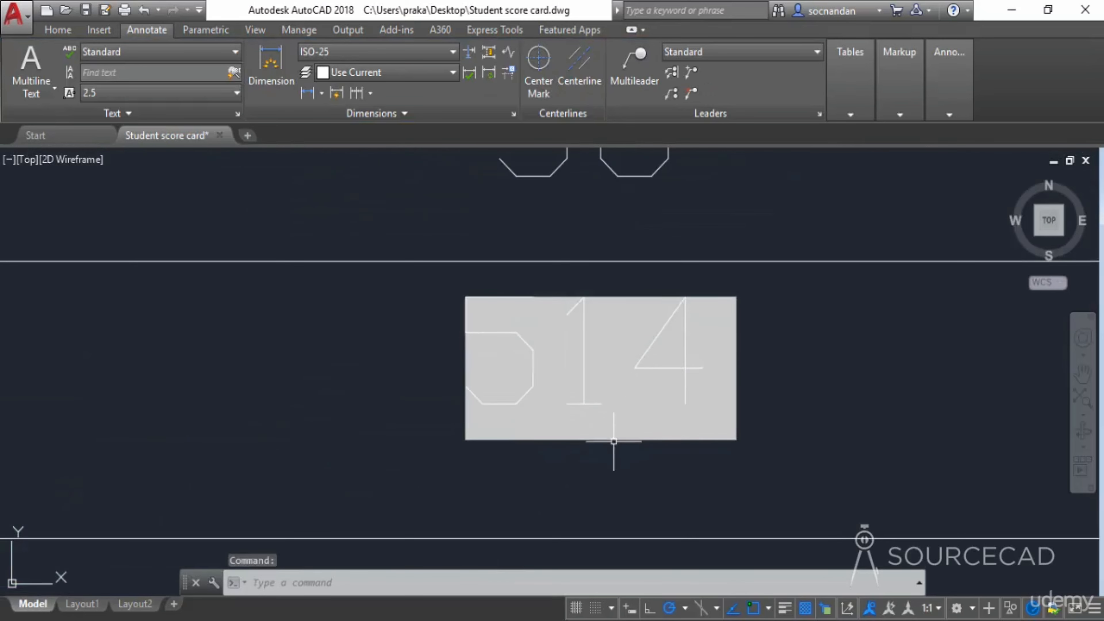
{"action": "left_click", "coordinate": [584, 365]}
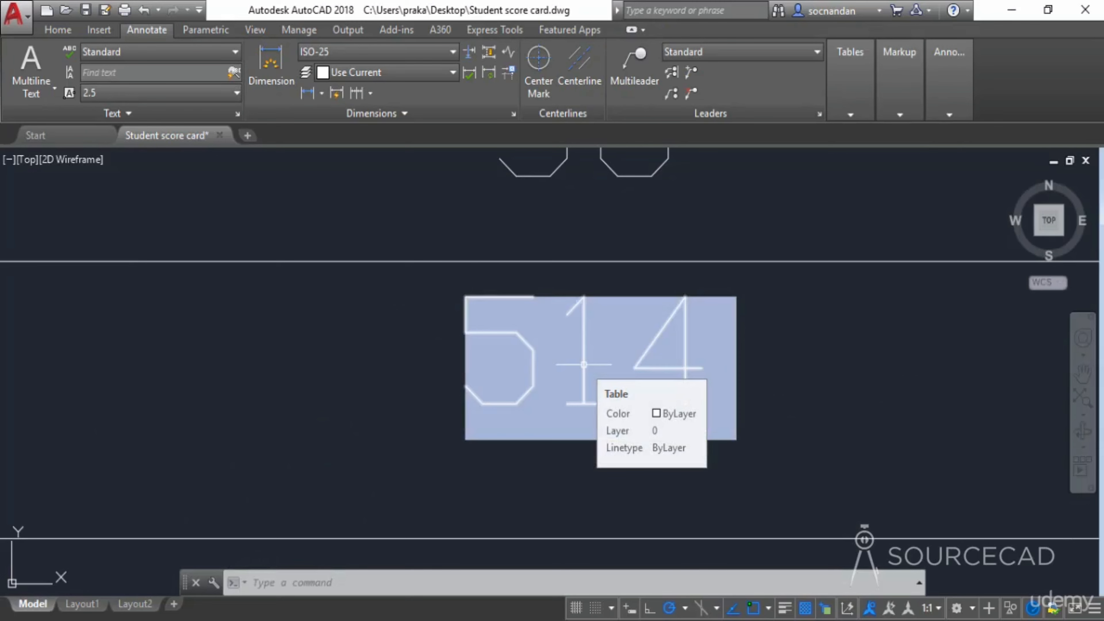
{"action": "scroll", "coordinate": [584, 365], "scroll_direction": "down", "scroll_amount": 10}
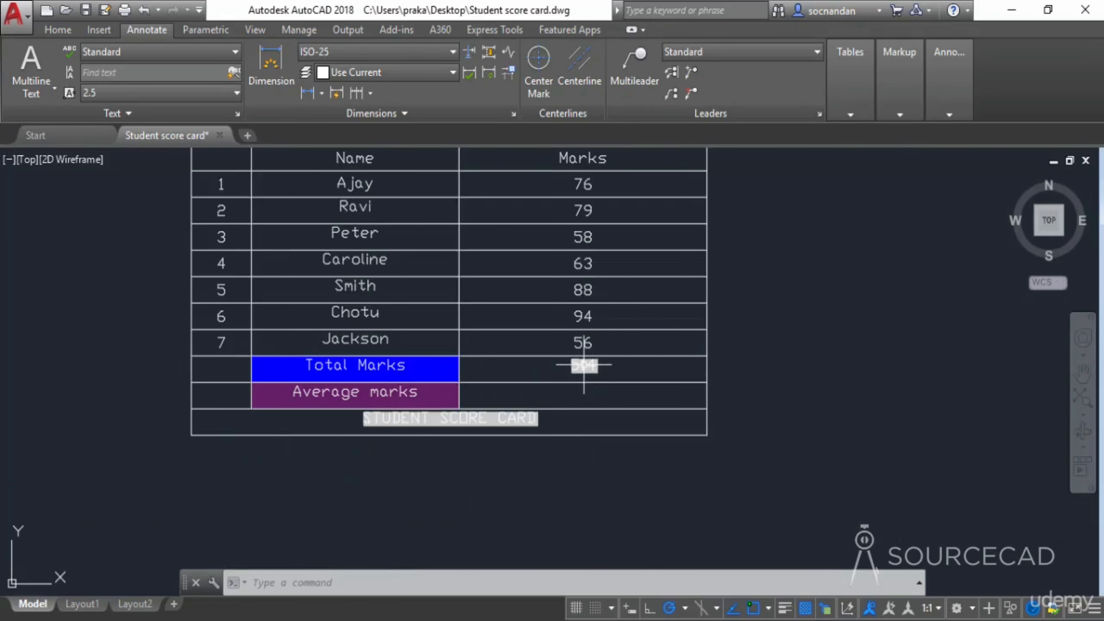
{"action": "key", "text": "Escape"}
{"action": "middle_click_drag", "start_coordinate": [614, 346], "coordinate": [653, 421]}
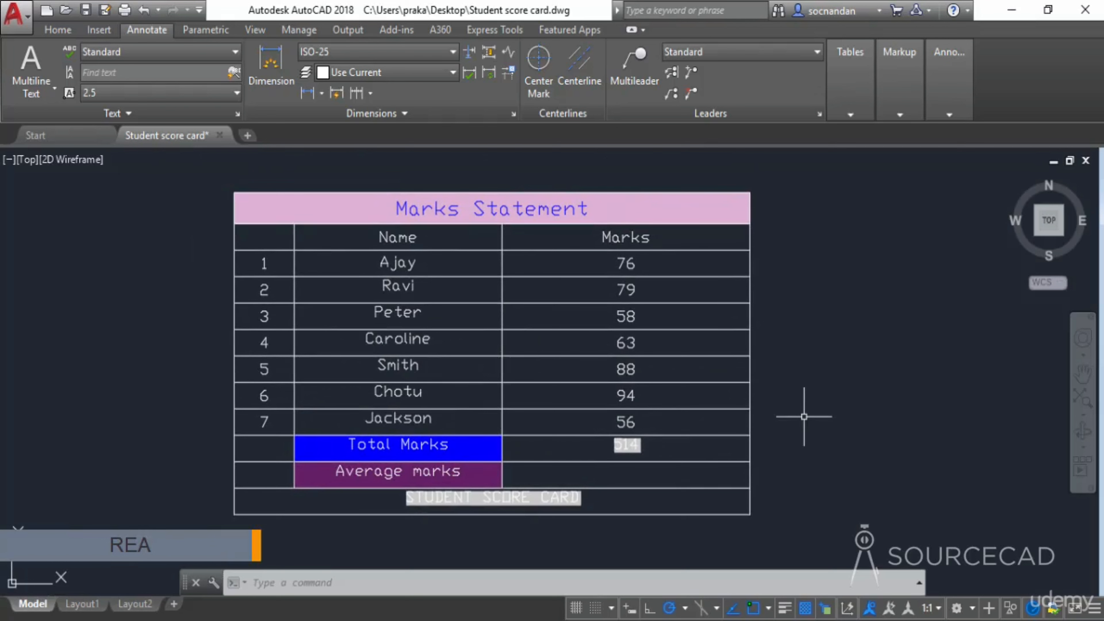
{"action": "left_click", "coordinate": [580, 486]}
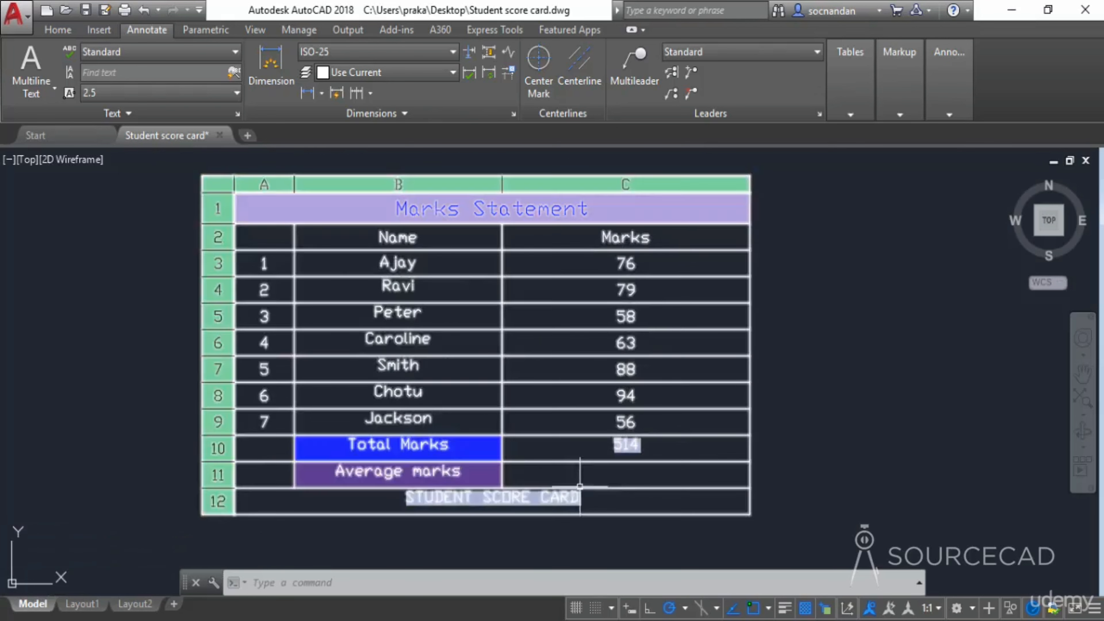
Step: Insert an Average formula over cells C3 to C9 in the Average marks cell C11, and inspect its result
{"action": "left_click", "coordinate": [669, 474]}
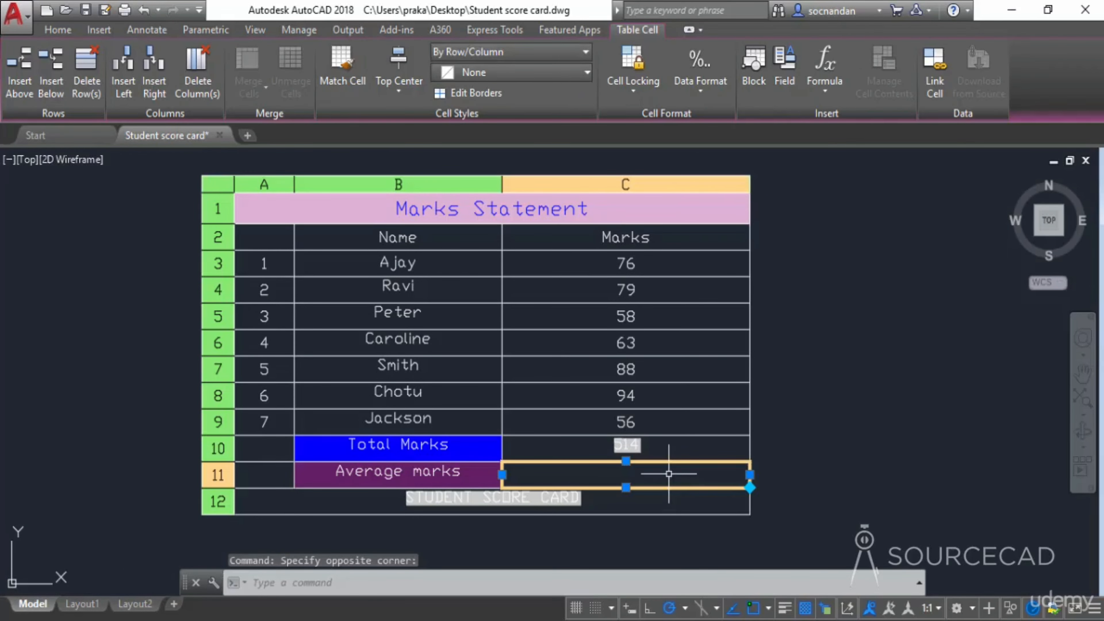
{"action": "left_click", "coordinate": [835, 74]}
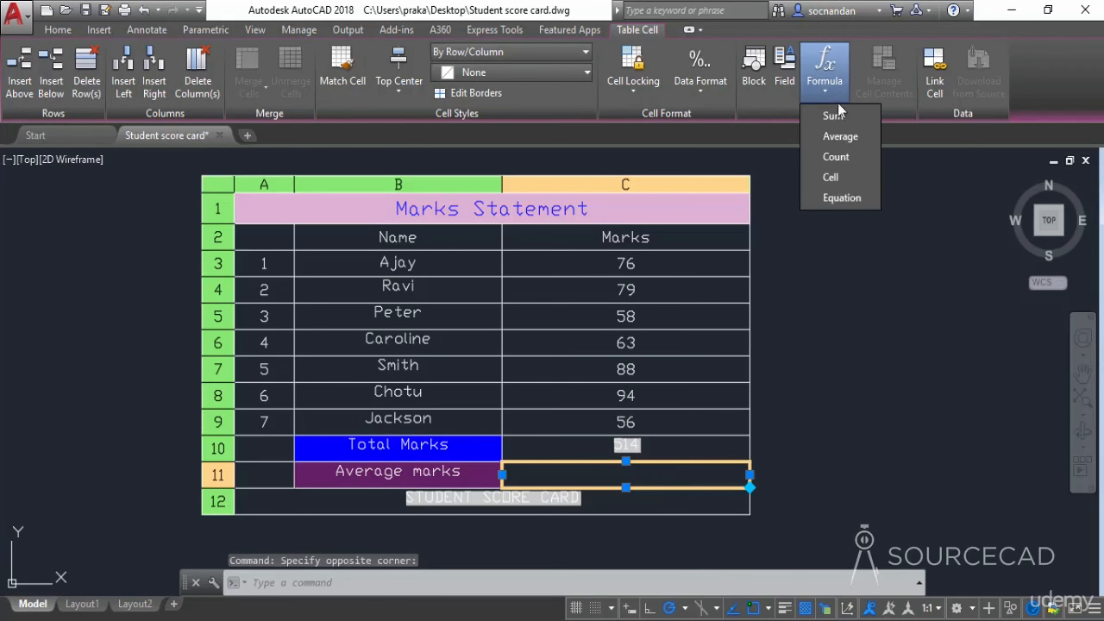
{"action": "left_click", "coordinate": [839, 142]}
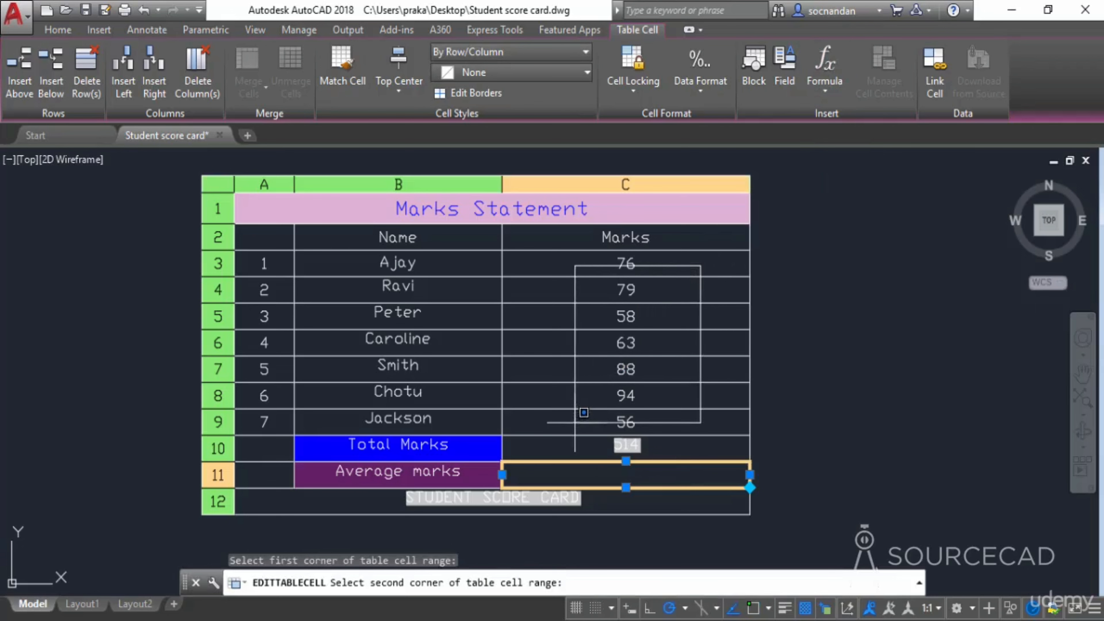
{"action": "left_click", "coordinate": [576, 424]}
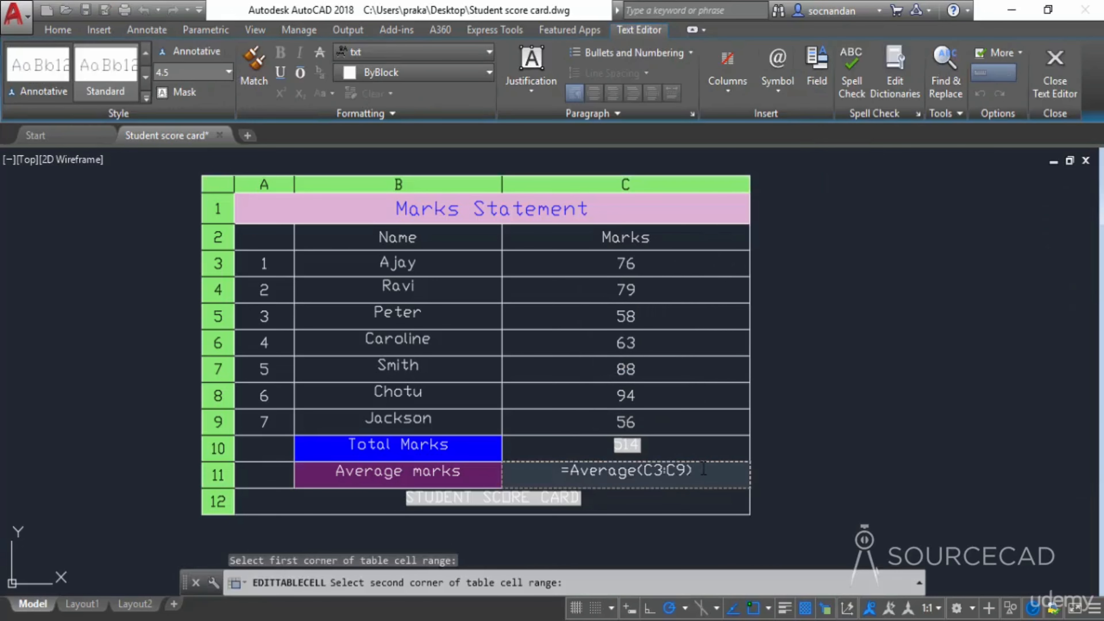
{"action": "left_click", "coordinate": [809, 422]}
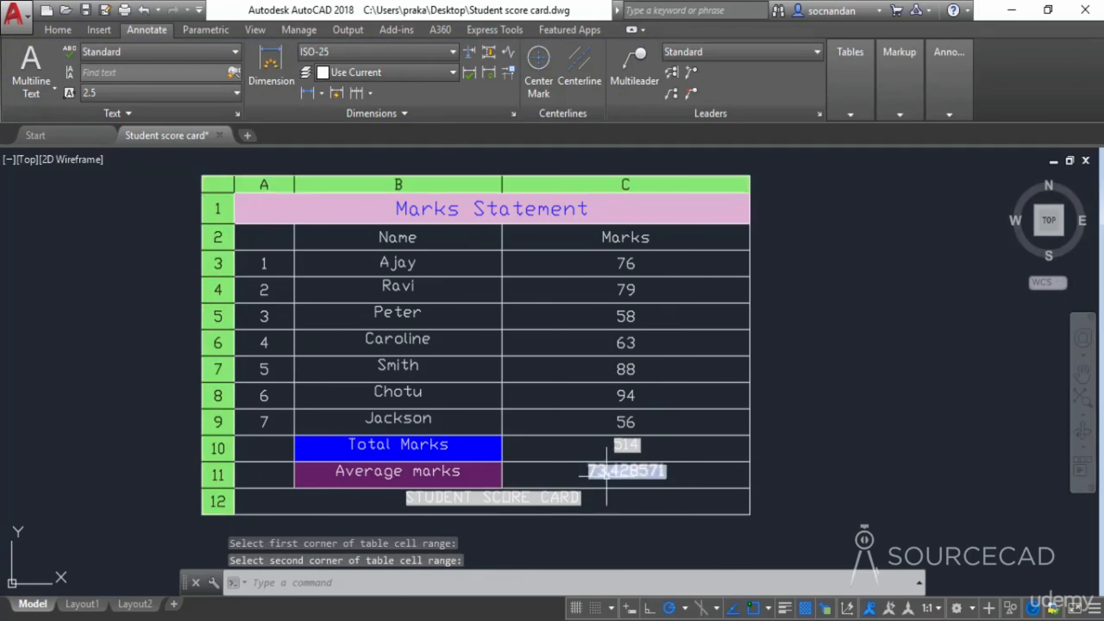
{"action": "scroll", "coordinate": [609, 435], "scroll_direction": "up", "scroll_amount": 5}
{"action": "left_click", "coordinate": [646, 439]}
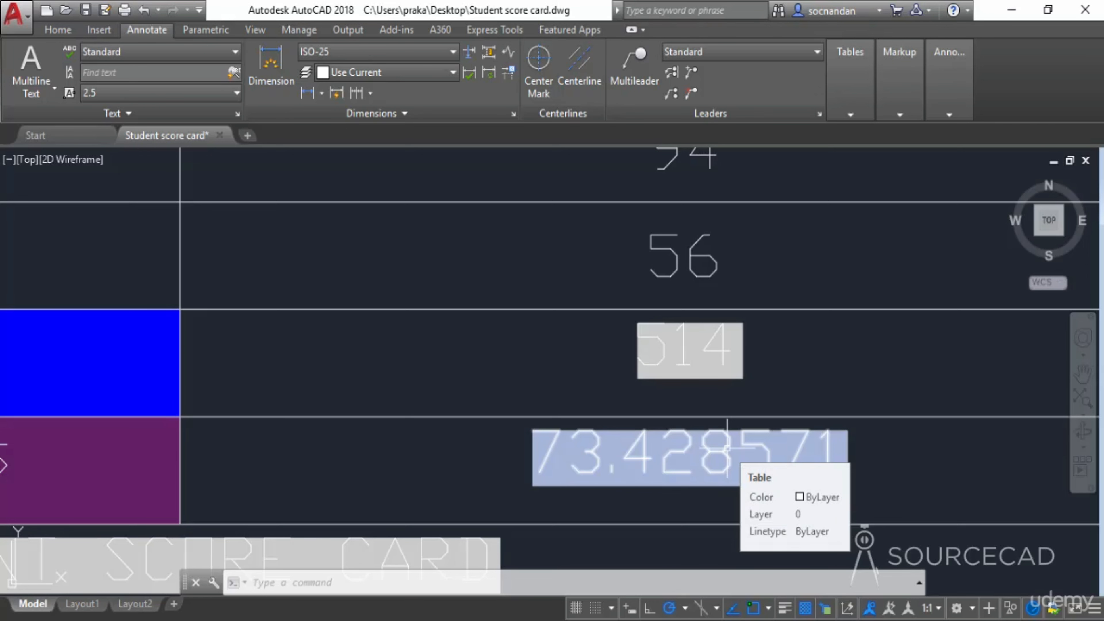
{"action": "scroll", "coordinate": [727, 448], "scroll_direction": "down", "scroll_amount": 6}
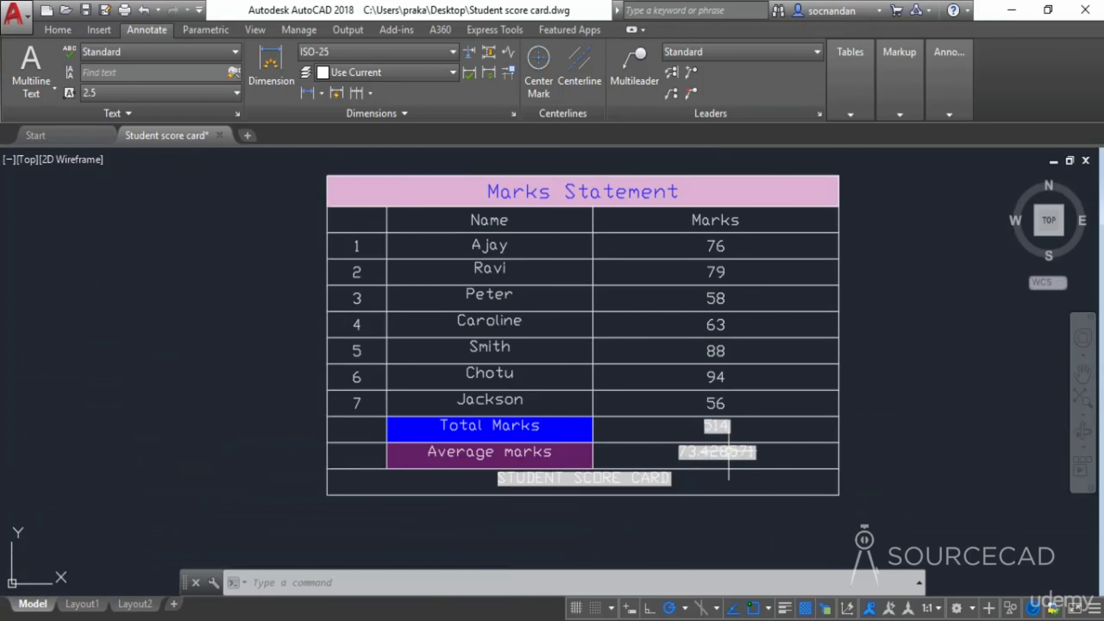
{"action": "middle_click_drag", "start_coordinate": [887, 394], "coordinate": [858, 418]}
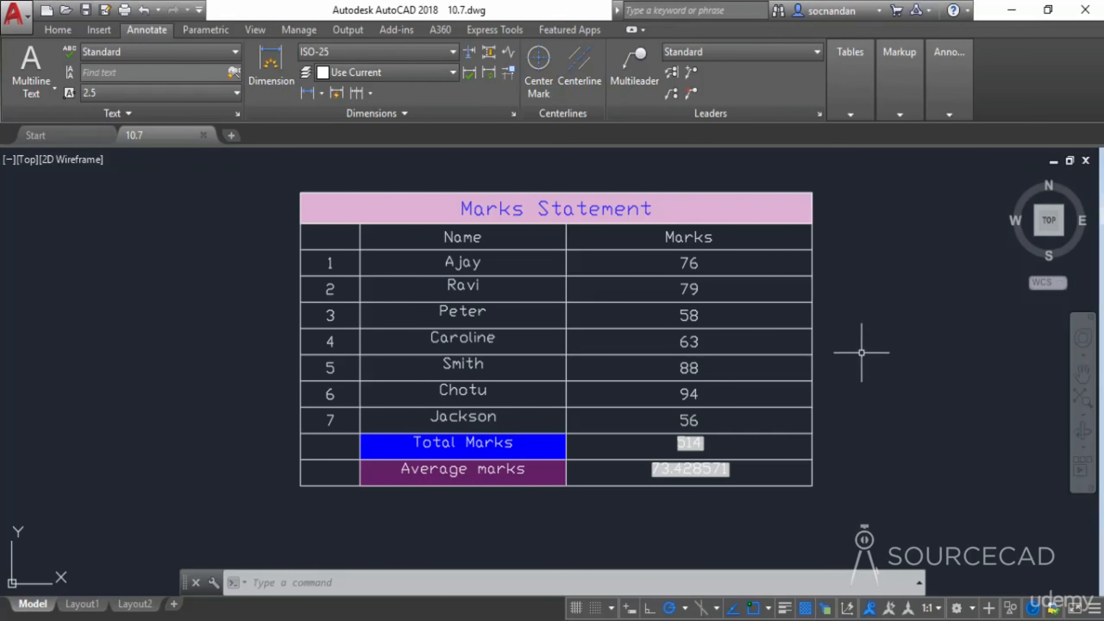
Step: Export the whole Marks Statement table to the Desktop as the comma delimited file Table1.csv
{"action": "middle_click_drag", "start_coordinate": [862, 350], "coordinate": [833, 359]}
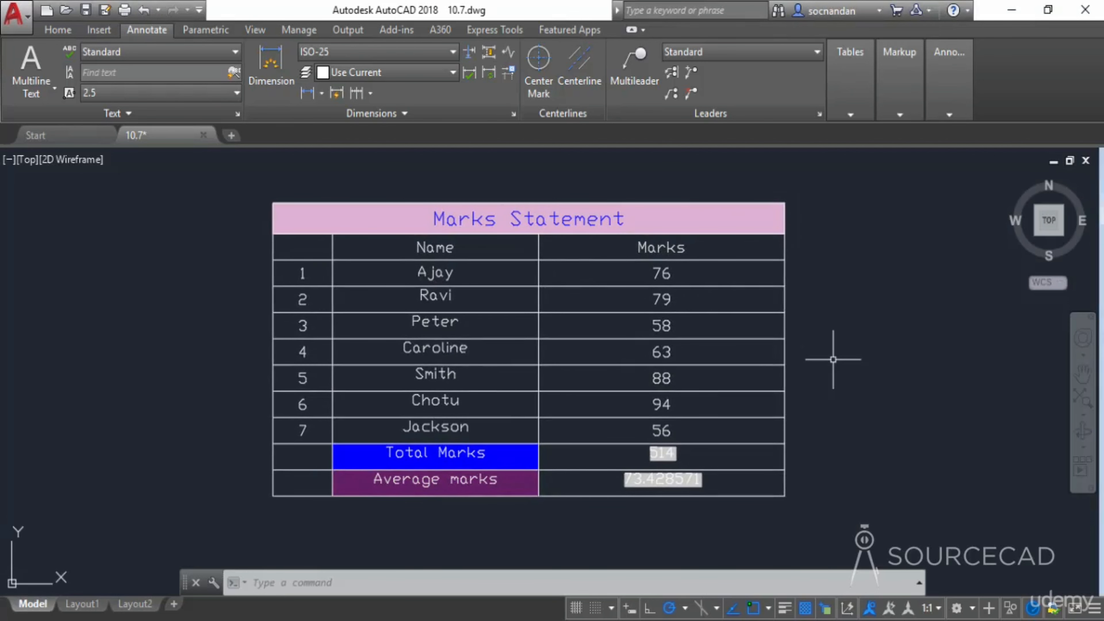
{"action": "left_click", "coordinate": [828, 517]}
{"action": "left_click", "coordinate": [731, 423]}
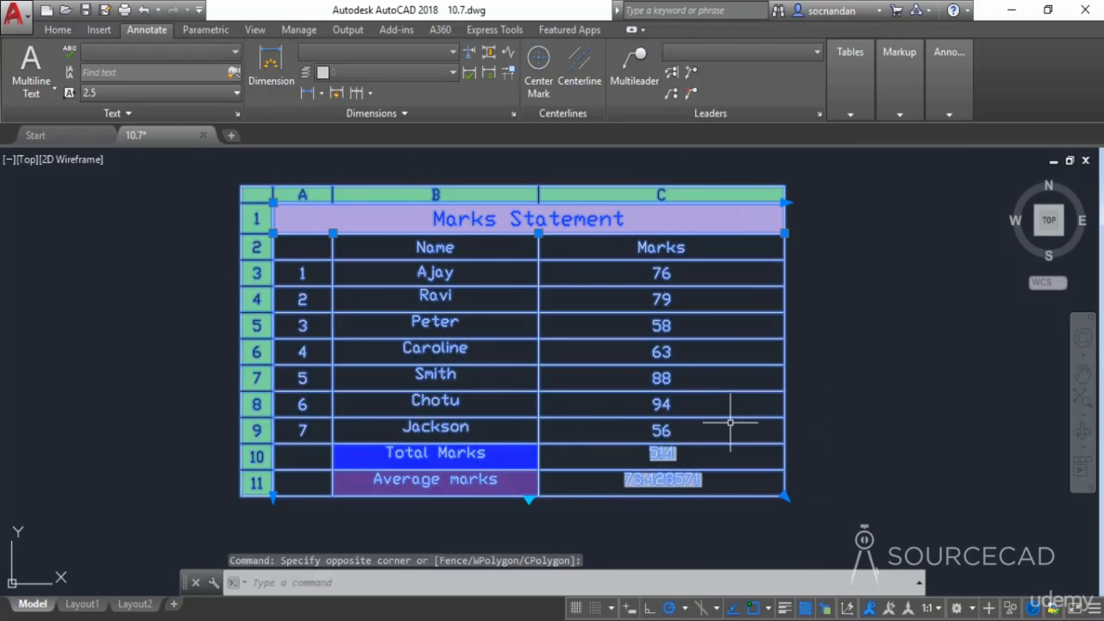
{"action": "right_click", "coordinate": [820, 357]}
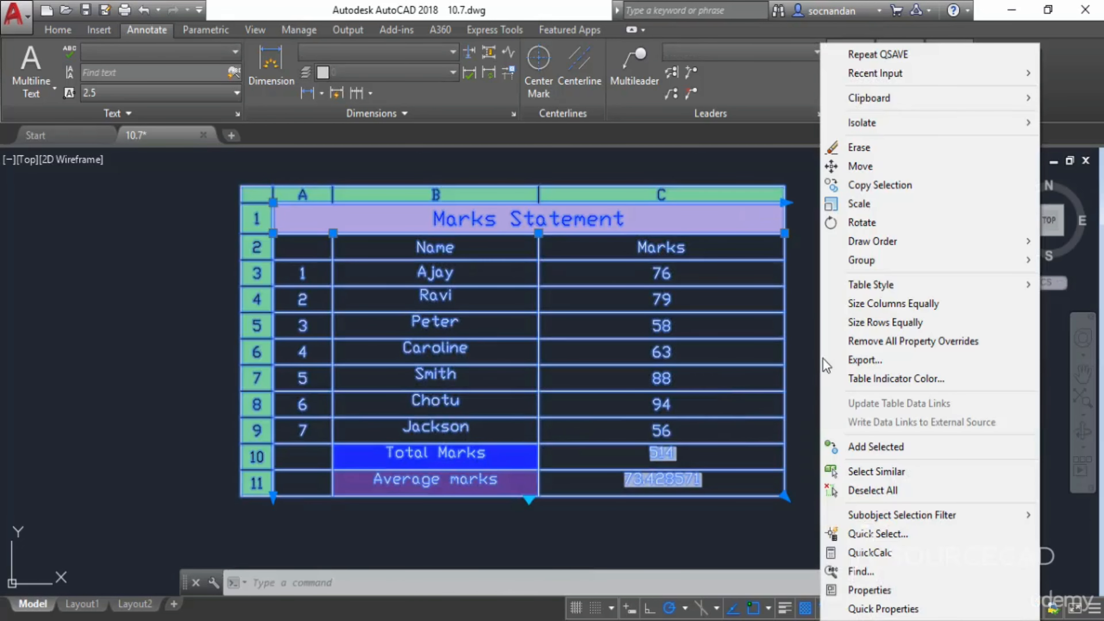
{"action": "left_click", "coordinate": [911, 361]}
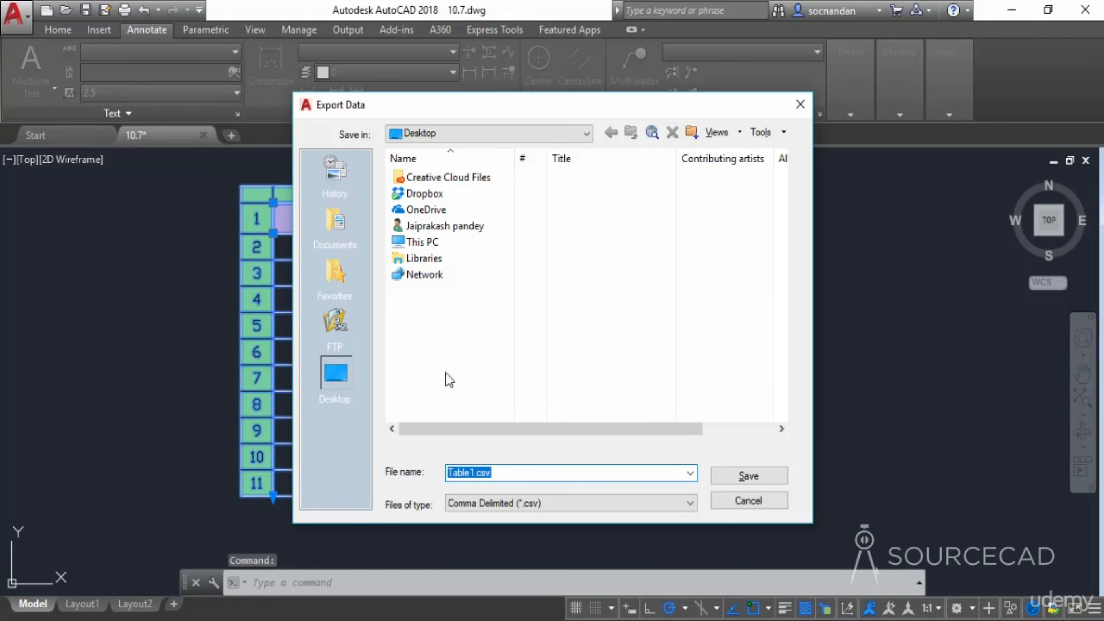
{"action": "left_click", "coordinate": [339, 374]}
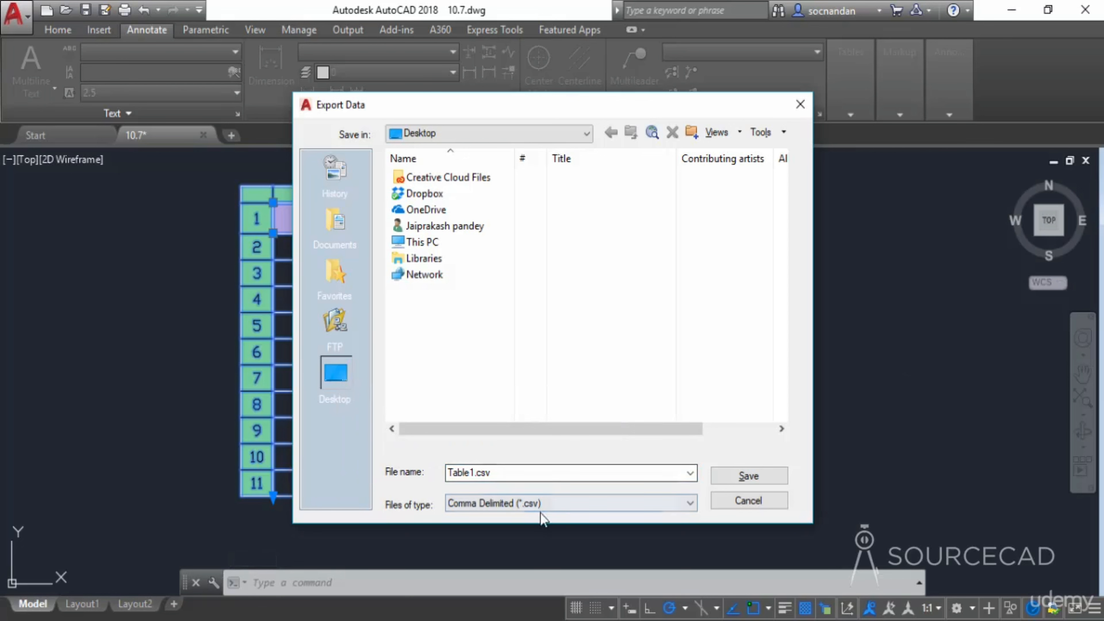
{"action": "left_click", "coordinate": [546, 507]}
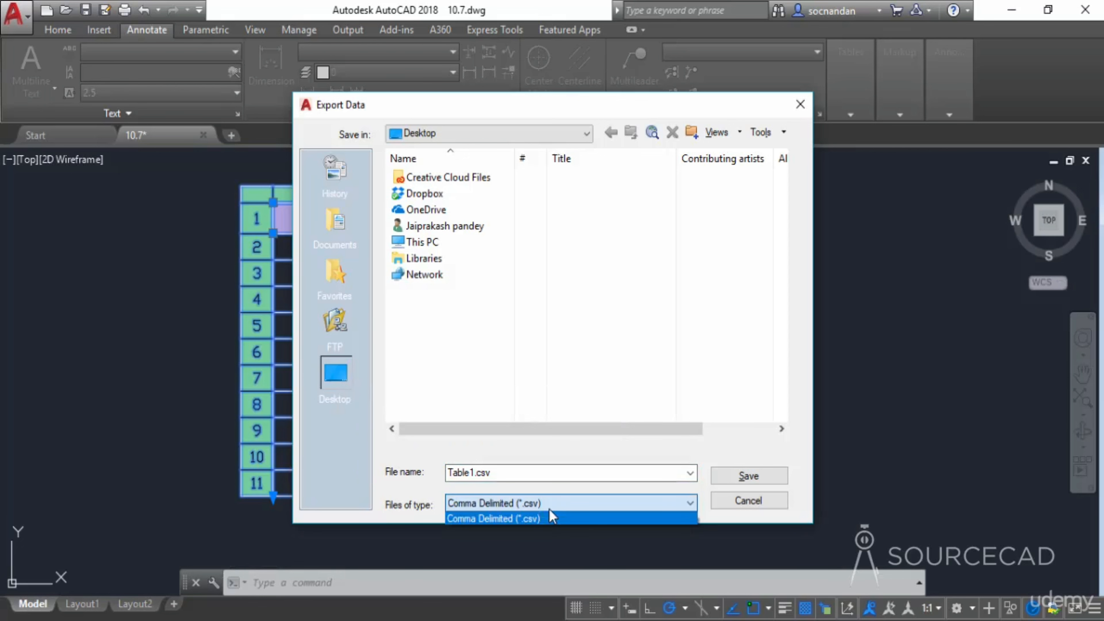
{"action": "left_click", "coordinate": [537, 520]}
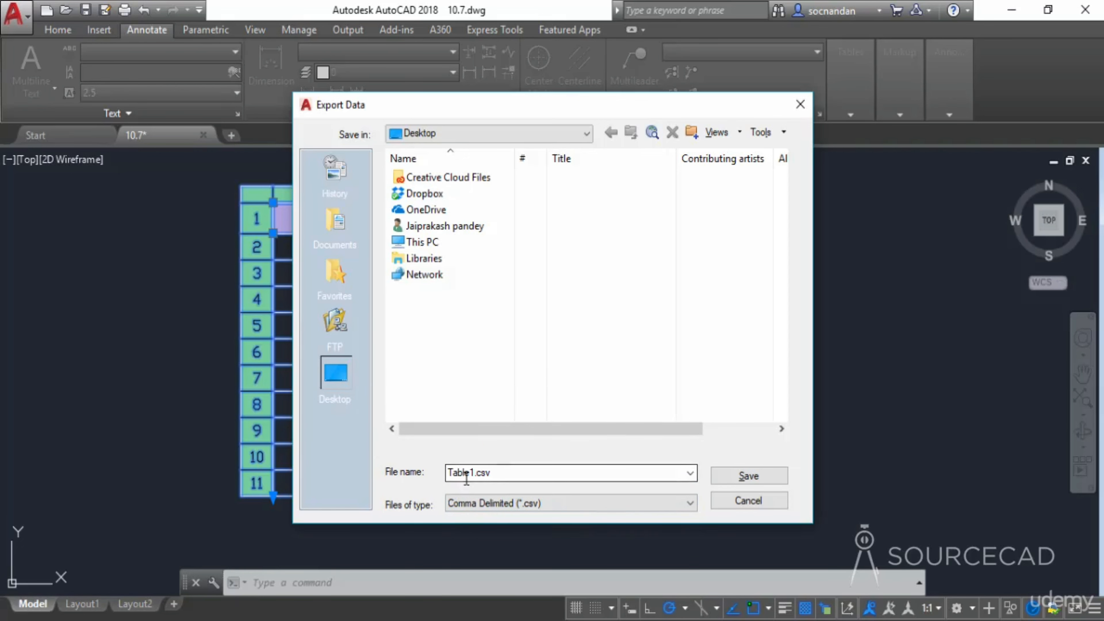
{"action": "left_click", "coordinate": [730, 476]}
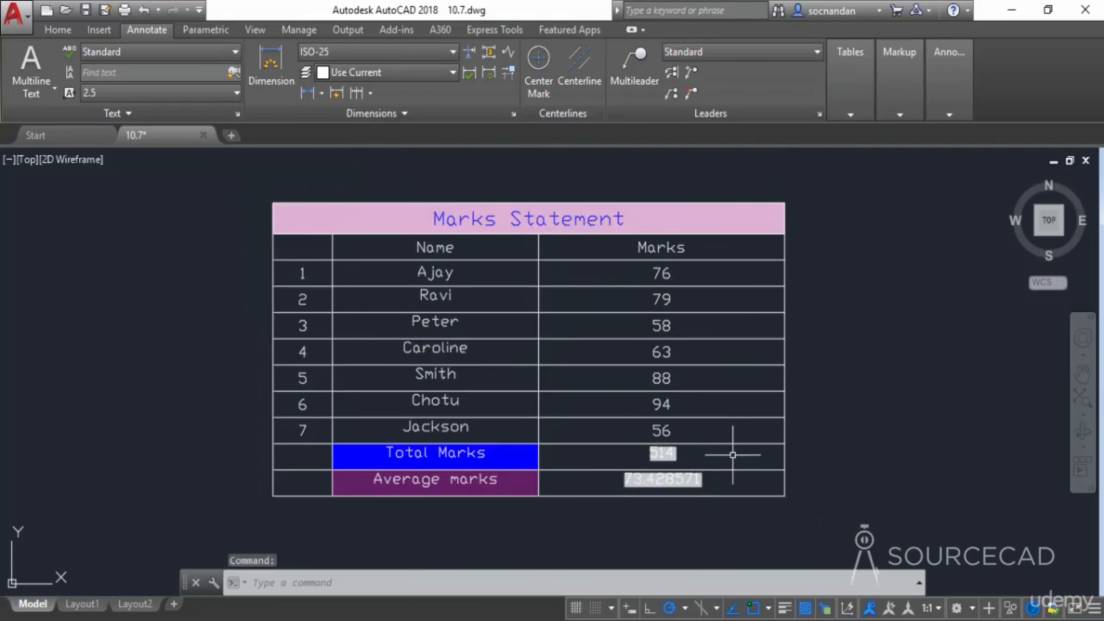
{"action": "left_click", "coordinate": [741, 389]}
{"action": "key", "text": "Escape"}
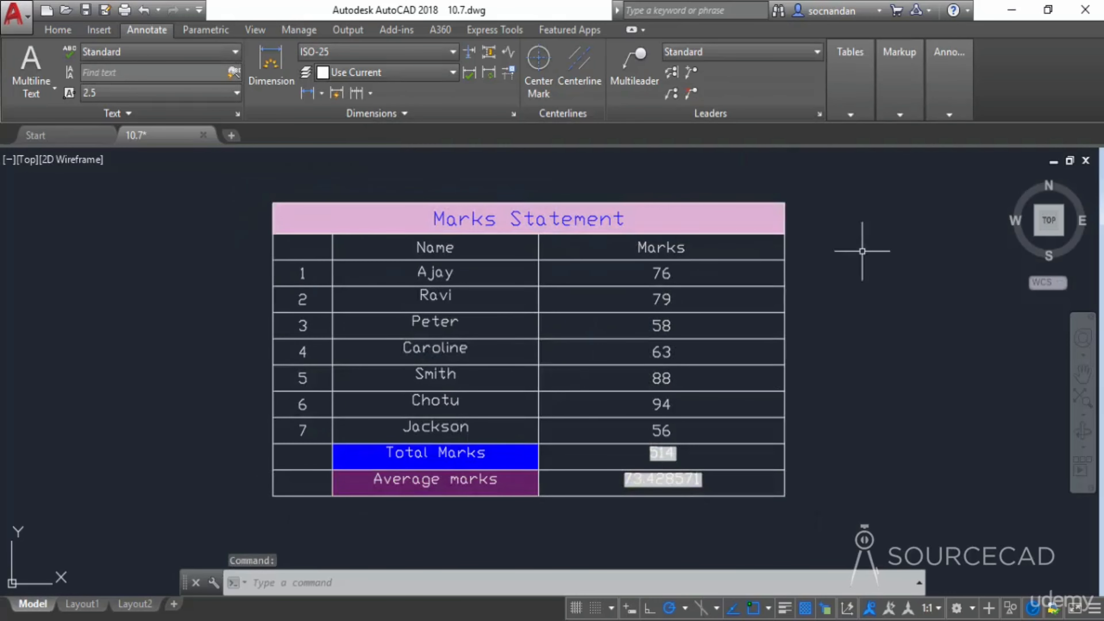
Step: Open the exported Table1 file from the desktop in Excel and widen columns A and B to read their full text
{"action": "left_click", "coordinate": [1010, 9]}
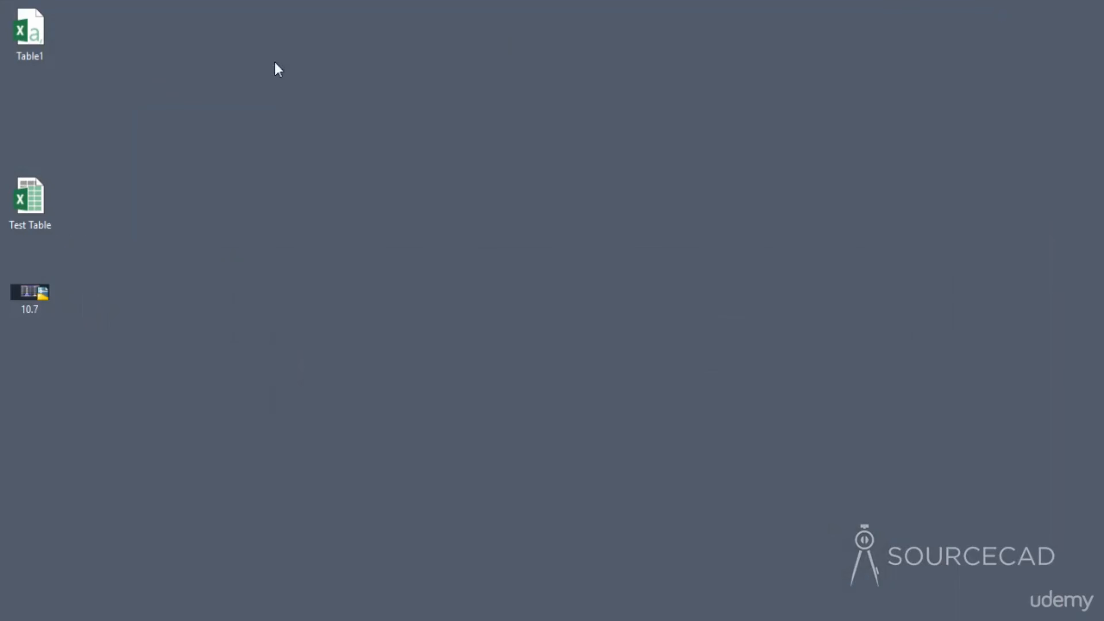
{"action": "double_click", "coordinate": [43, 38]}
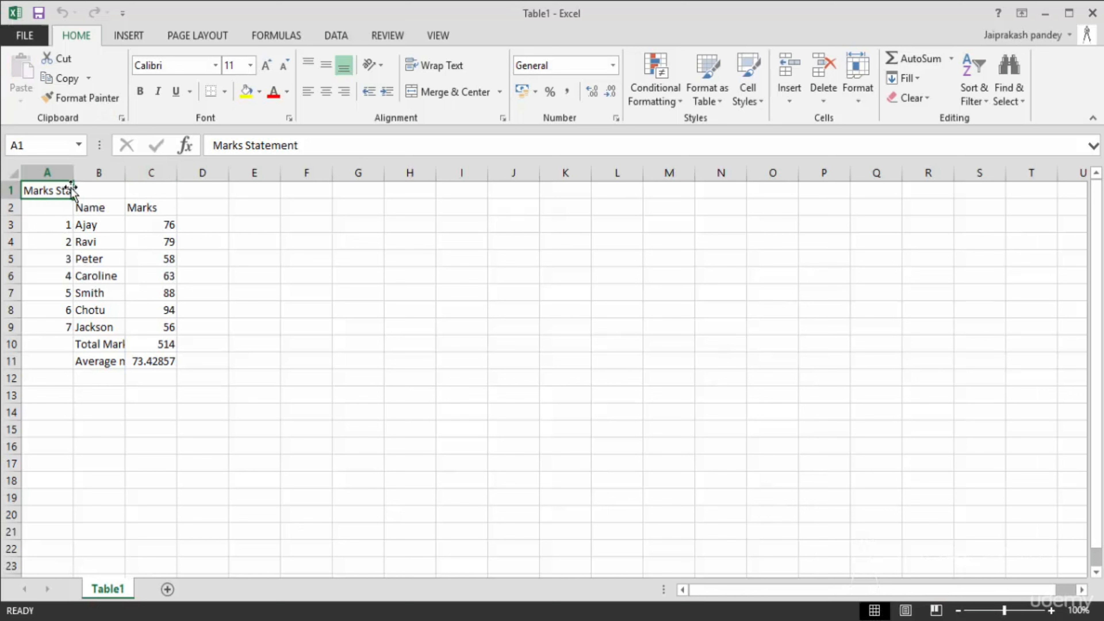
{"action": "left_click", "coordinate": [54, 224]}
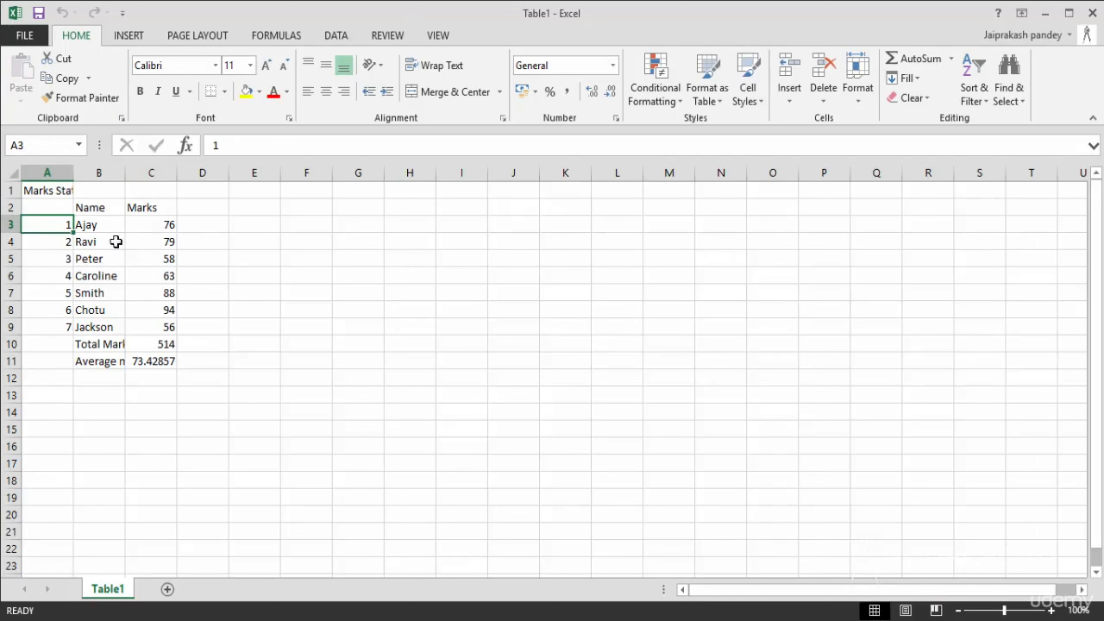
{"action": "left_click_drag", "start_coordinate": [126, 176], "coordinate": [152, 172]}
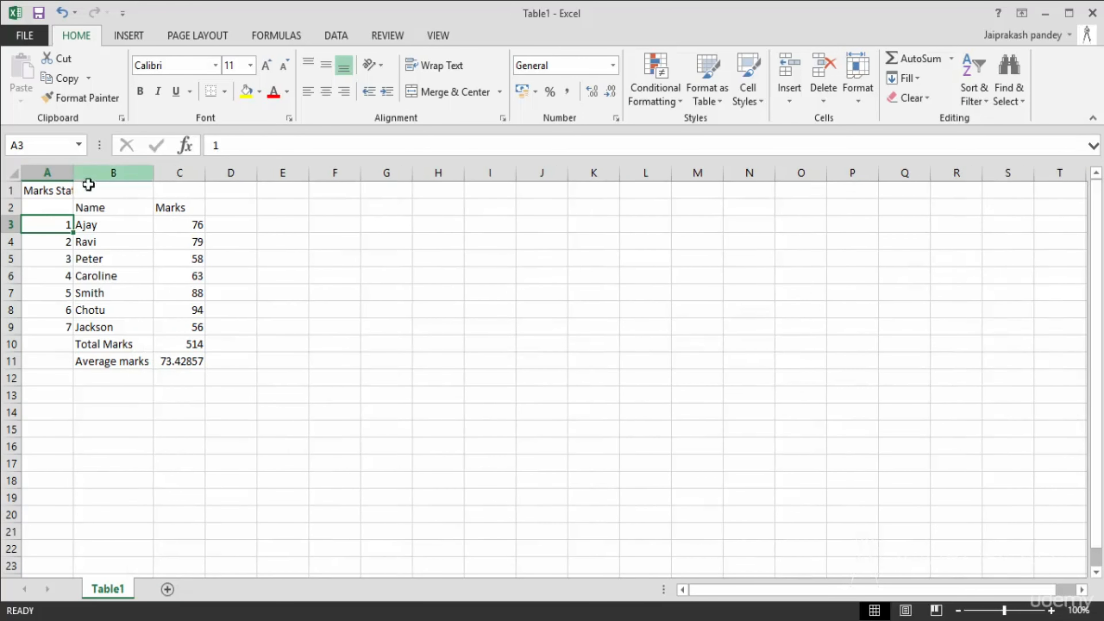
{"action": "double_click", "coordinate": [73, 168]}
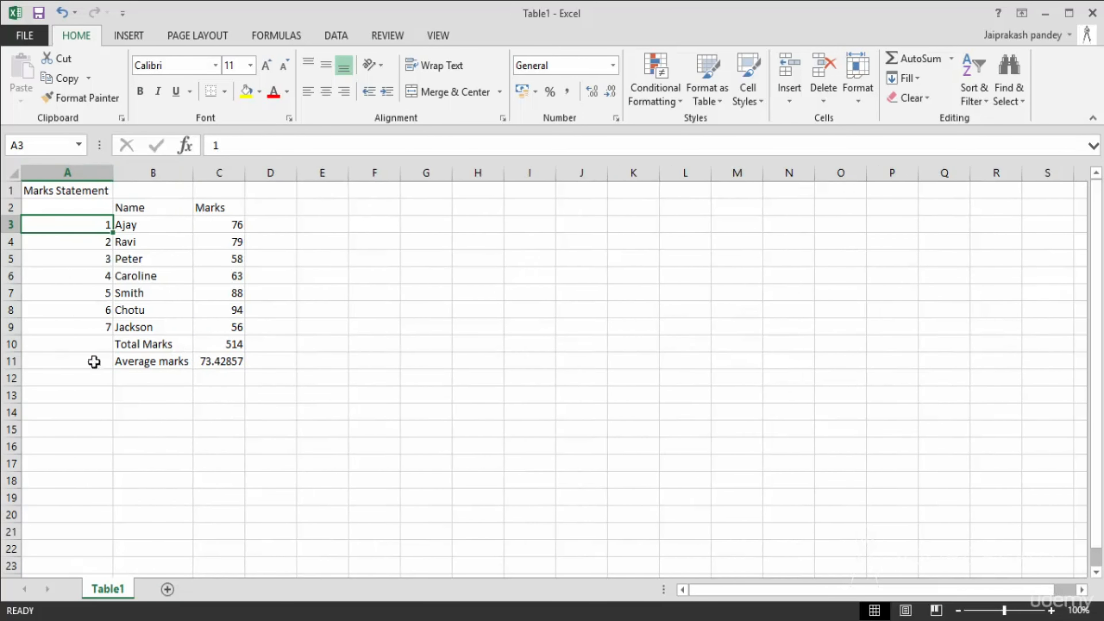
{"action": "left_click", "coordinate": [218, 377]}
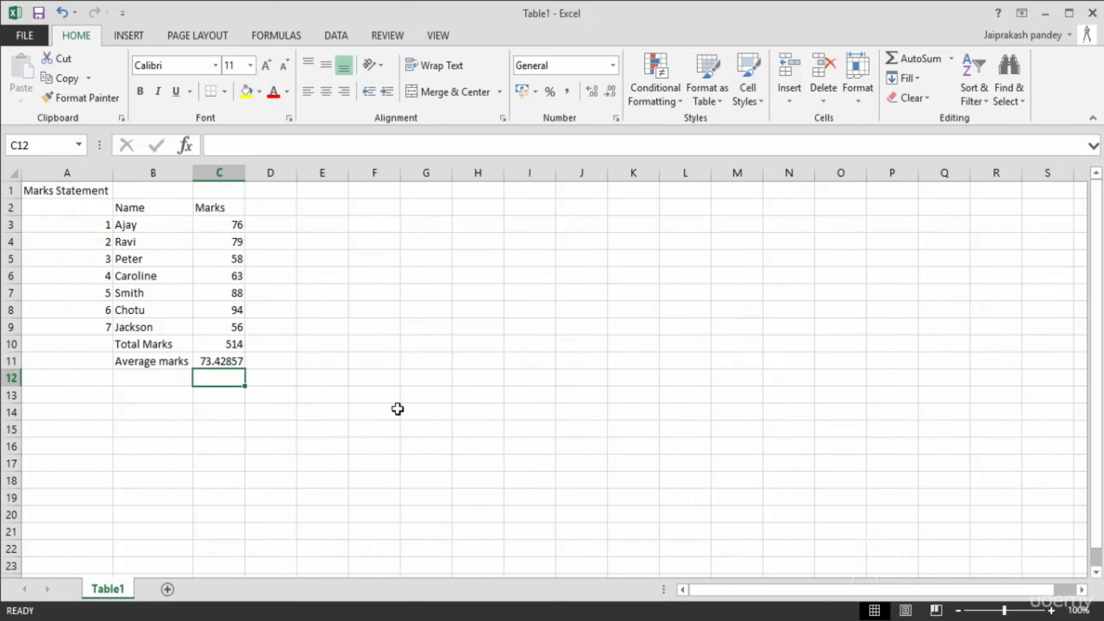
Step: Close the Table1 workbook in Excel and switch back to the 10.7 drawing in AutoCAD
{"action": "left_click", "coordinate": [1092, 13]}
{"action": "left_click", "coordinate": [538, 339]}
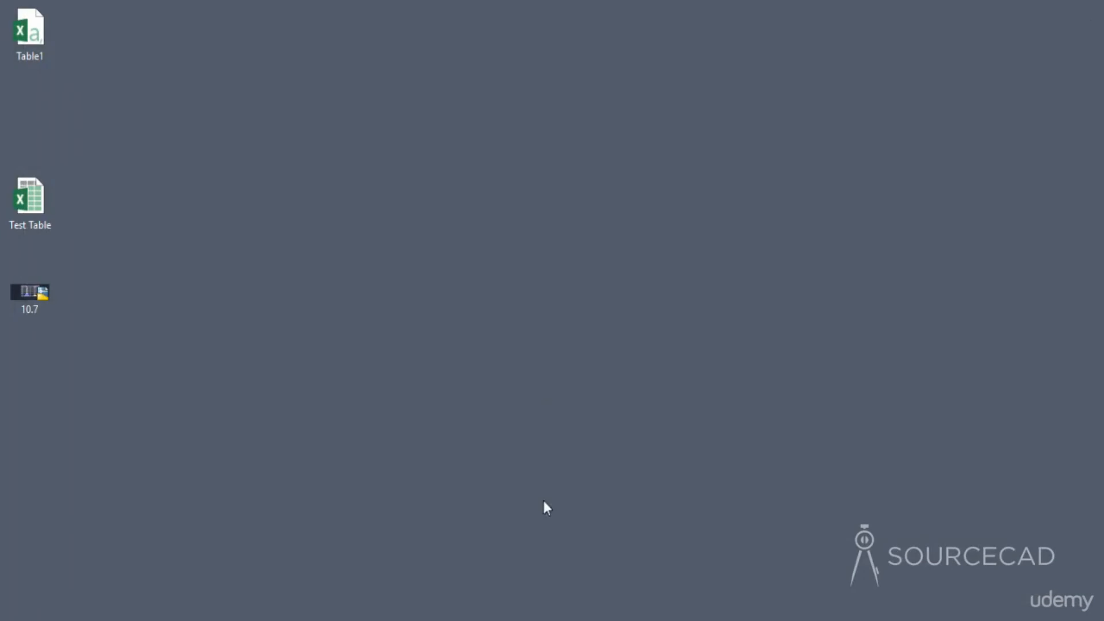
{"action": "key", "text": "alt+Tab"}
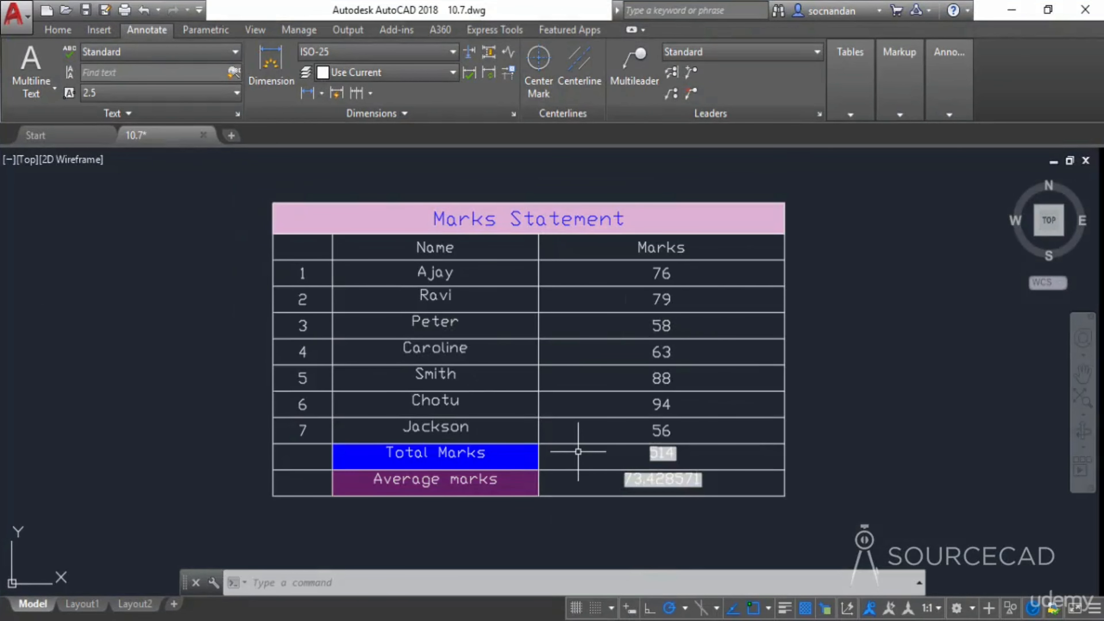
Step: Start a new table from a data link and create an Excel data link named Our test table
{"action": "scroll", "coordinate": [579, 451], "scroll_direction": "down", "scroll_amount": 2}
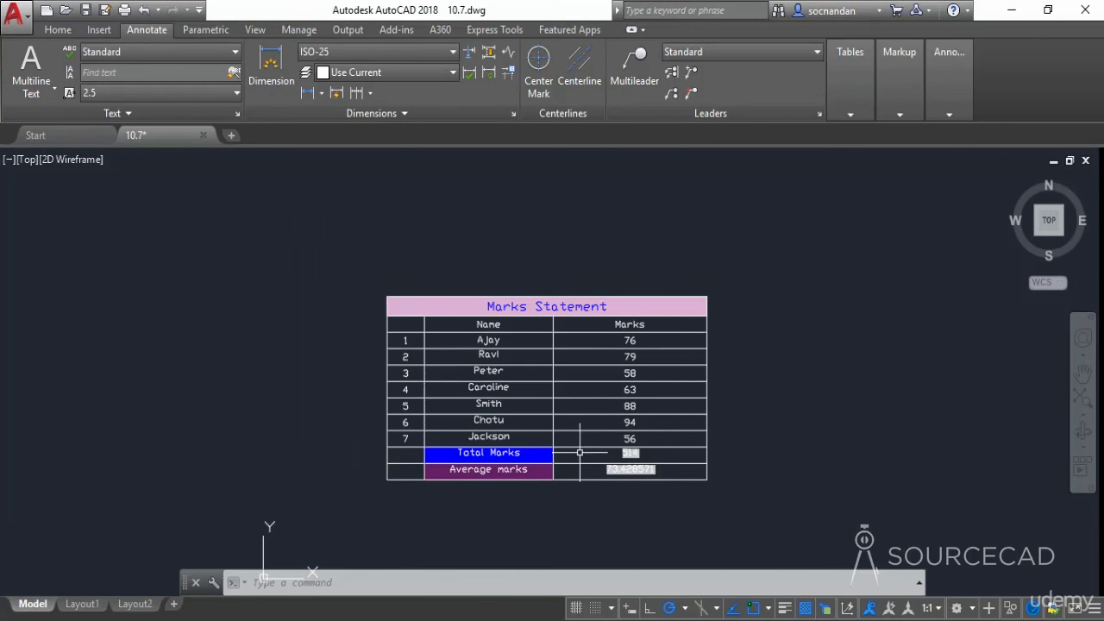
{"action": "mouse_move", "coordinate": [846, 395]}
{"action": "middle_mouse_down"}
{"action": "mouse_move", "coordinate": [688, 357]}
{"action": "mouse_move", "coordinate": [522, 372]}
{"action": "middle_mouse_up"}
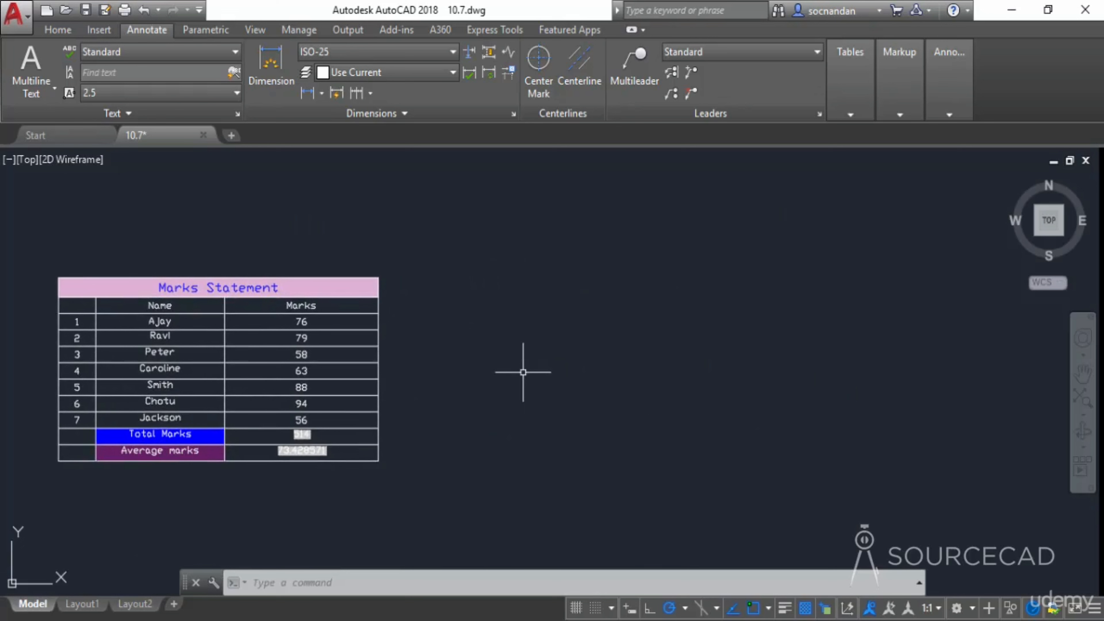
{"action": "mouse_move", "coordinate": [850, 112]}
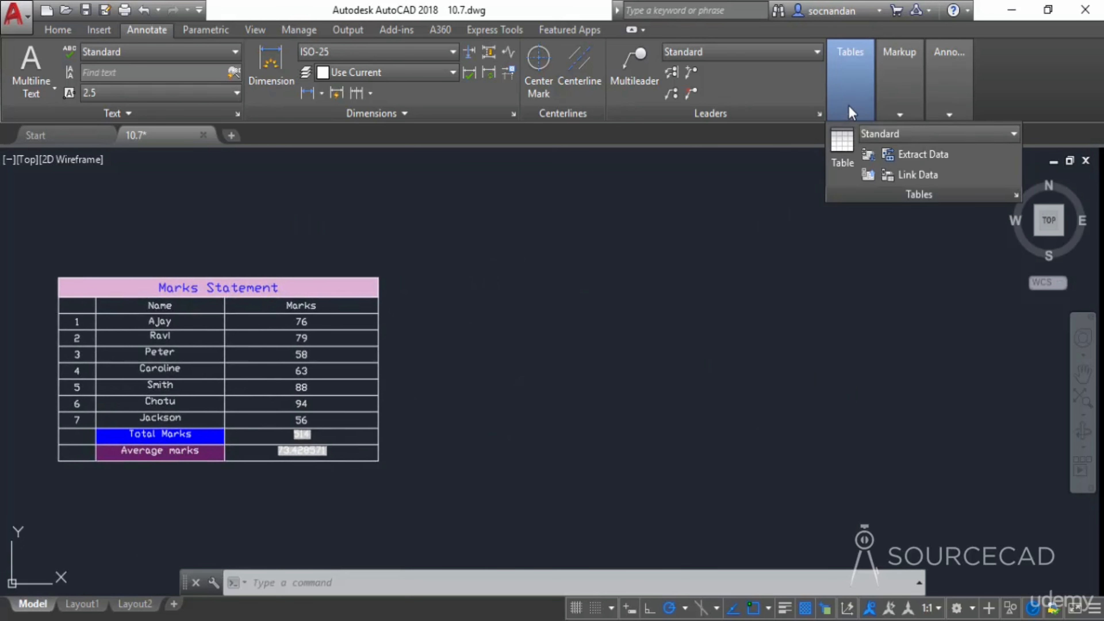
{"action": "left_click", "coordinate": [832, 162]}
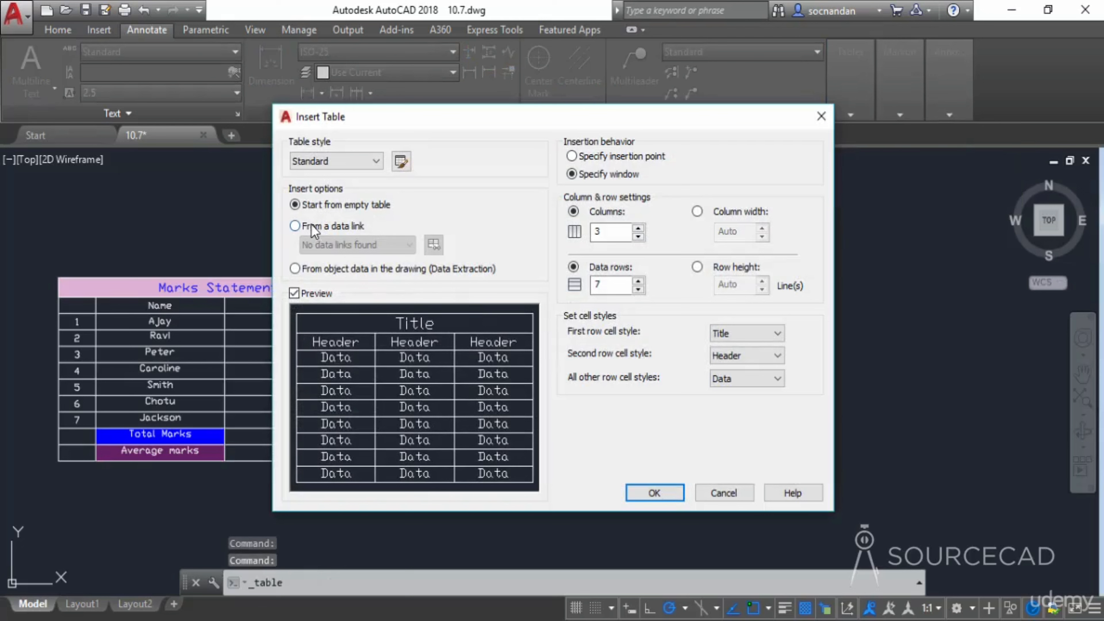
{"action": "left_click", "coordinate": [309, 227]}
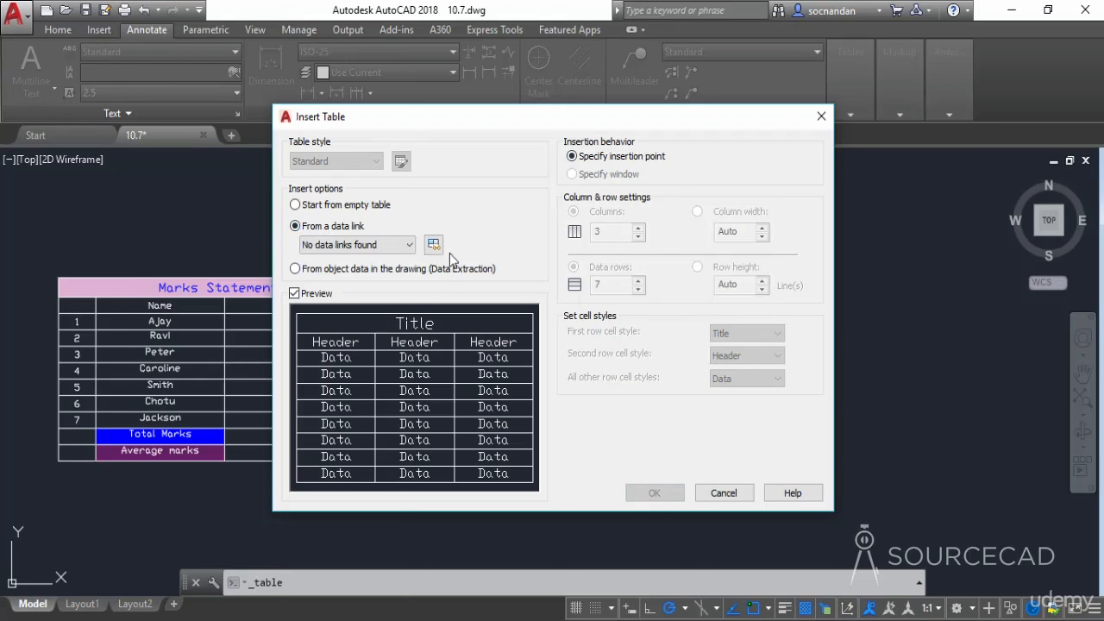
{"action": "left_click", "coordinate": [433, 244]}
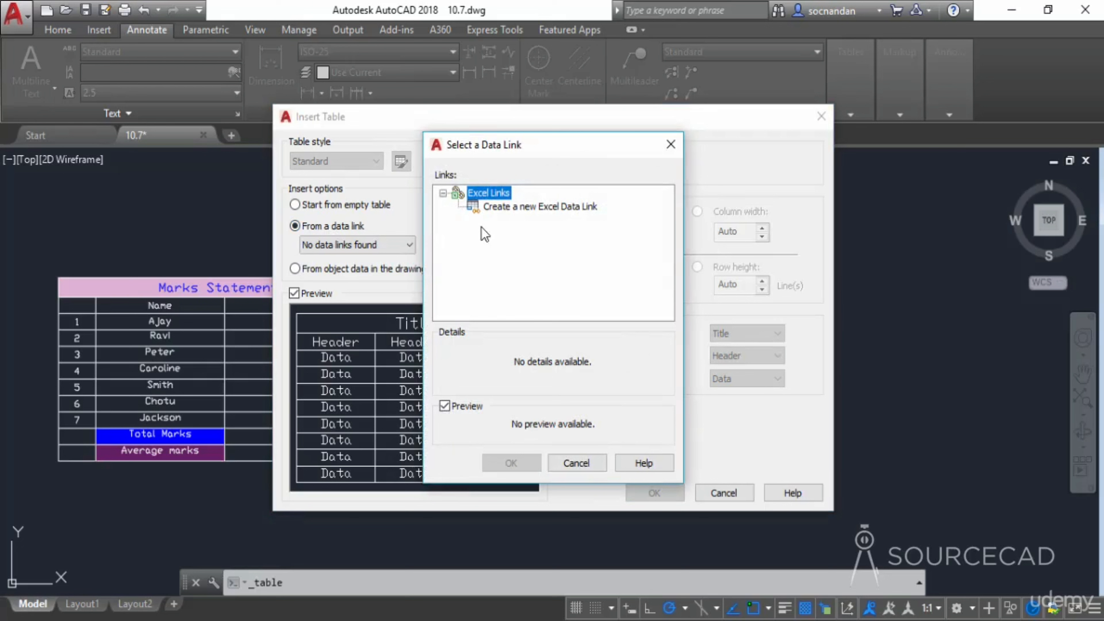
{"action": "left_click", "coordinate": [536, 208]}
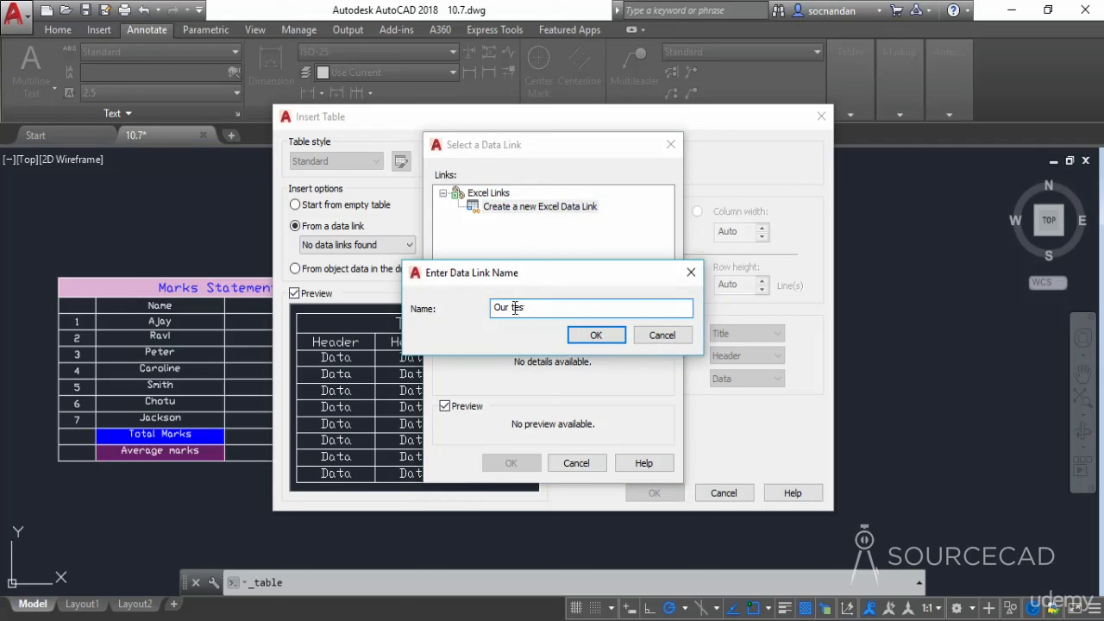
{"action": "left_click", "coordinate": [595, 336]}
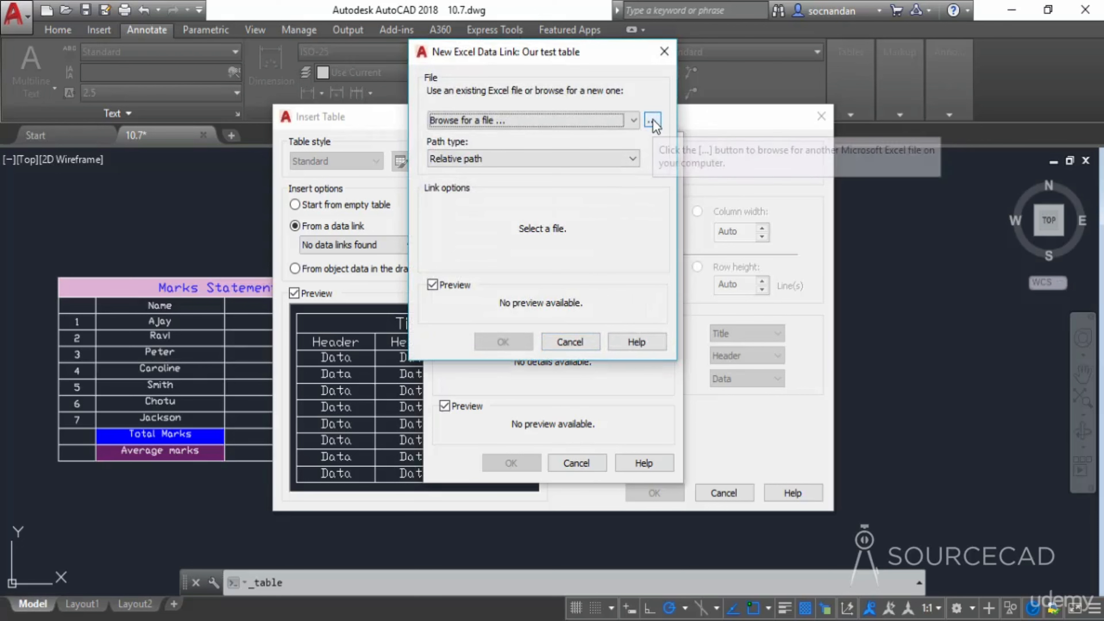
Step: Connect the new data link to the Desktop file Test Table.xlsx, linking the entire Sheet1
{"action": "left_click", "coordinate": [653, 121]}
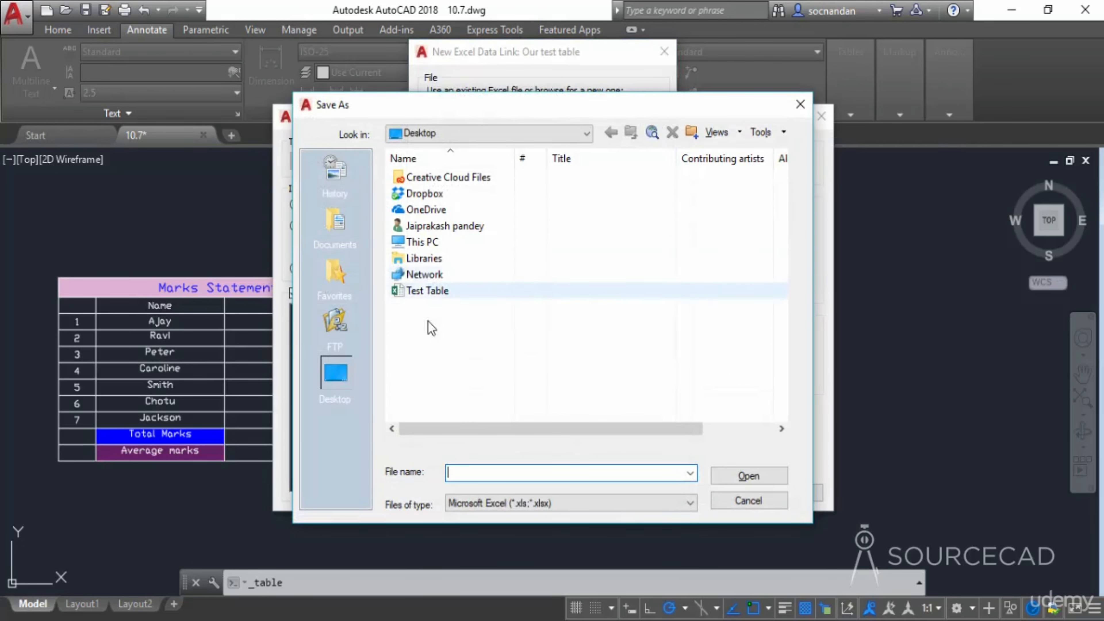
{"action": "left_click", "coordinate": [437, 292]}
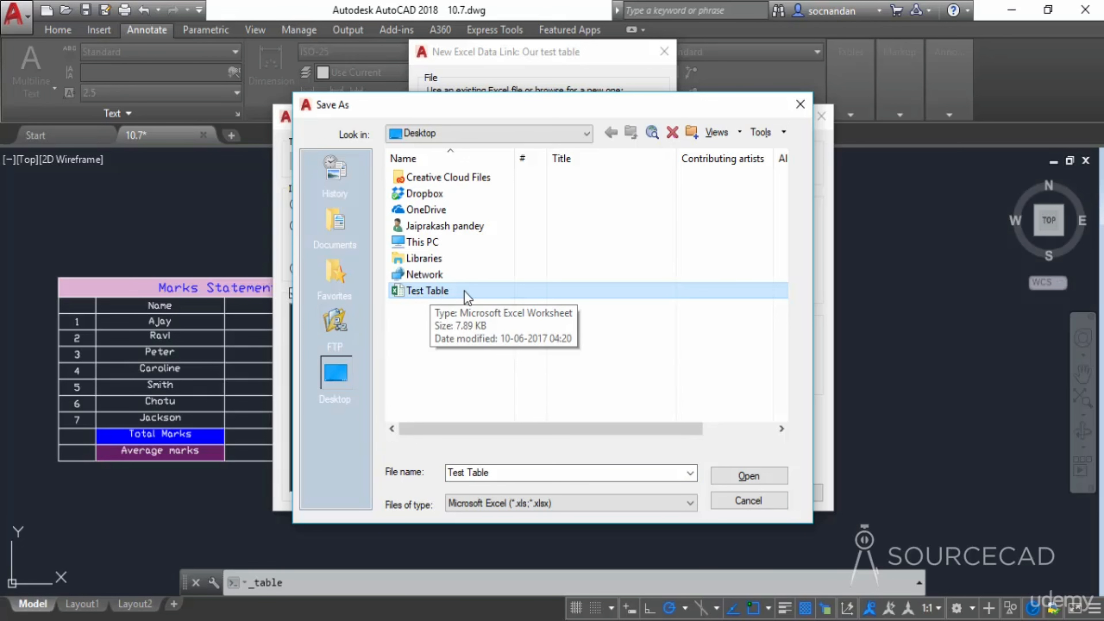
{"action": "left_click", "coordinate": [740, 477]}
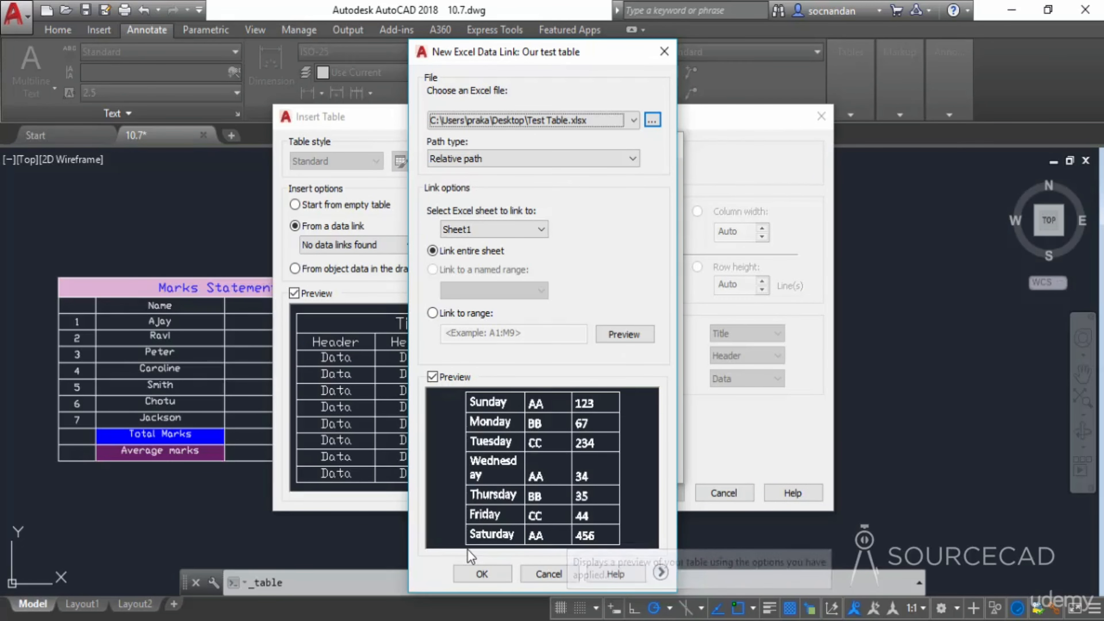
{"action": "left_click", "coordinate": [481, 574]}
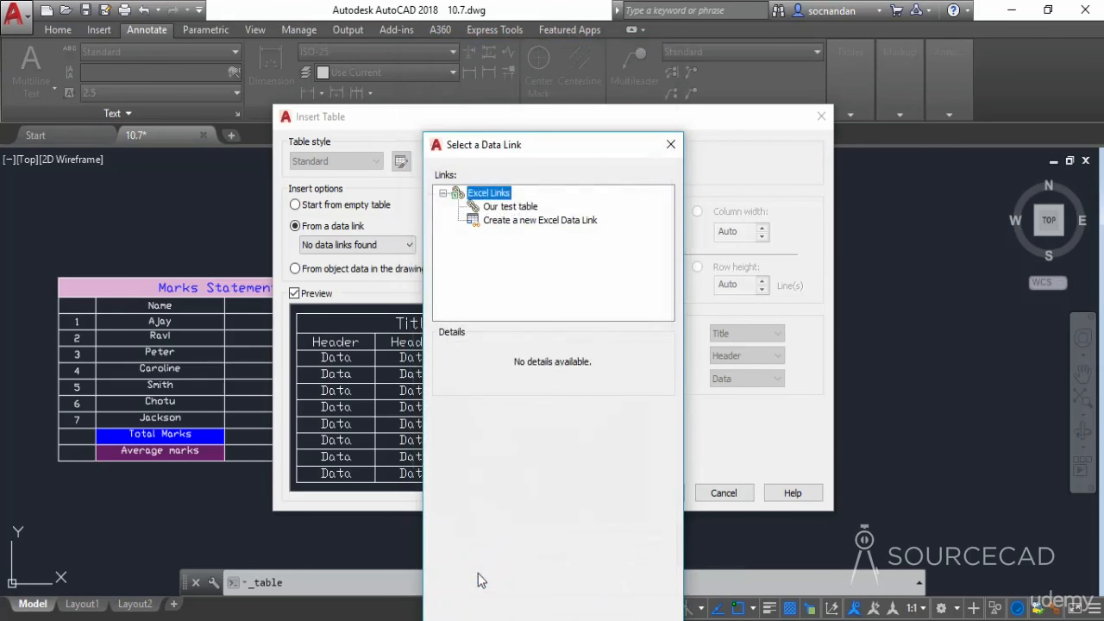
Step: Select the Our test table data link and insert its table beside the Marks Statement table
{"action": "left_click_drag", "start_coordinate": [540, 142], "coordinate": [522, 87]}
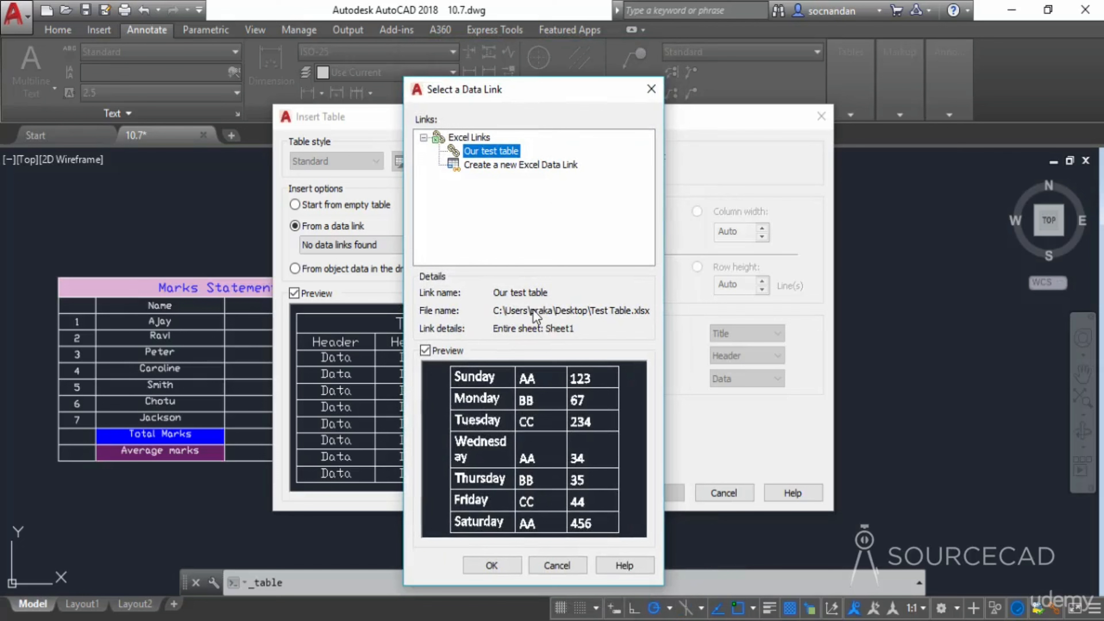
{"action": "left_click", "coordinate": [509, 567]}
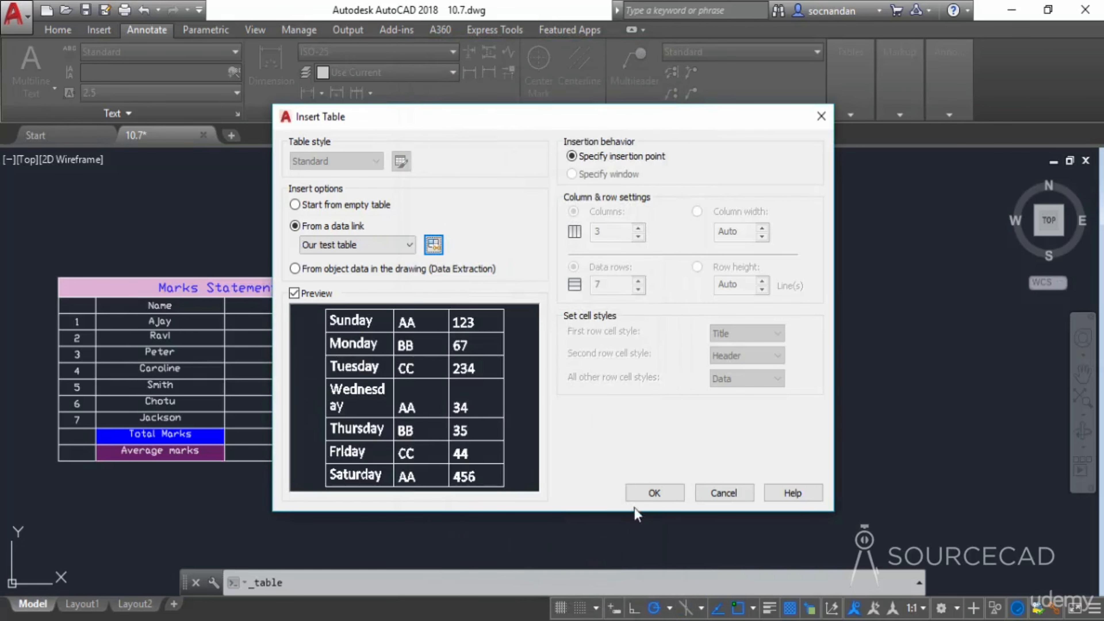
{"action": "left_click", "coordinate": [653, 493]}
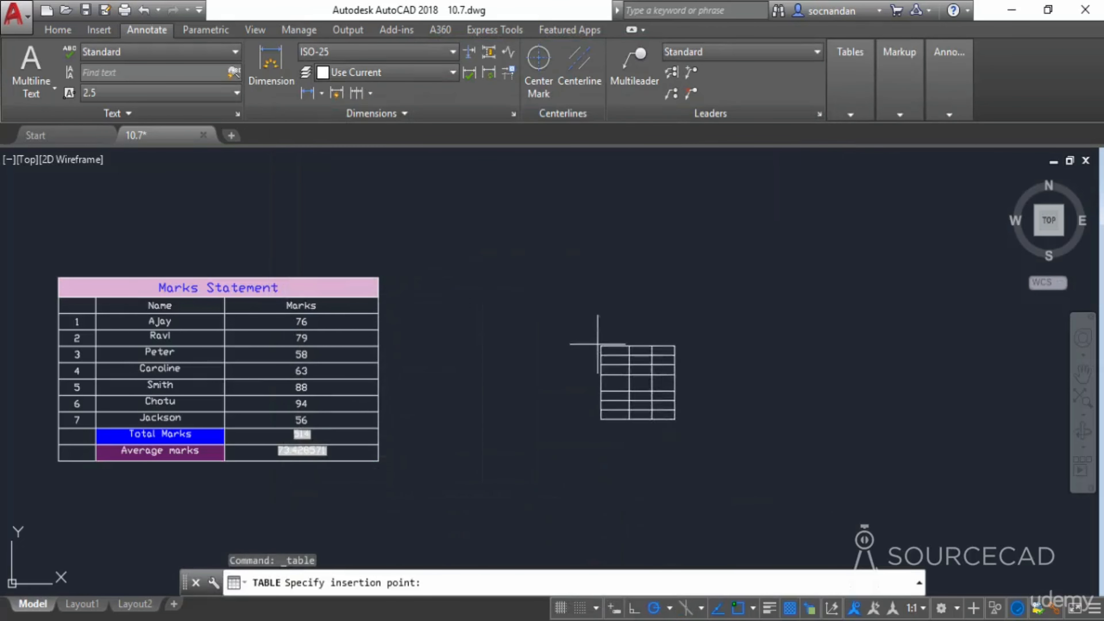
{"action": "left_click", "coordinate": [523, 308]}
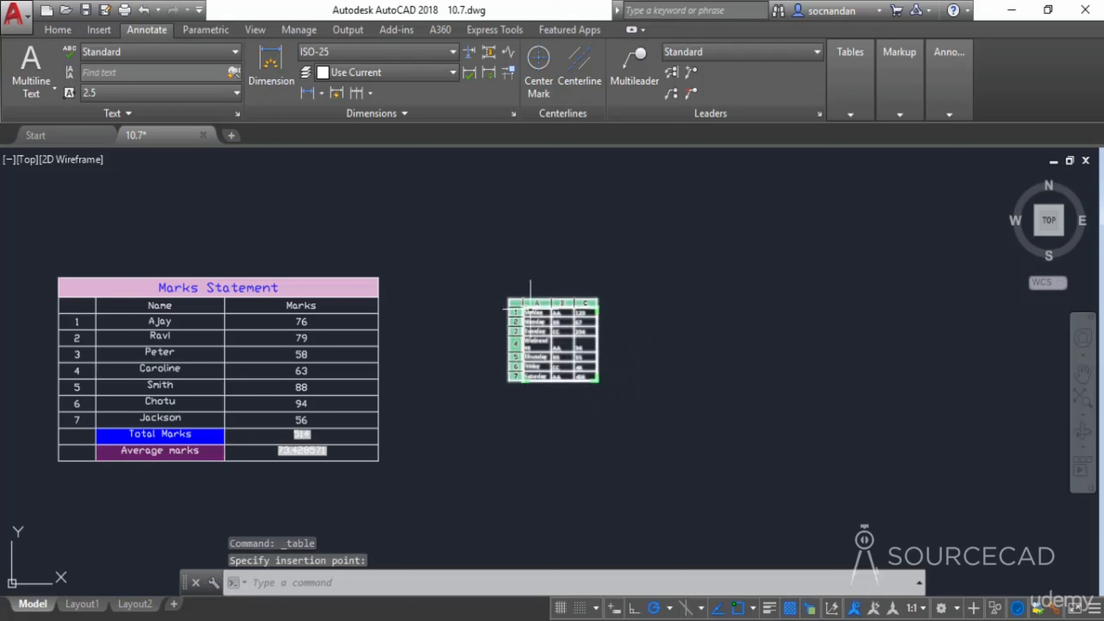
Step: Select all cells of the linked table and stretch its columns wider so that Wednesday fits on one line
{"action": "scroll", "coordinate": [566, 326], "scroll_direction": "up", "scroll_amount": 5}
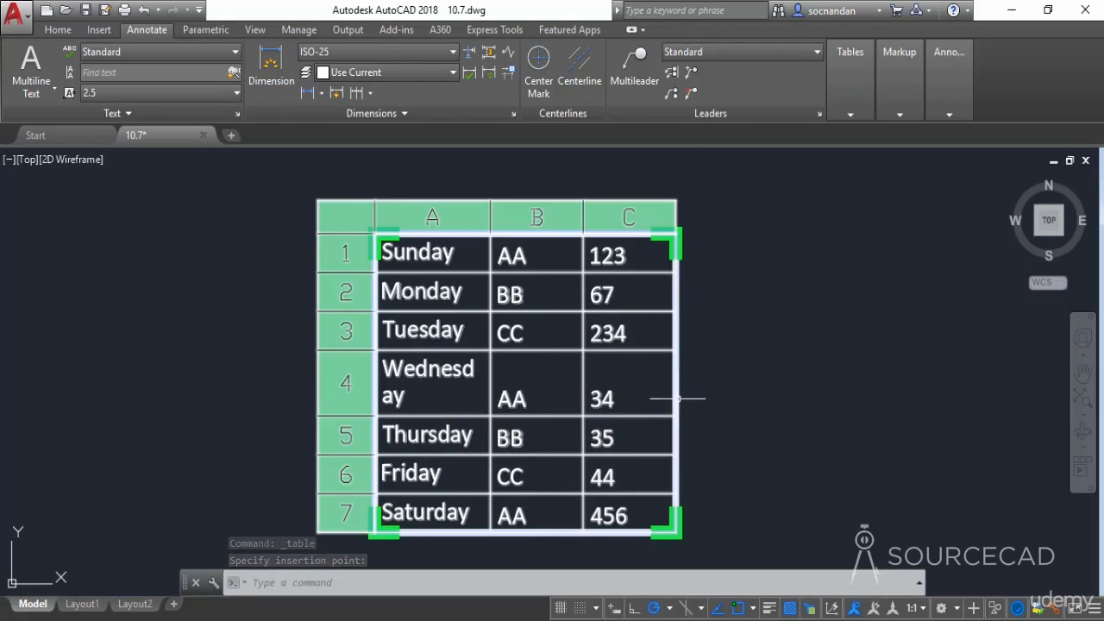
{"action": "left_click", "coordinate": [648, 379]}
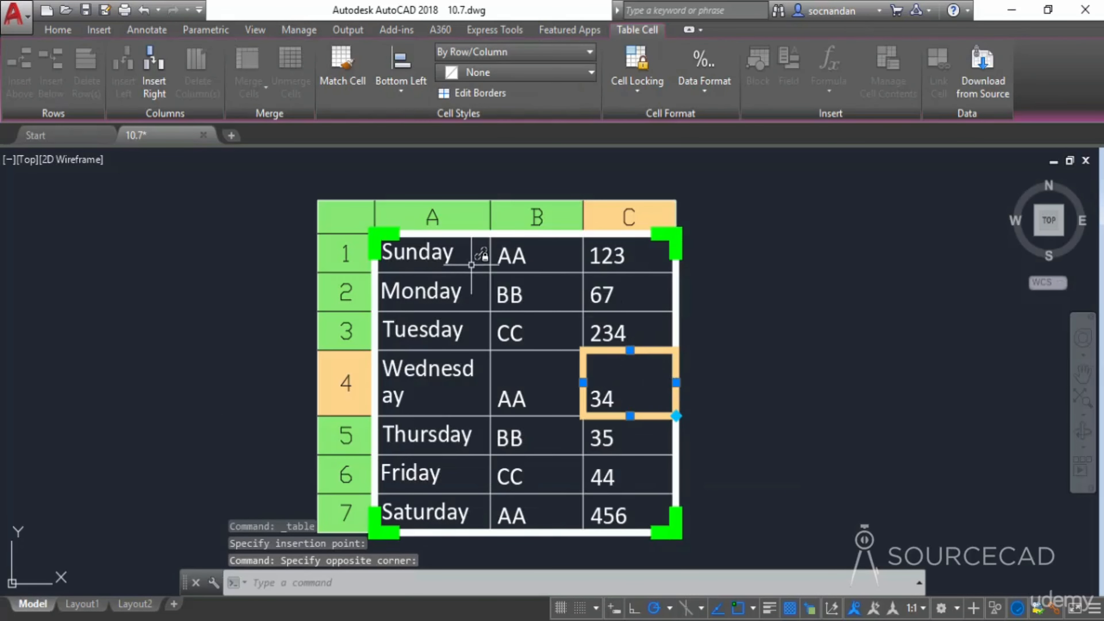
{"action": "left_click_drag", "start_coordinate": [470, 258], "coordinate": [609, 502]}
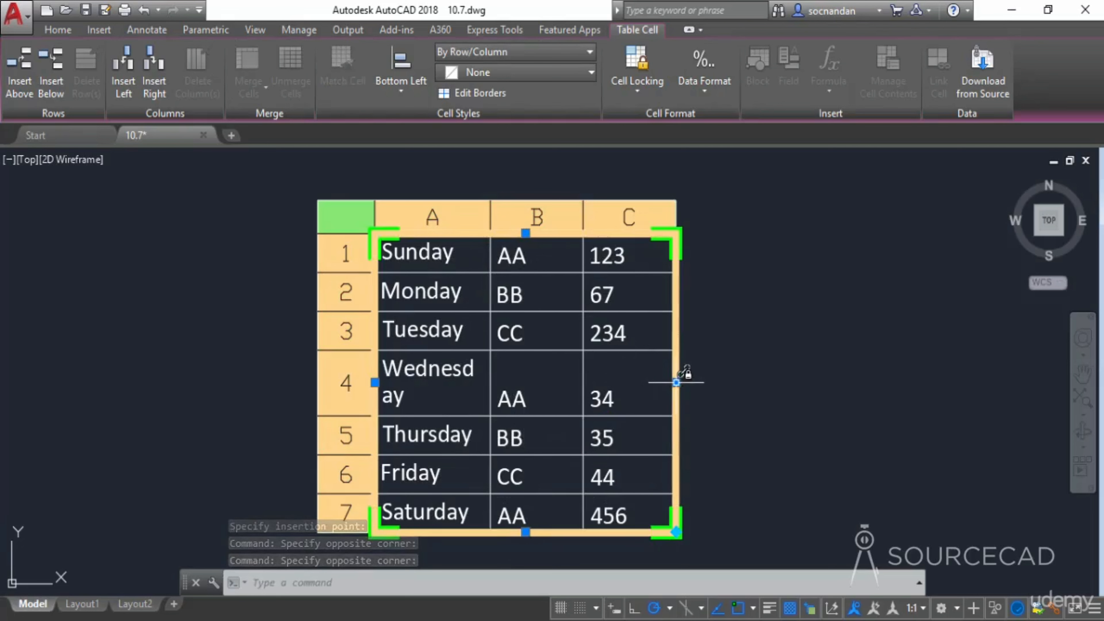
{"action": "left_click", "coordinate": [676, 383]}
{"action": "left_click", "coordinate": [802, 400]}
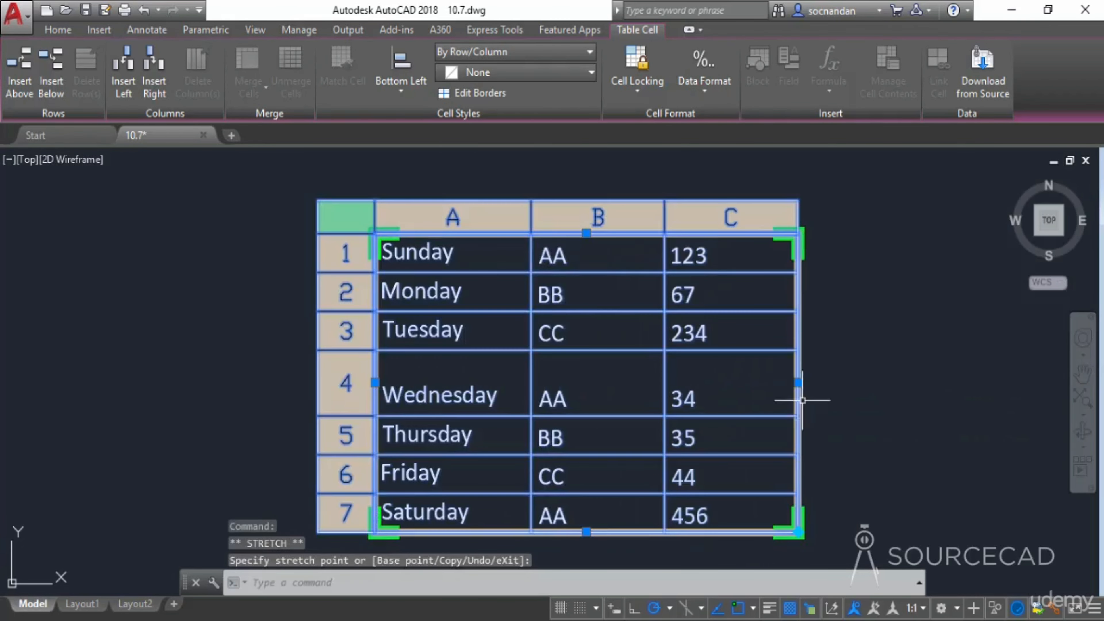
{"action": "key", "text": "Escape"}
{"action": "middle_click_drag", "start_coordinate": [875, 434], "coordinate": [795, 388]}
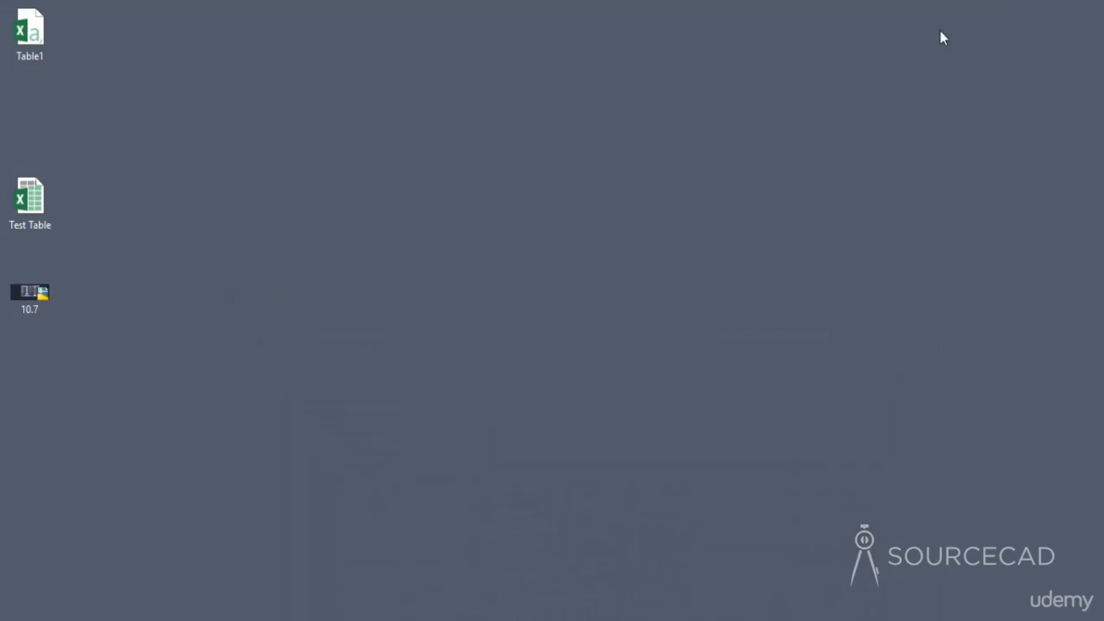
Step: Open Test Table from the desktop in Excel, change Saturday's value in cell C8 to 500, and save and close the workbook
{"action": "double_click", "coordinate": [40, 194]}
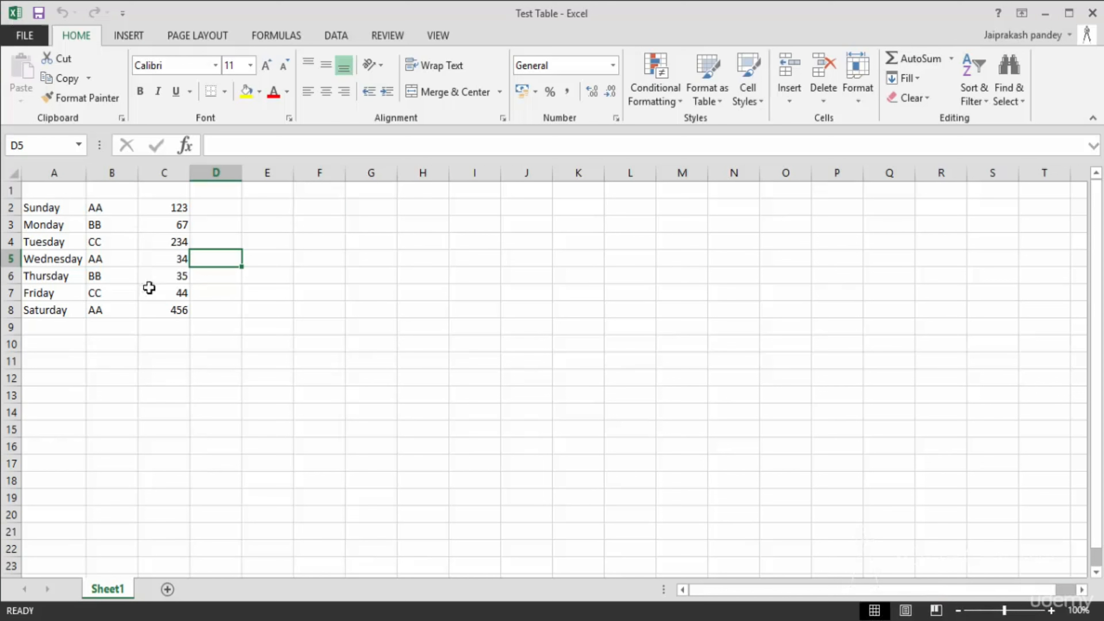
{"action": "left_click", "coordinate": [178, 311]}
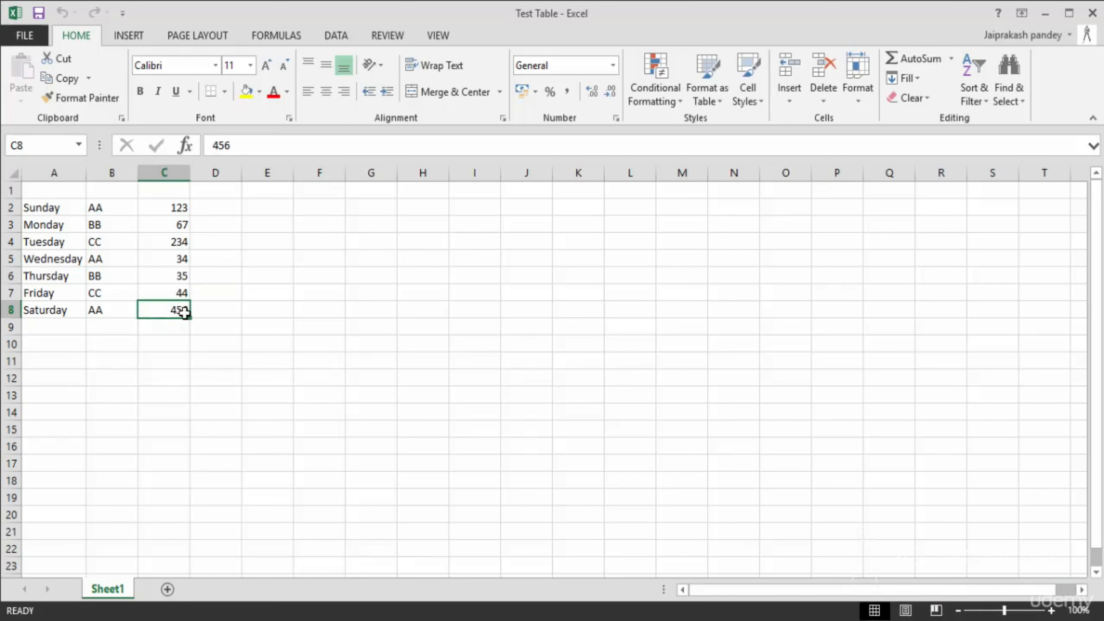
{"action": "double_click", "coordinate": [176, 310]}
{"action": "left_click_drag", "start_coordinate": [170, 309], "coordinate": [237, 317]}
{"action": "key", "text": "Delete"}
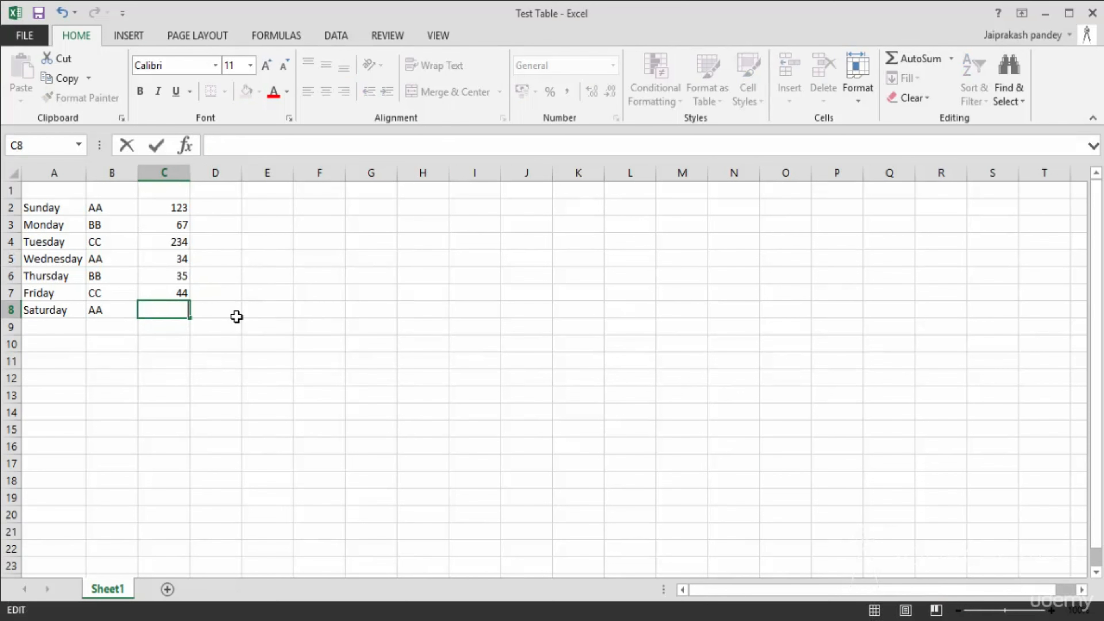
{"action": "type", "text": "500"}
{"action": "key", "text": "Tab"}
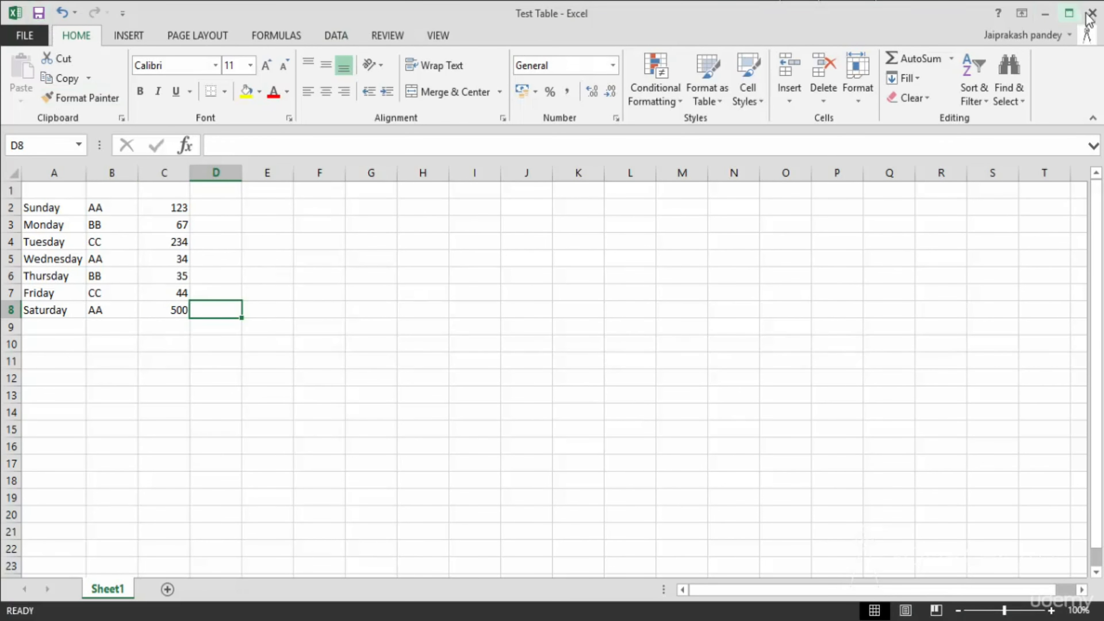
{"action": "left_click", "coordinate": [1094, 13]}
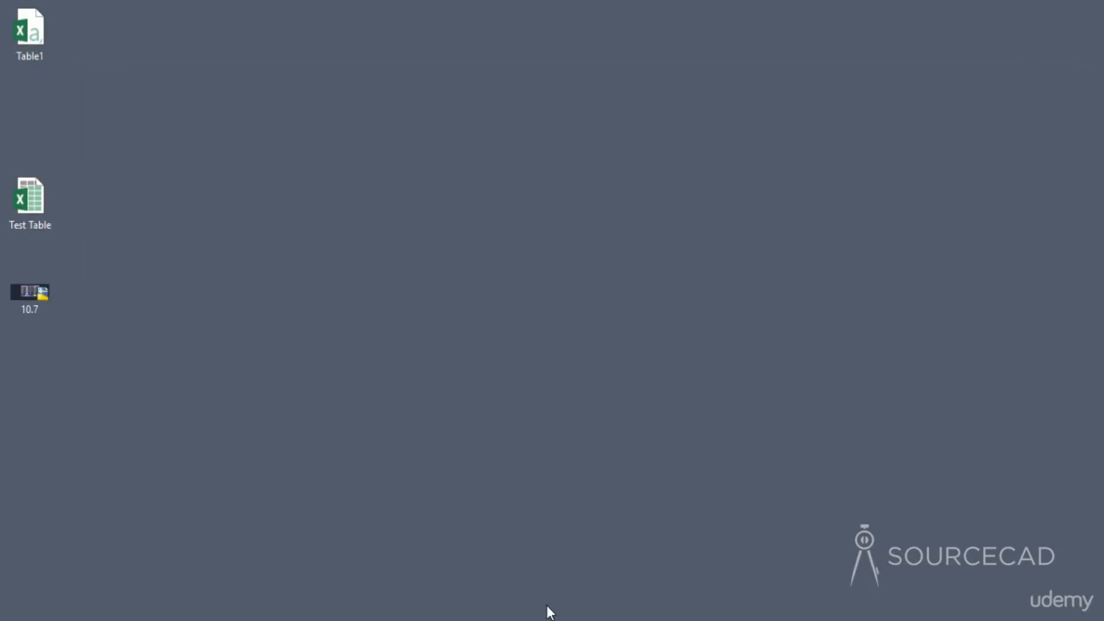
Step: Switch back to the 10.7 drawing in AutoCAD and update the tables using the Our test table data link
{"action": "key", "text": "alt+Tab"}
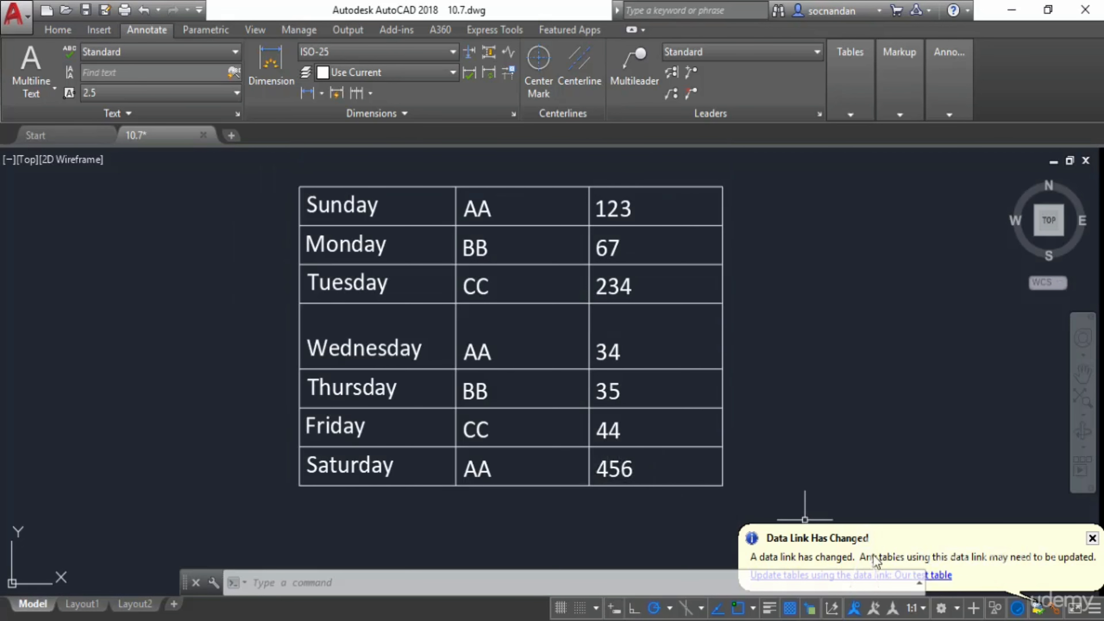
{"action": "left_click", "coordinate": [941, 576]}
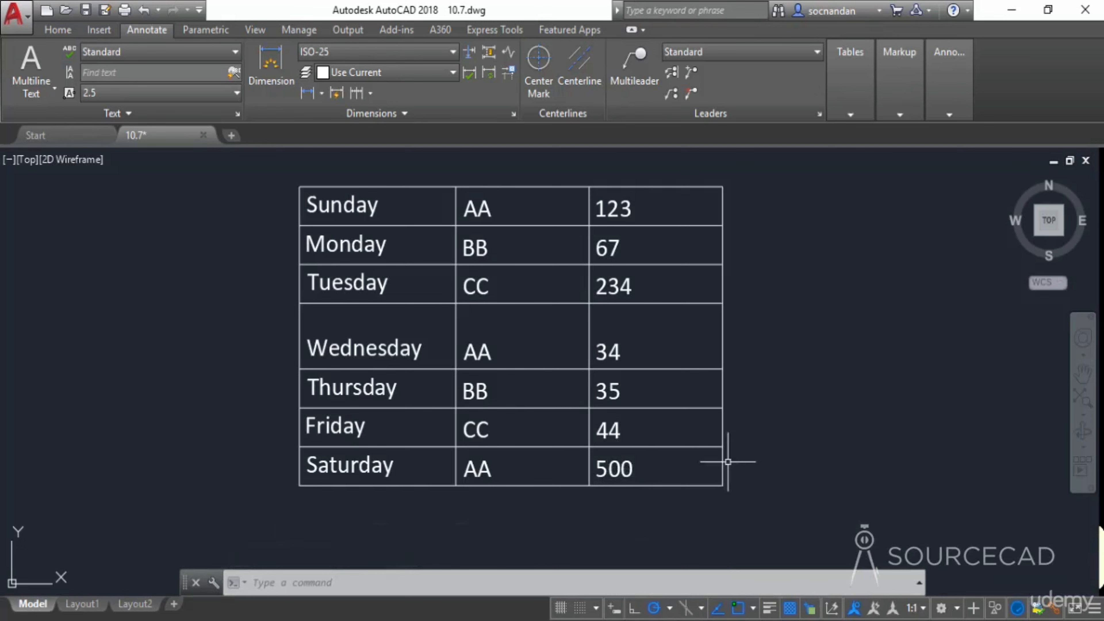
{"action": "left_click", "coordinate": [1009, 12]}
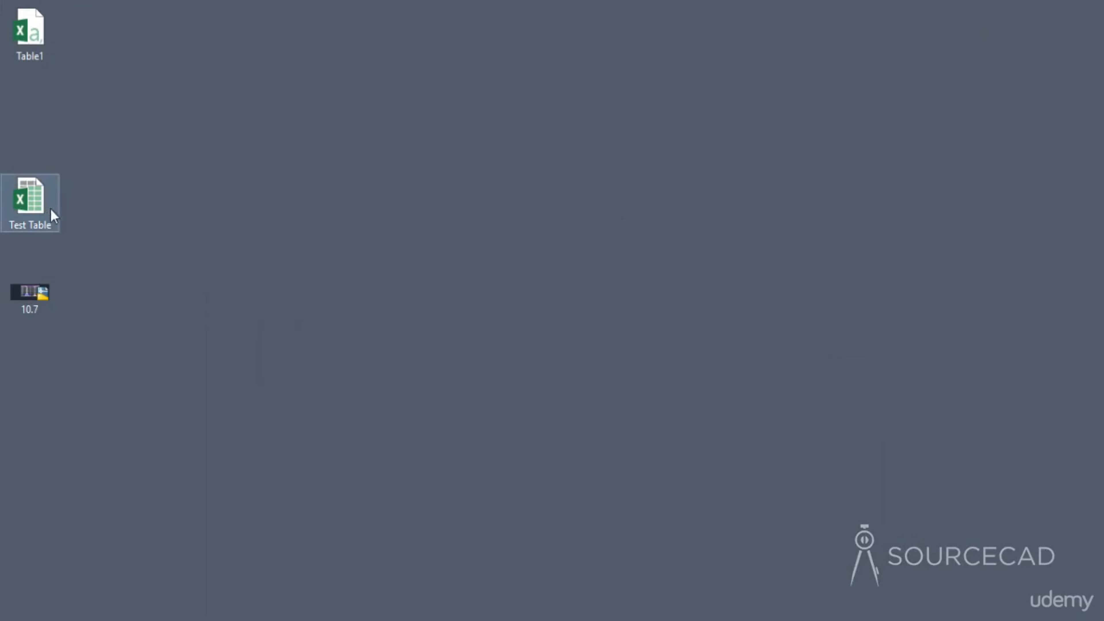
{"action": "left_click", "coordinate": [500, 620]}
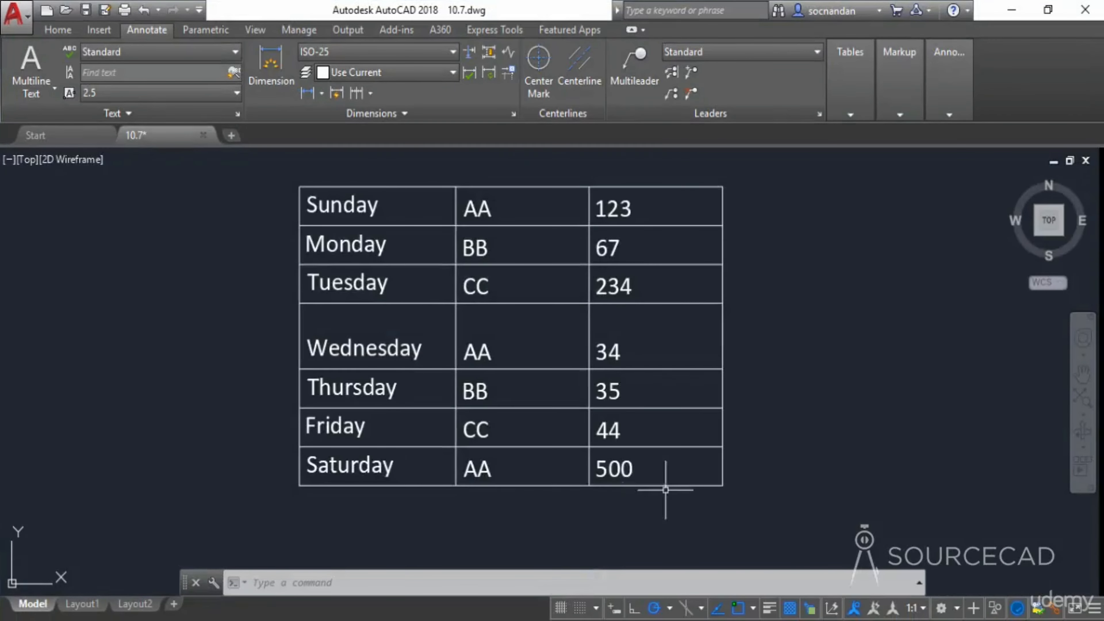